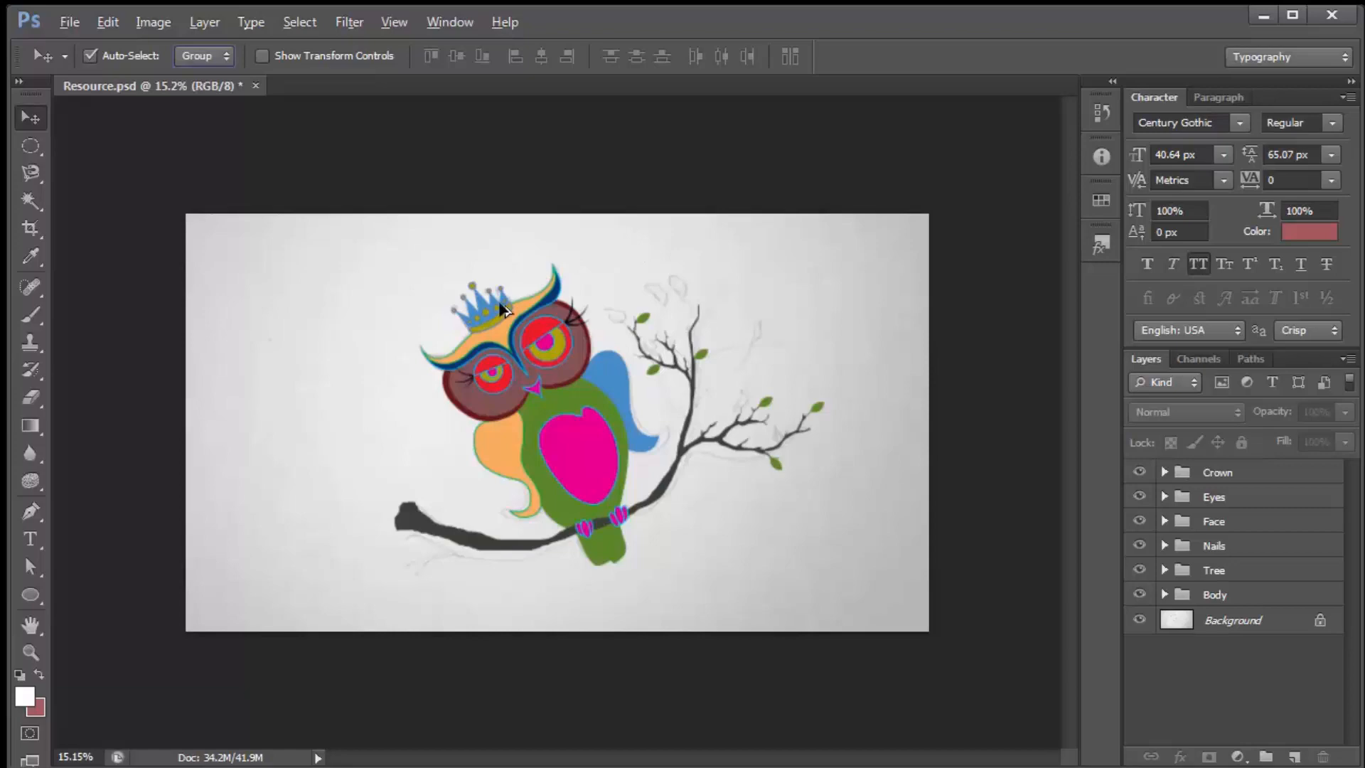
Add a Gradient Overlay to the owl's blue crown shape and set the gradient's dark color stop to brown 8e5000
scroll(390, 220, up, 10)
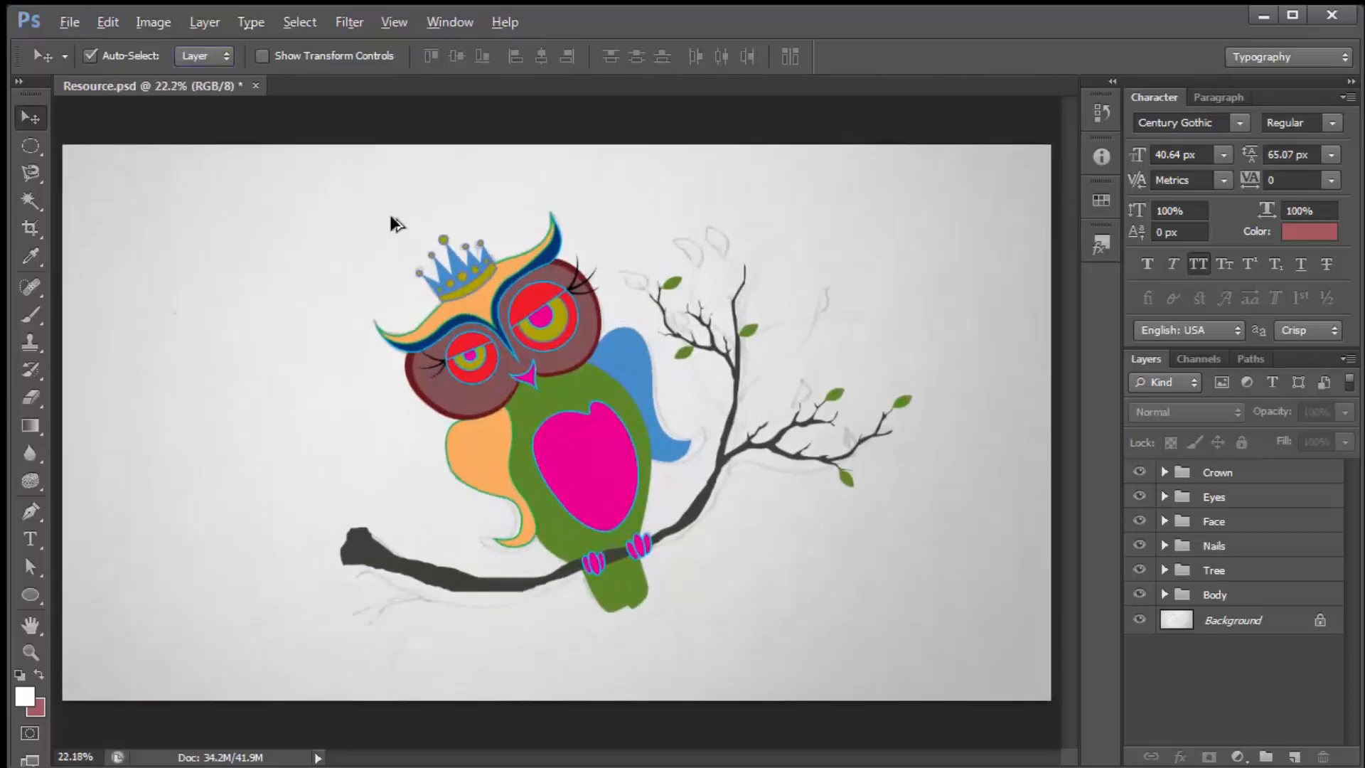
click(523, 419)
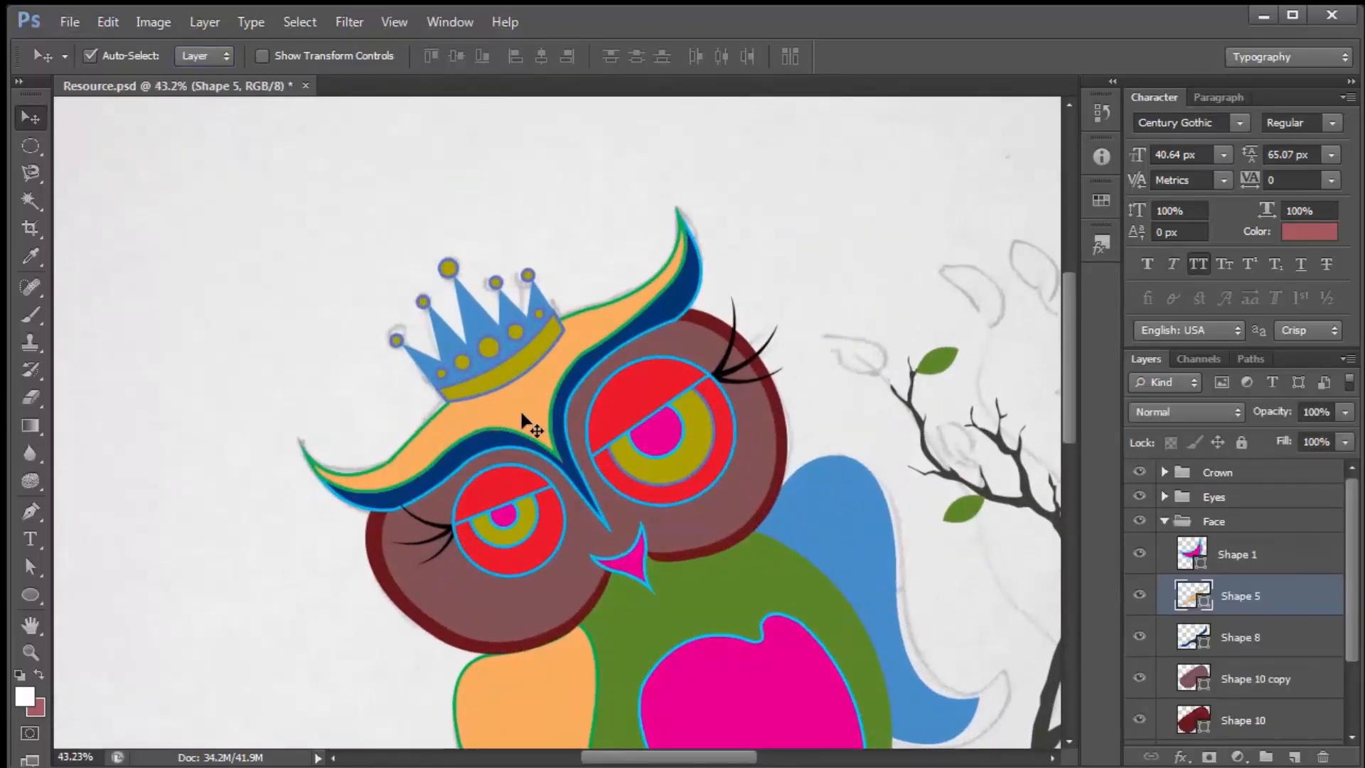
click(470, 316)
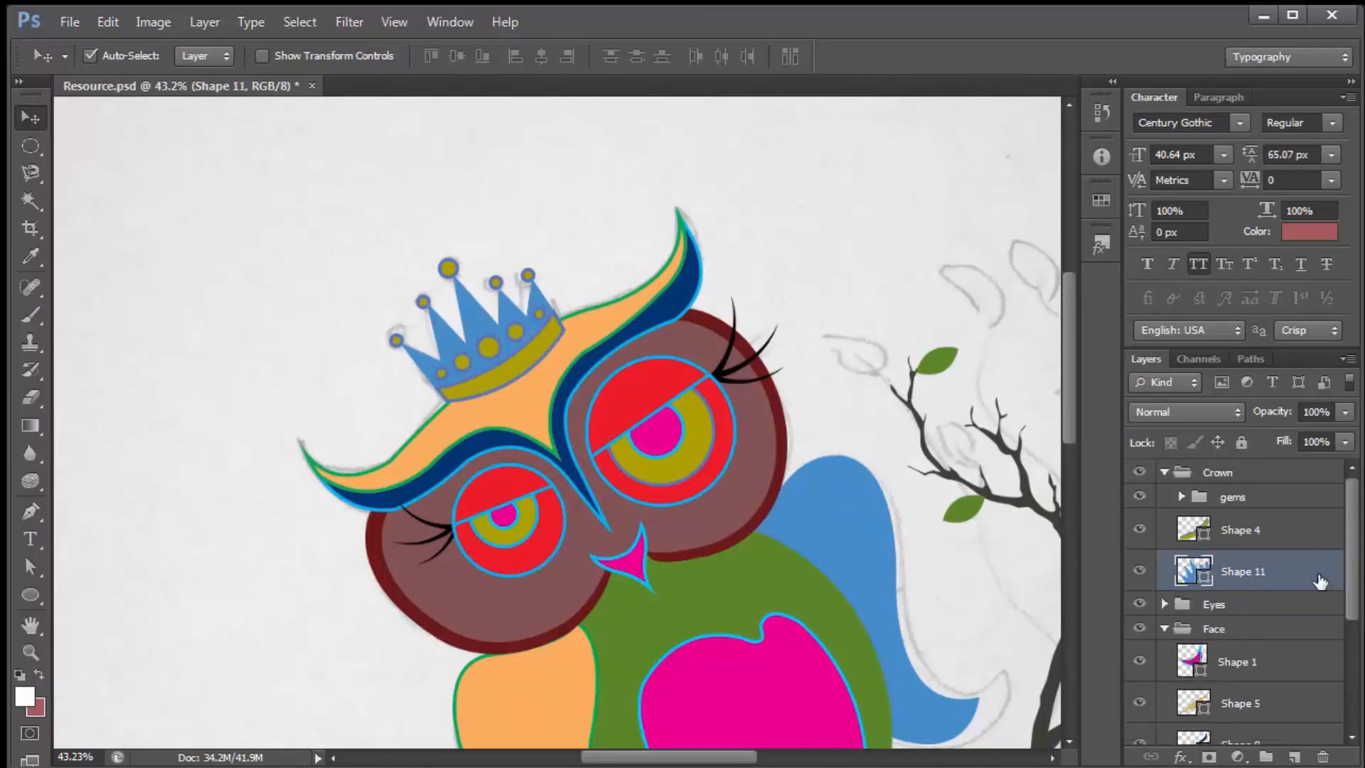
double_click(1321, 579)
click(860, 410)
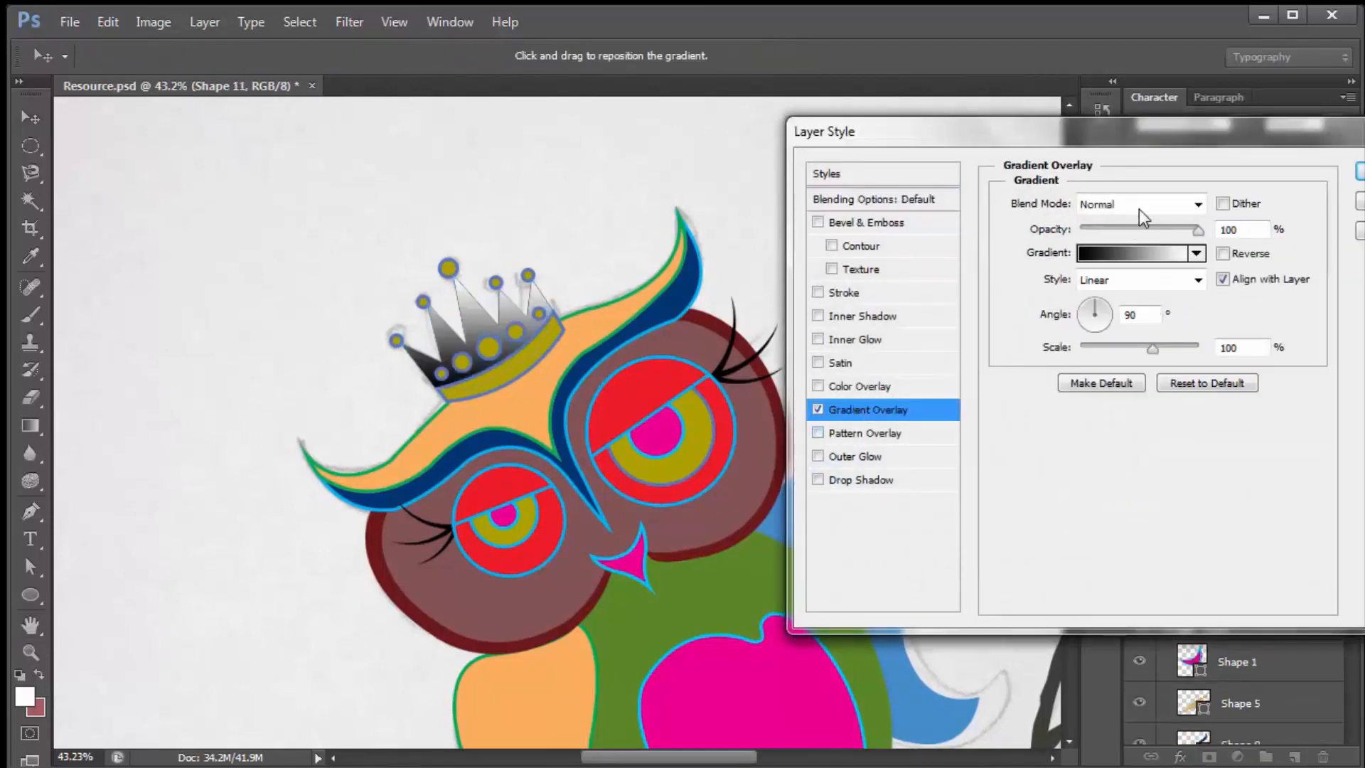
click(1164, 269)
double_click(948, 432)
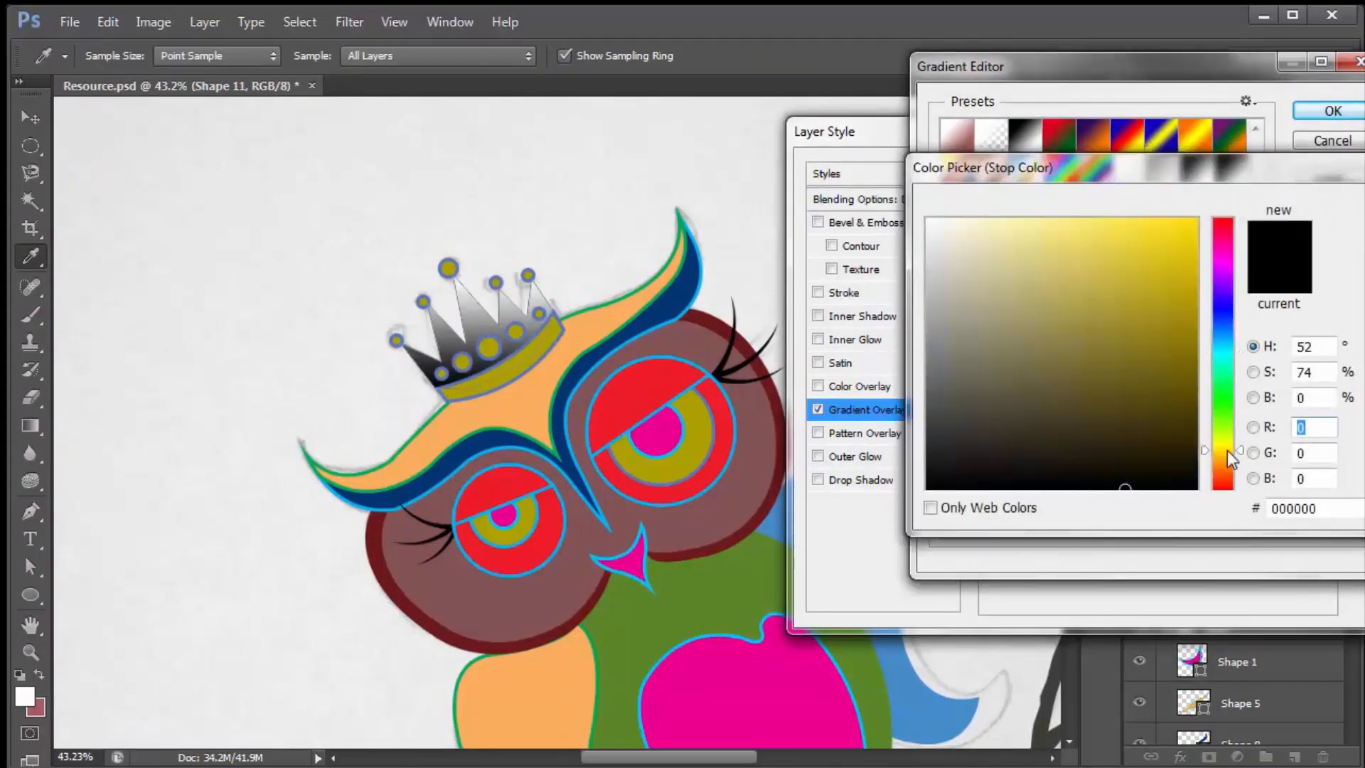
drag(1227, 450, 1234, 464)
mouse_move(1121, 290)
mouse_down()
mouse_move(1224, 286)
mouse_move(1232, 325)
mouse_move(1203, 359)
mouse_move(1203, 339)
mouse_up()
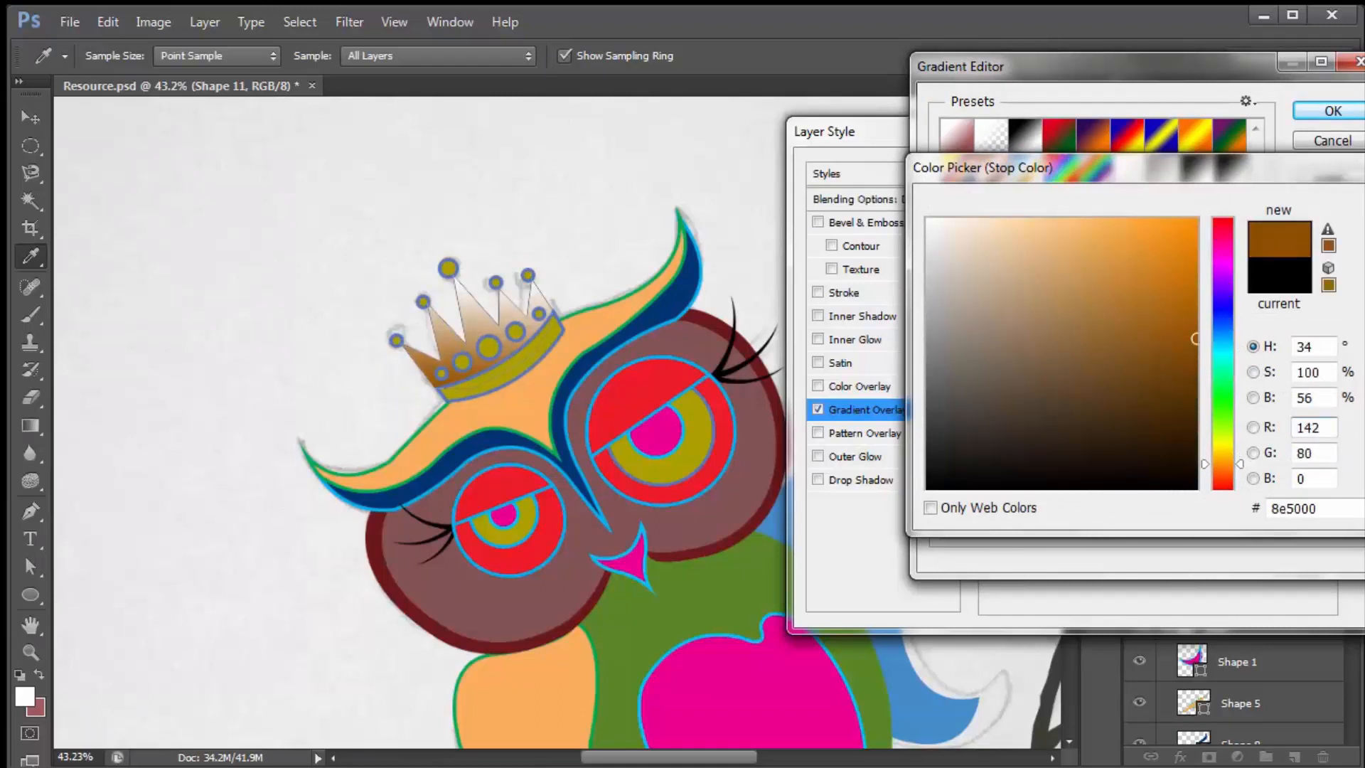
key(Return)
Set the light color stop of the crown's gradient to golden yellow ffde00 and accept the gradient
double_click(1358, 433)
click(1224, 449)
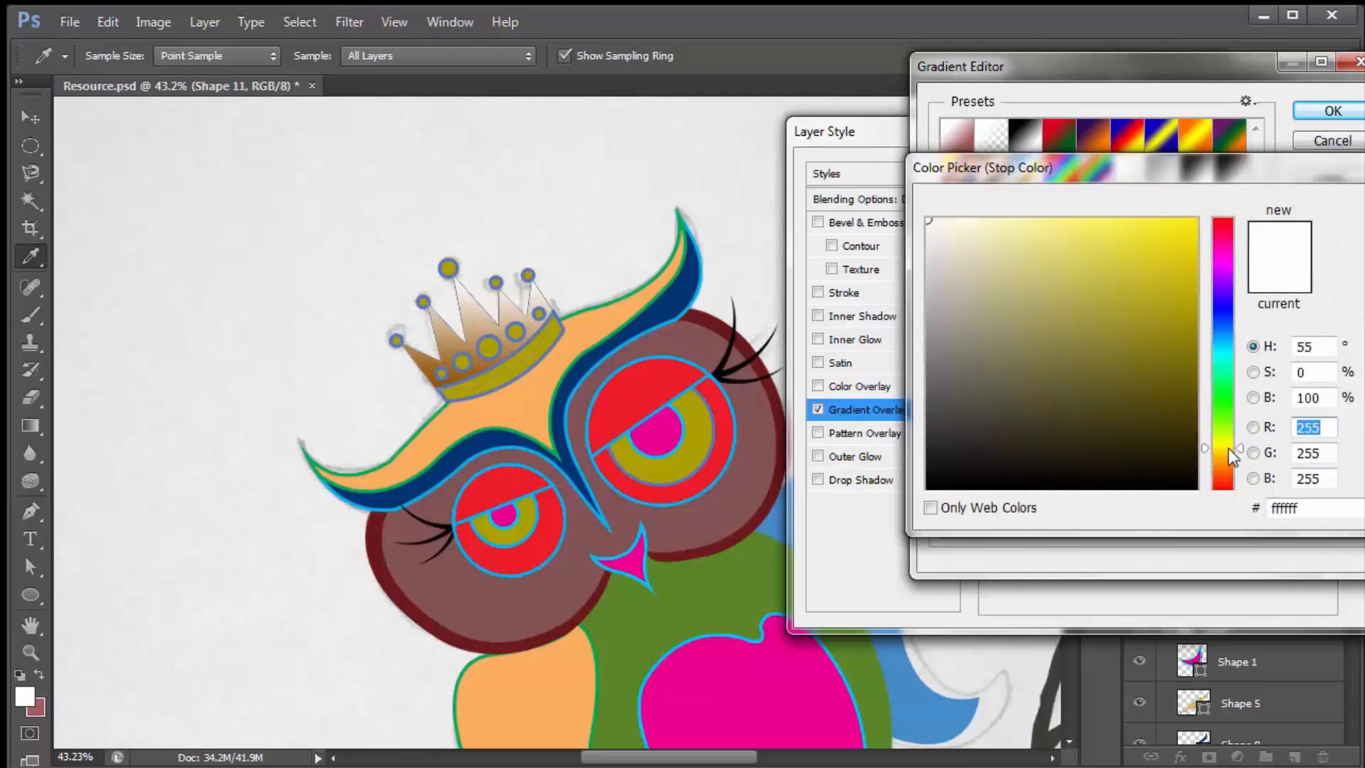
click(1197, 219)
drag(1226, 445, 1233, 452)
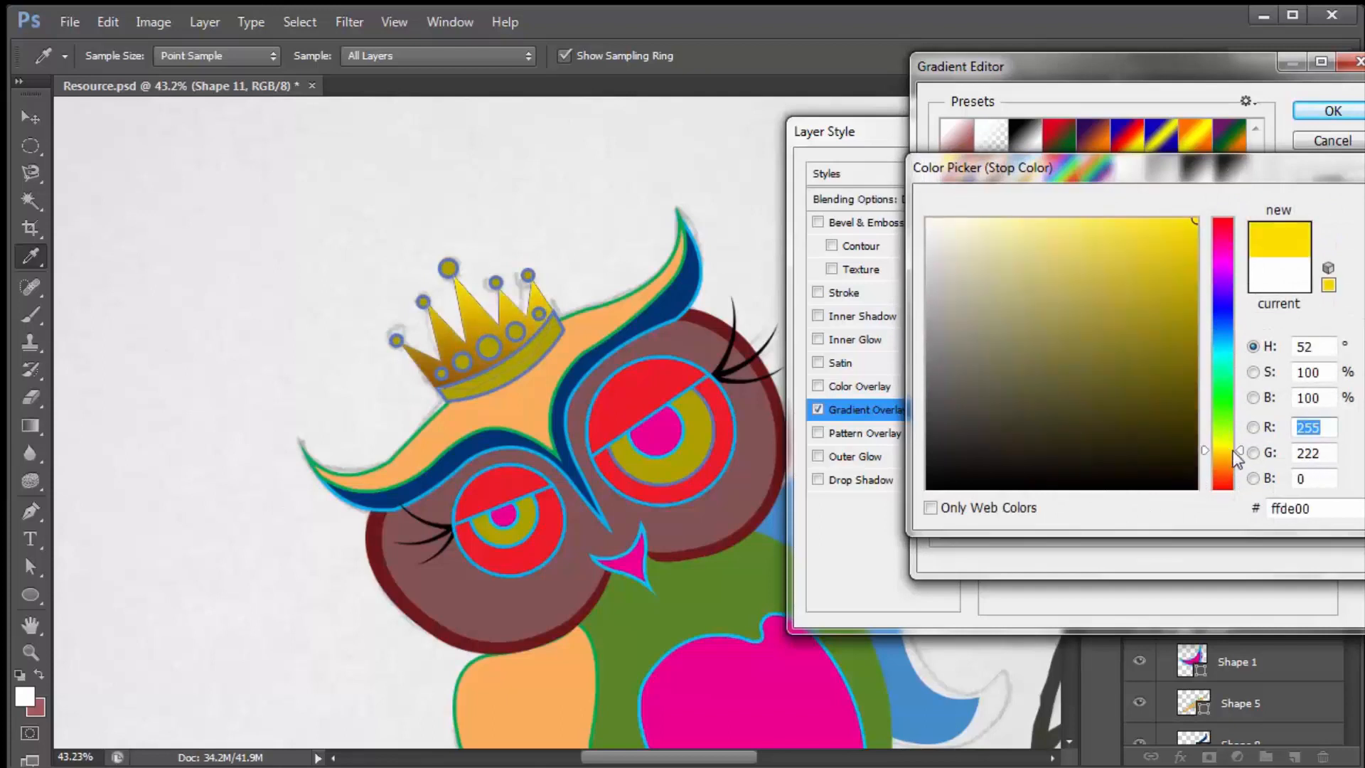
key(Return)
click(1331, 113)
Set the crown gradient's scale to 126% and angle to 97°, shift the gradient slightly within the shape, and apply the style
drag(1157, 349, 1177, 349)
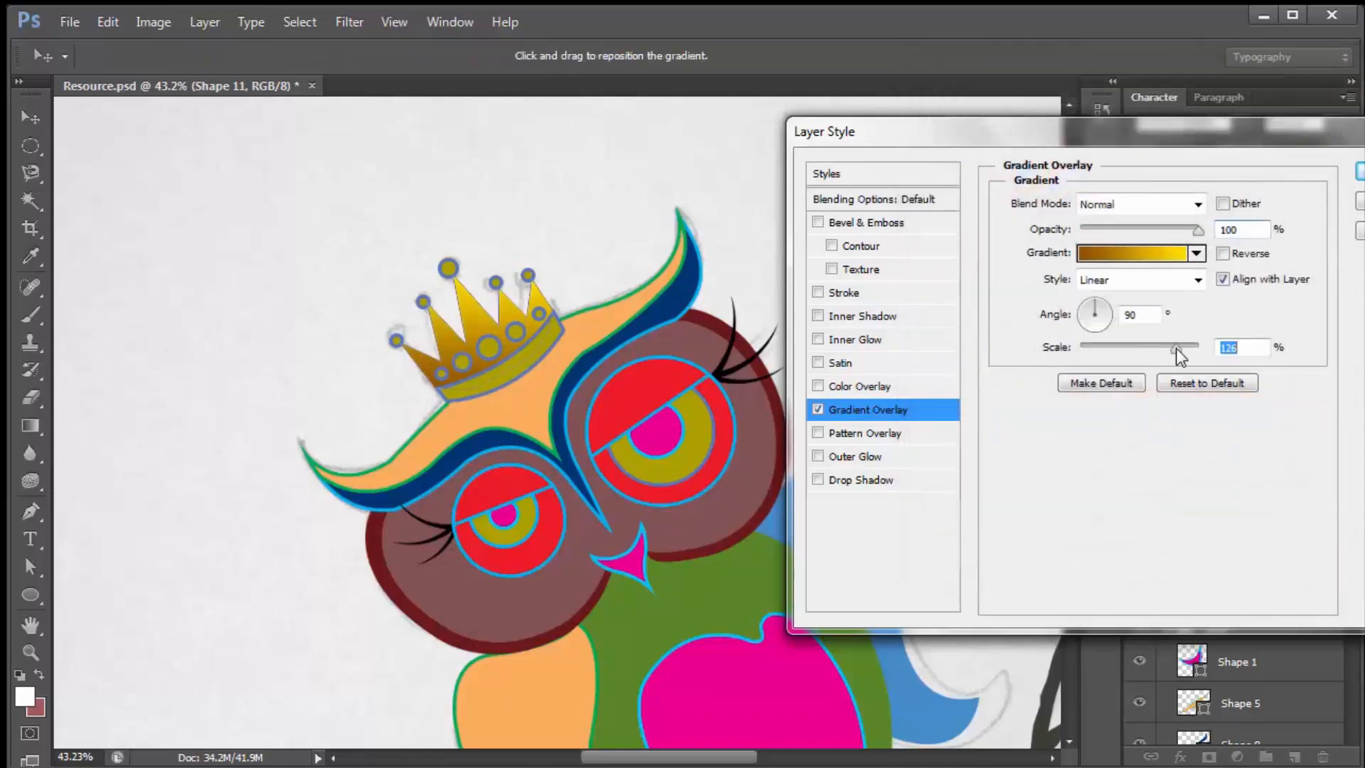
click(1095, 299)
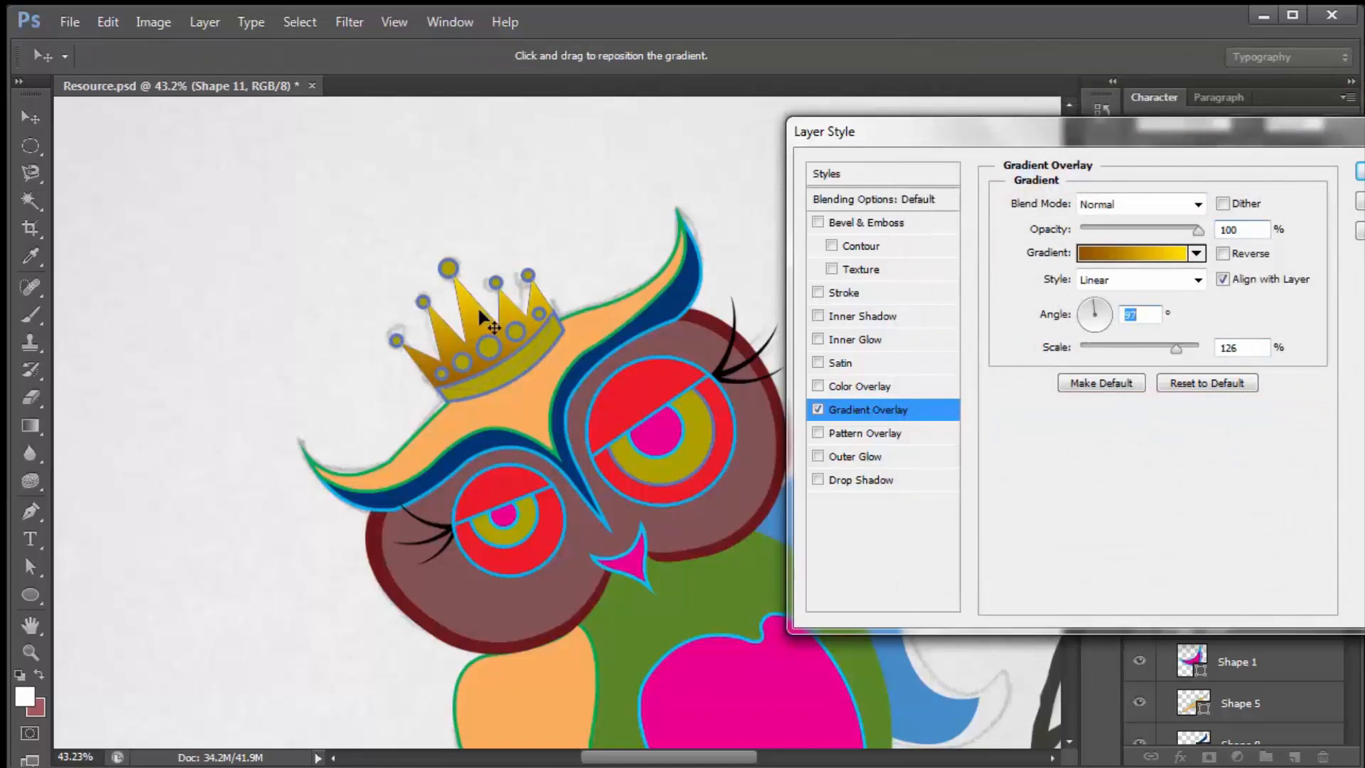
drag(492, 318, 501, 321)
key(Return)
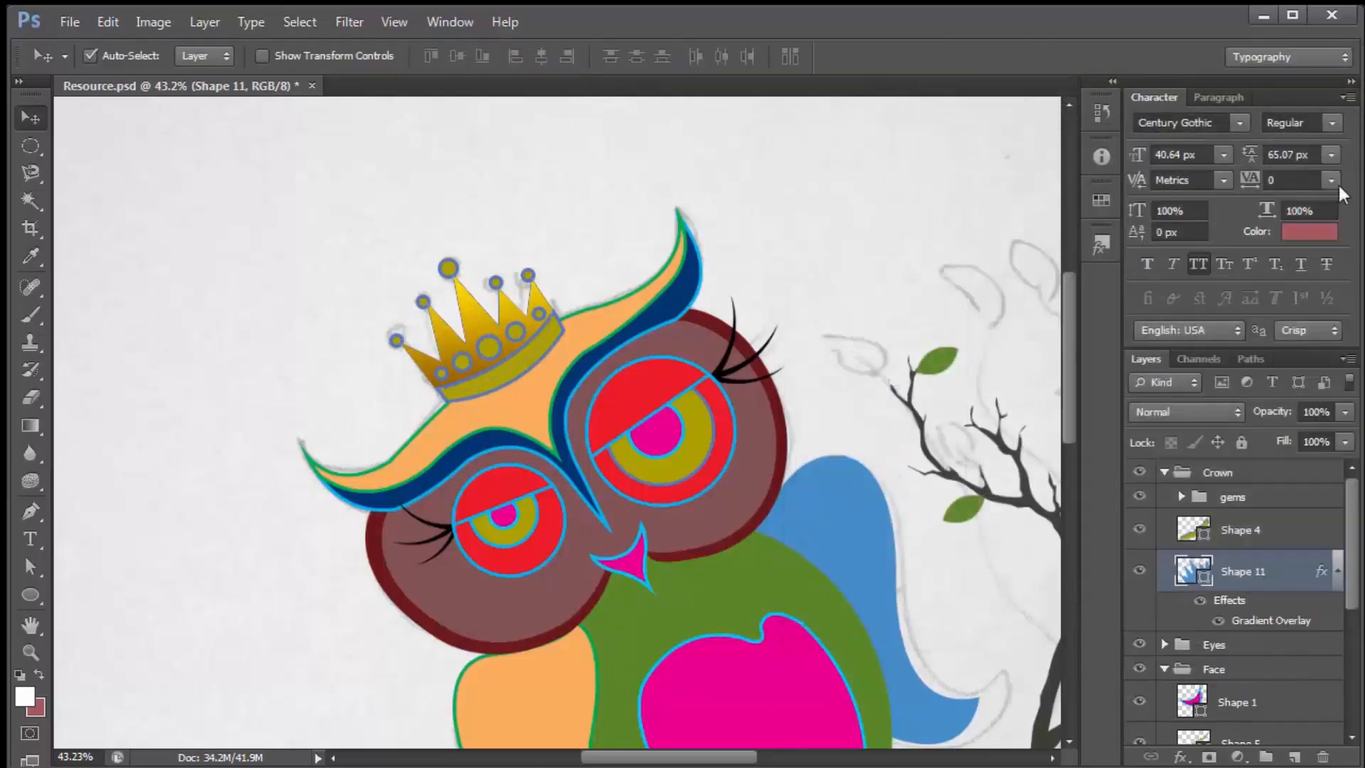
Add a Gradient Overlay to the crown's large central gem and set the gradient's light color stop to red ff0000
click(491, 352)
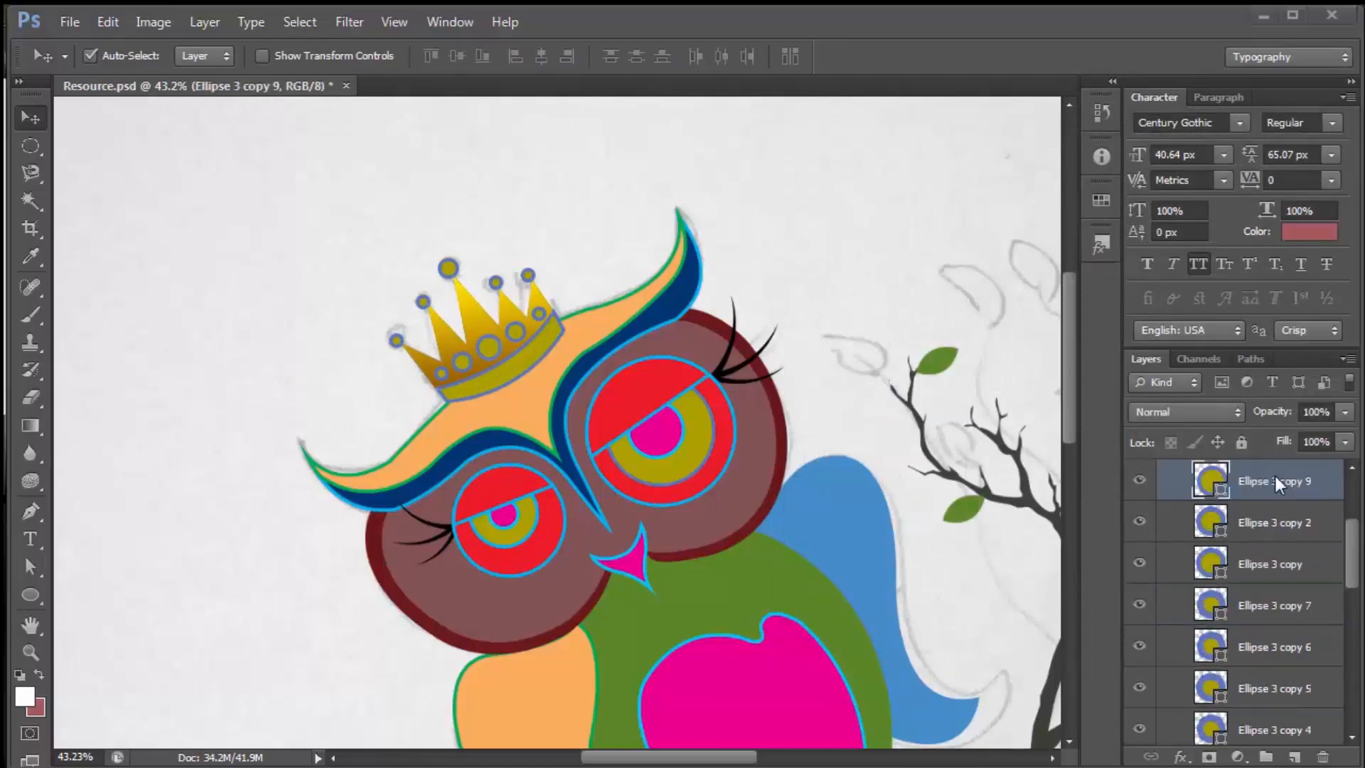
double_click(1328, 489)
click(882, 412)
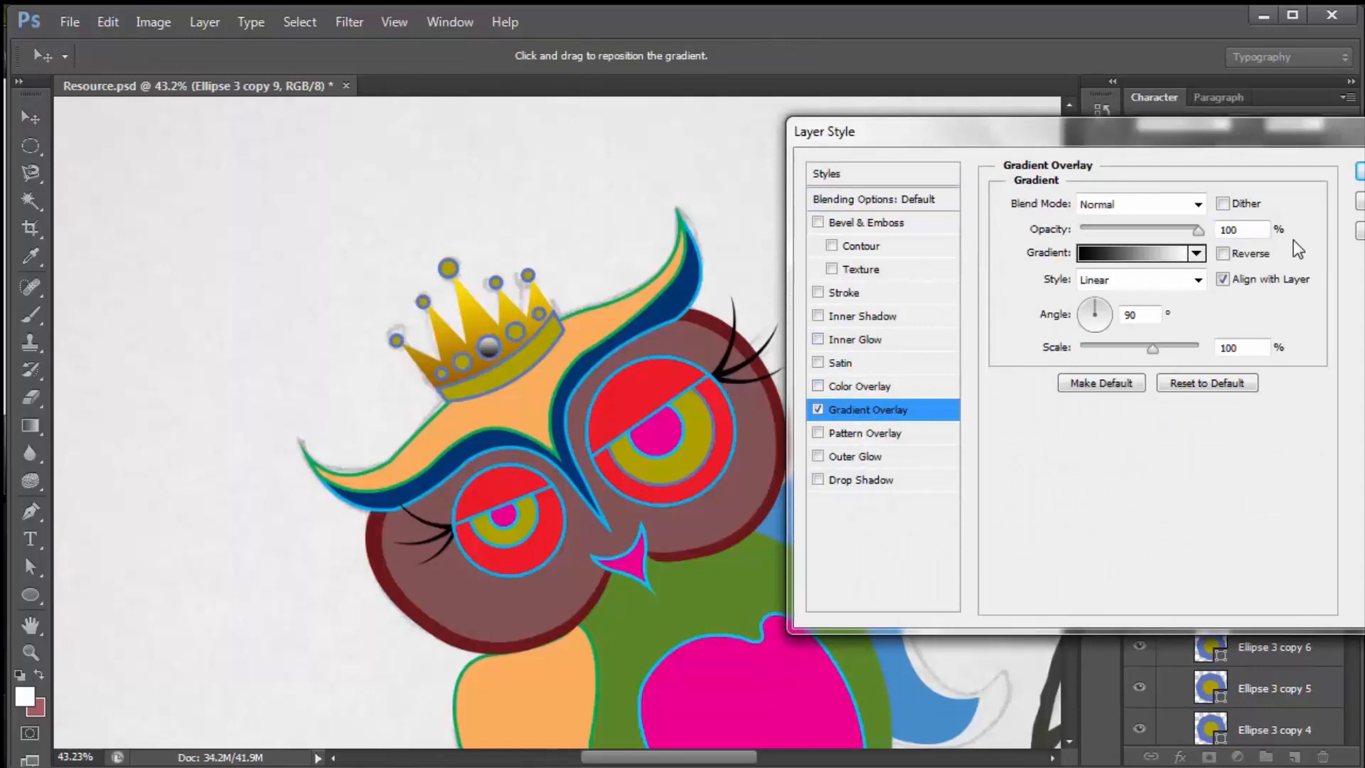
click(1163, 254)
double_click(1348, 431)
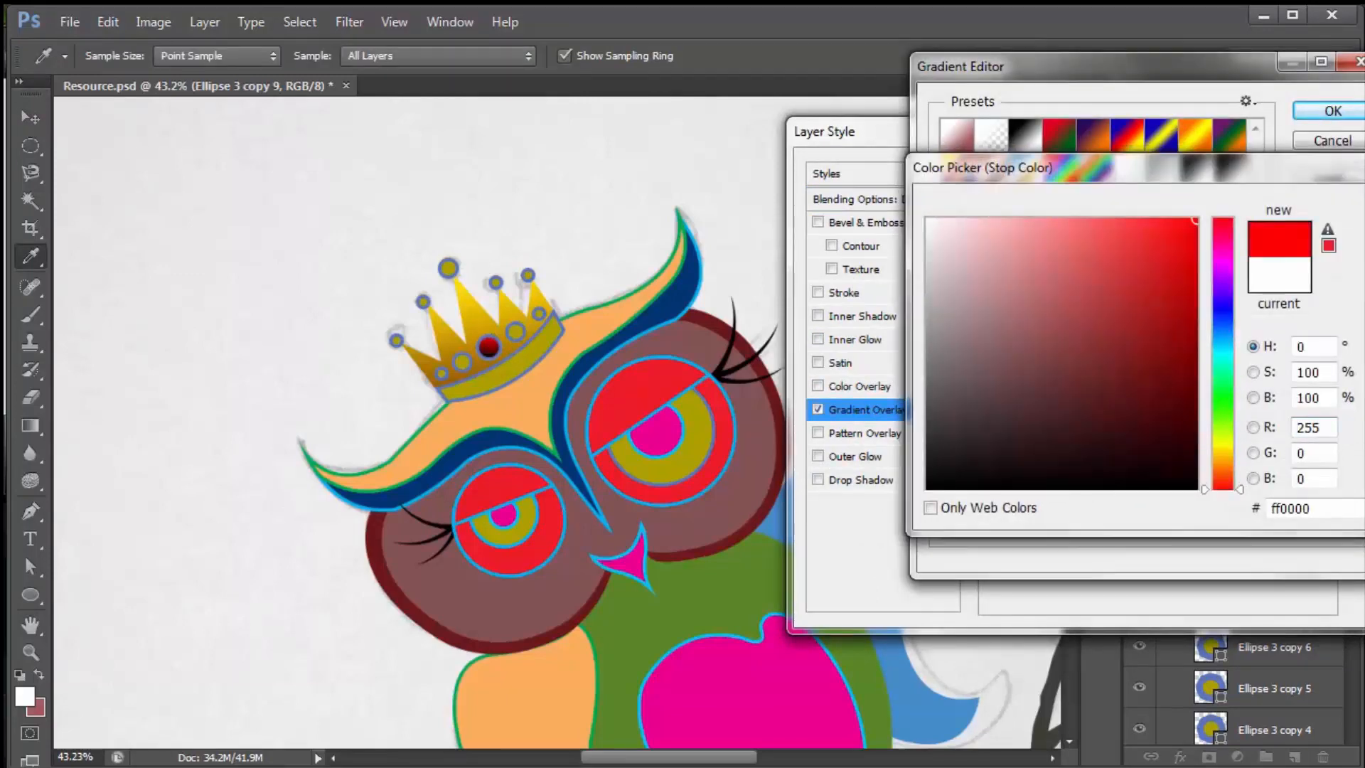
key(Return)
Make the central gem gradient's black stop a dark red, set the gradient scale to 80%, and apply the style
double_click(948, 434)
drag(1223, 254, 1223, 216)
drag(1186, 313, 1143, 349)
key(Return)
click(1327, 112)
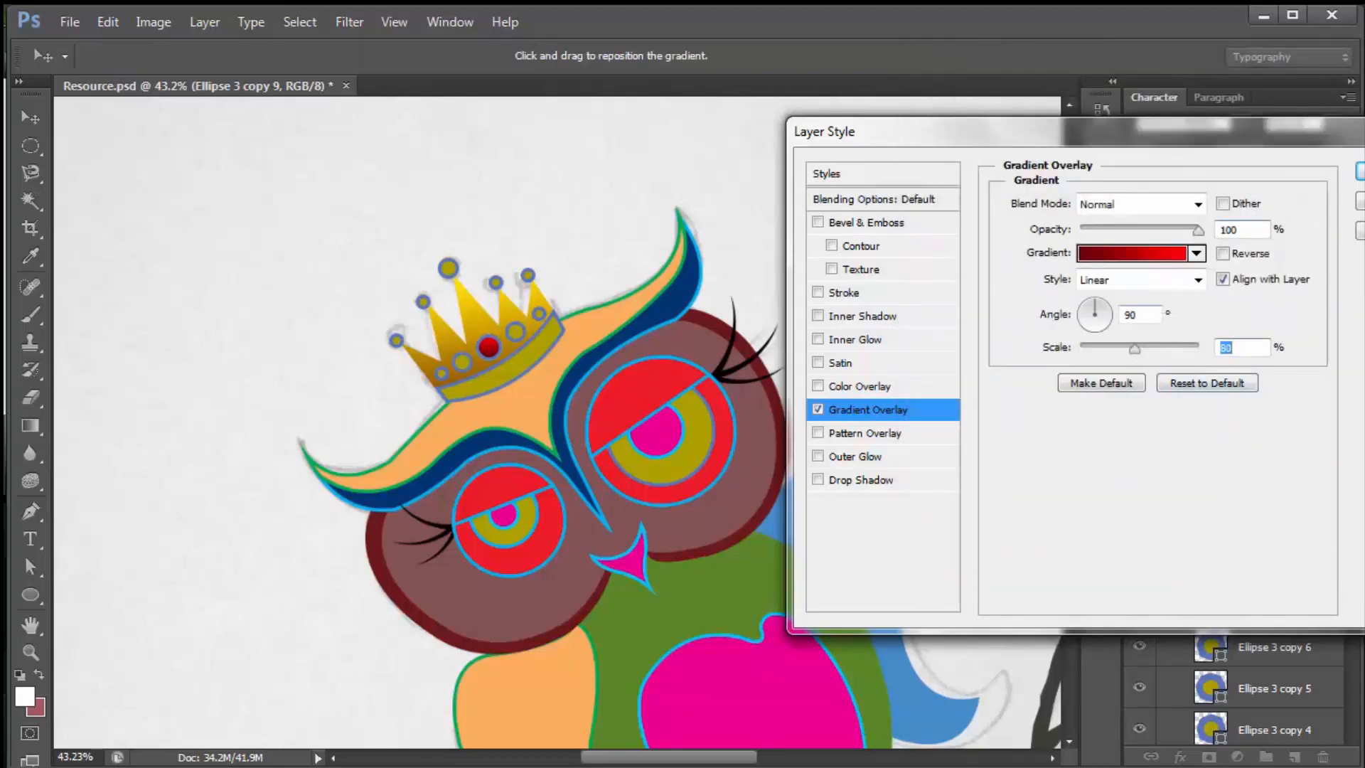
click(1360, 171)
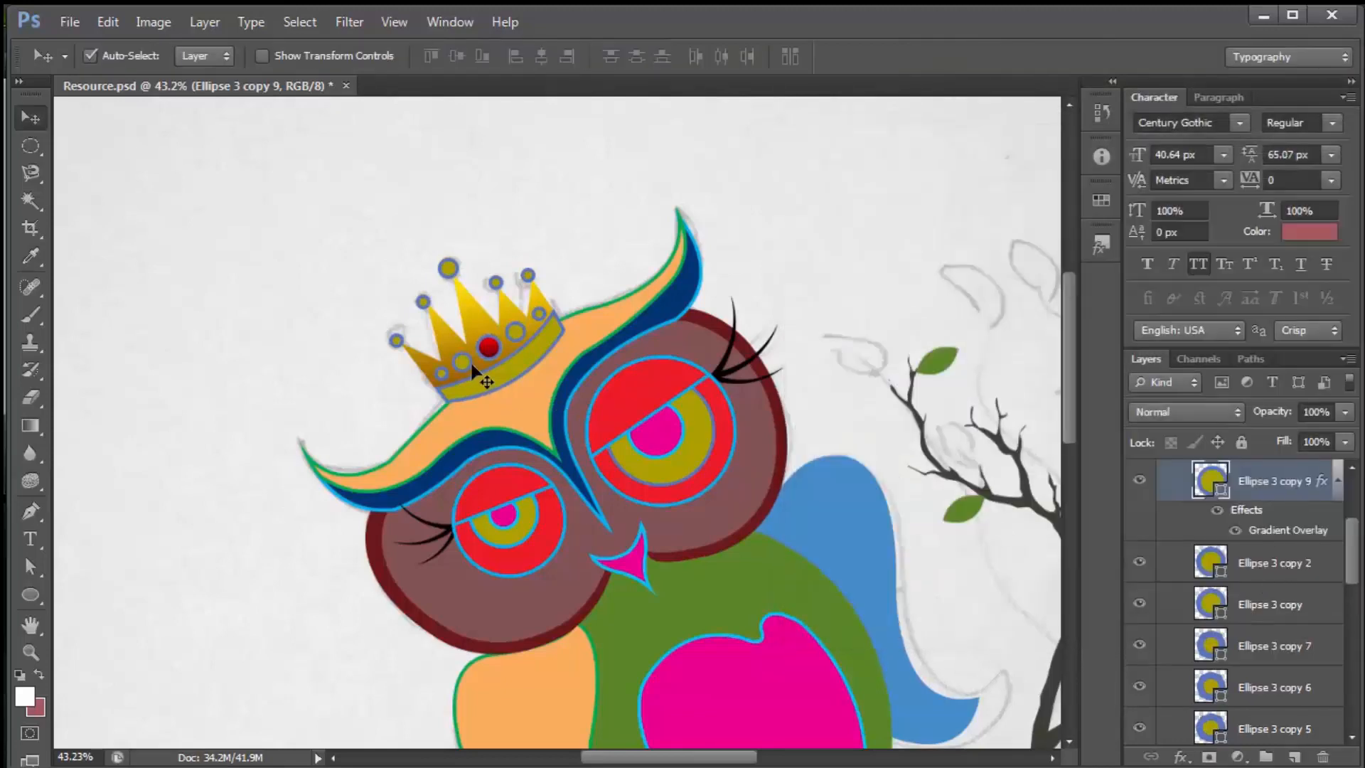
Select all five gems in the row above the crown's band and remove their blue stroke
shift+click(464, 364)
shift+click(442, 374)
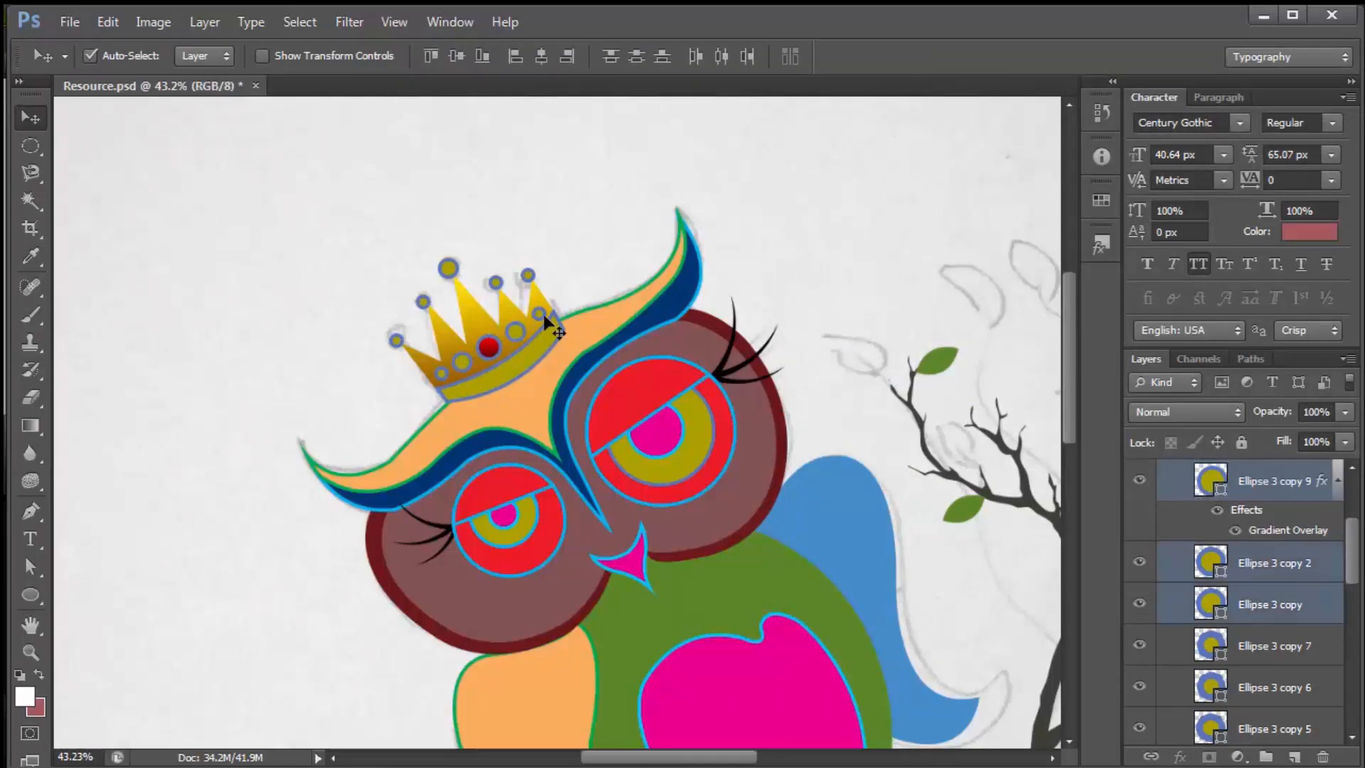
shift+click(542, 317)
click(31, 595)
click(204, 56)
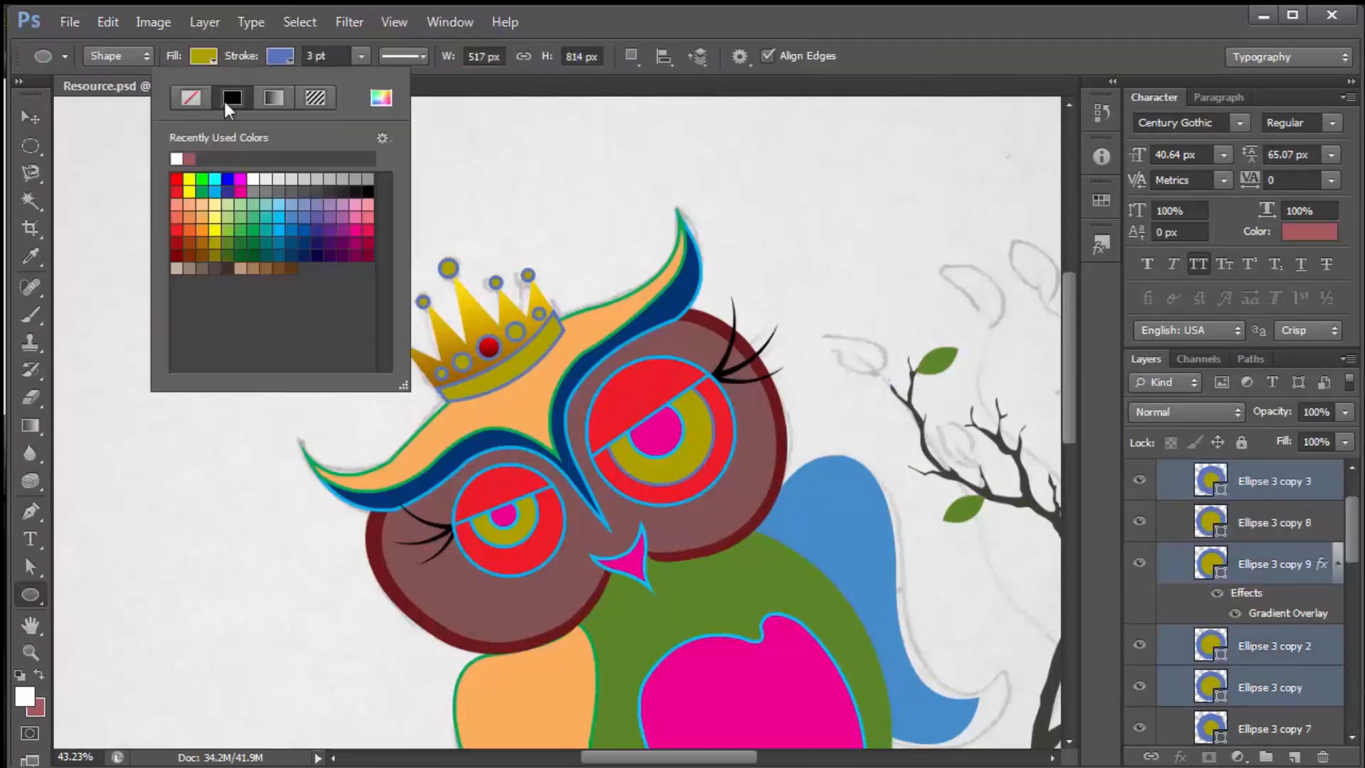
click(191, 97)
key(Return)
click(31, 117)
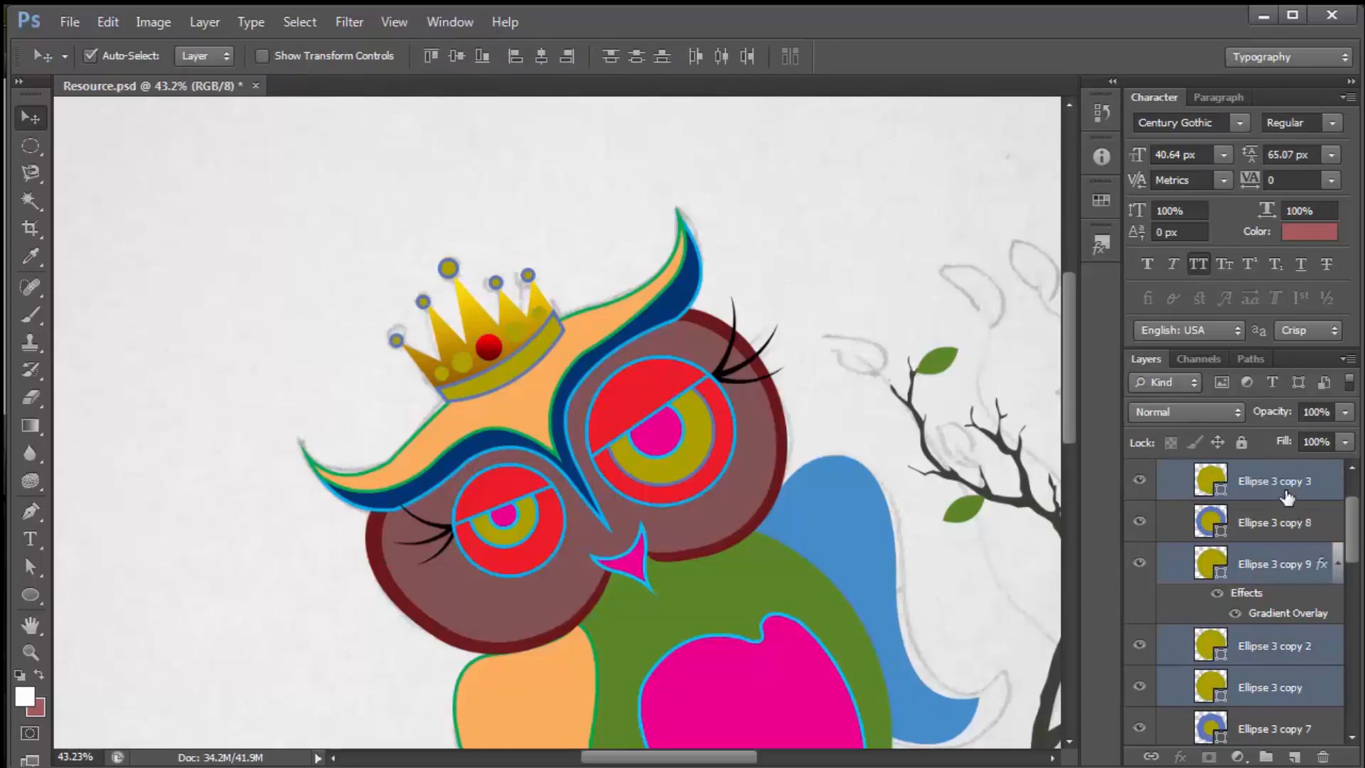
Copy the central gem's layer style and paste it onto the other four gems in its row
right_click(1292, 568)
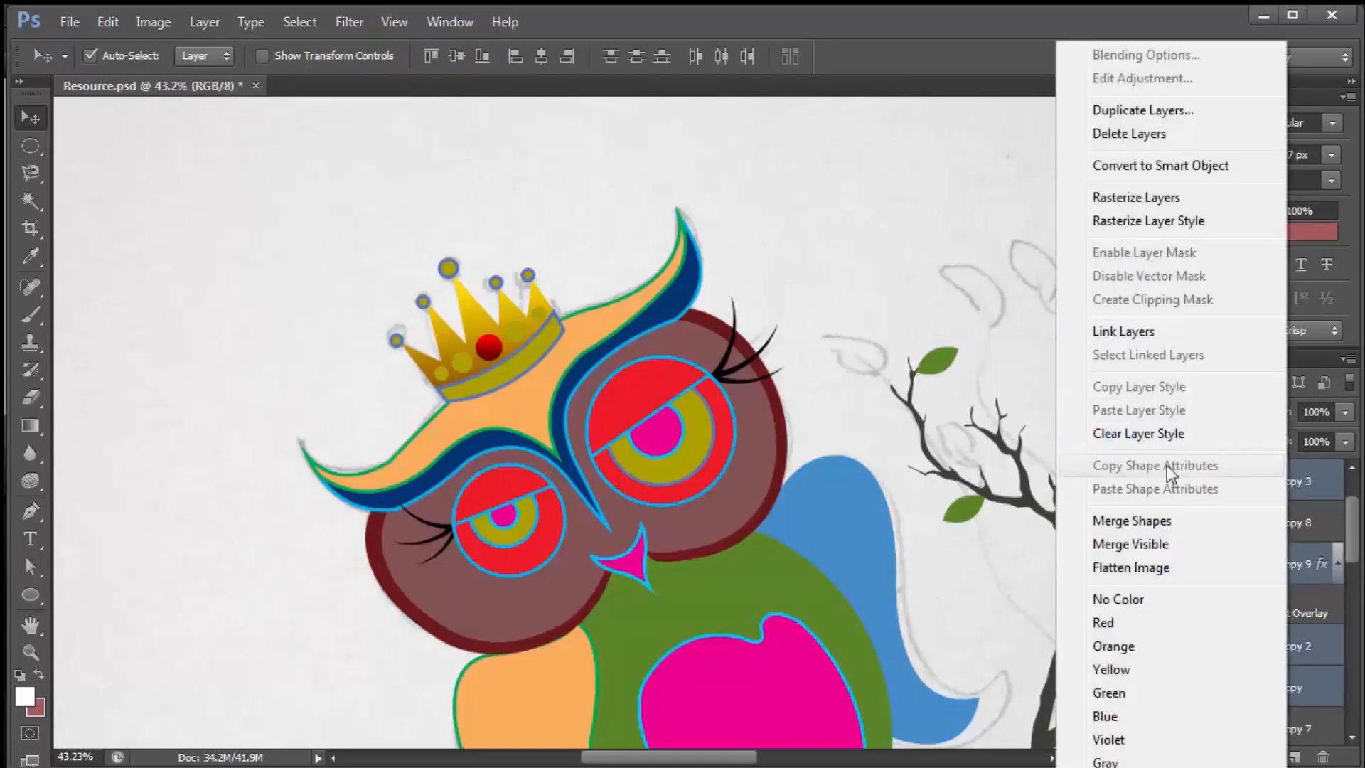
click(1308, 583)
click(1306, 569)
right_click(1303, 563)
click(1209, 385)
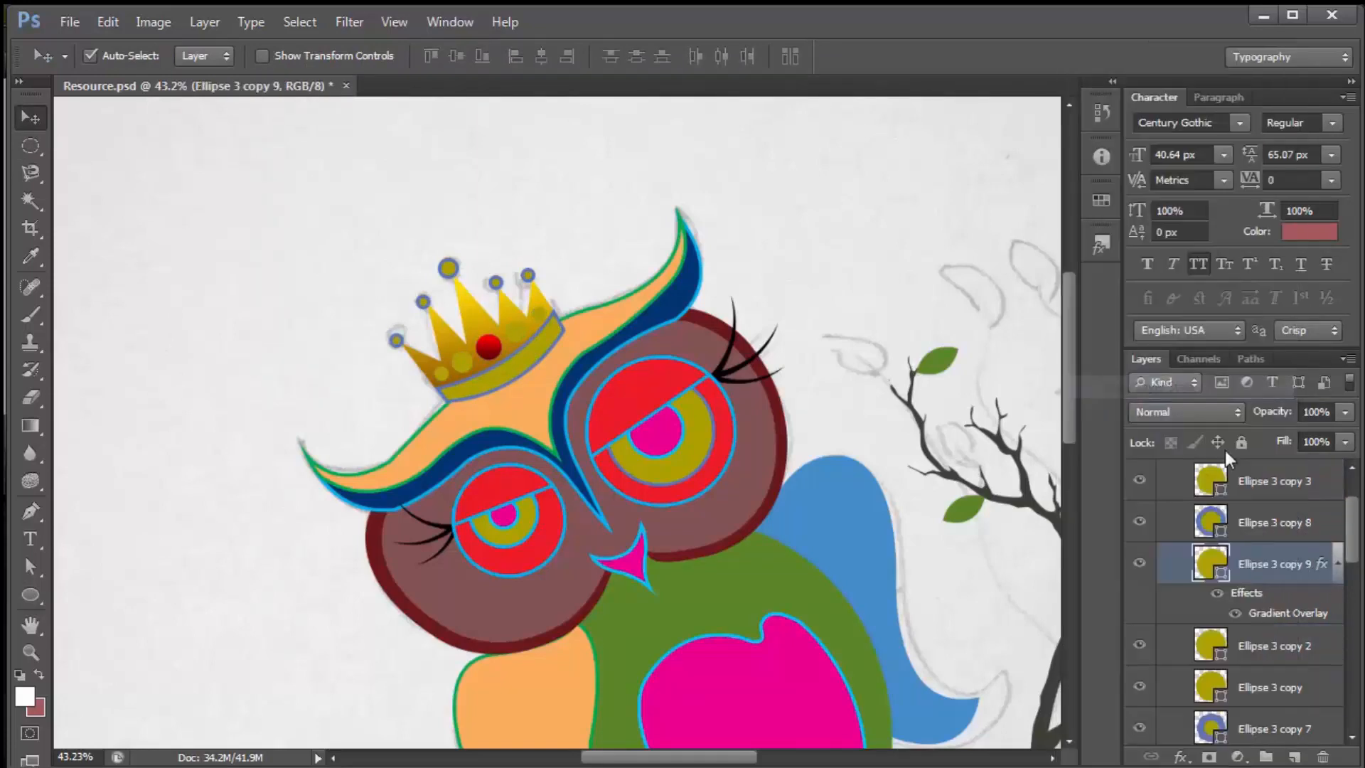
shift+click(461, 364)
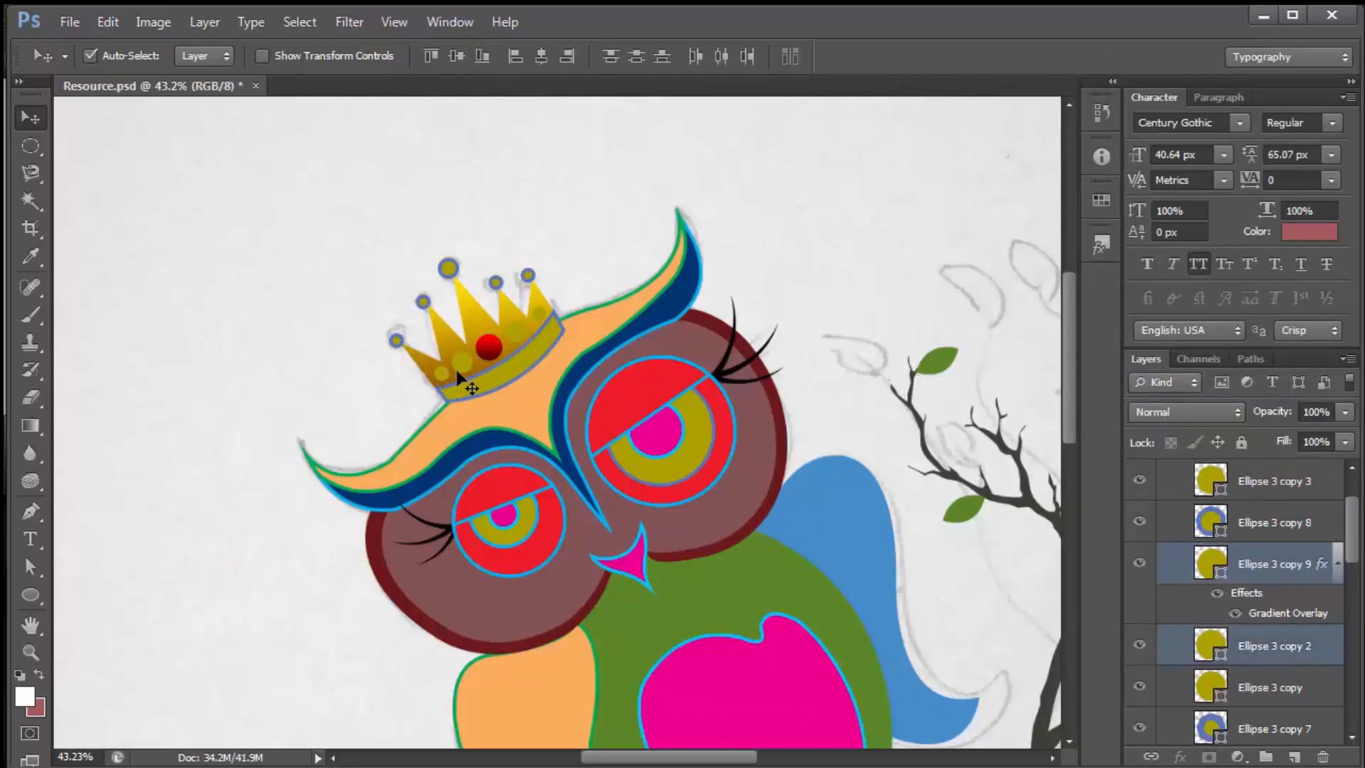
shift+click(529, 327)
shift+click(538, 314)
right_click(1294, 481)
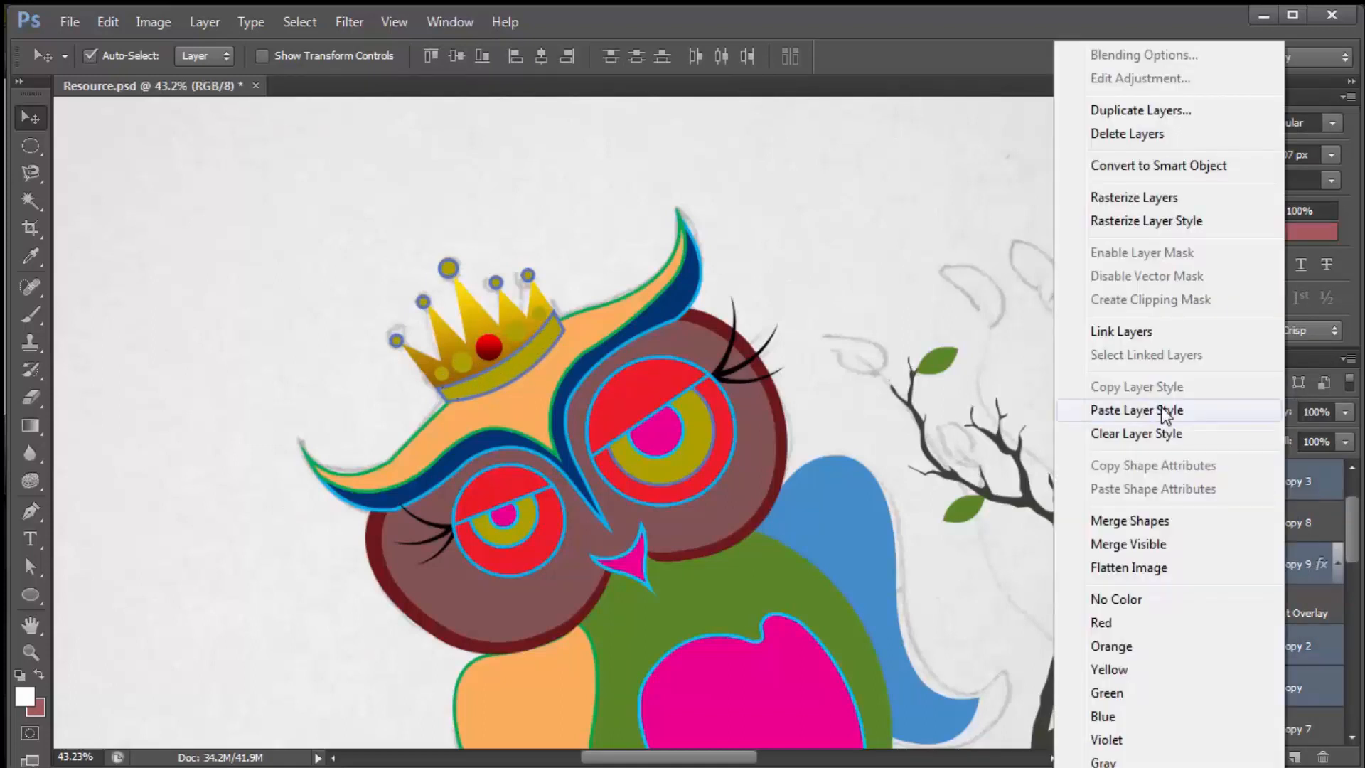
click(1160, 408)
Remove the stroke from the five gems on the crown's tips and paste the red gradient layer style onto them
click(450, 269)
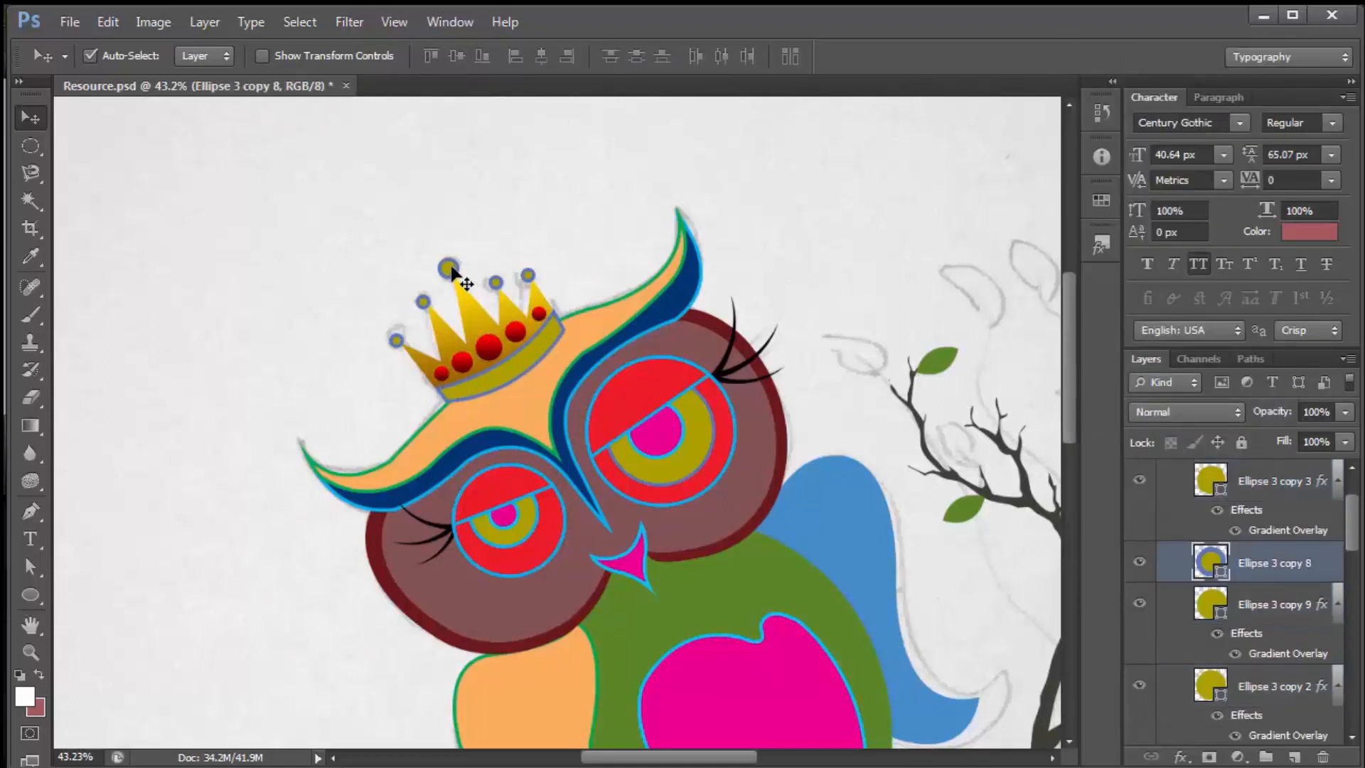
shift+click(497, 285)
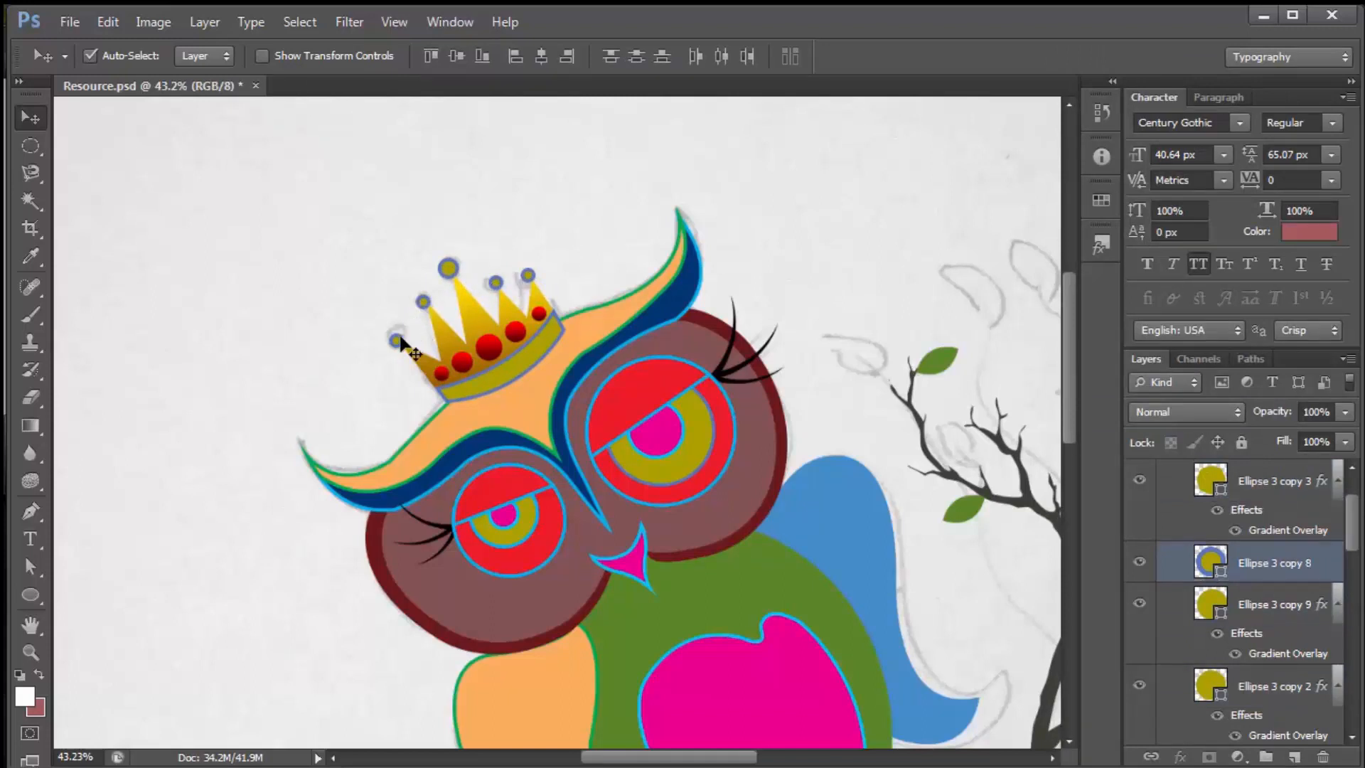
click(30, 596)
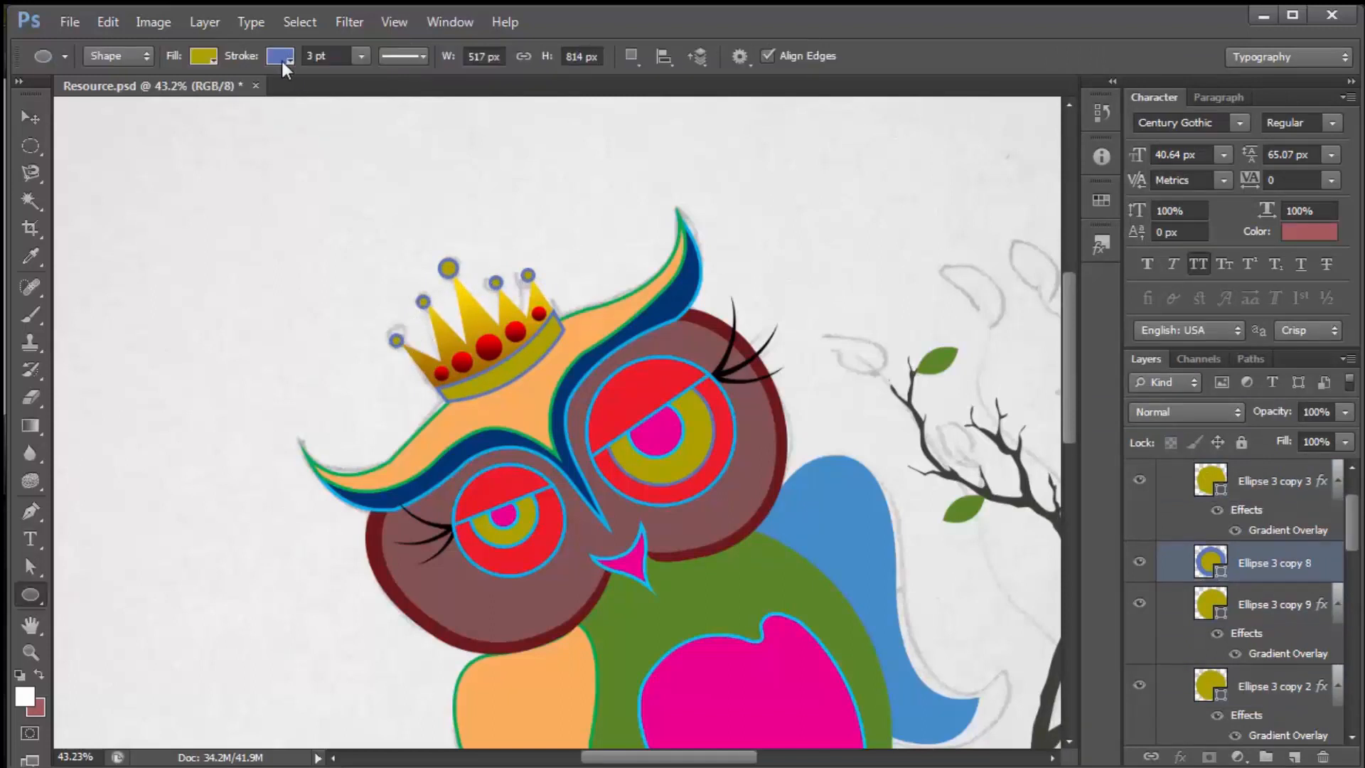
click(280, 57)
click(190, 98)
click(295, 51)
key(v)
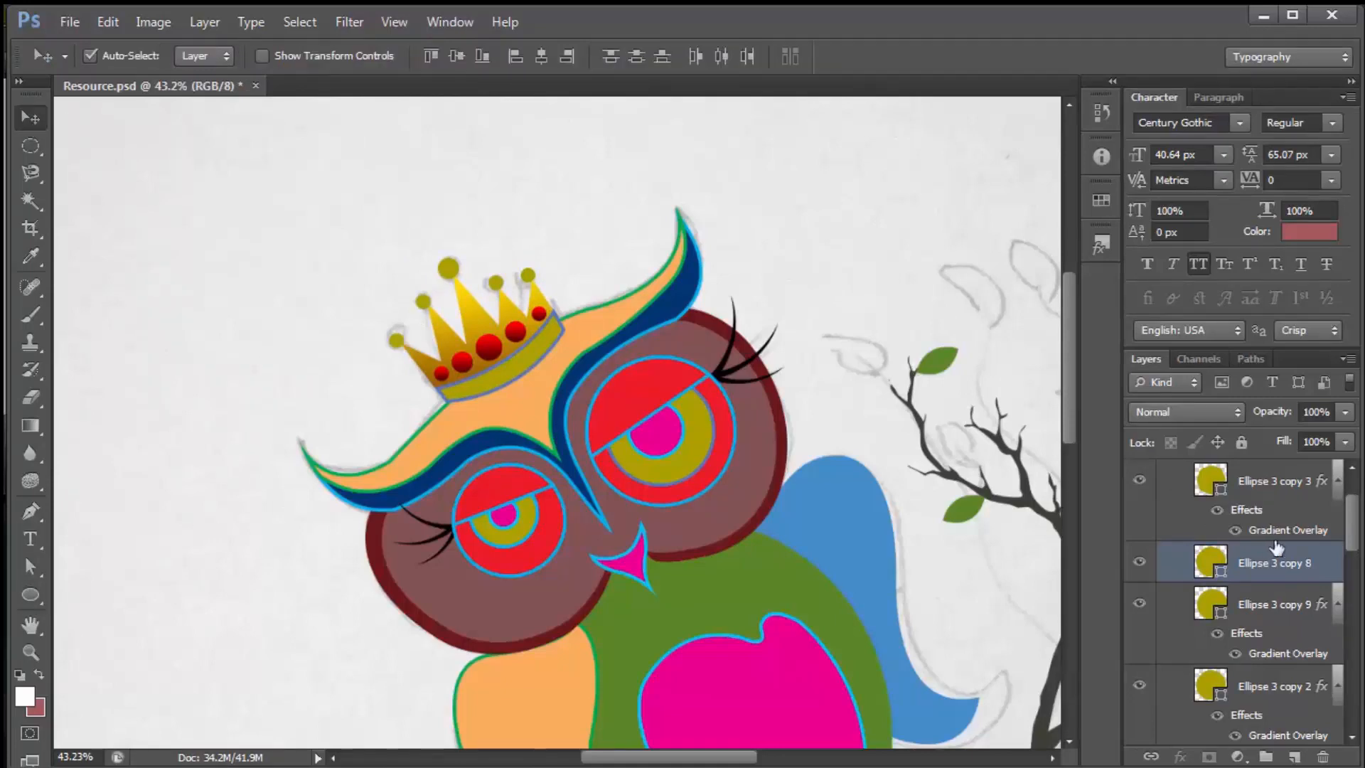
right_click(1291, 562)
click(1121, 435)
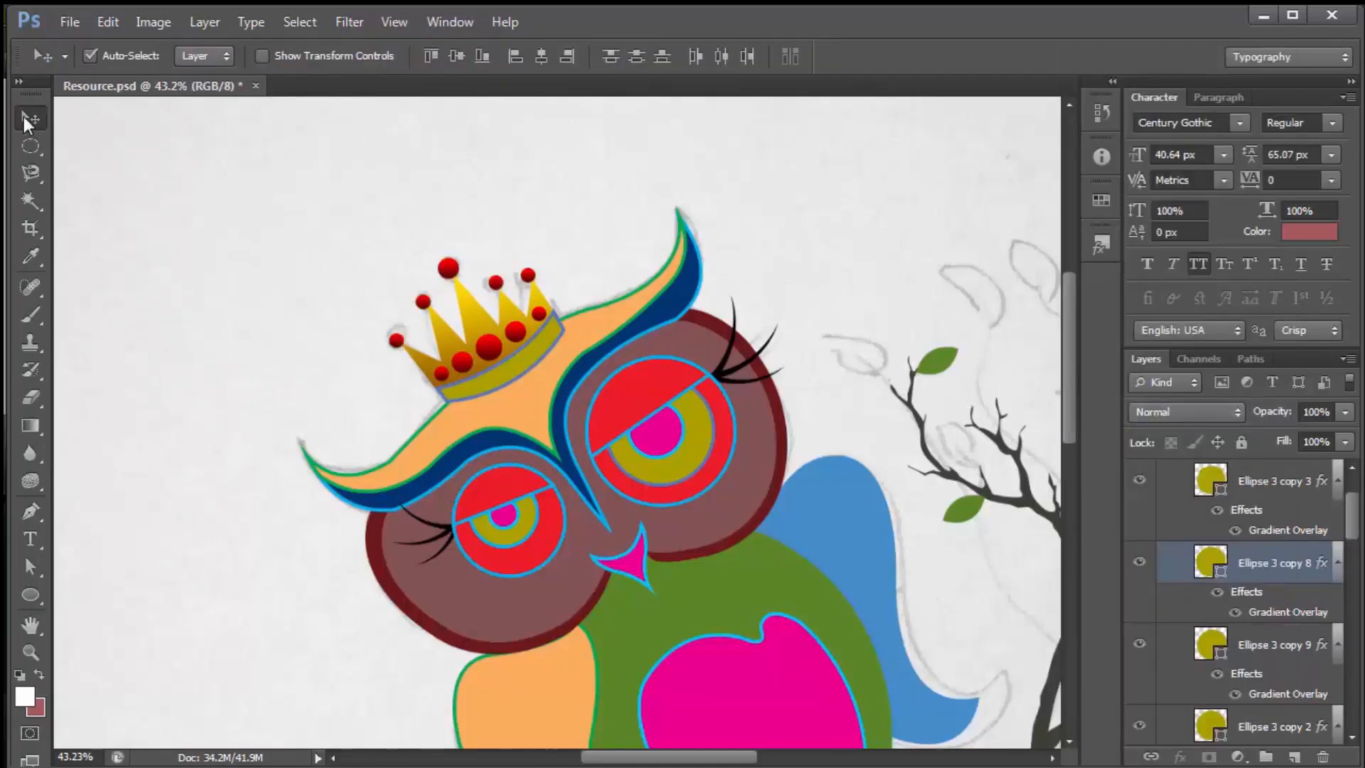
Copy the golden crown shape's layer style and paste it onto the crown's lower band
click(492, 335)
right_click(1280, 684)
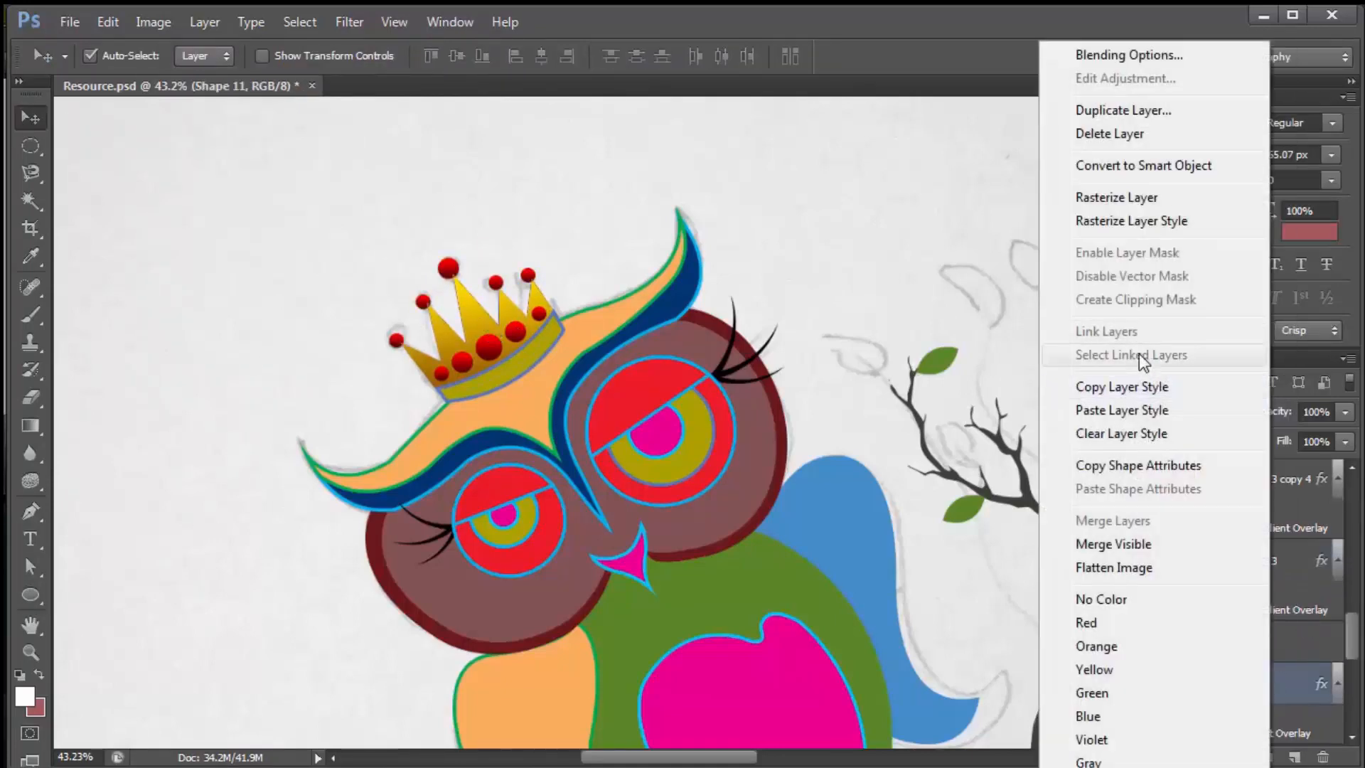
click(505, 367)
click(519, 384)
right_click(1310, 645)
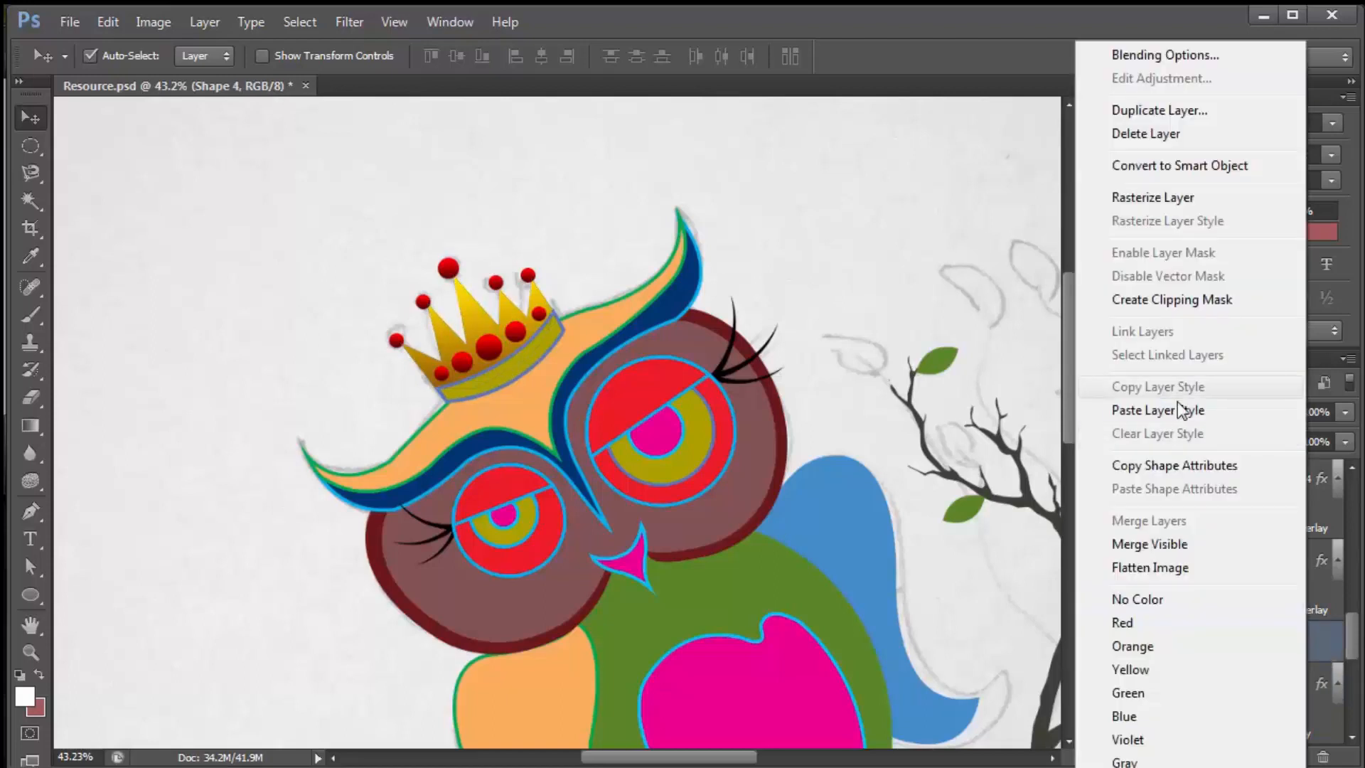
click(1180, 411)
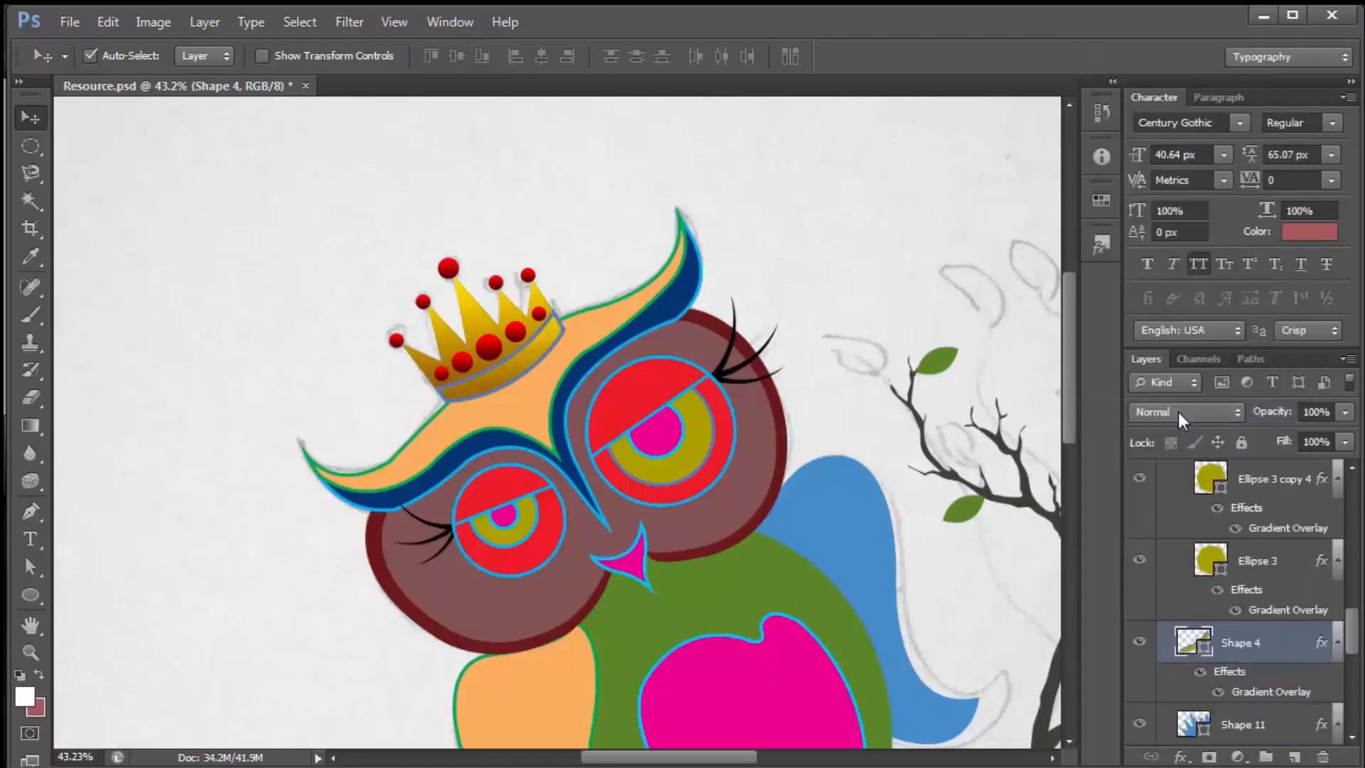
Change the crown band's stroke to a medium-dark brown swatch, trying darker and lighter browns first
click(40, 592)
click(204, 56)
click(293, 267)
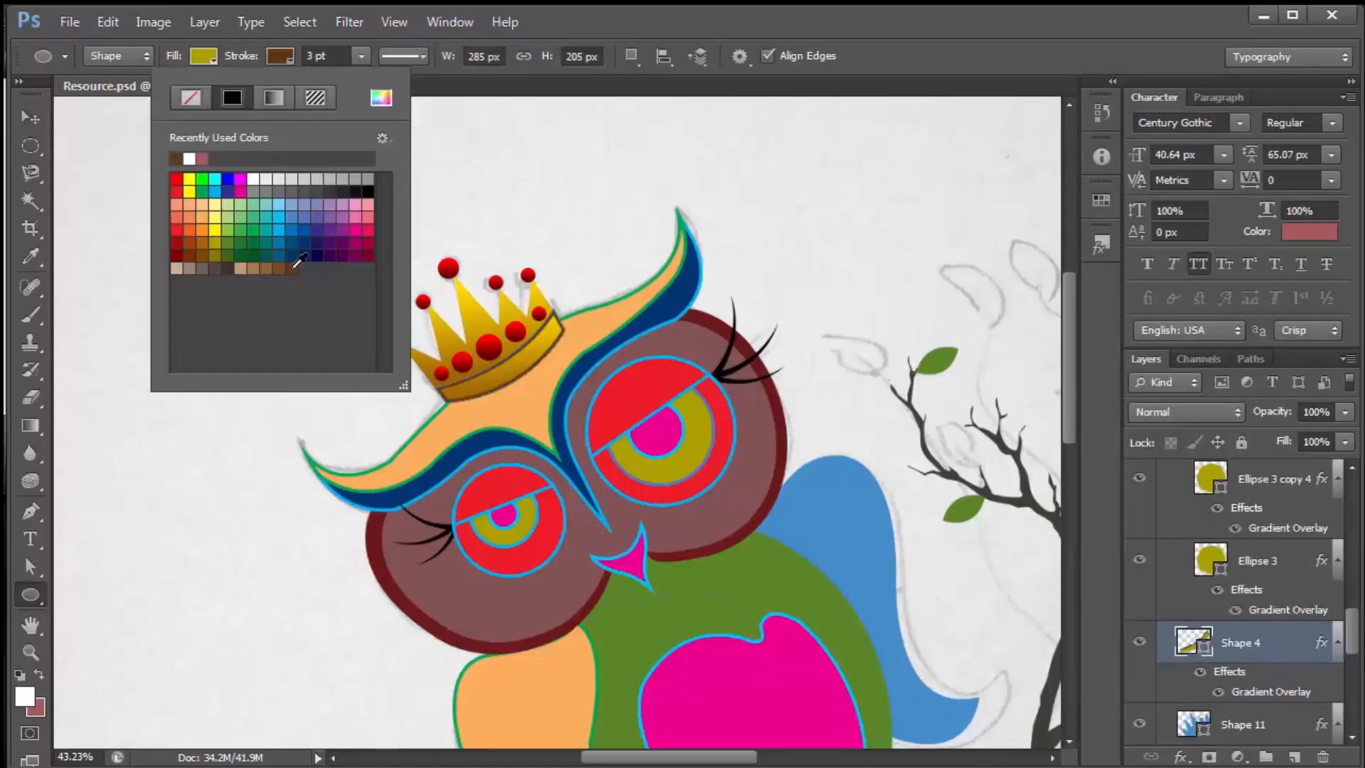
click(267, 268)
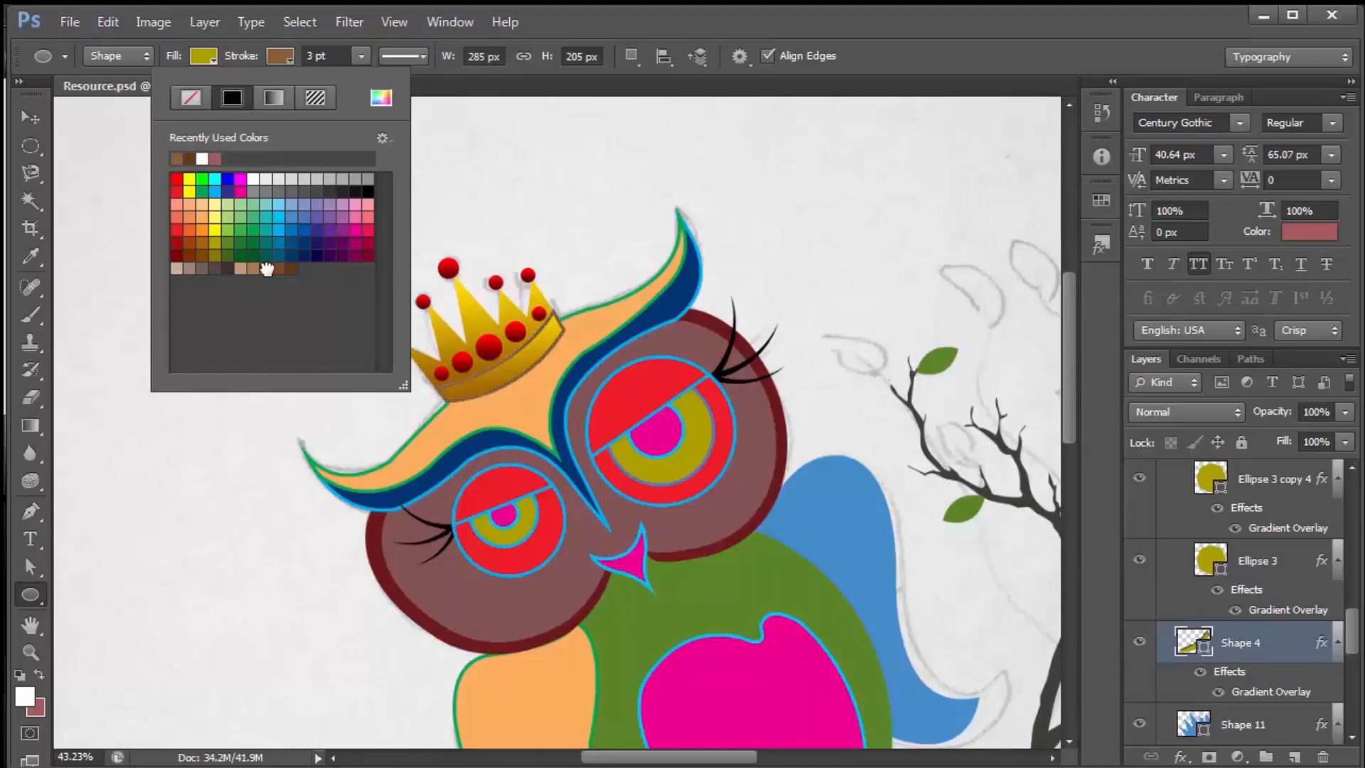
click(282, 269)
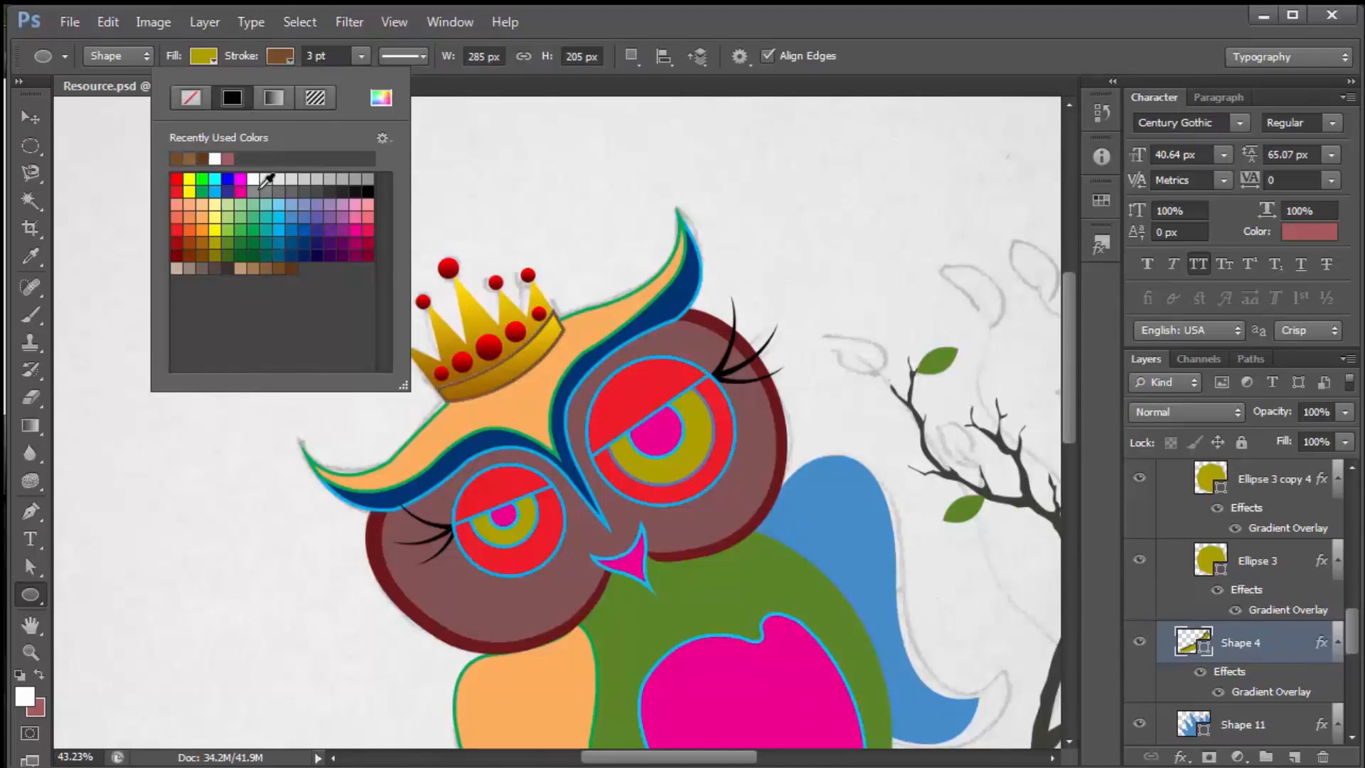
click(290, 57)
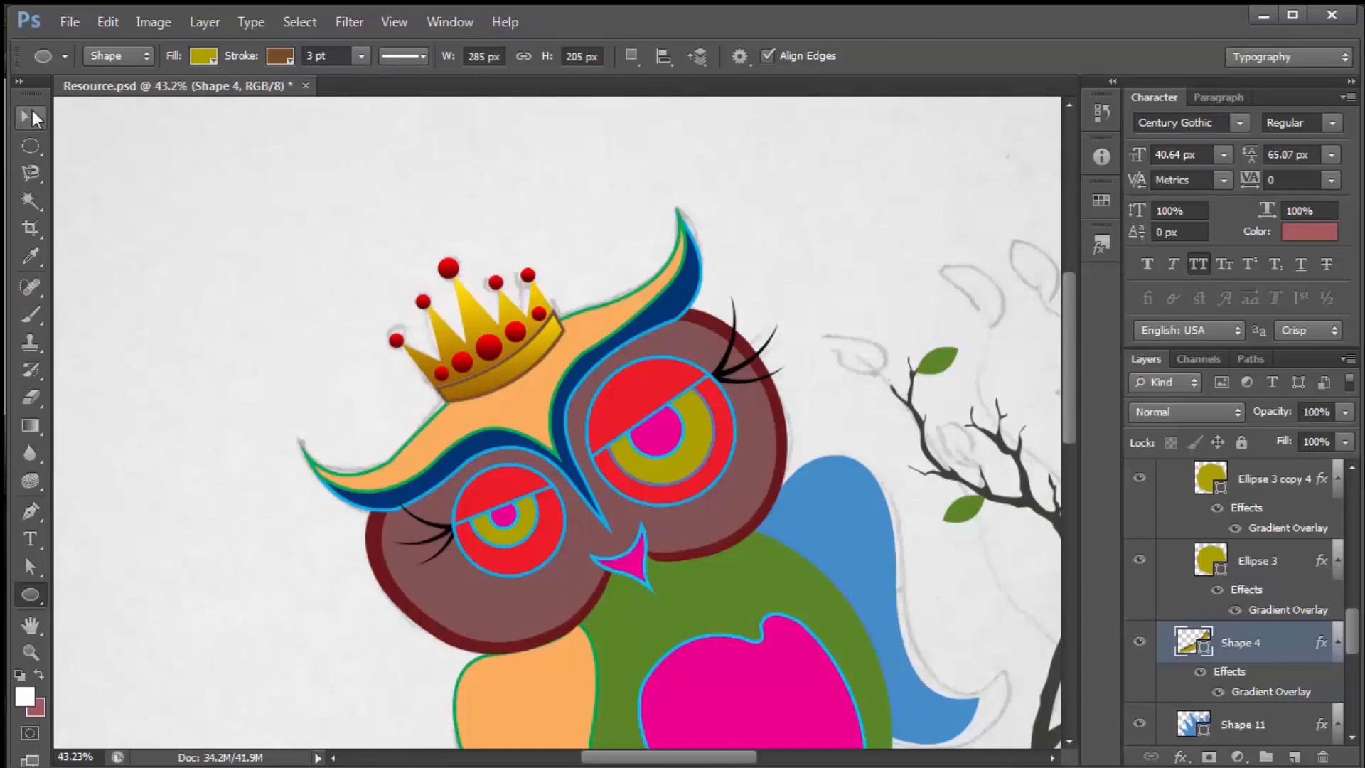
Give the crown's spiked shape a brown swatch stroke and make that stroke thinner than 3 pt
click(32, 112)
click(246, 209)
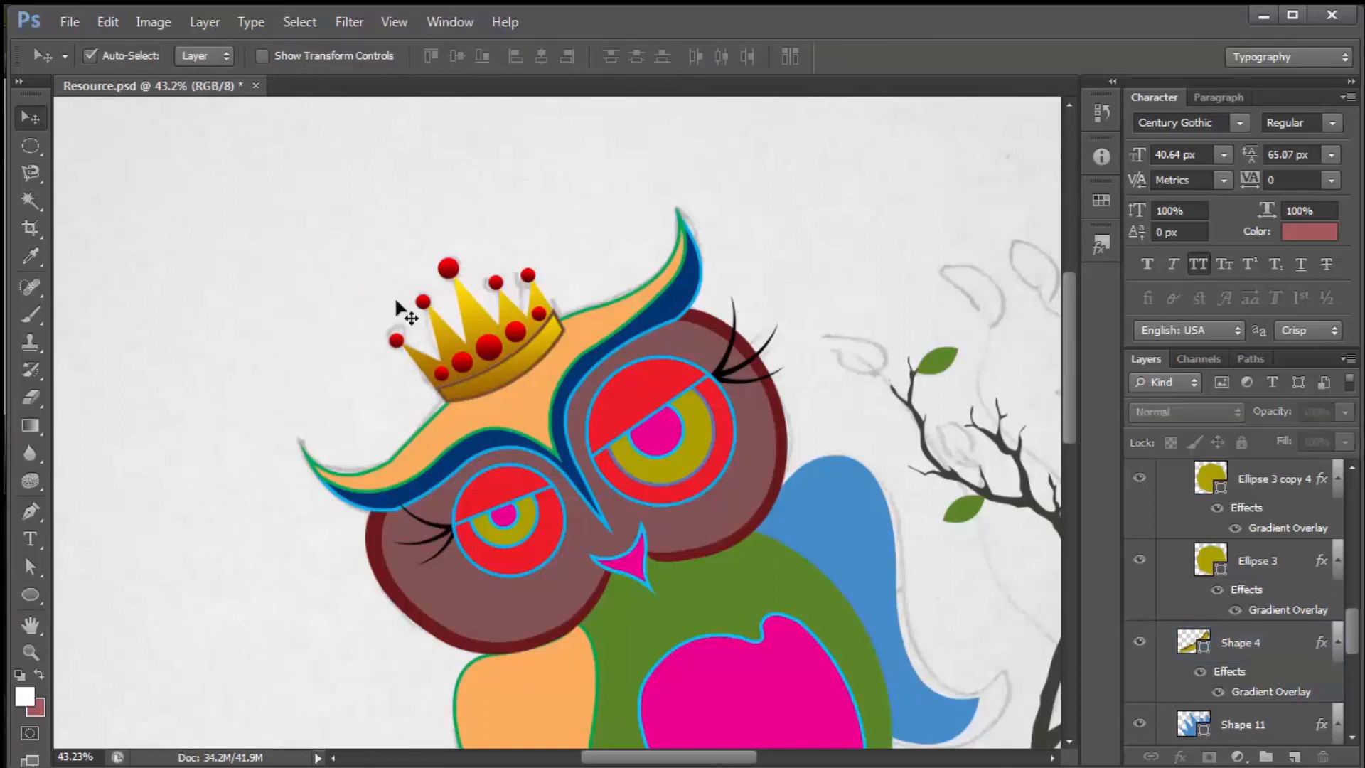
click(483, 330)
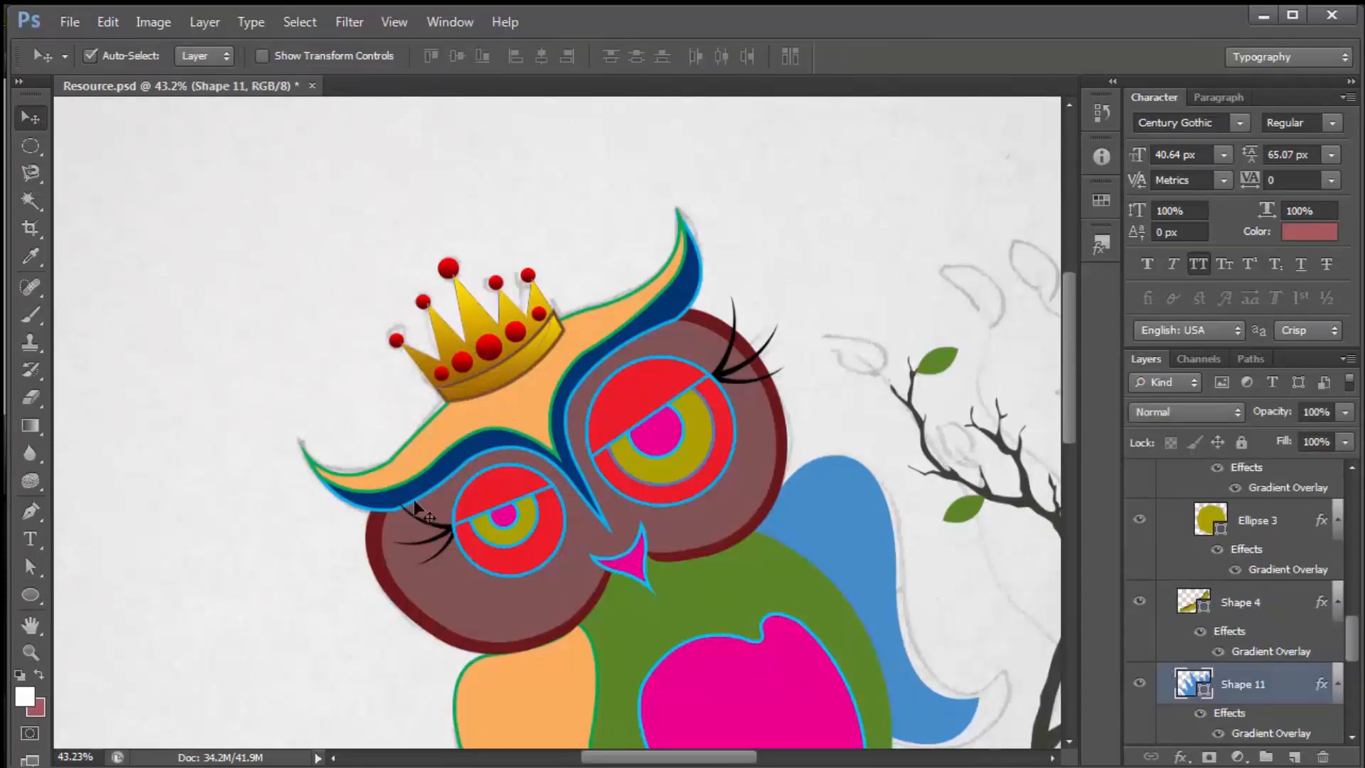
click(30, 594)
click(204, 56)
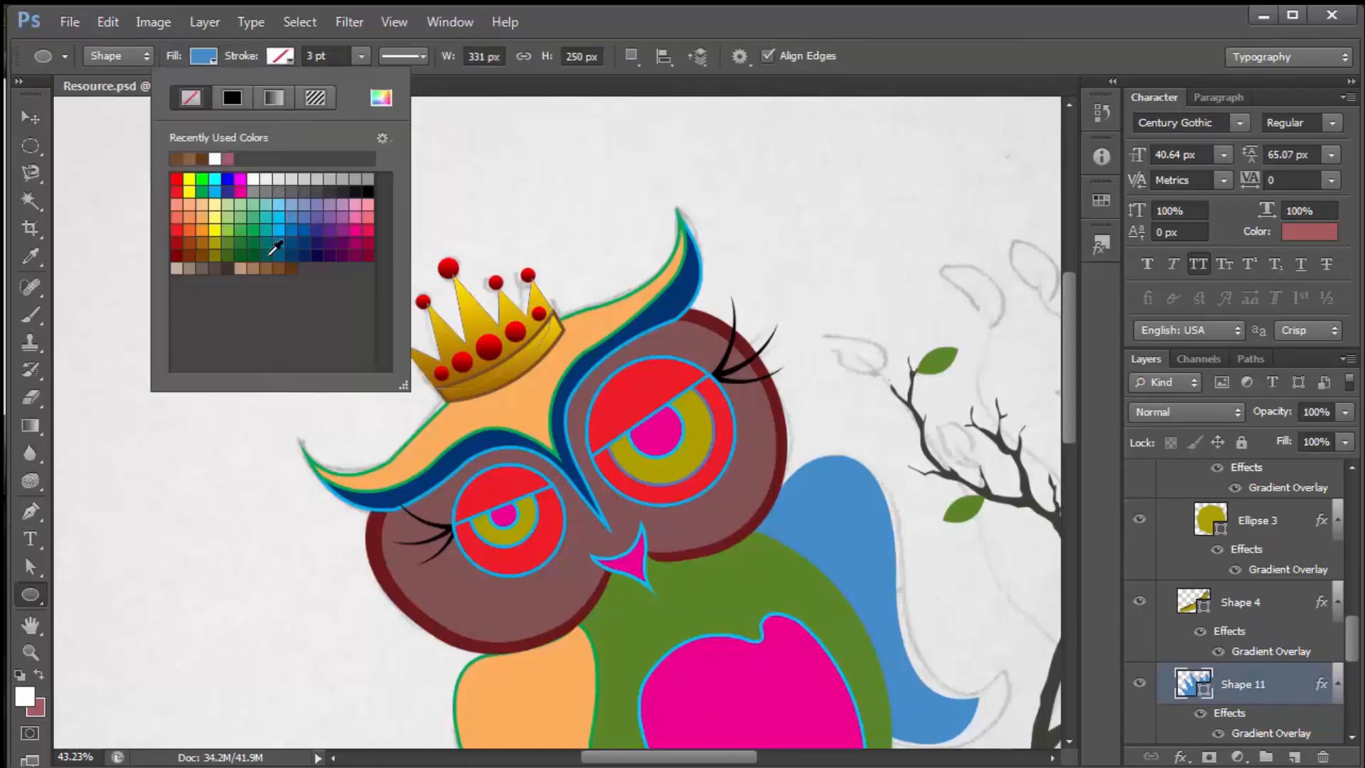
click(284, 262)
click(358, 58)
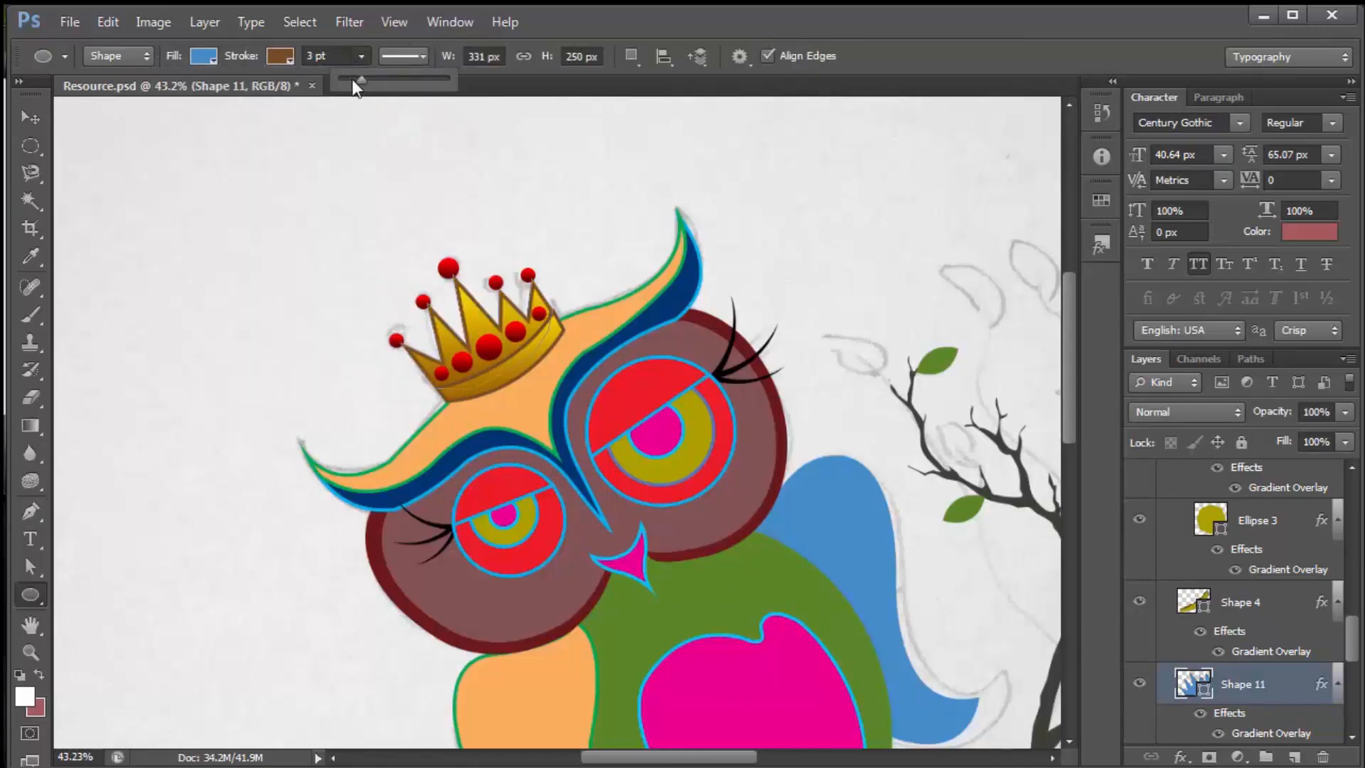
click(352, 81)
click(28, 120)
click(331, 265)
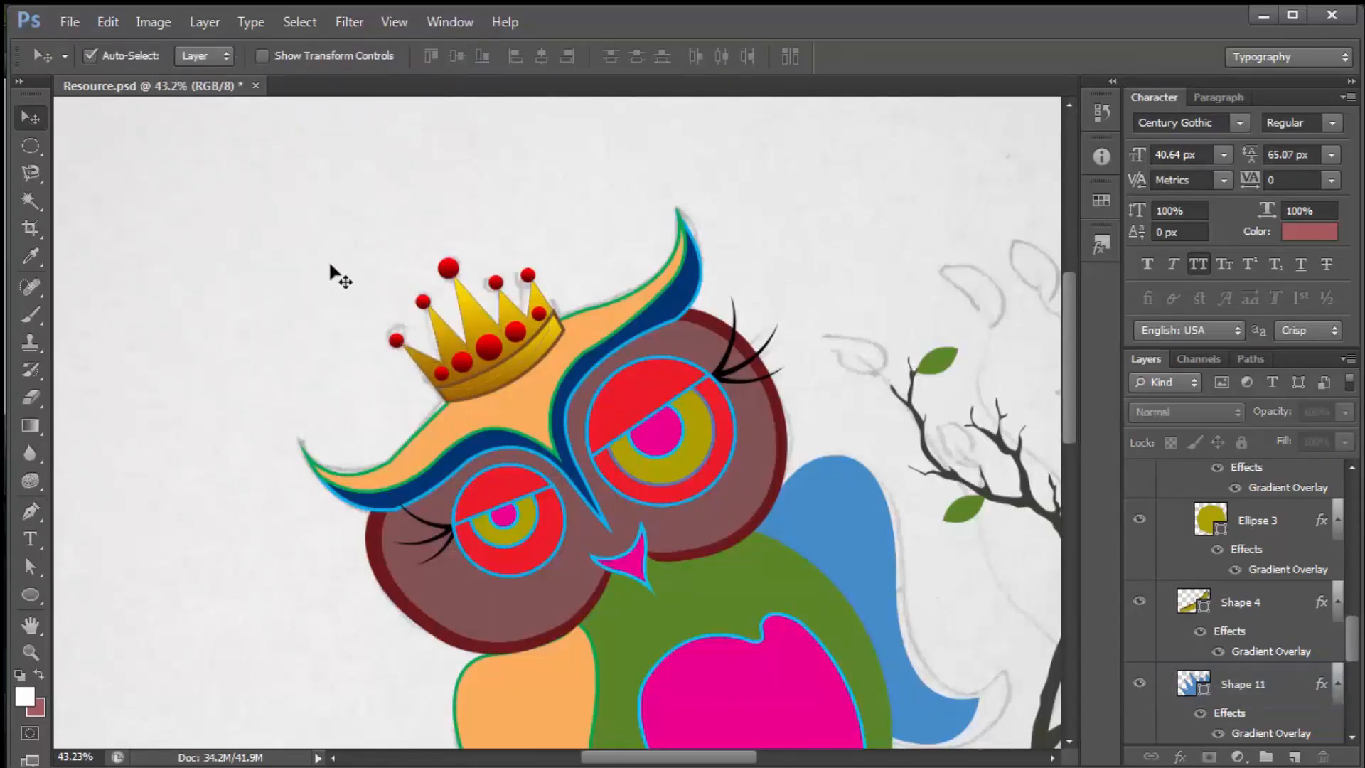
Set the stroke width of the crown's lower band to 1.85 pt
scroll(448, 274, down, 2)
scroll(450, 300, up, 3)
click(502, 381)
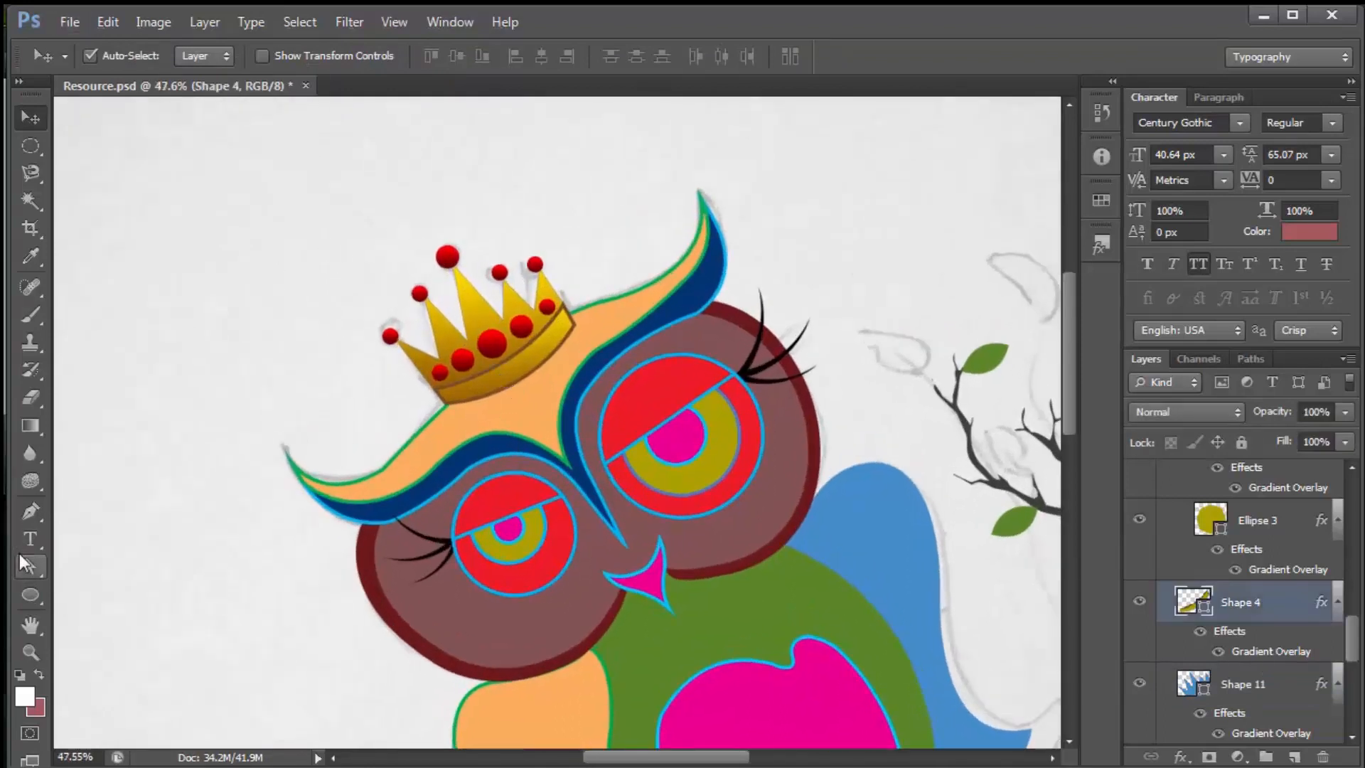
click(31, 595)
click(362, 57)
drag(352, 78, 359, 77)
text(1.85)
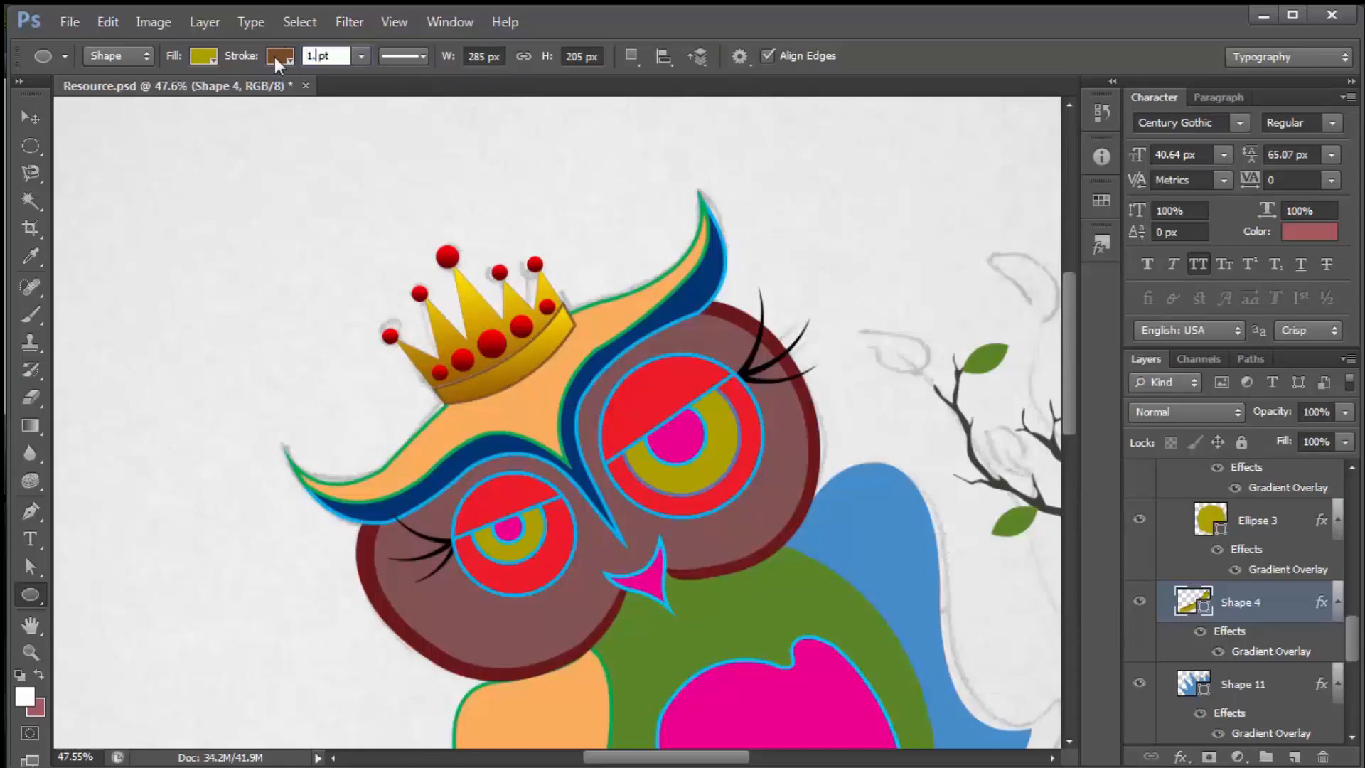
key(Return)
click(23, 121)
click(307, 191)
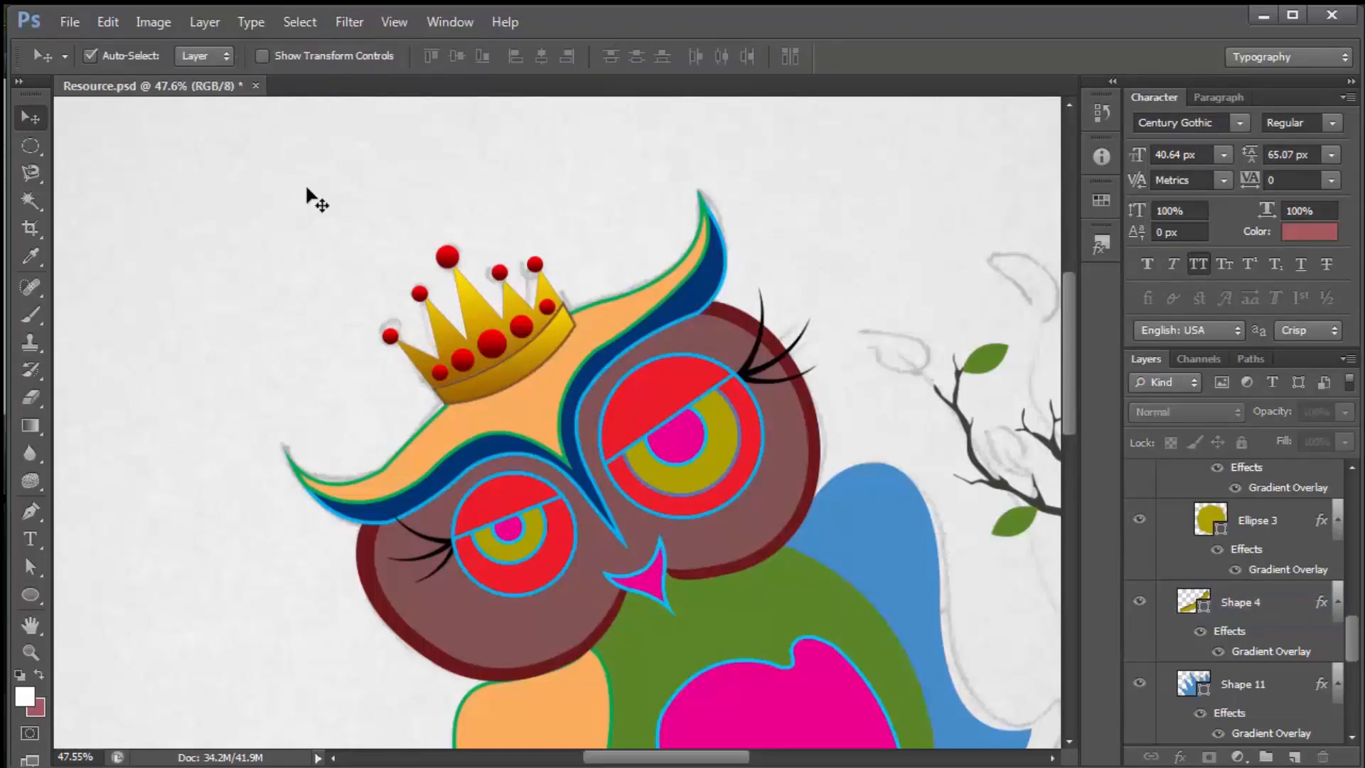
Add a Gradient Overlay to the orange brow shape (Shape 5) and set the gradient's white stop to red #e80000
scroll(458, 215, down, 1)
scroll(1223, 583, down, 5)
click(1196, 502)
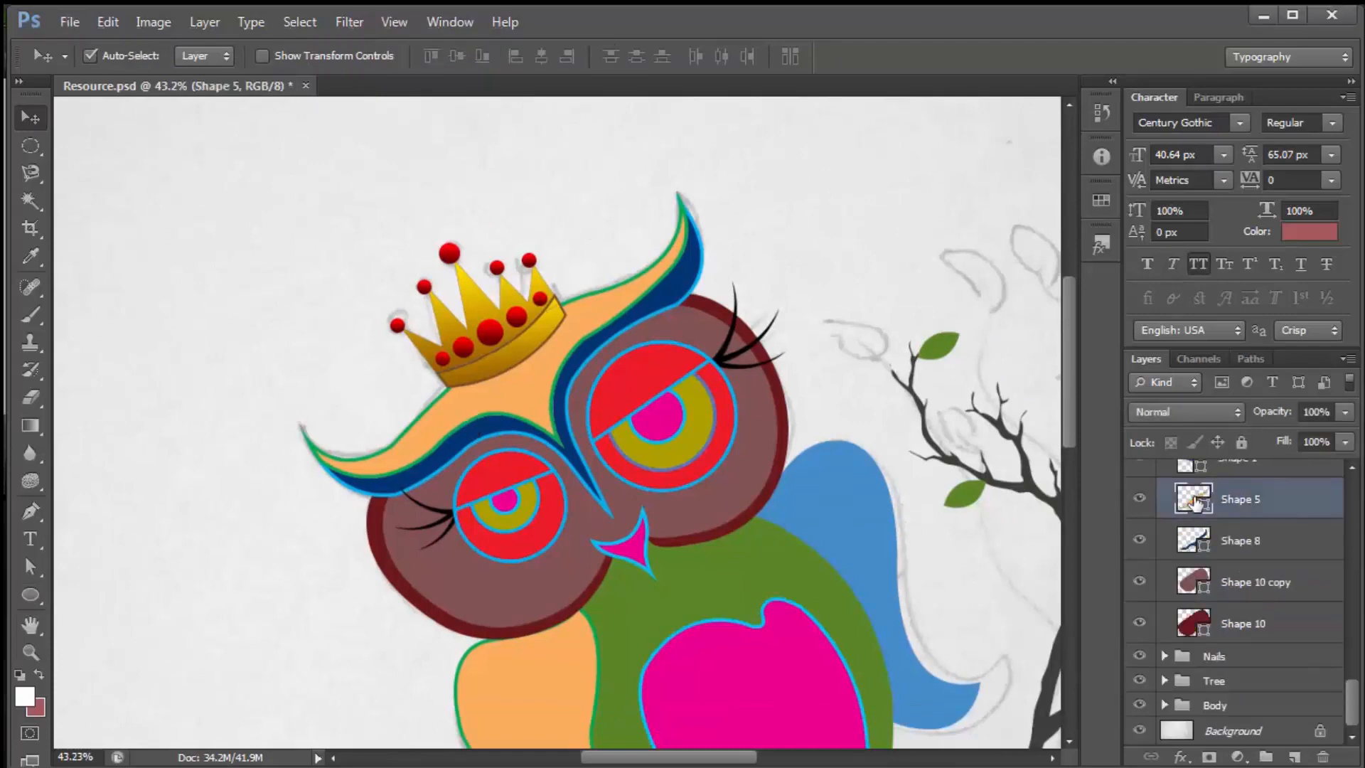
double_click(1323, 502)
click(902, 405)
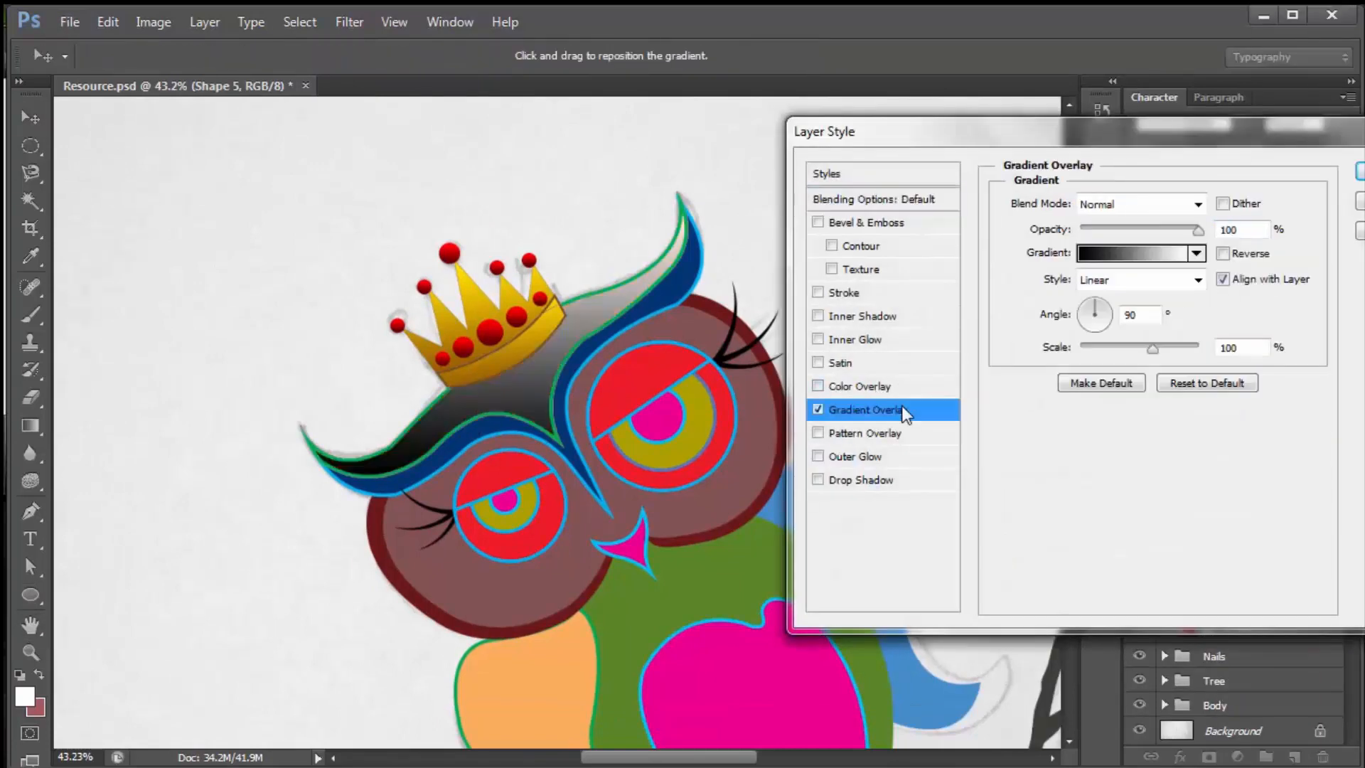
click(1141, 254)
double_click(1354, 430)
click(1195, 243)
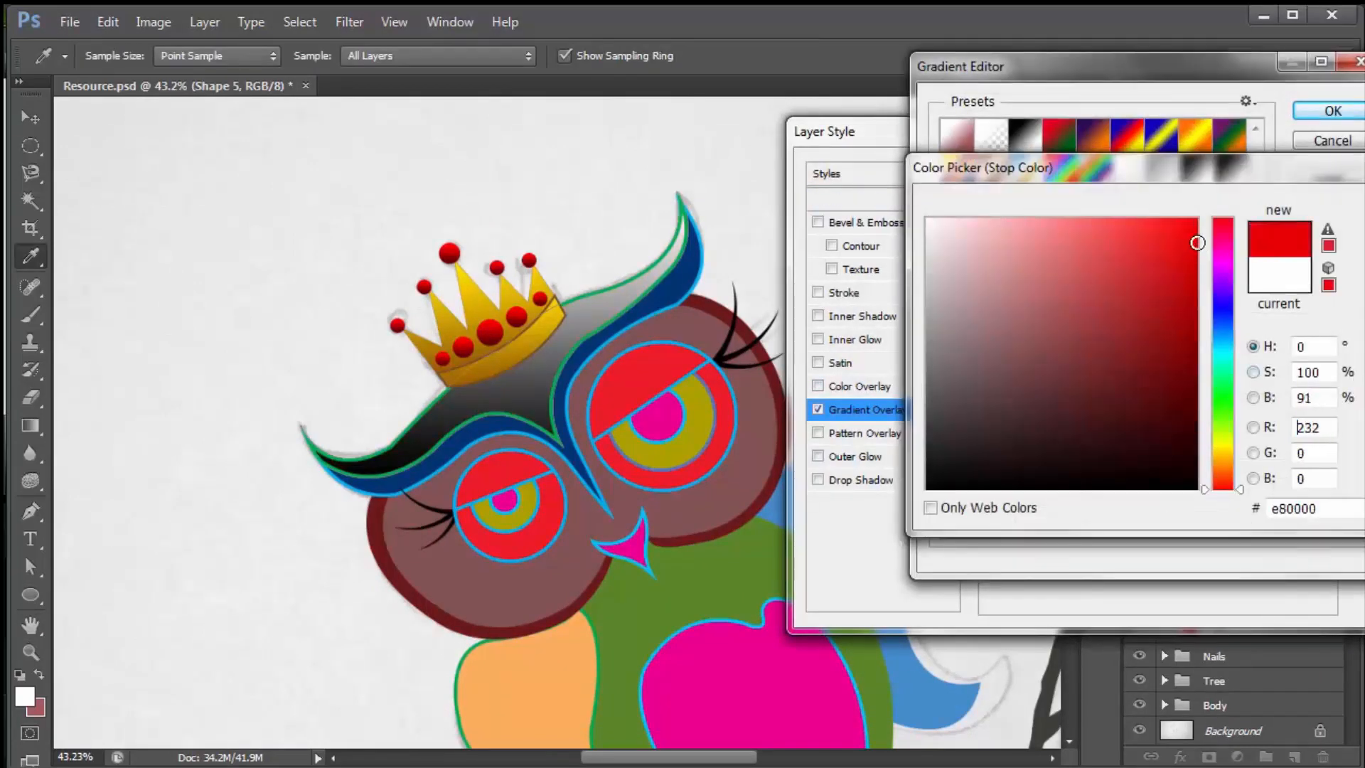
key(Return)
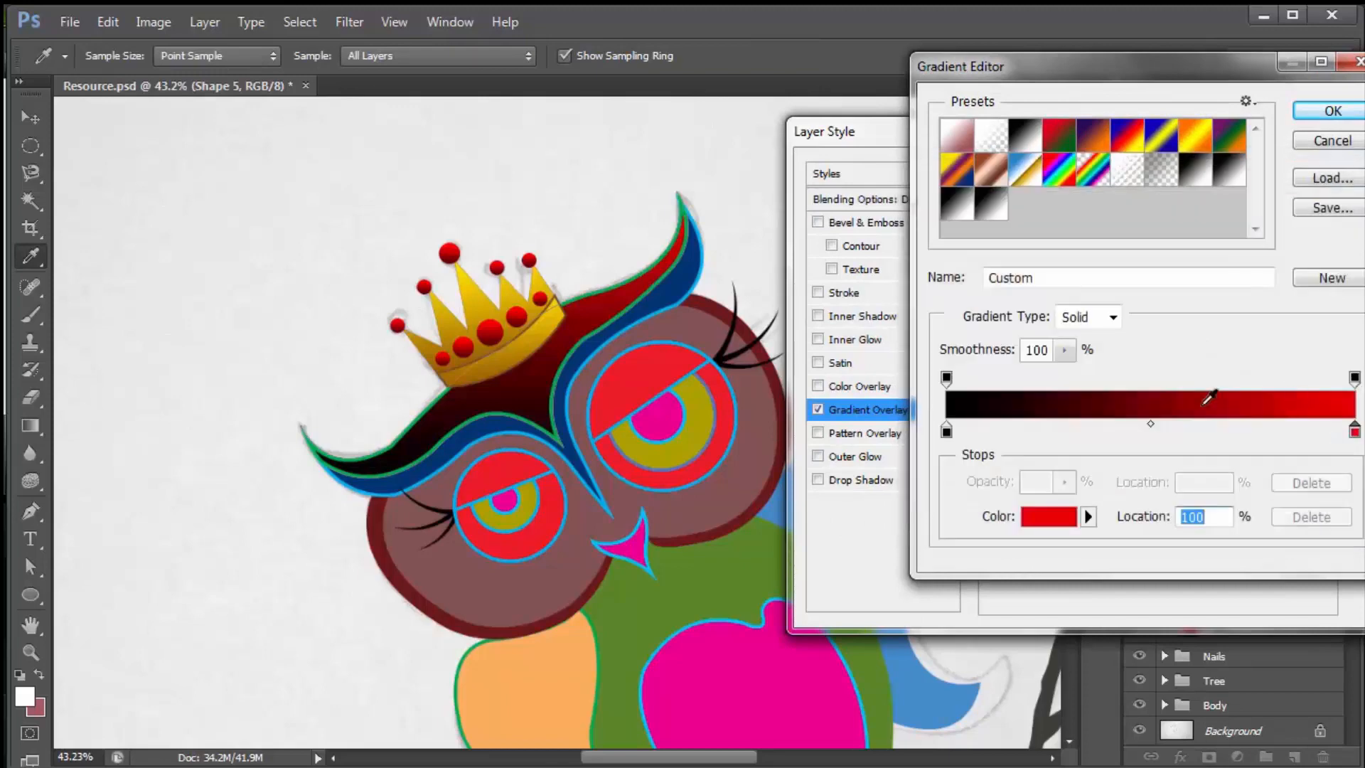
Set the brow gradient's black stop to dark maroon #3d0309 and apply the layer style
double_click(946, 431)
click(1226, 224)
drag(1159, 329, 1184, 425)
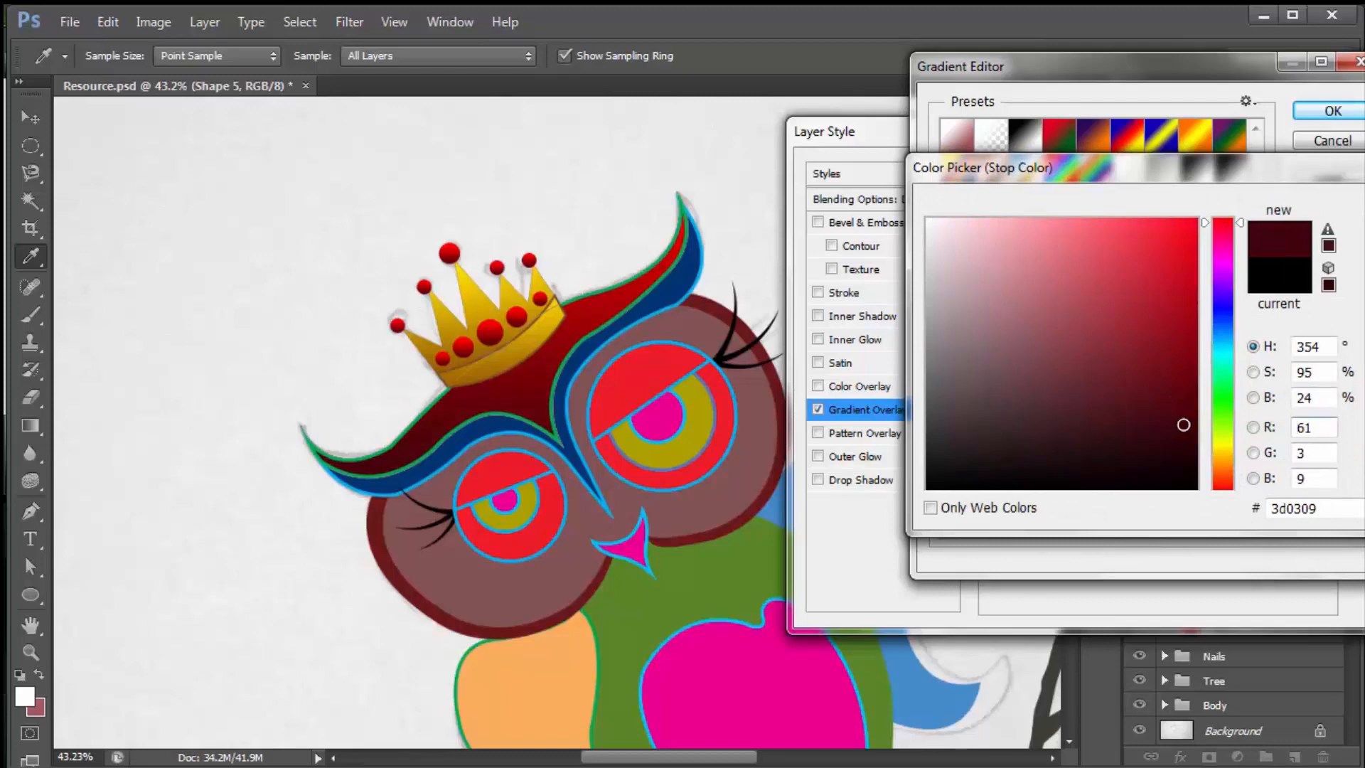
key(Return)
click(1334, 112)
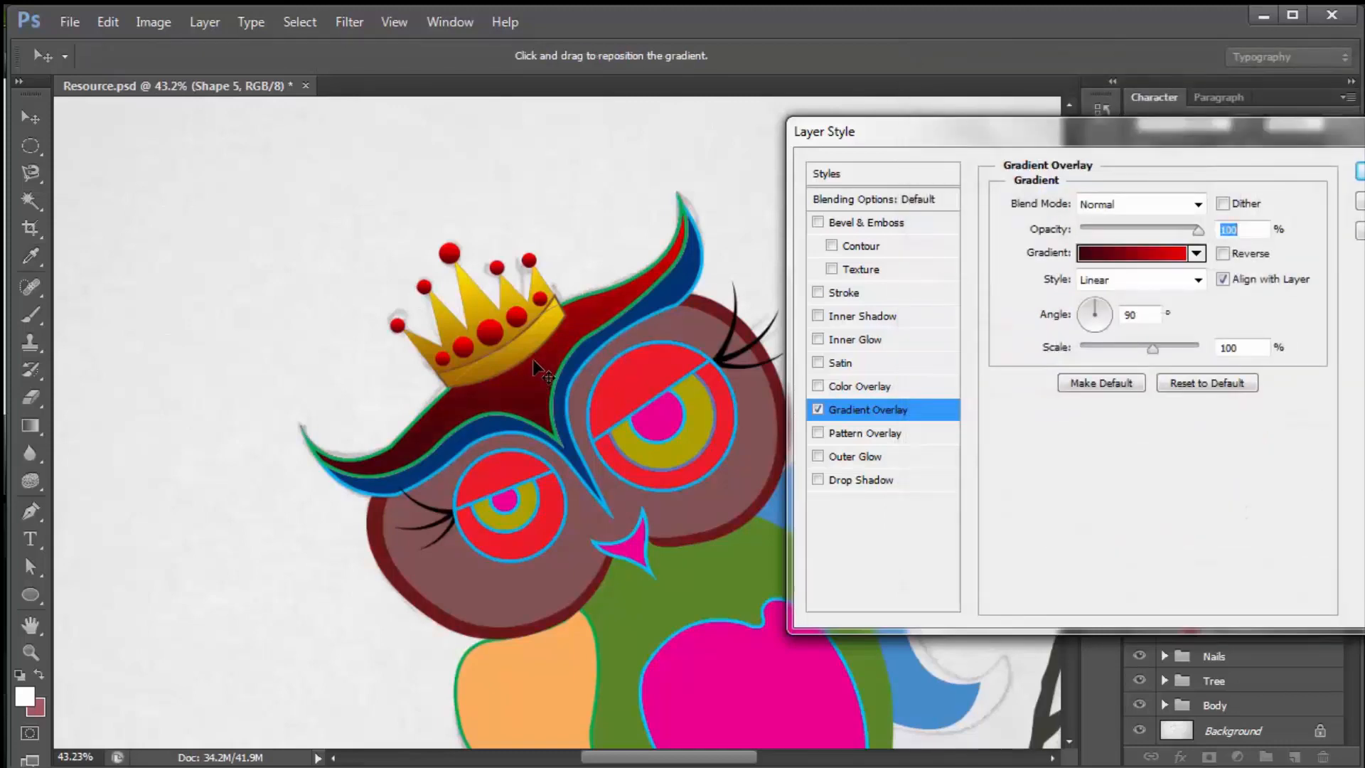
click(1360, 170)
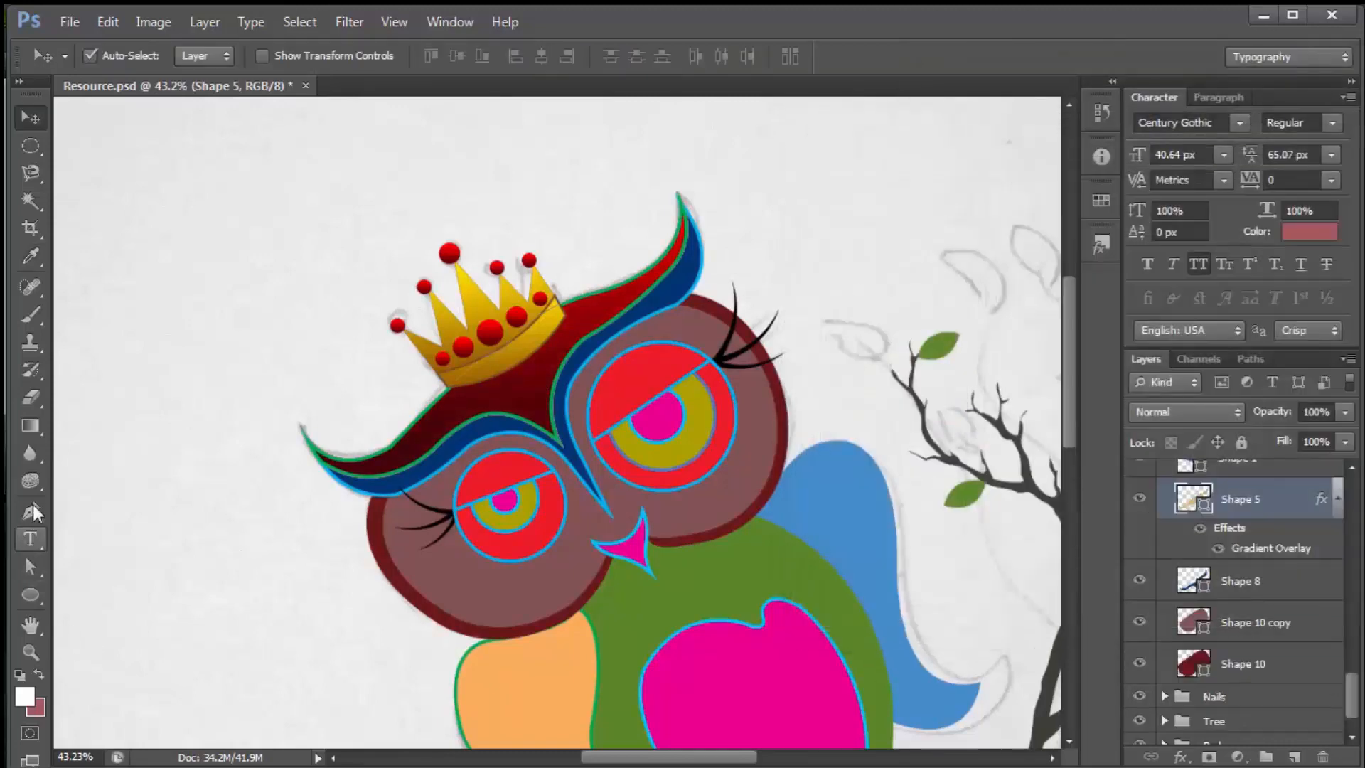
Change the brow shape's green stroke to a very dark red, trying dark brown and #5c0001 first
click(29, 594)
click(290, 58)
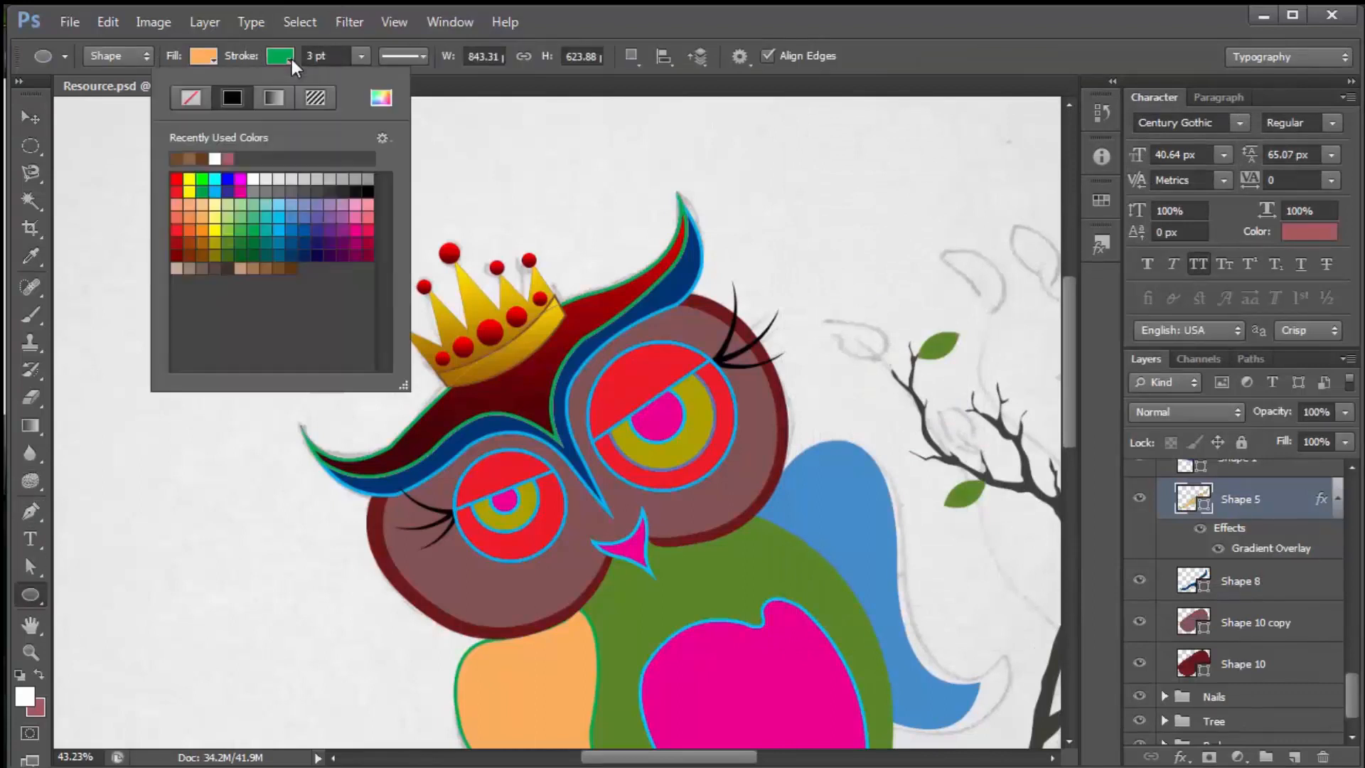
click(202, 159)
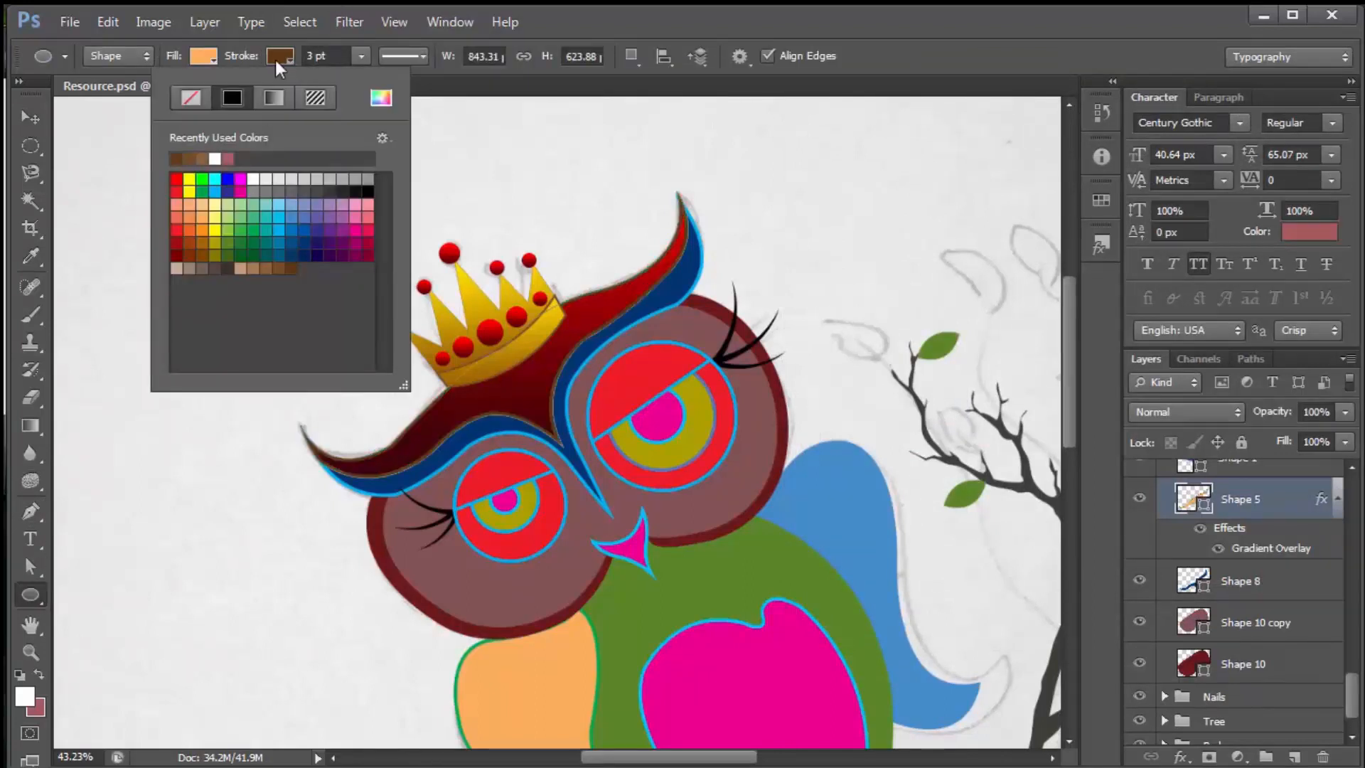
click(382, 98)
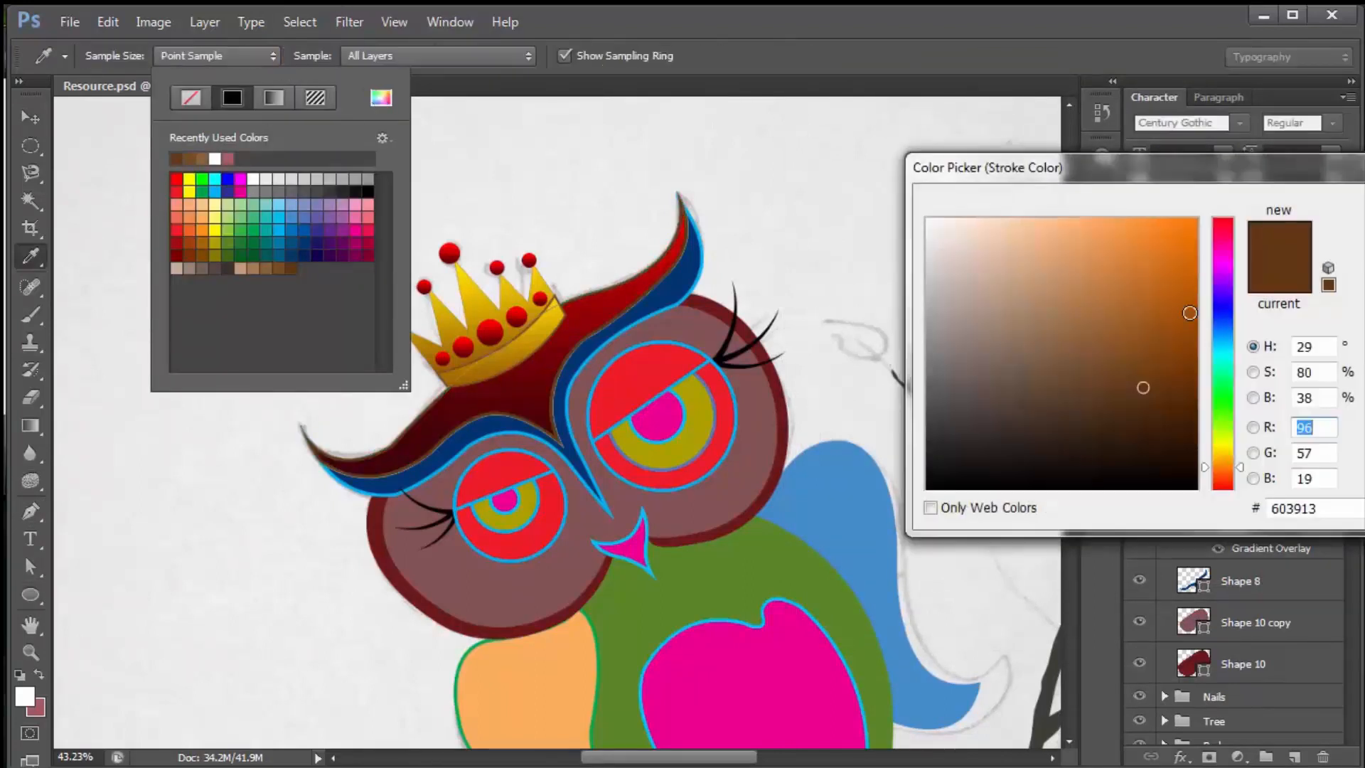
click(605, 304)
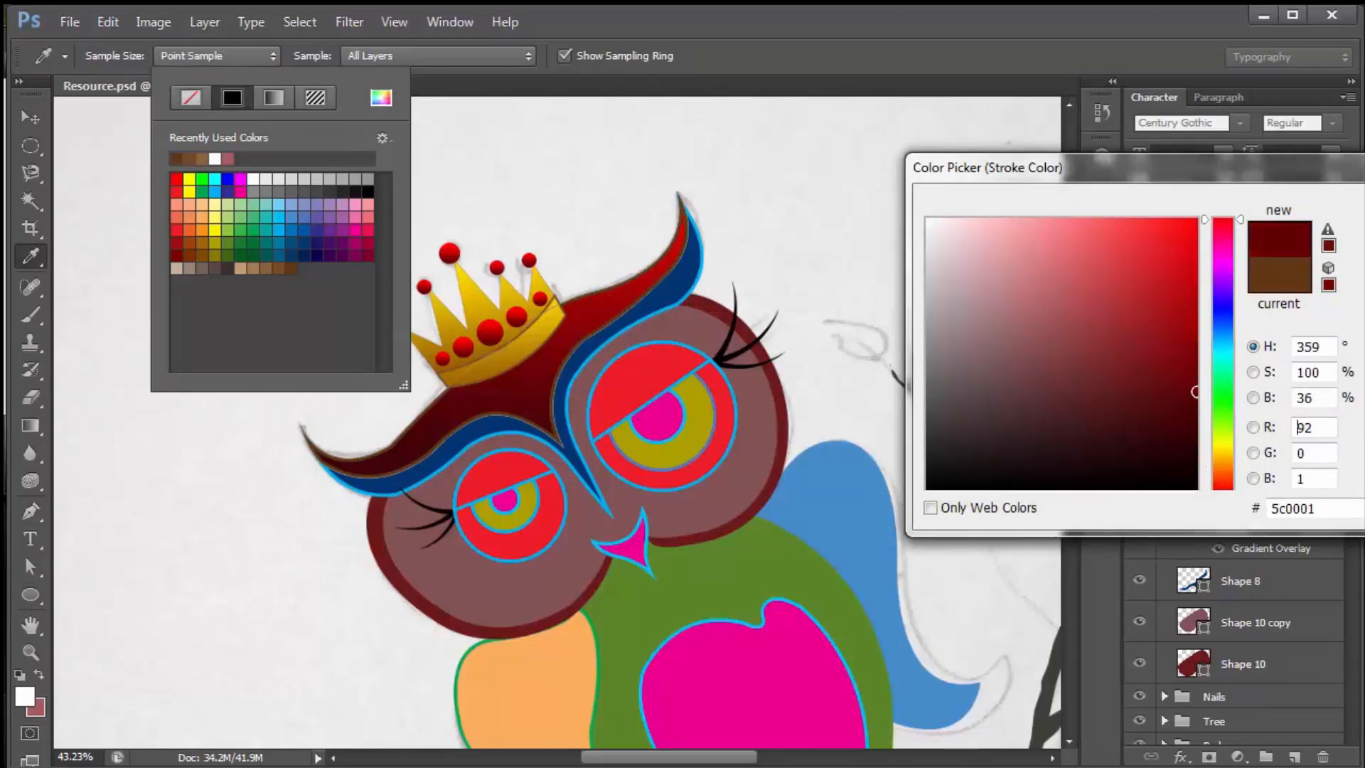
key(Return)
click(381, 98)
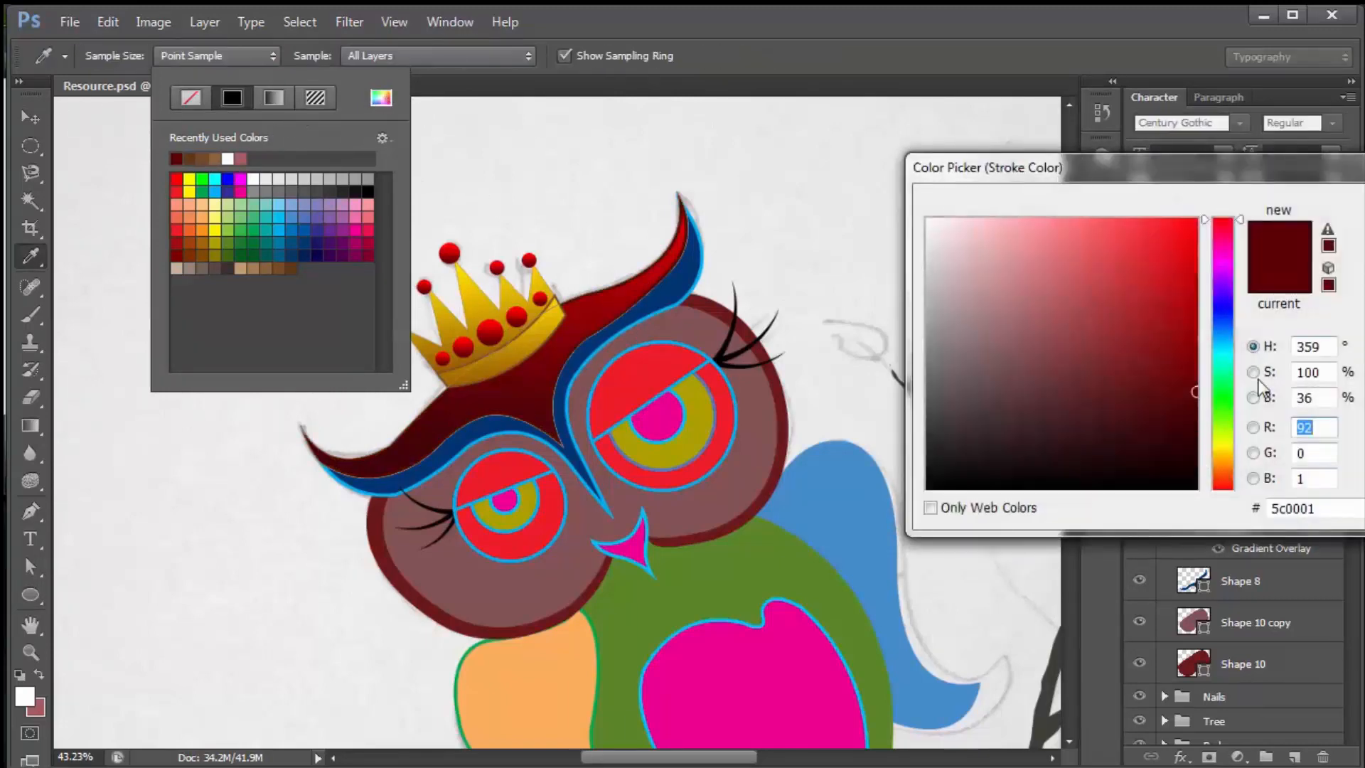
click(1196, 418)
key(Return)
click(29, 111)
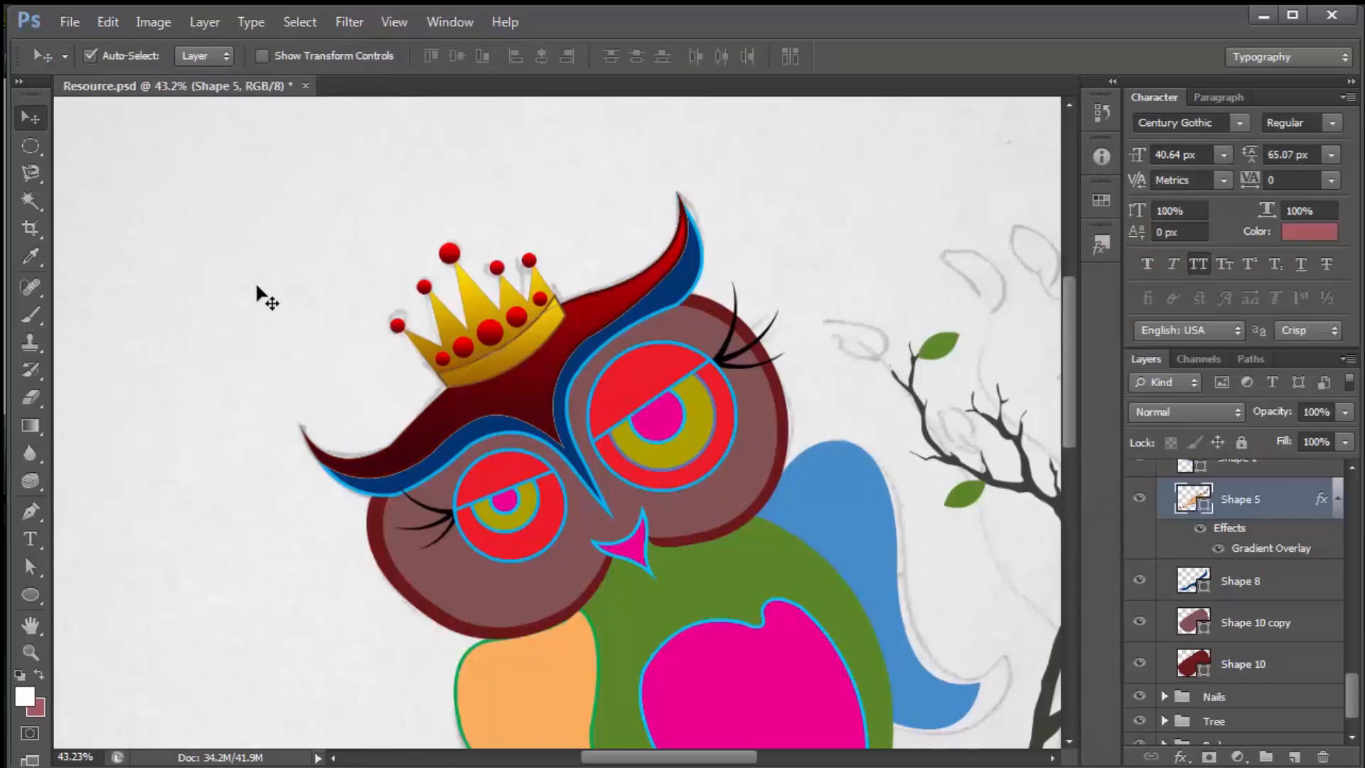
Copy the brow shape's layer style and paste it onto the dark red head outline shape (Shape 10)
right_click(1274, 501)
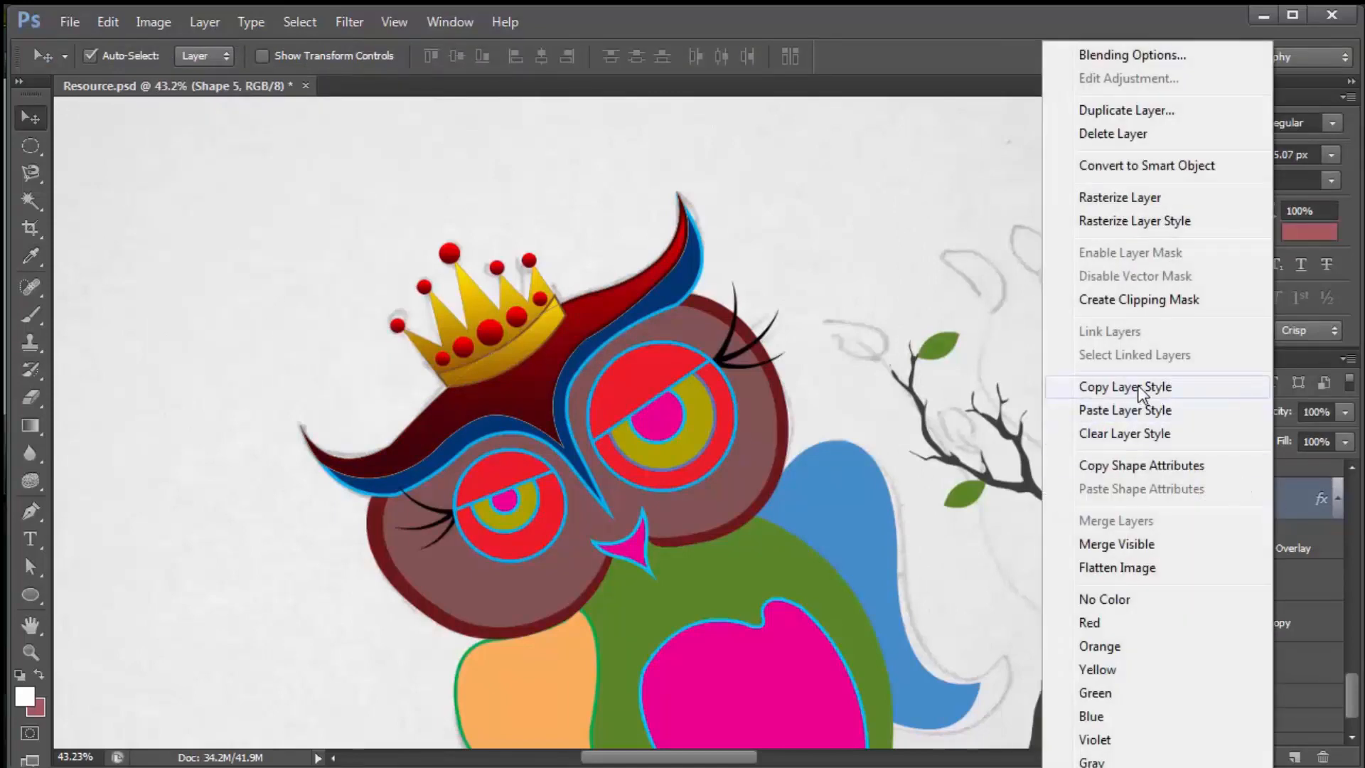
click(1141, 390)
scroll(712, 499, down, 4)
click(636, 567)
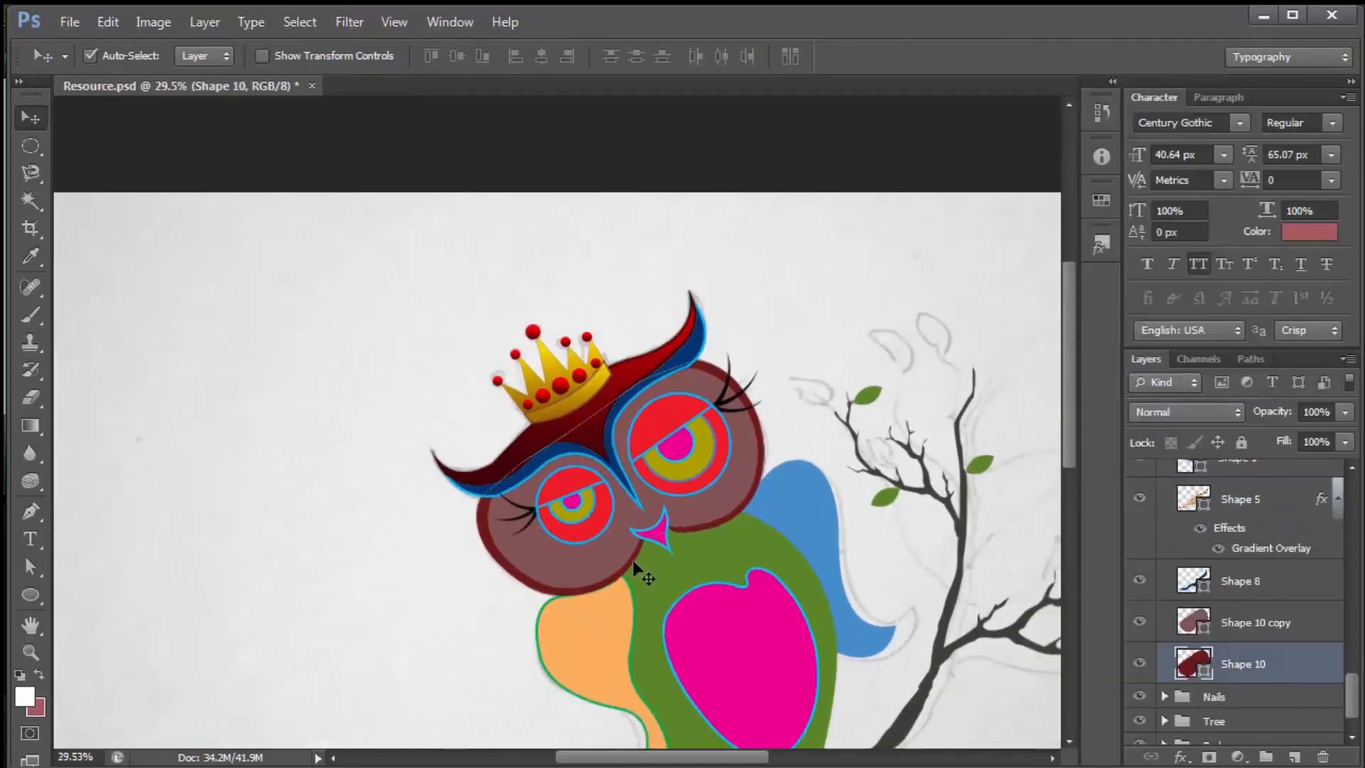
right_click(1329, 665)
click(1138, 409)
scroll(398, 535, down, 3)
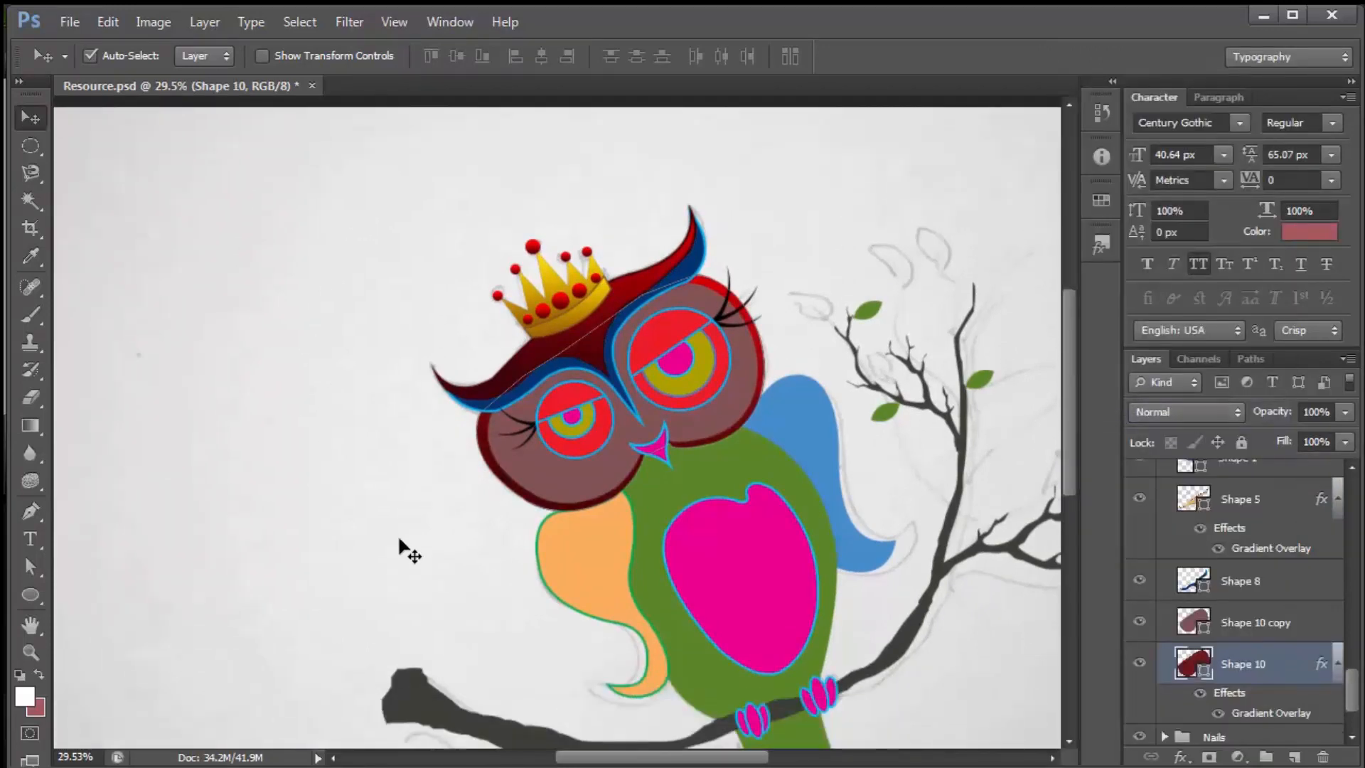
Paste the red gradient layer style onto the orange wing (Shape 3) and the blue wing (Shape 12)
click(610, 563)
right_click(1289, 726)
click(1138, 410)
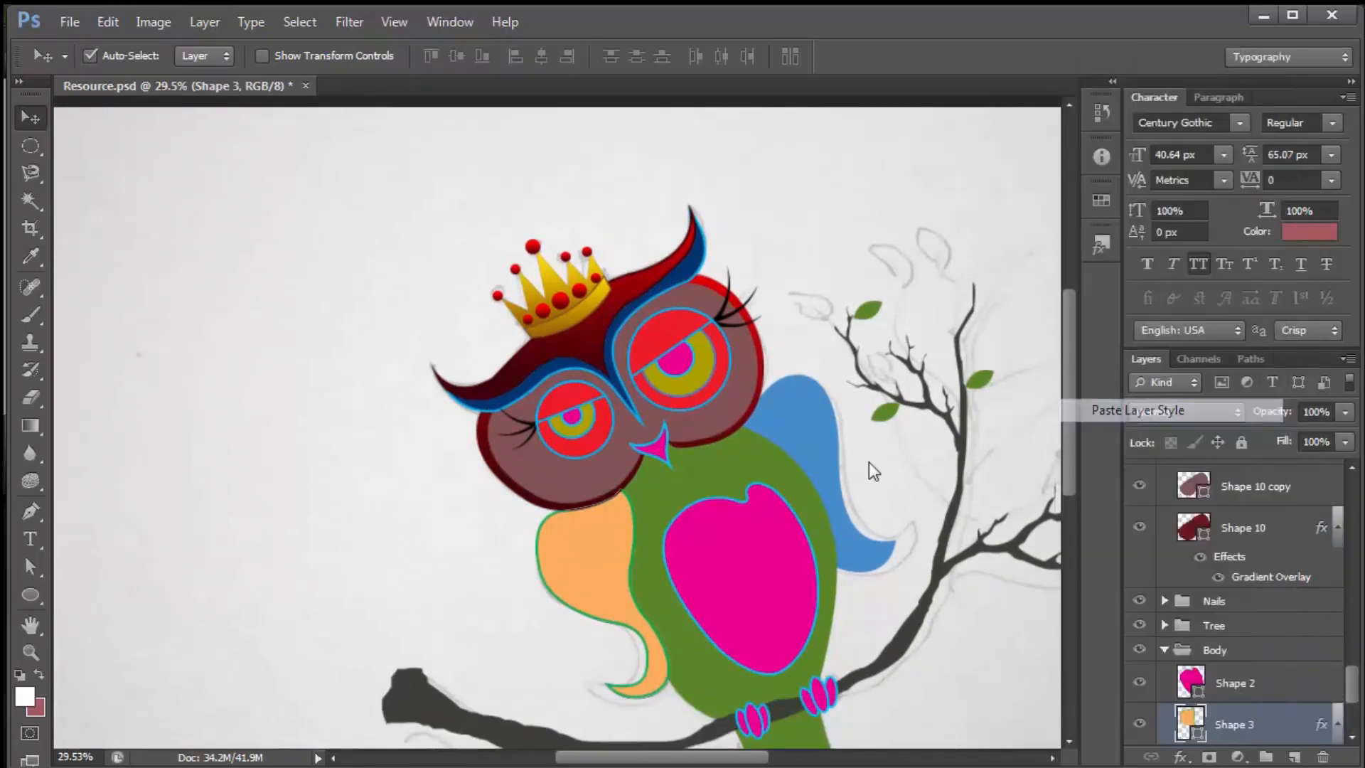
click(807, 436)
right_click(1295, 726)
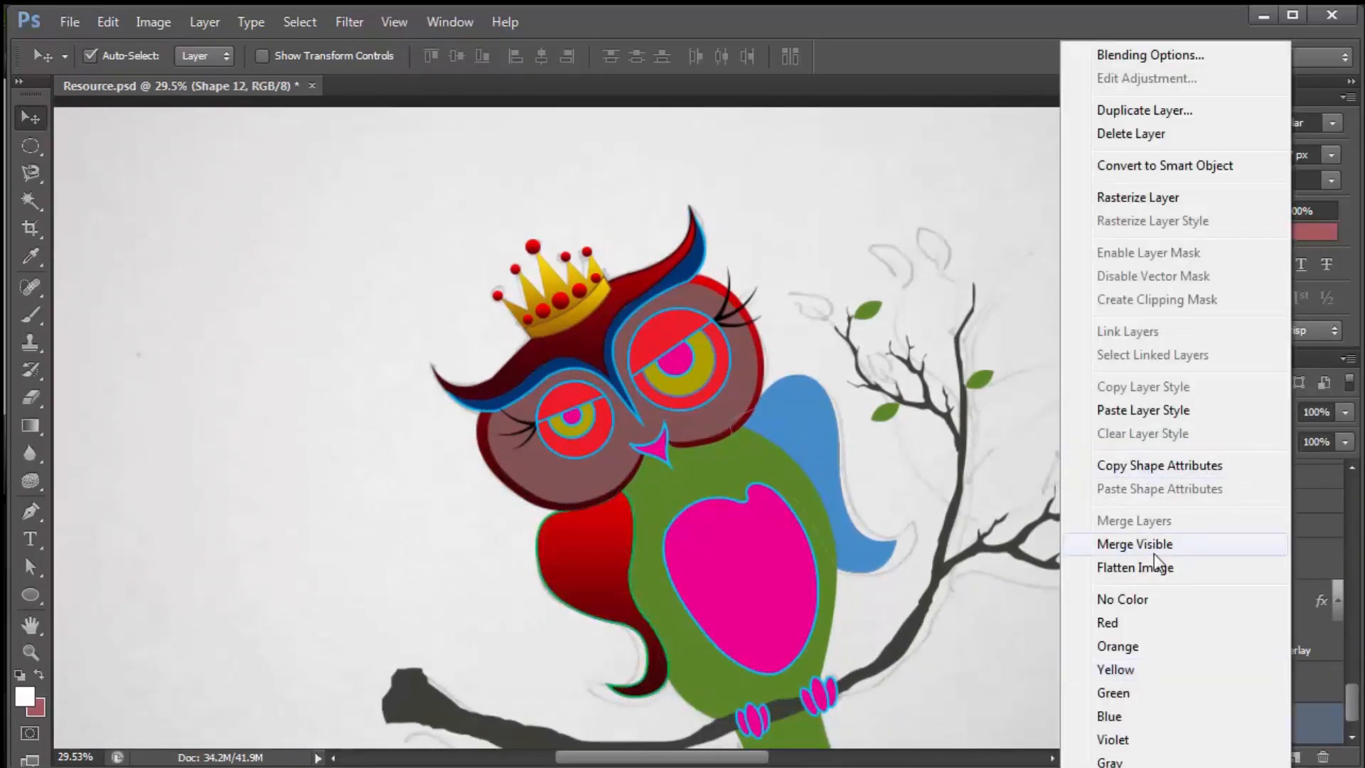
click(1138, 410)
Change the green stroke of the owl's left wing (Shape 3) to the recently used very dark red
click(701, 600)
click(575, 566)
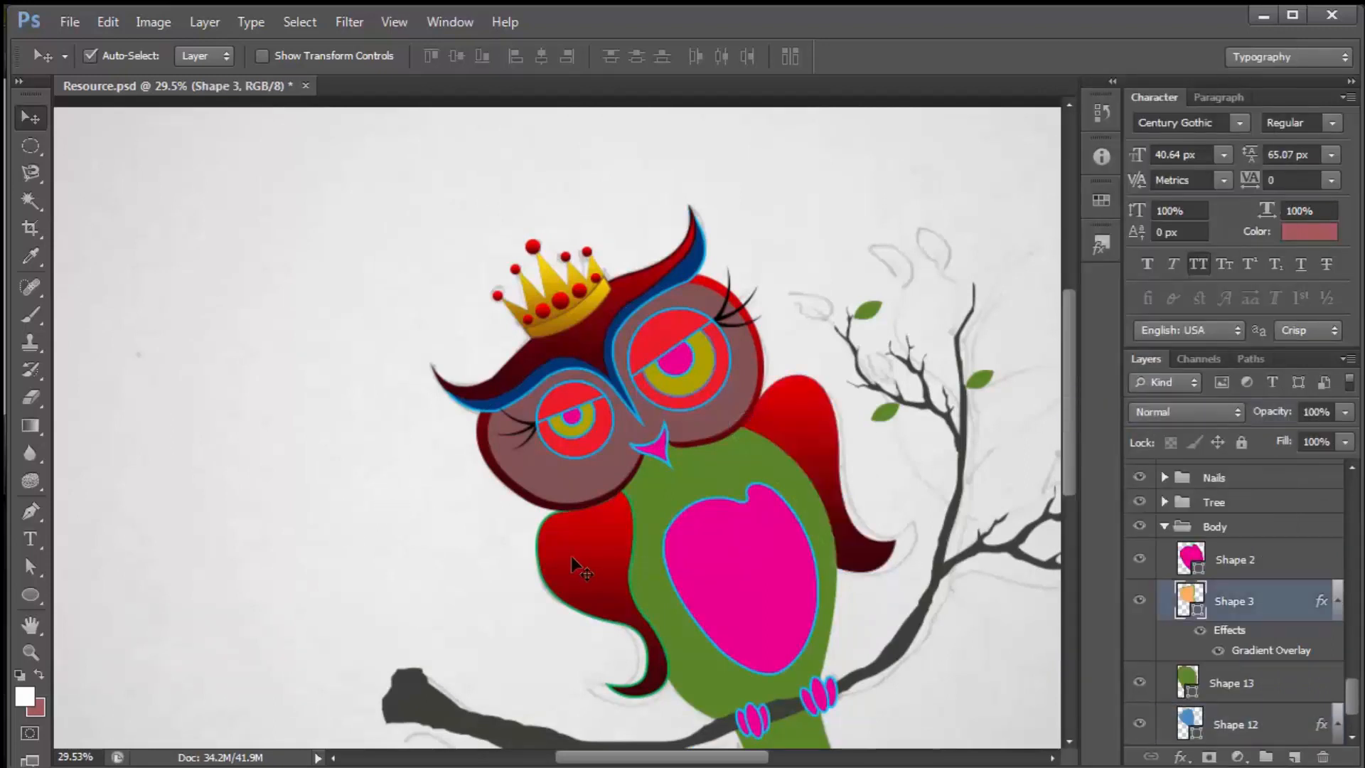
click(30, 595)
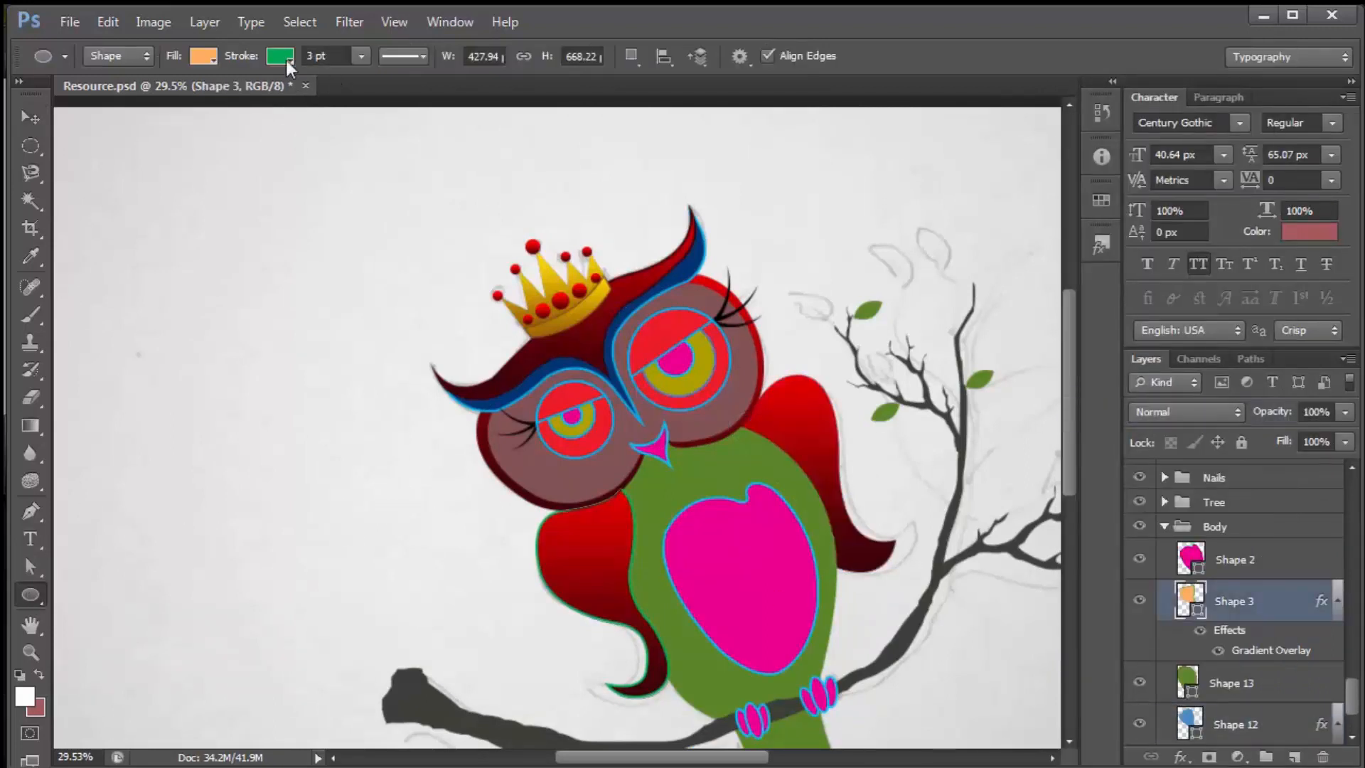
click(202, 56)
click(178, 158)
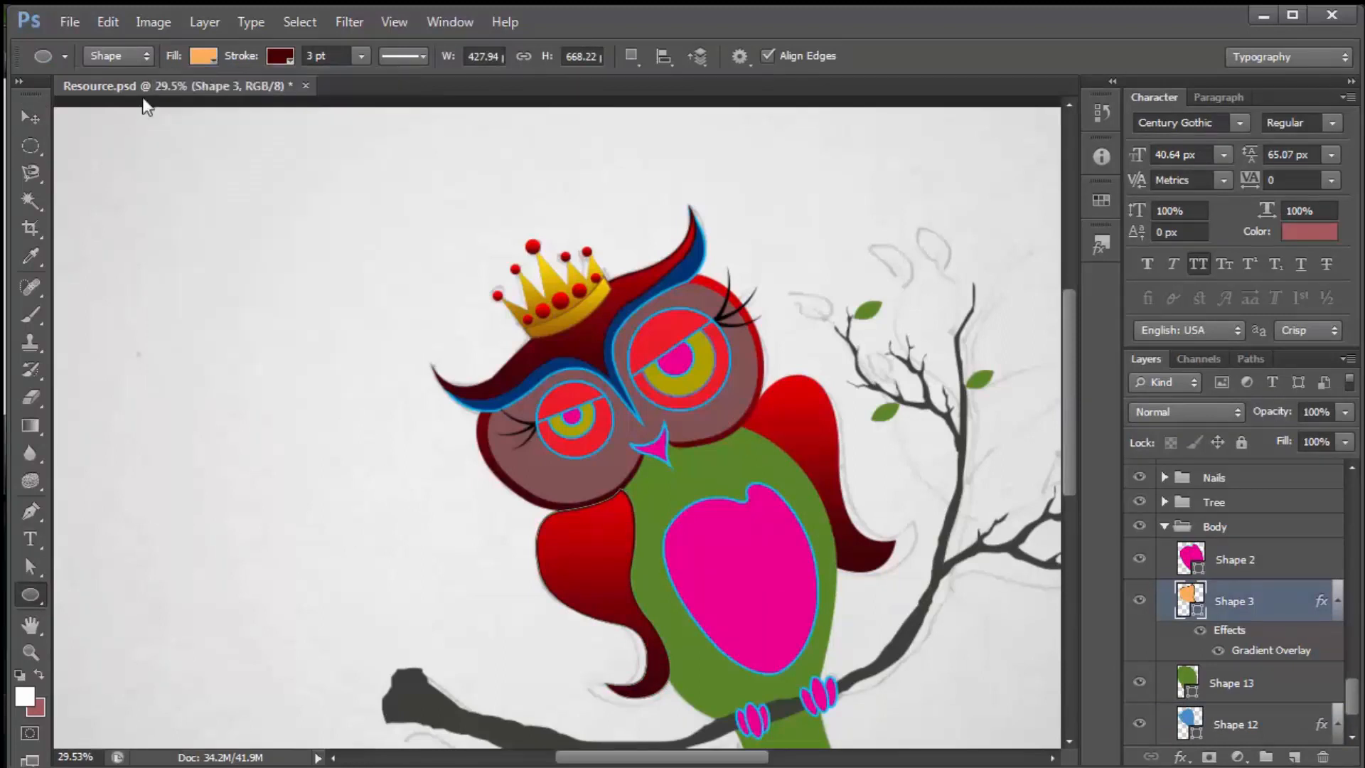
click(30, 117)
Add a stroke in the recently used very dark red to the owl's right wing (Shape 12)
click(590, 547)
click(30, 594)
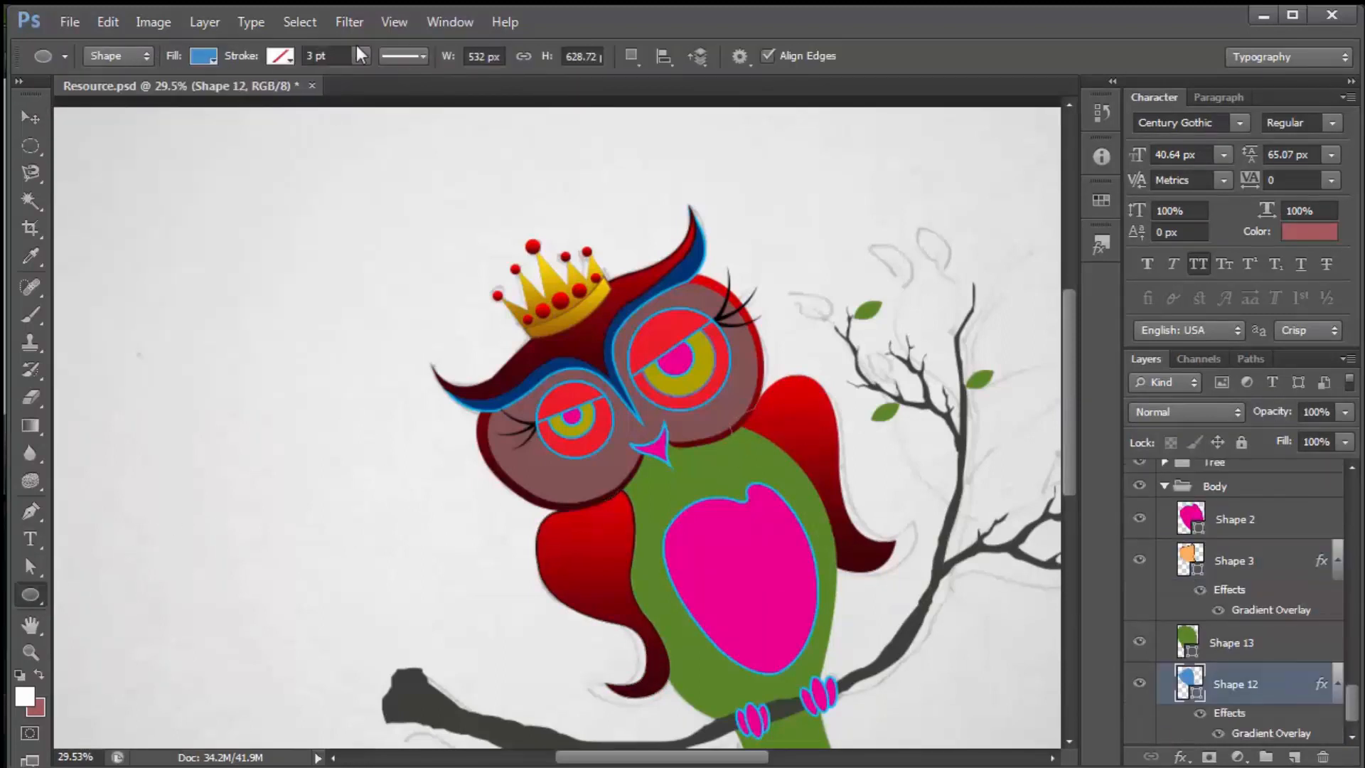
click(203, 57)
click(178, 157)
click(30, 117)
click(298, 391)
scroll(595, 421, down, 1)
click(570, 444)
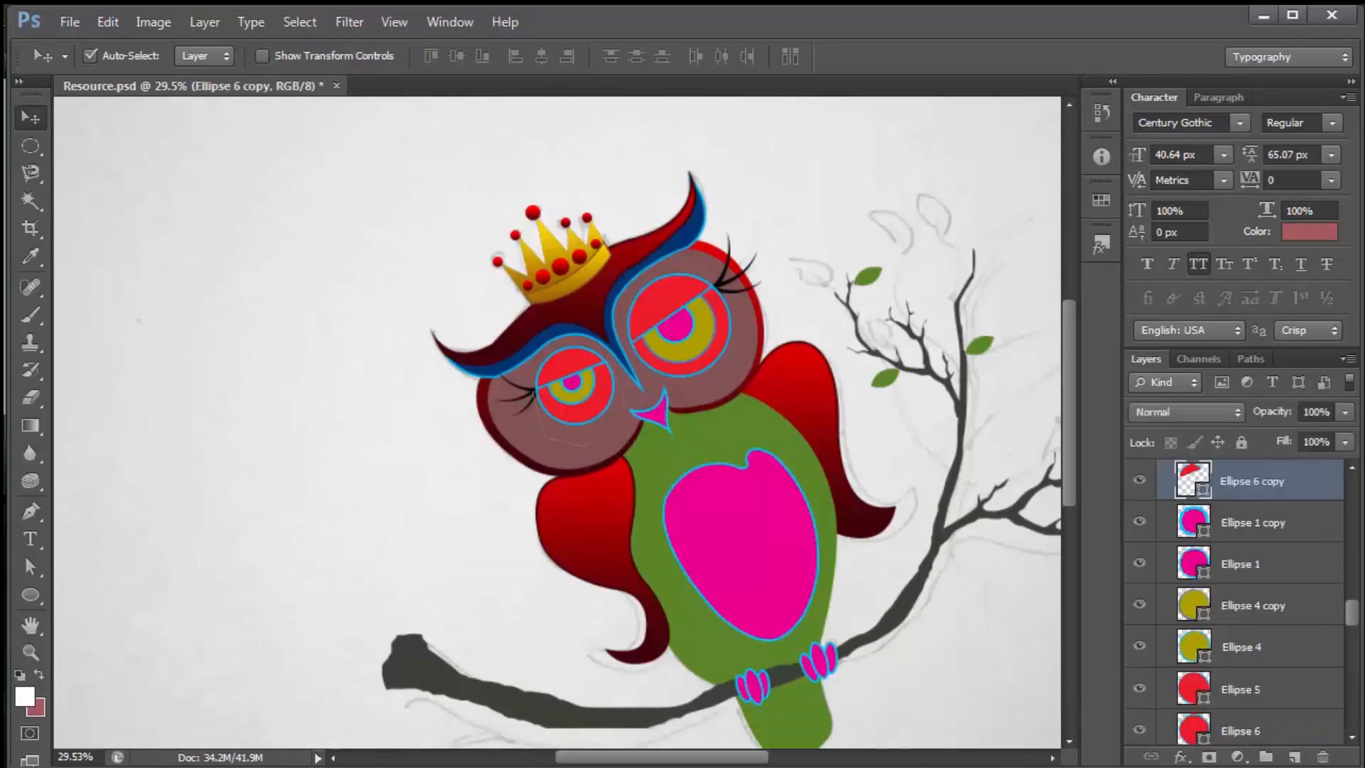
double_click(1327, 486)
click(891, 412)
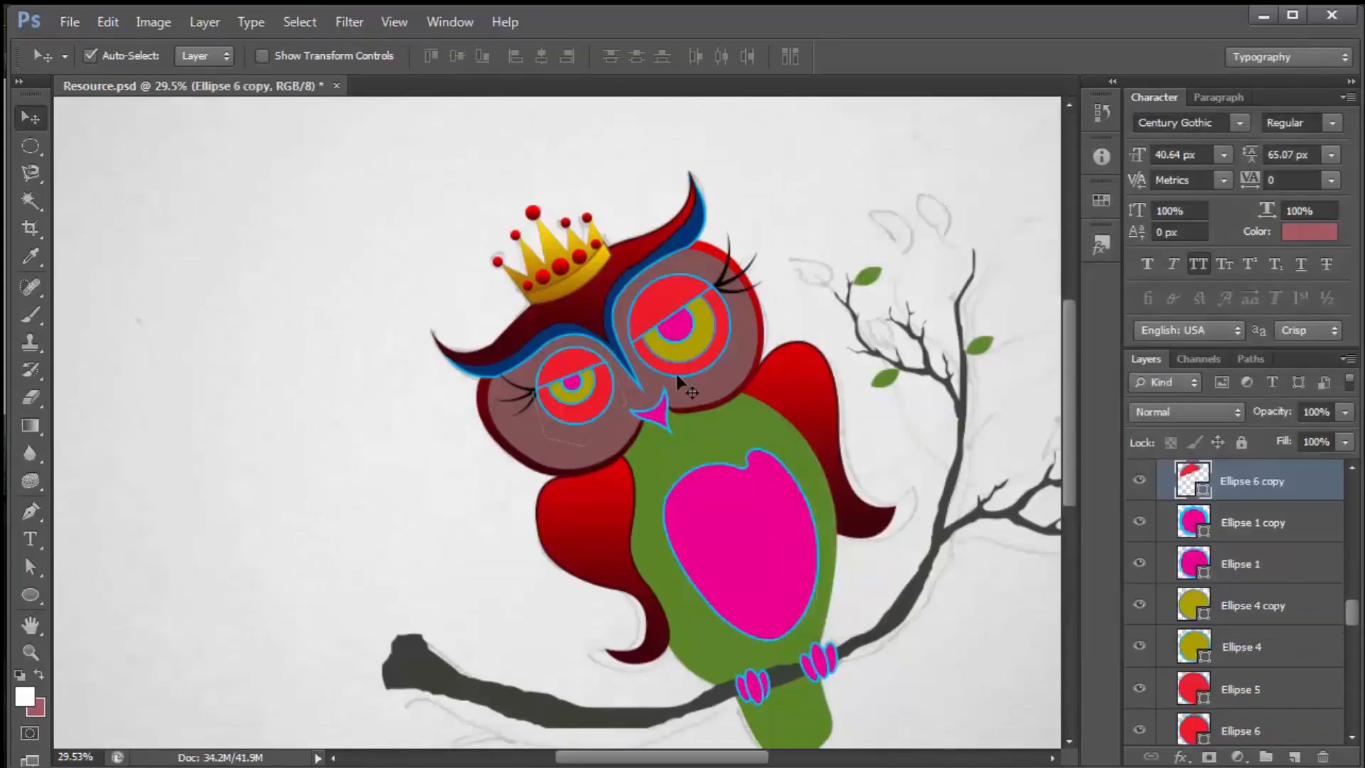
Add a Gradient Overlay to the owl's face (Shape 10 copy) and set its black stop to pink #e297a7
click(676, 374)
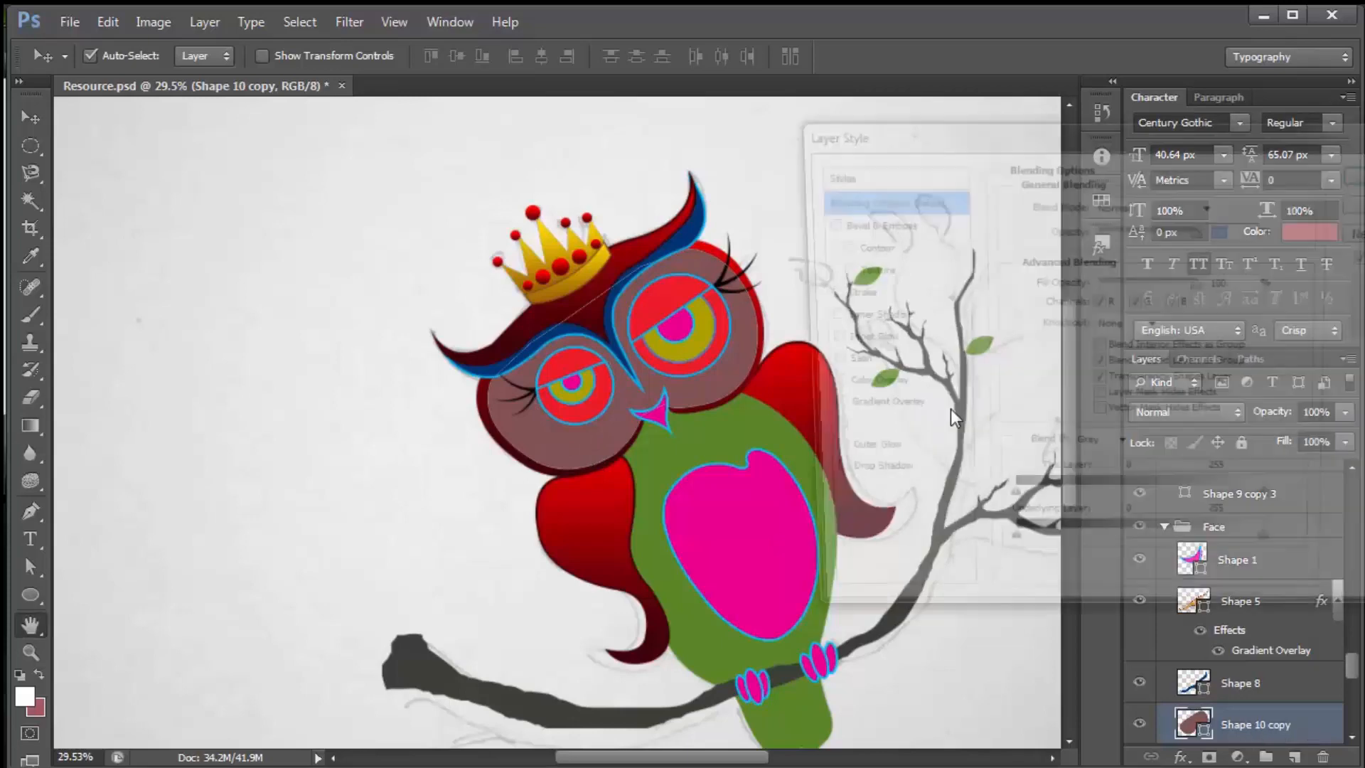
click(866, 409)
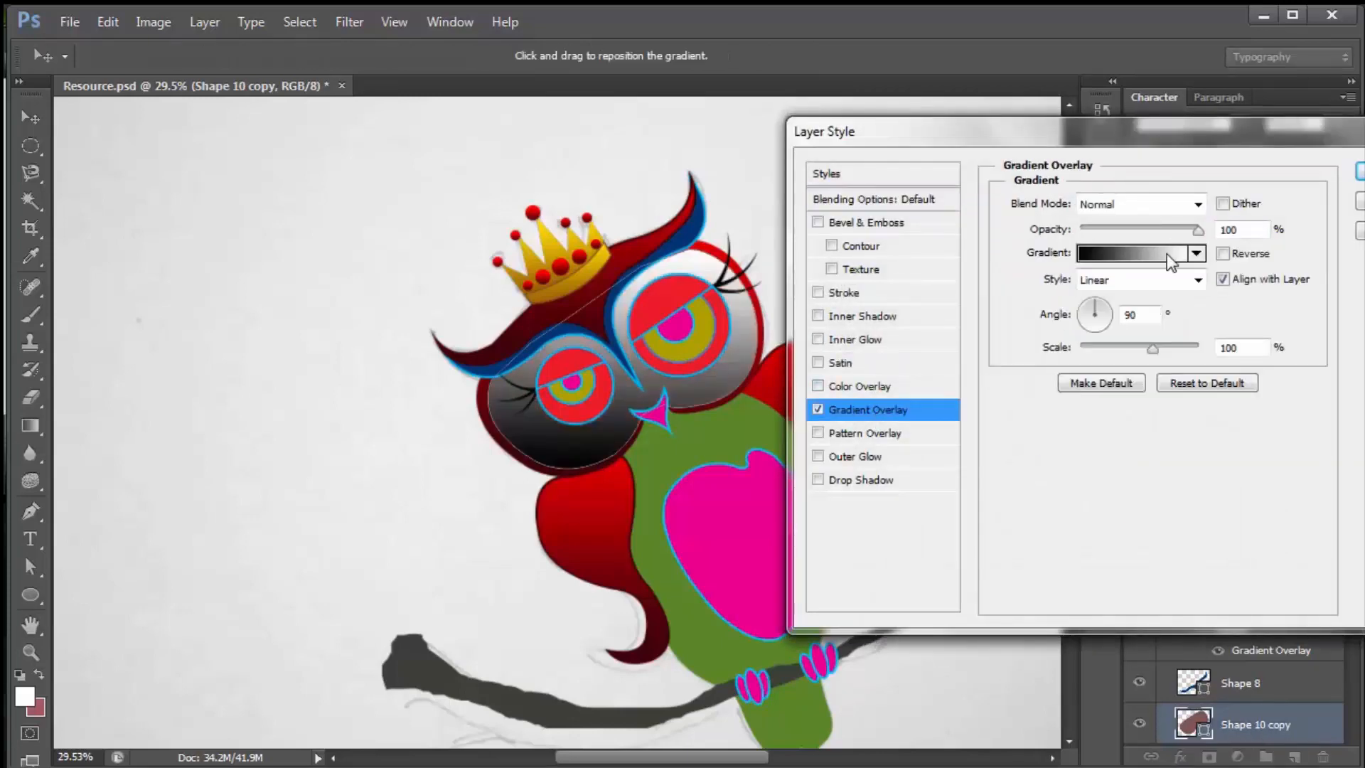
click(1137, 254)
click(947, 428)
double_click(947, 429)
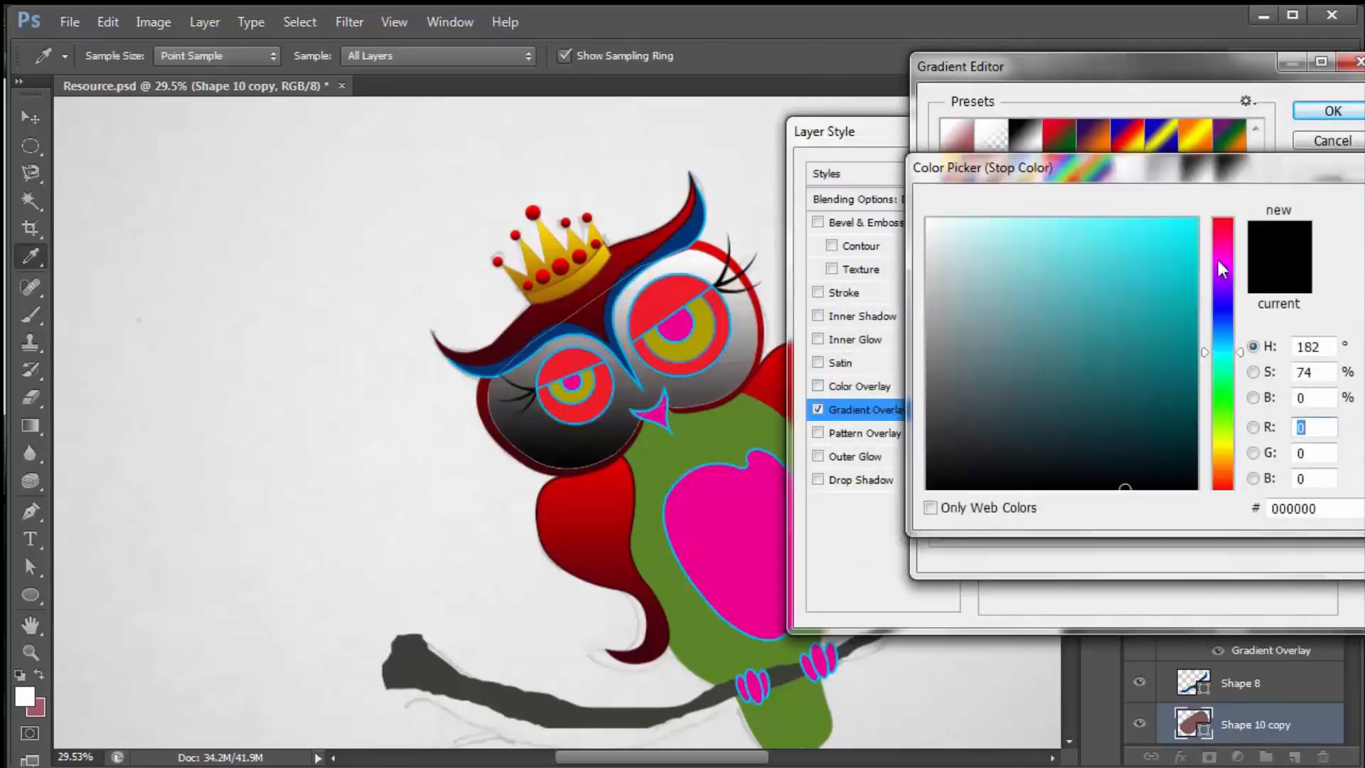
click(1223, 228)
click(1001, 230)
mouse_move(1003, 230)
mouse_down()
mouse_move(1031, 256)
mouse_move(1016, 250)
mouse_up()
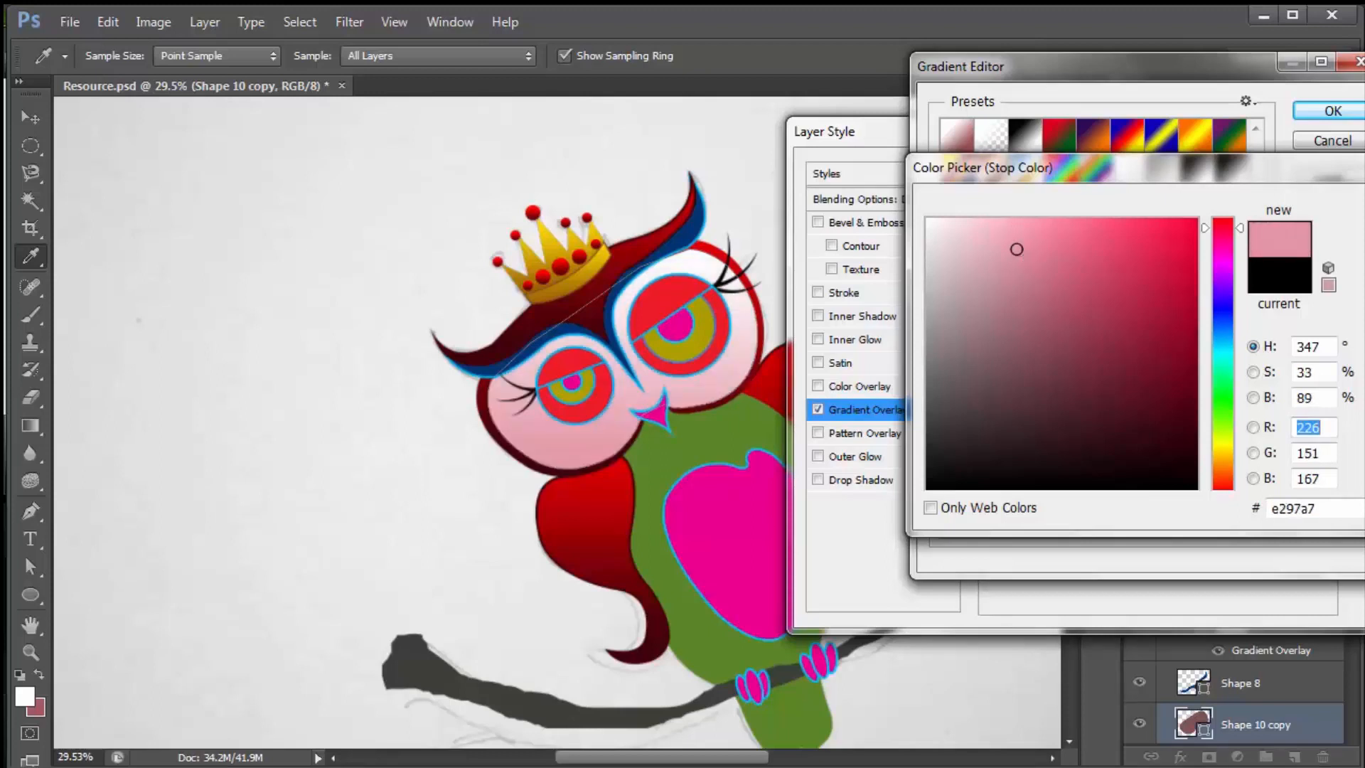
key(Return)
Set the white stop of the face gradient to a very pale pink and apply the layer style
double_click(1355, 429)
drag(951, 220, 943, 220)
key(Return)
key(Return)
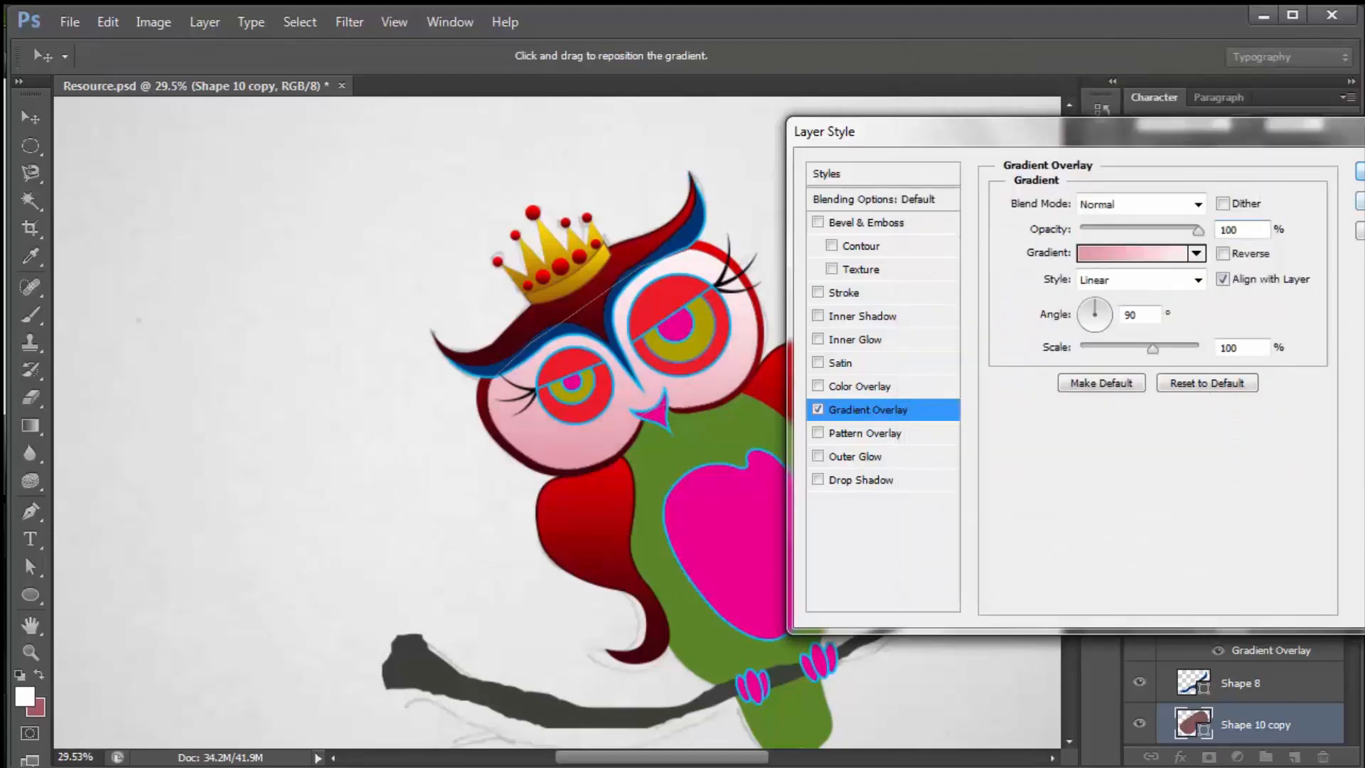
key(Return)
click(817, 298)
Fill the larger eye's magenta pupil (Ellipse 1) with black and set its stroke to dark navy blue
click(675, 325)
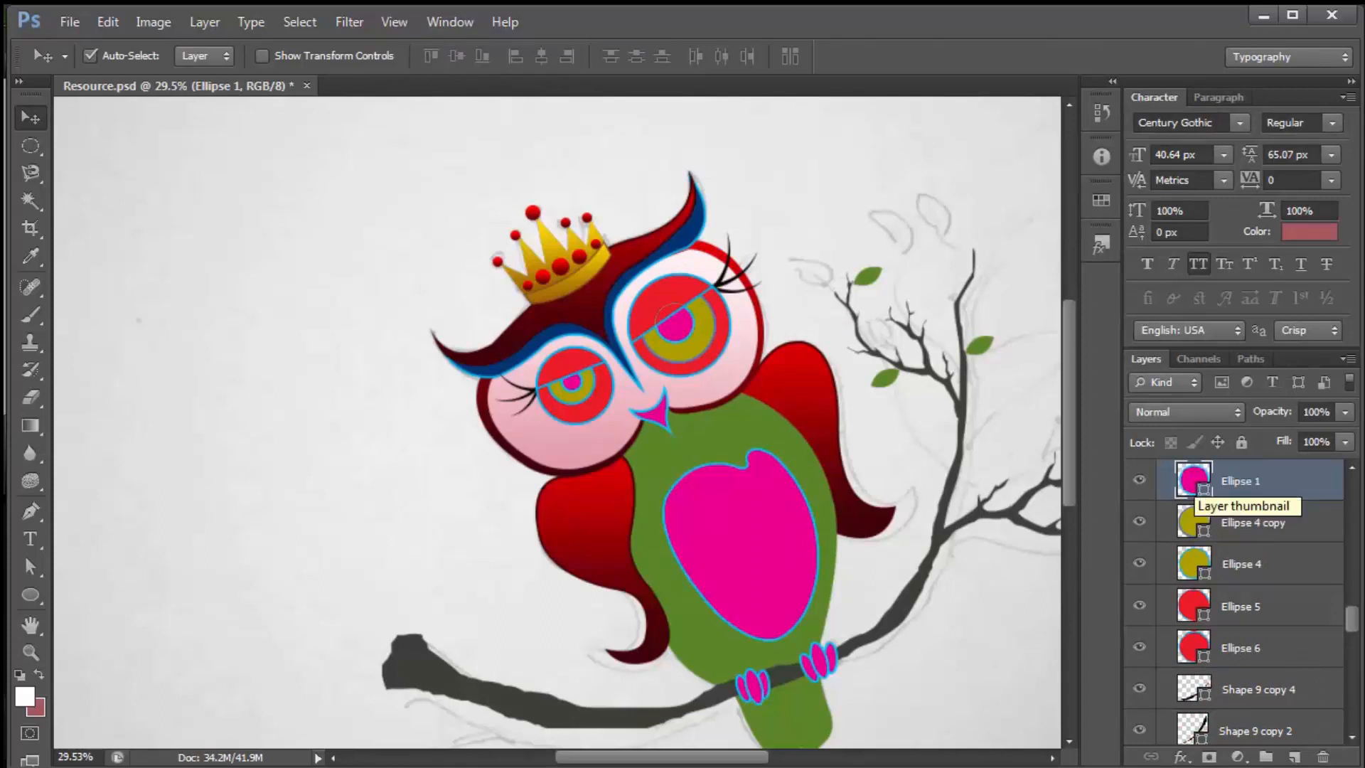
click(30, 594)
click(203, 56)
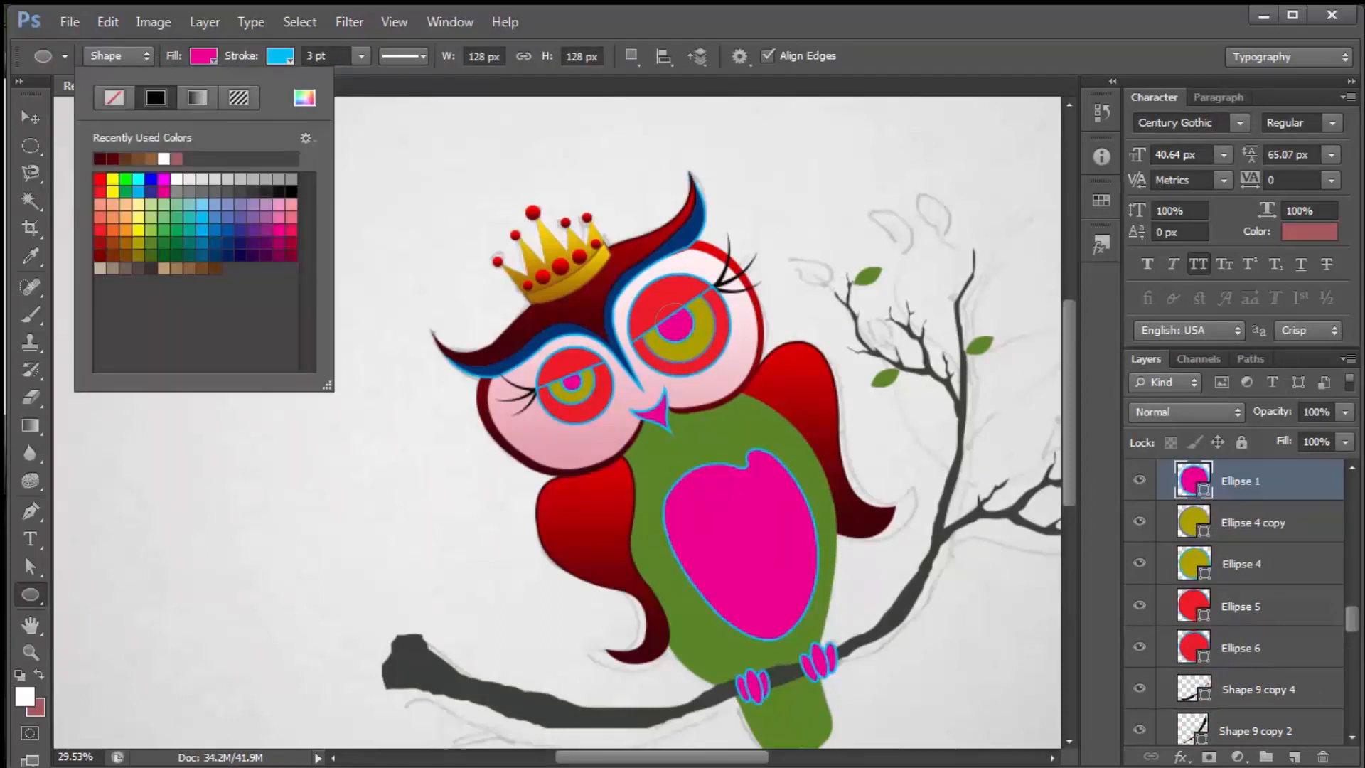
click(292, 191)
click(280, 56)
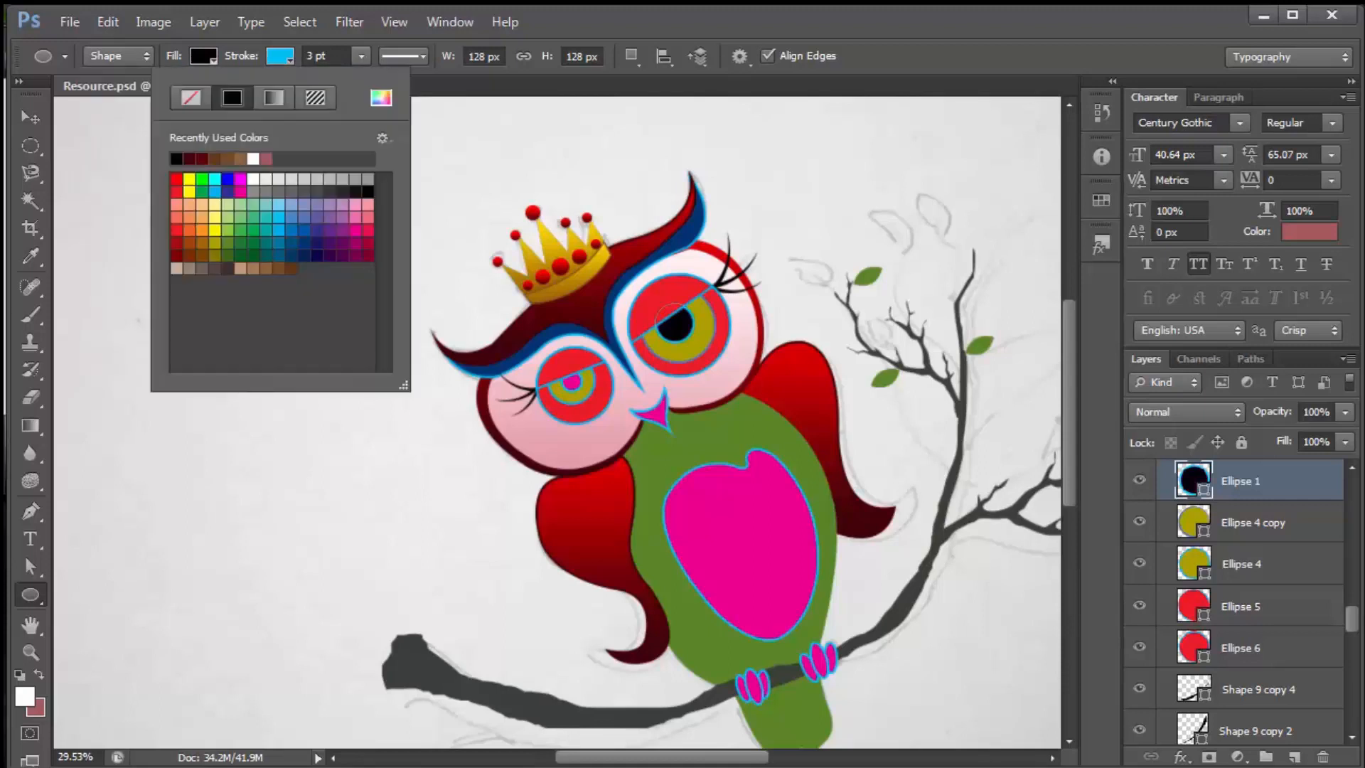
click(304, 255)
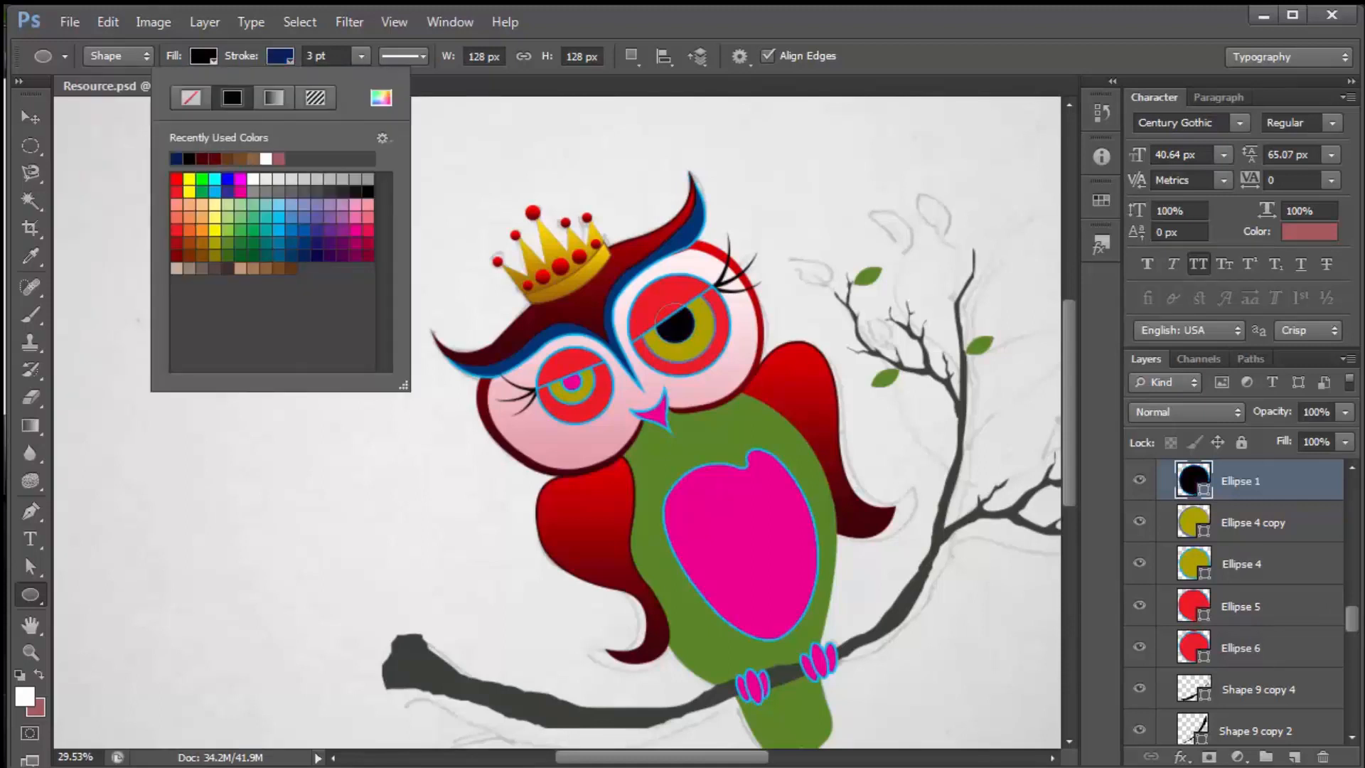
key(Escape)
key(v)
Fill the smaller eye's pupil (Ellipse 1 copy) with the recently used navy and set its stroke to dark indigo blue
key(ctrl+j)
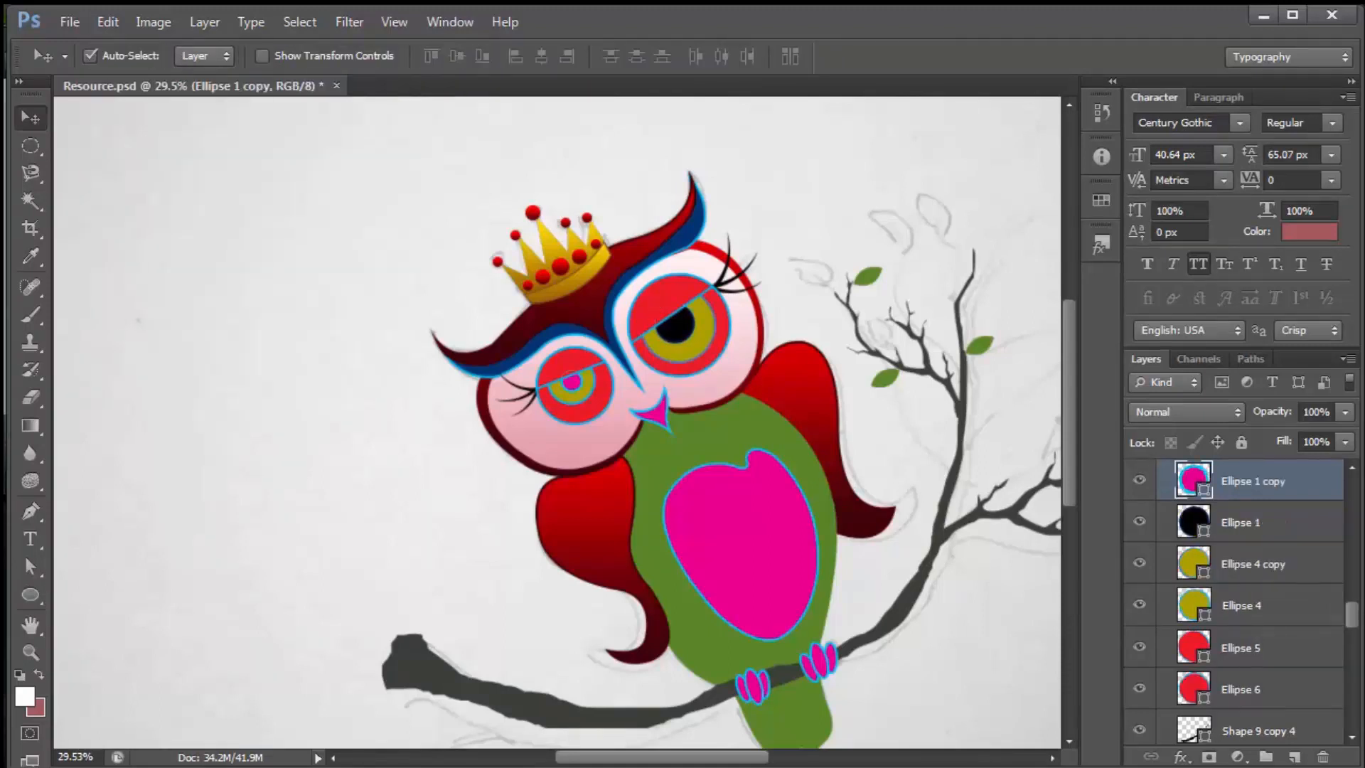
click(31, 595)
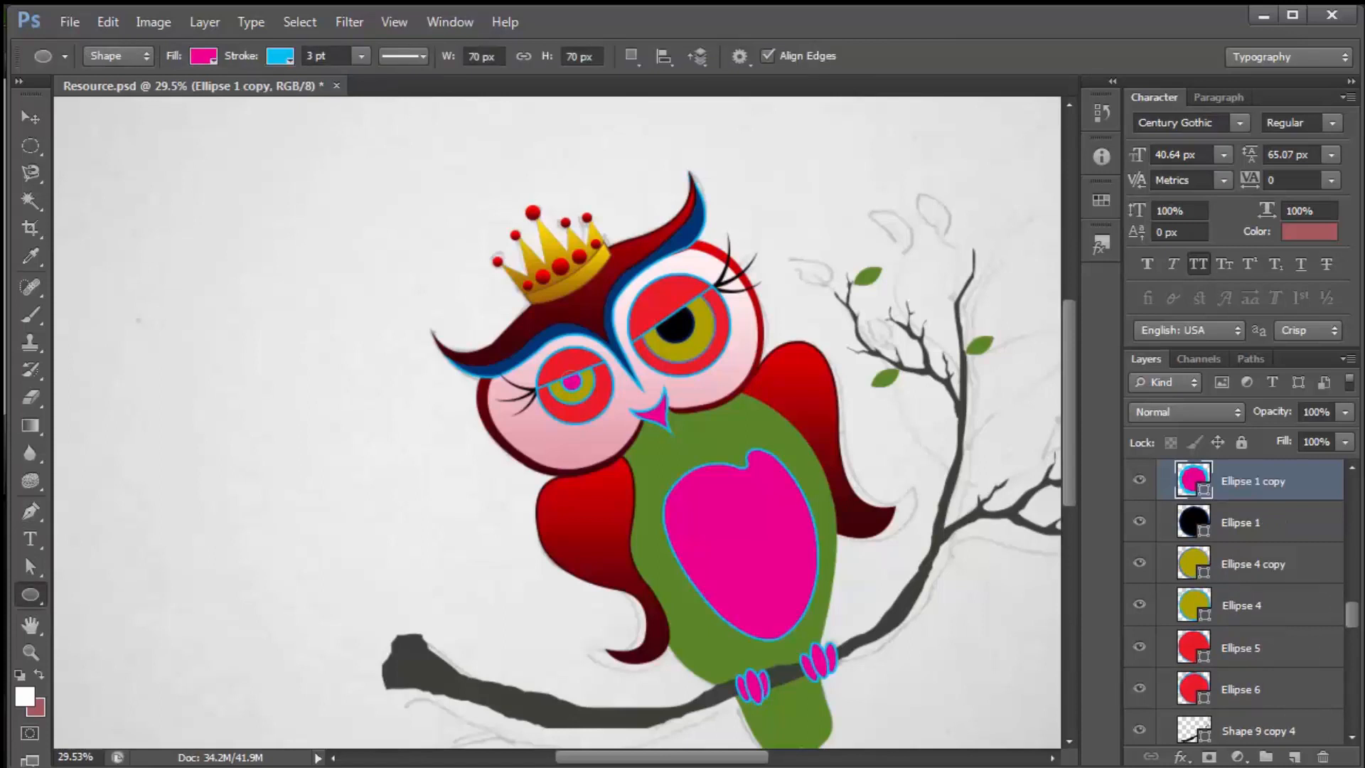
click(204, 56)
click(100, 159)
click(280, 56)
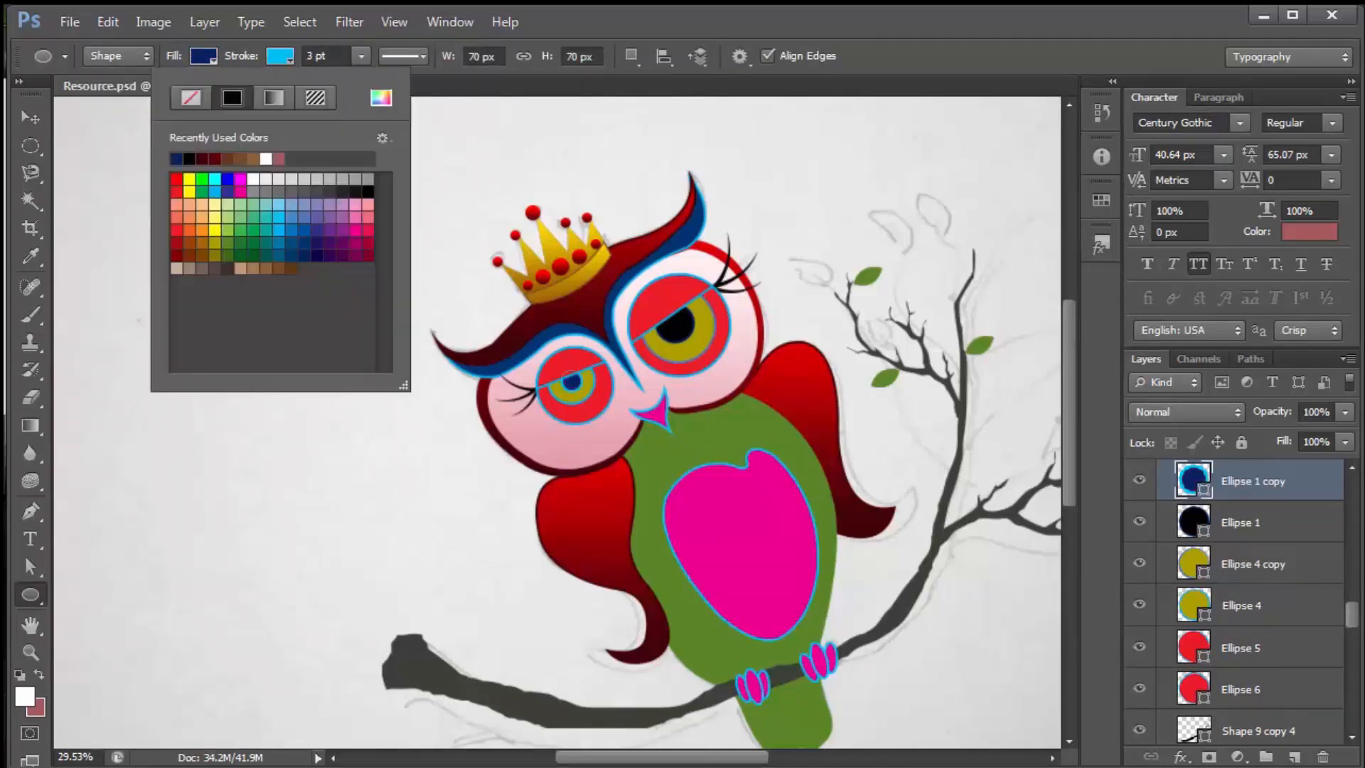
click(317, 255)
key(Escape)
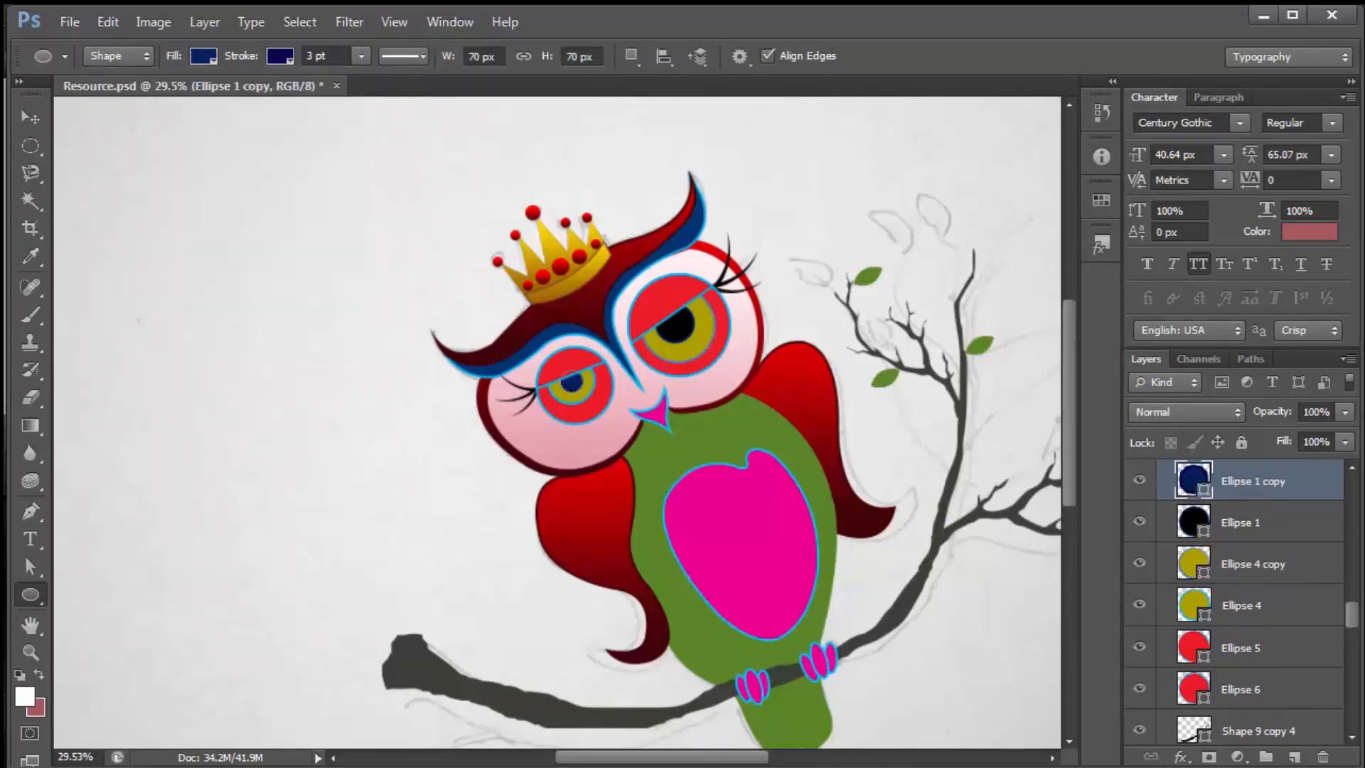
Change the fill of the smaller eye's pupil (Ellipse 1 copy) to the recently used black
click(204, 56)
click(124, 158)
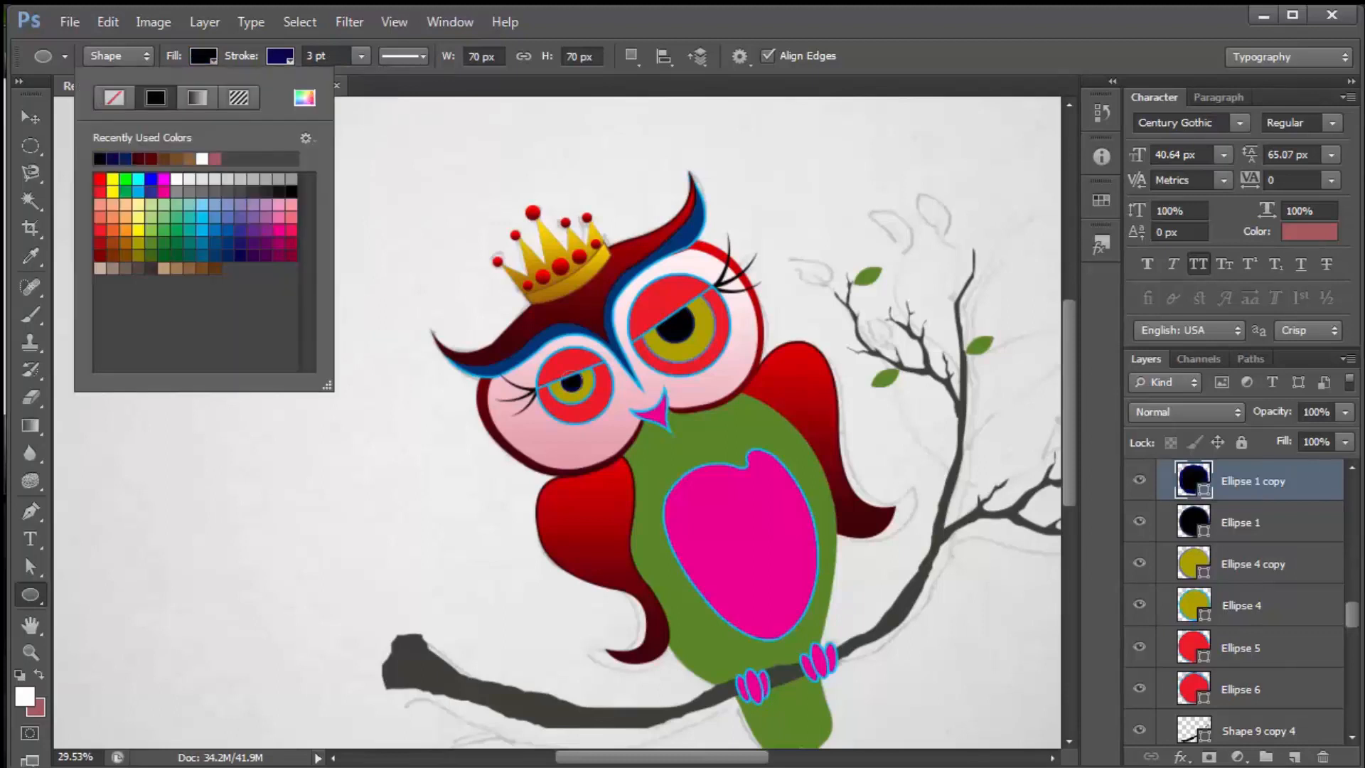
click(280, 57)
key(Escape)
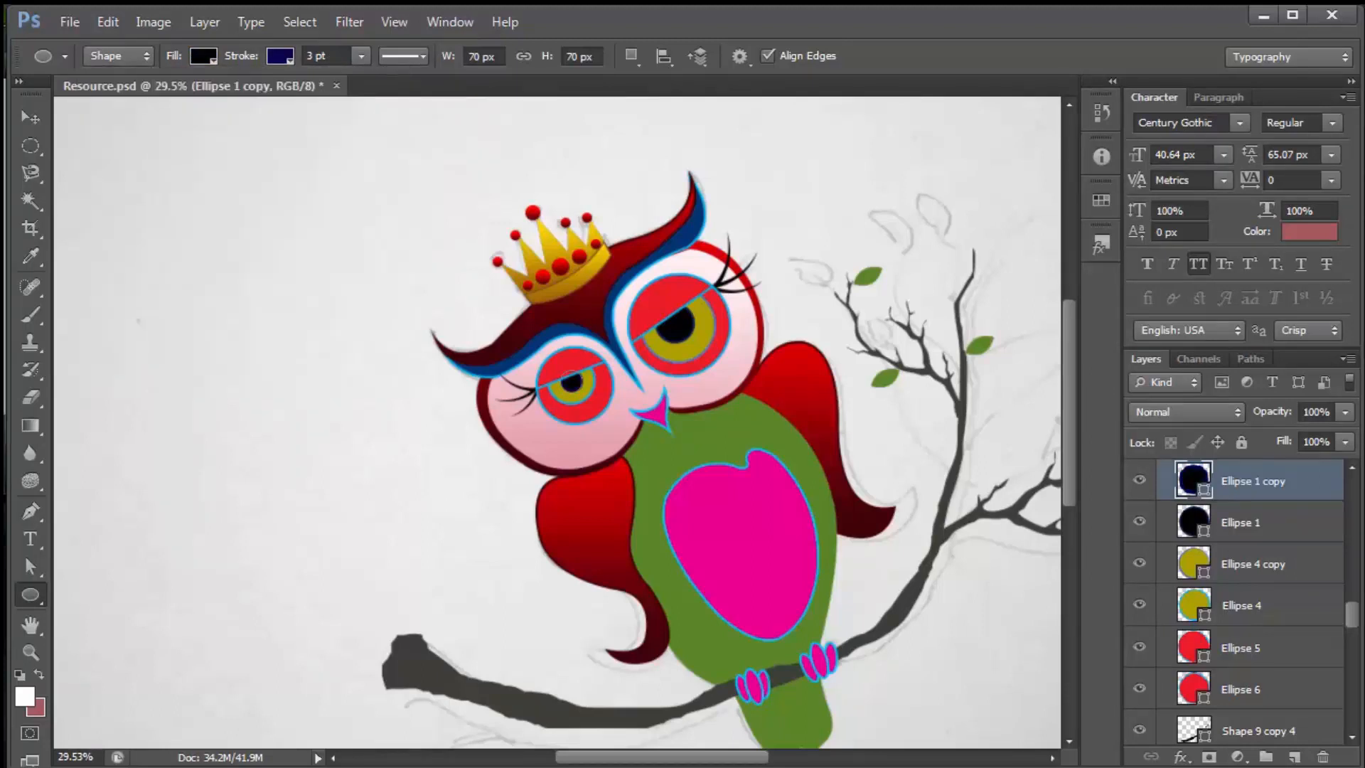
key(v)
click(441, 263)
Add a Gradient Overlay to the larger eye's olive iris (Ellipse 4 copy) and set its black stop to medium blue
scroll(716, 327, up, 2)
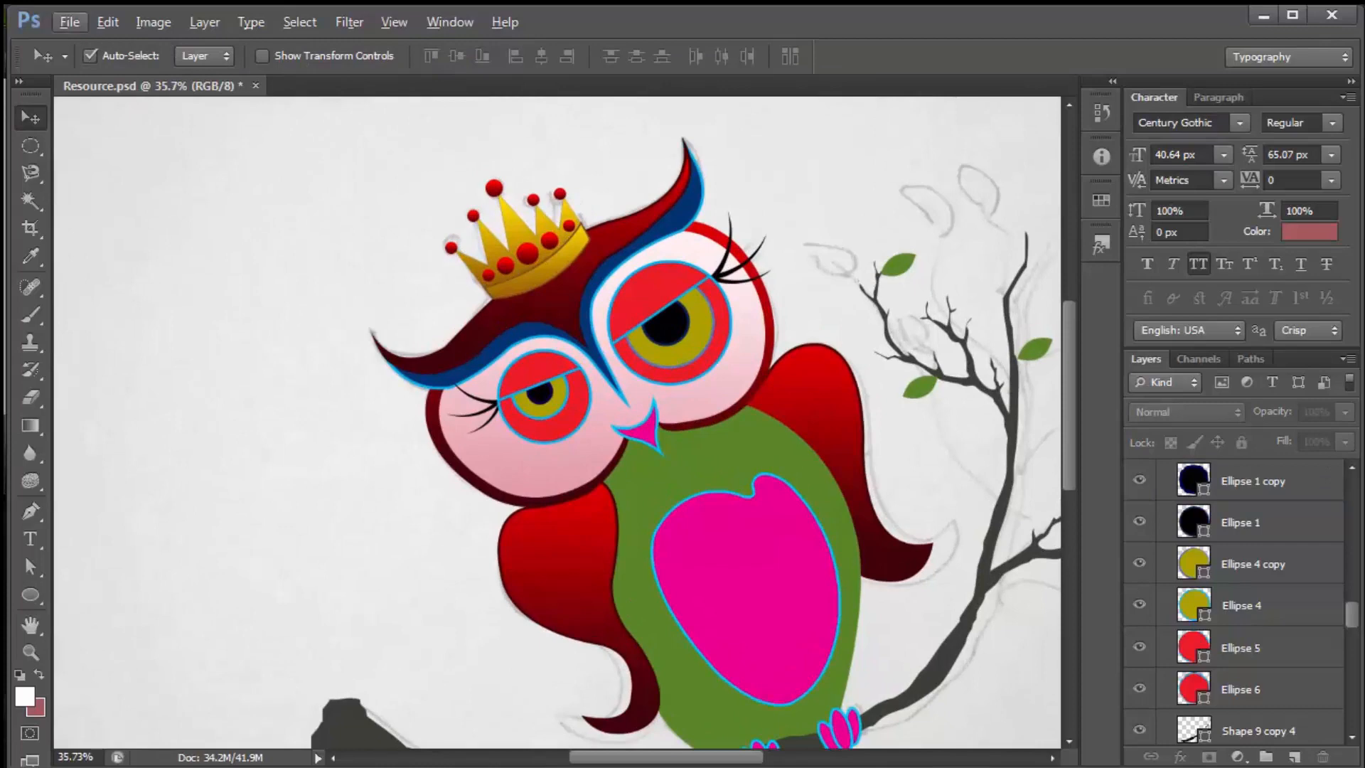
click(700, 327)
scroll(711, 334, down, 1)
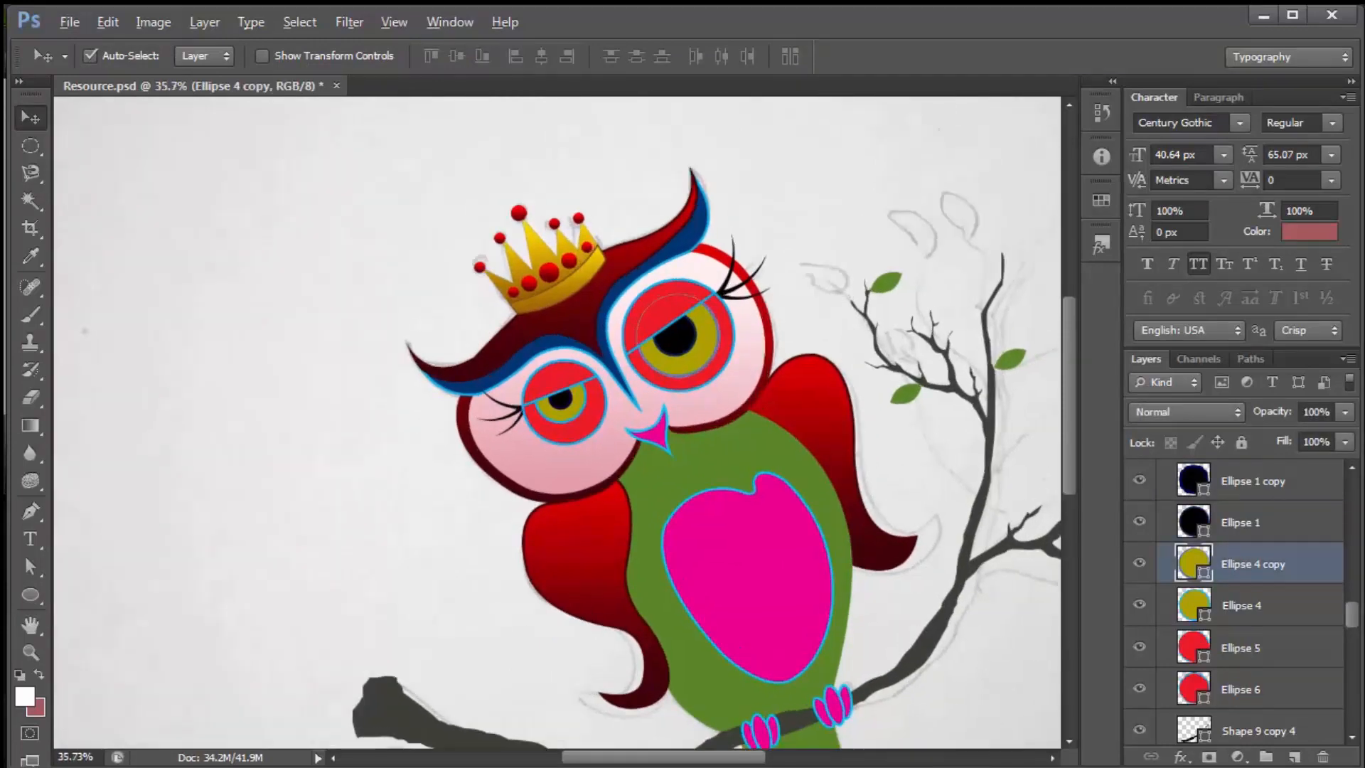
scroll(711, 334, up, 1)
double_click(1307, 565)
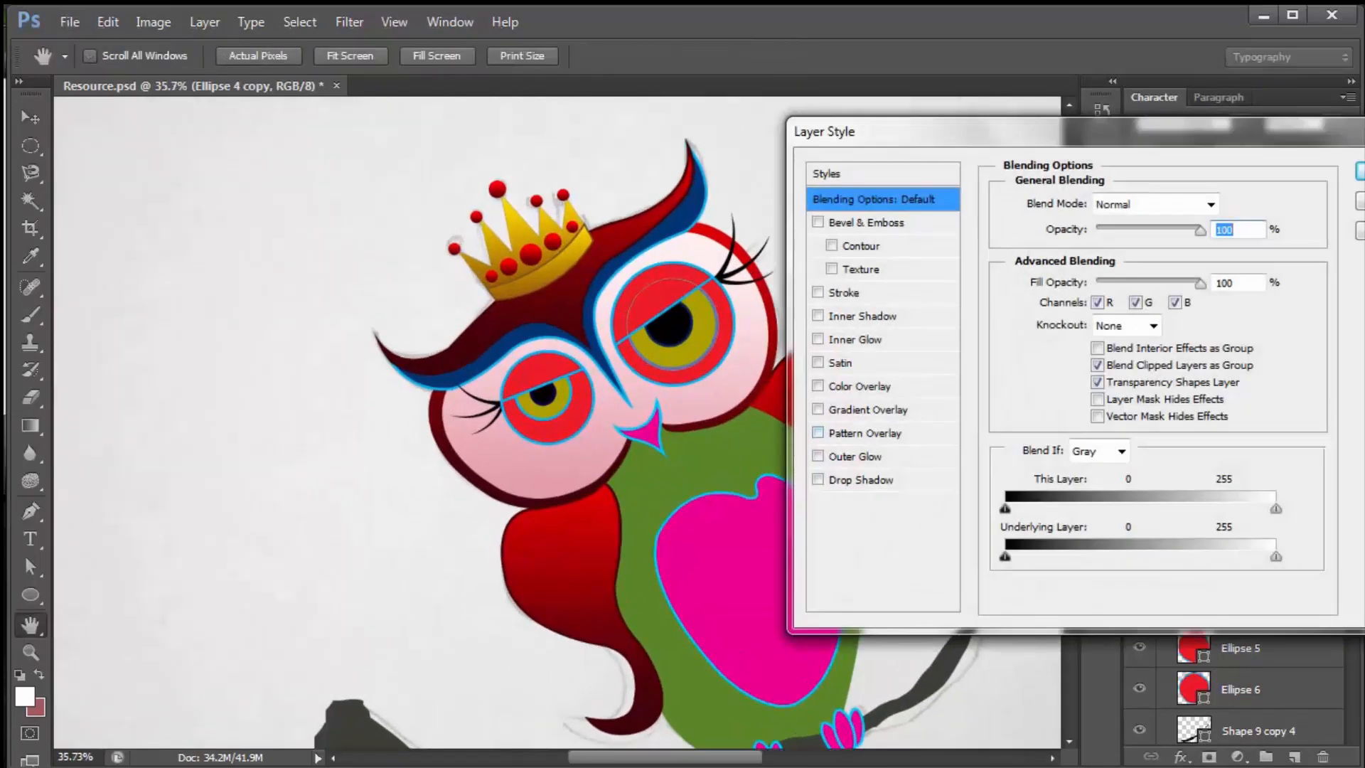
click(868, 411)
click(1132, 254)
double_click(947, 432)
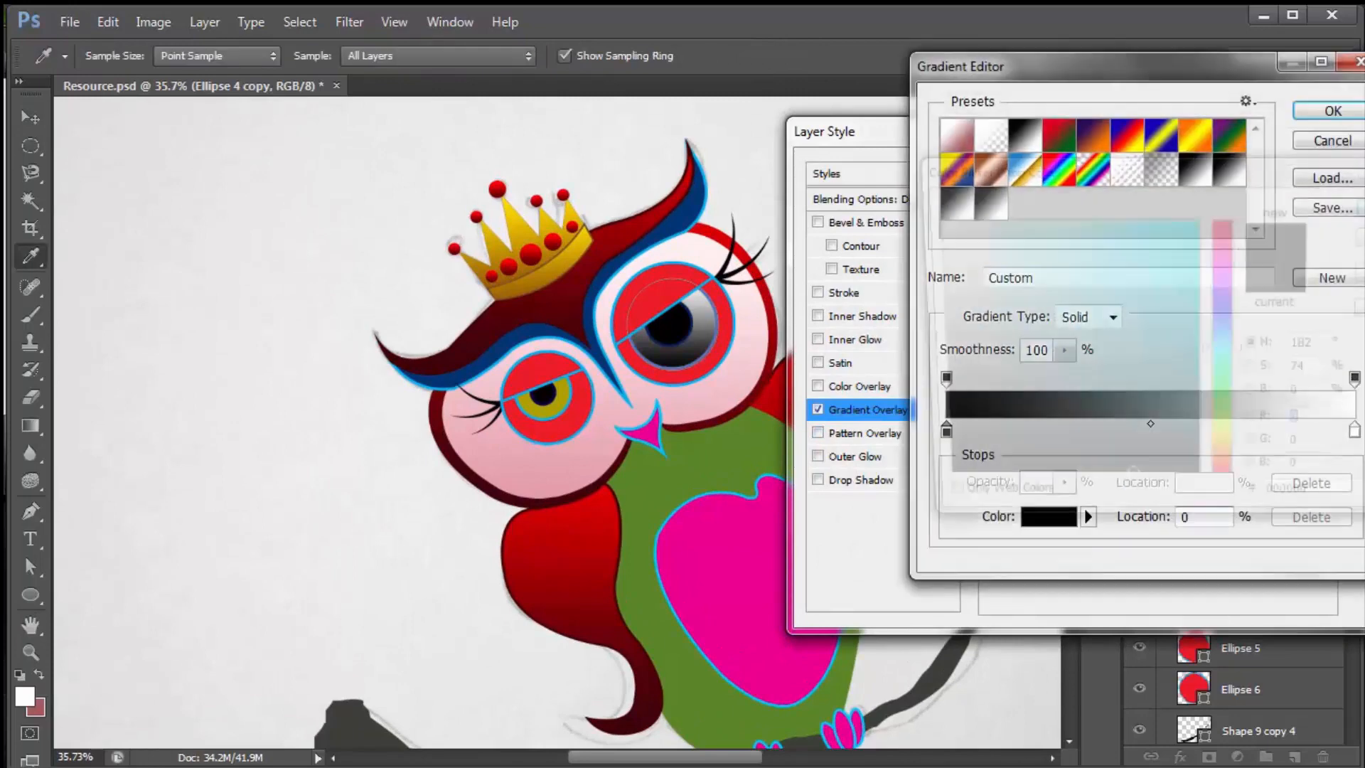
click(1197, 312)
drag(1117, 264, 1106, 277)
key(Return)
Set the white stop of the iris gradient to light blue #94d8fb and apply the layer style
double_click(1354, 430)
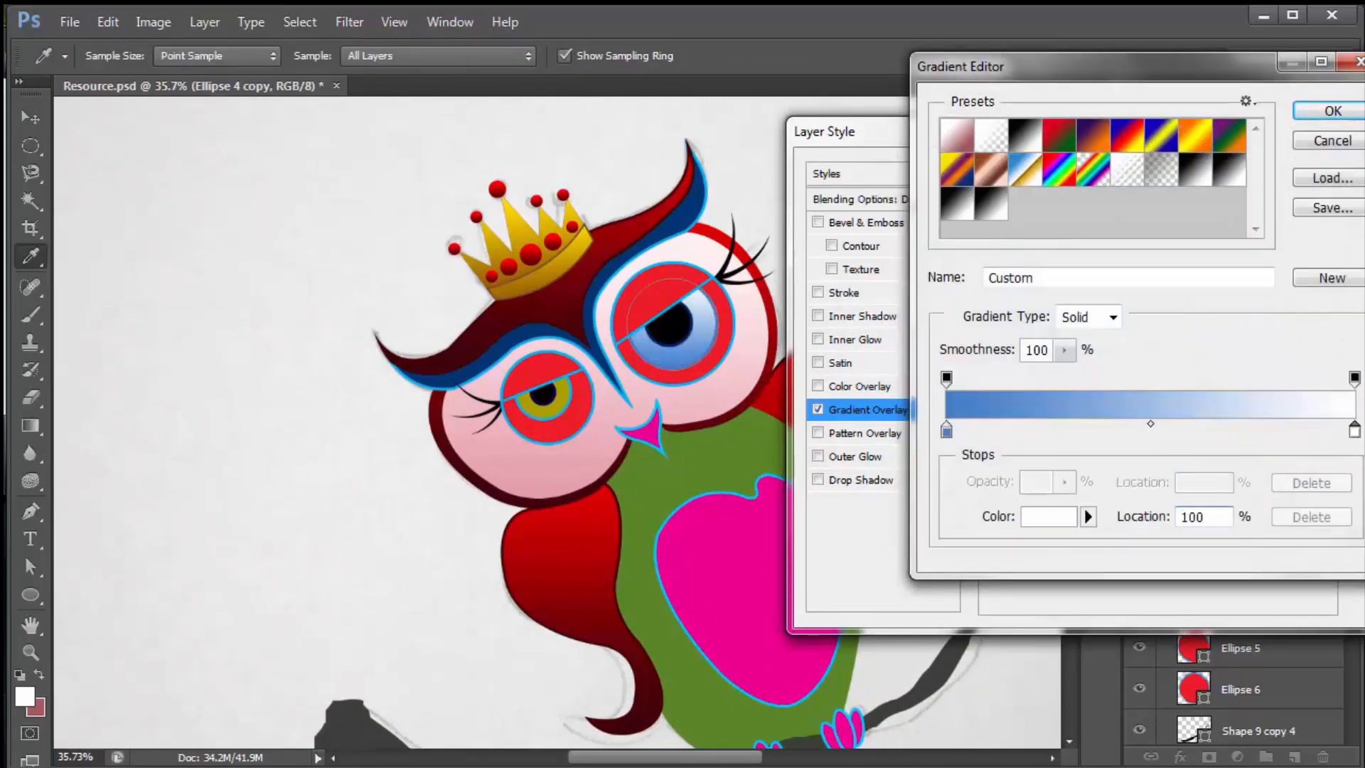
click(1223, 328)
drag(982, 219, 1038, 222)
click(1223, 338)
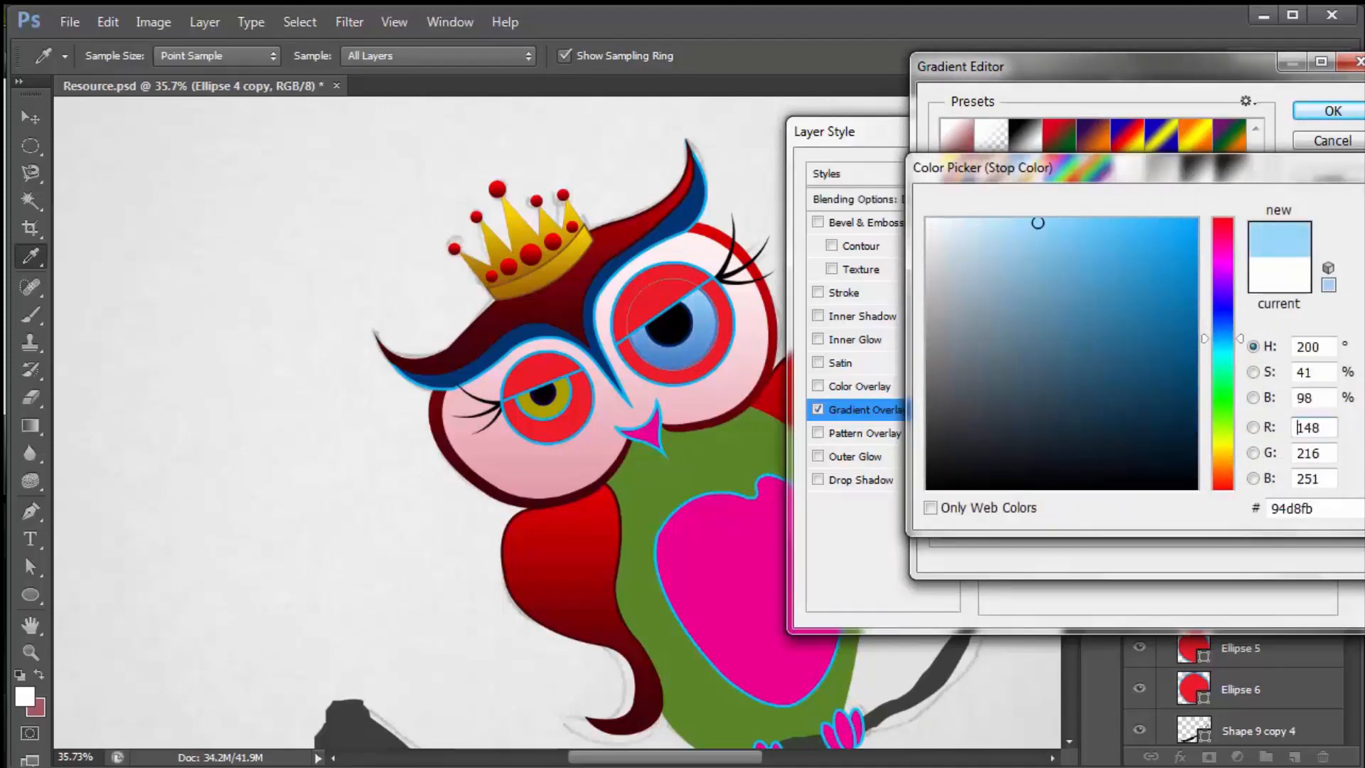
key(Return)
key(Return)
key(Return)
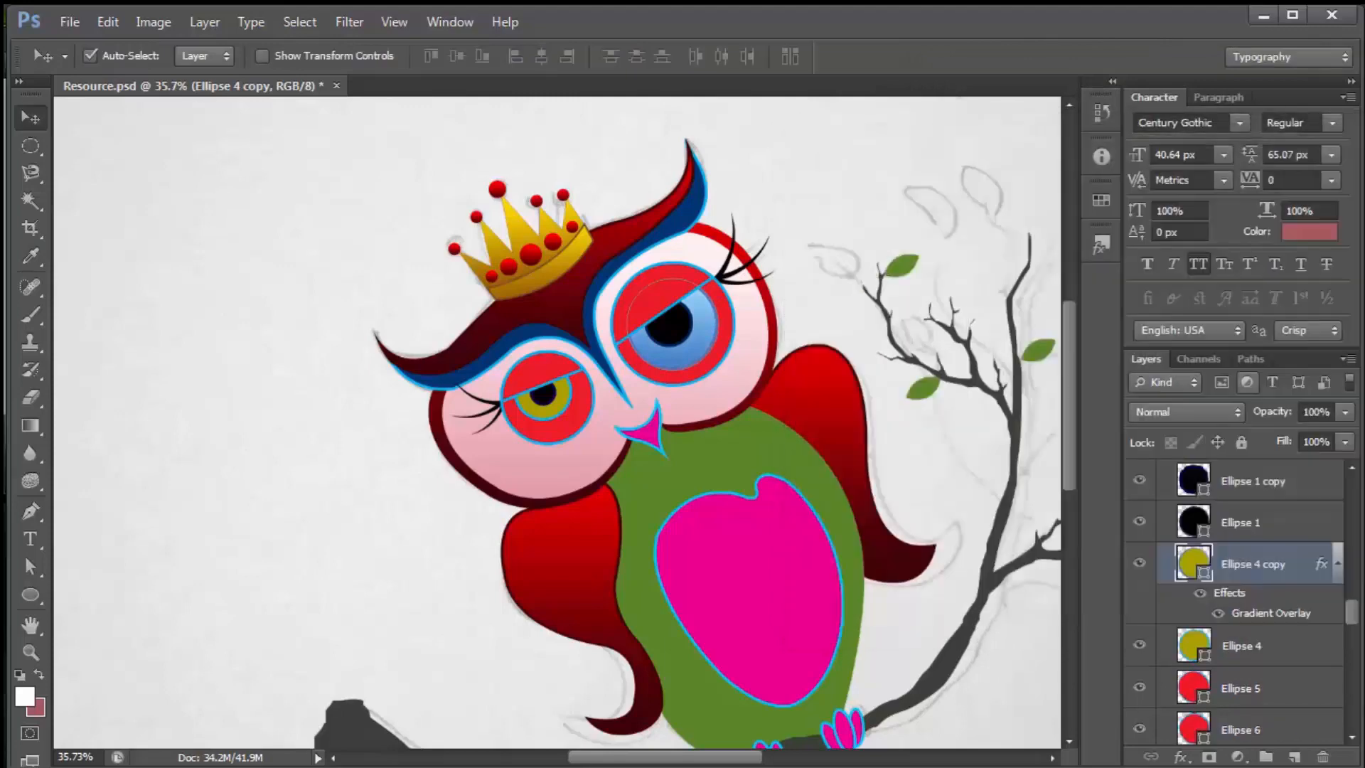
Copy the blue iris layer style from Ellipse 4 copy and paste it onto the smaller eye's iris (Ellipse 4)
right_click(1295, 565)
click(1166, 386)
click(1280, 645)
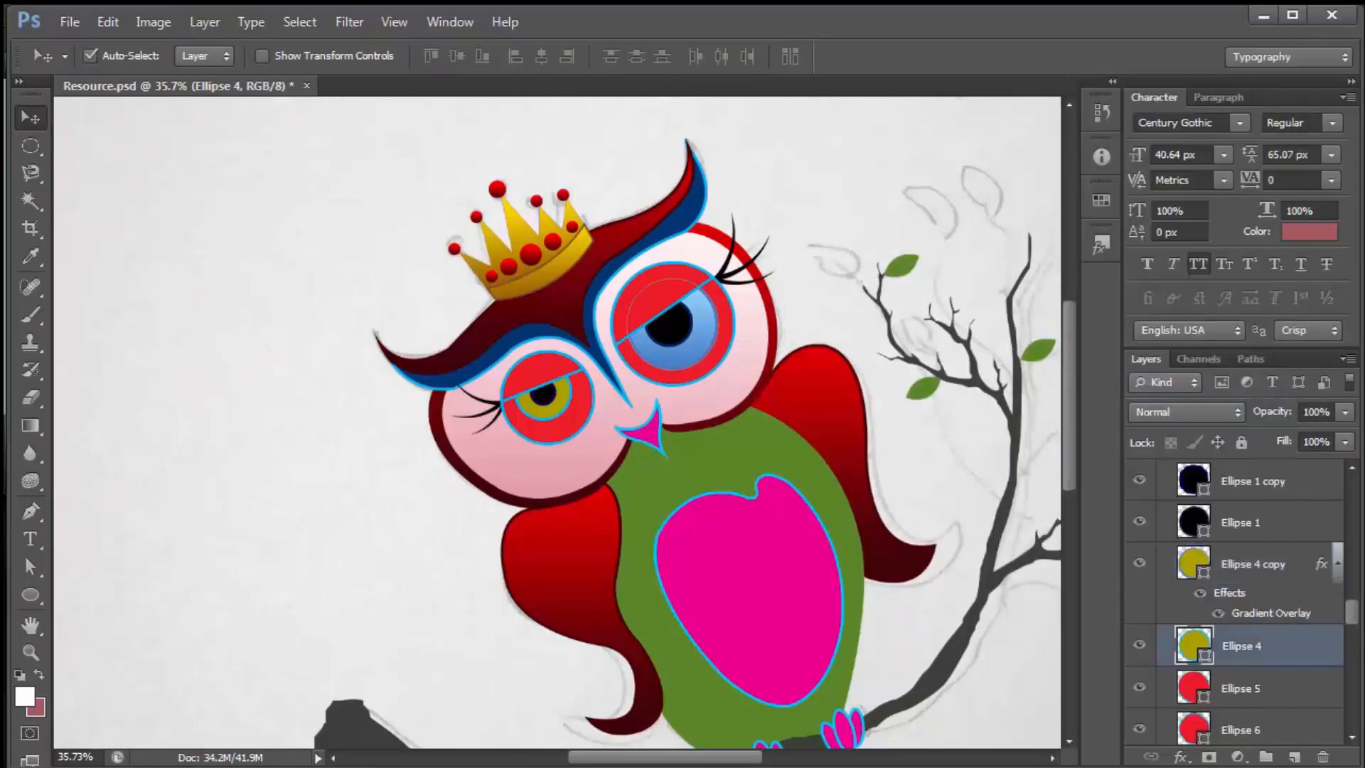
right_click(1283, 646)
click(1209, 407)
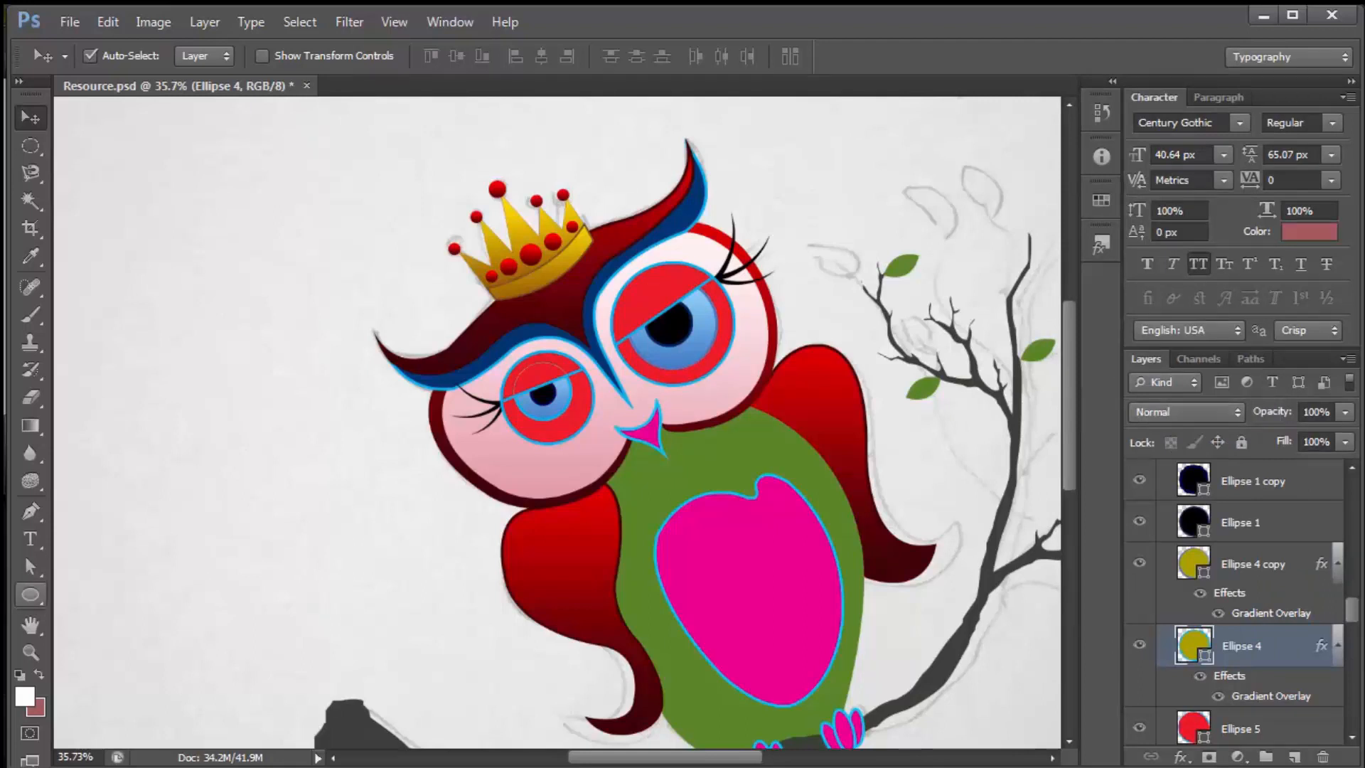
Fill the smaller eye's red eyeball (Ellipse 6) with white and set its stroke to magenta
click(549, 433)
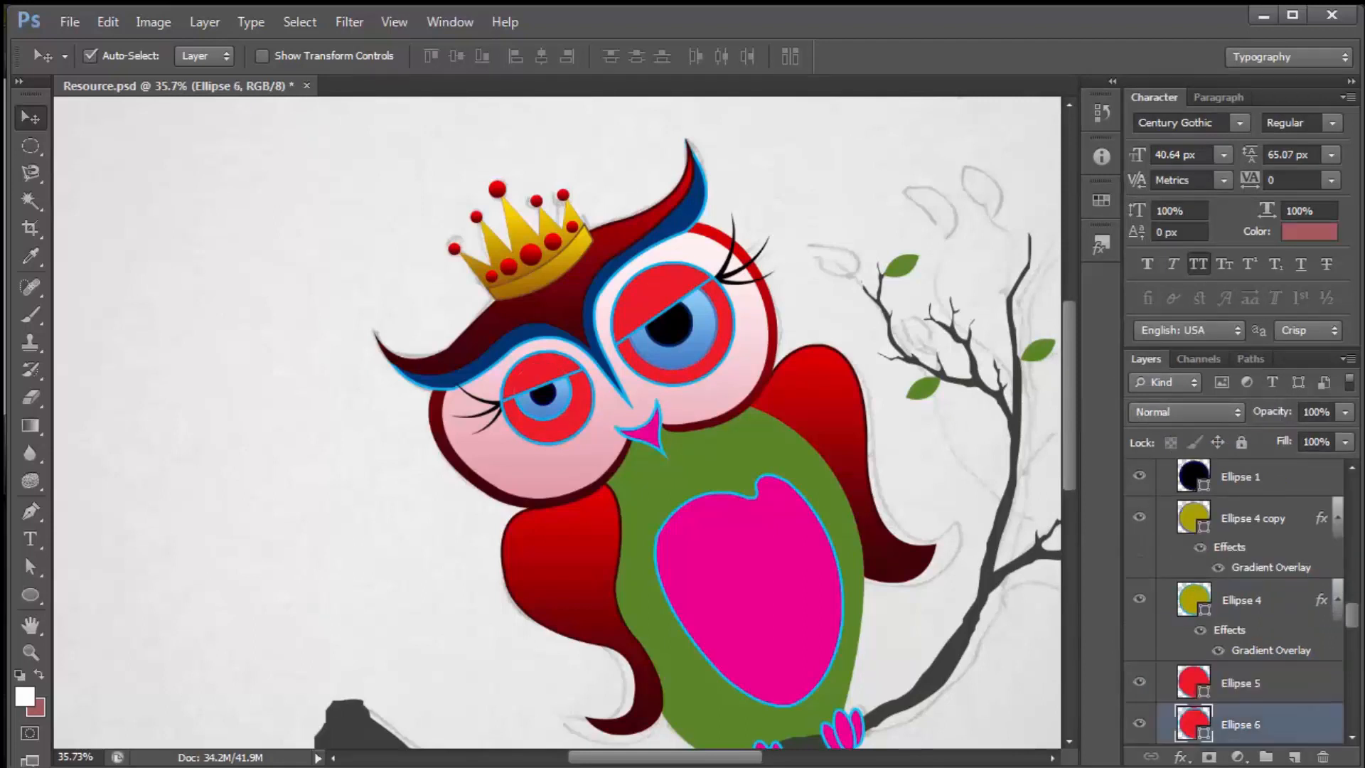
click(31, 595)
click(203, 56)
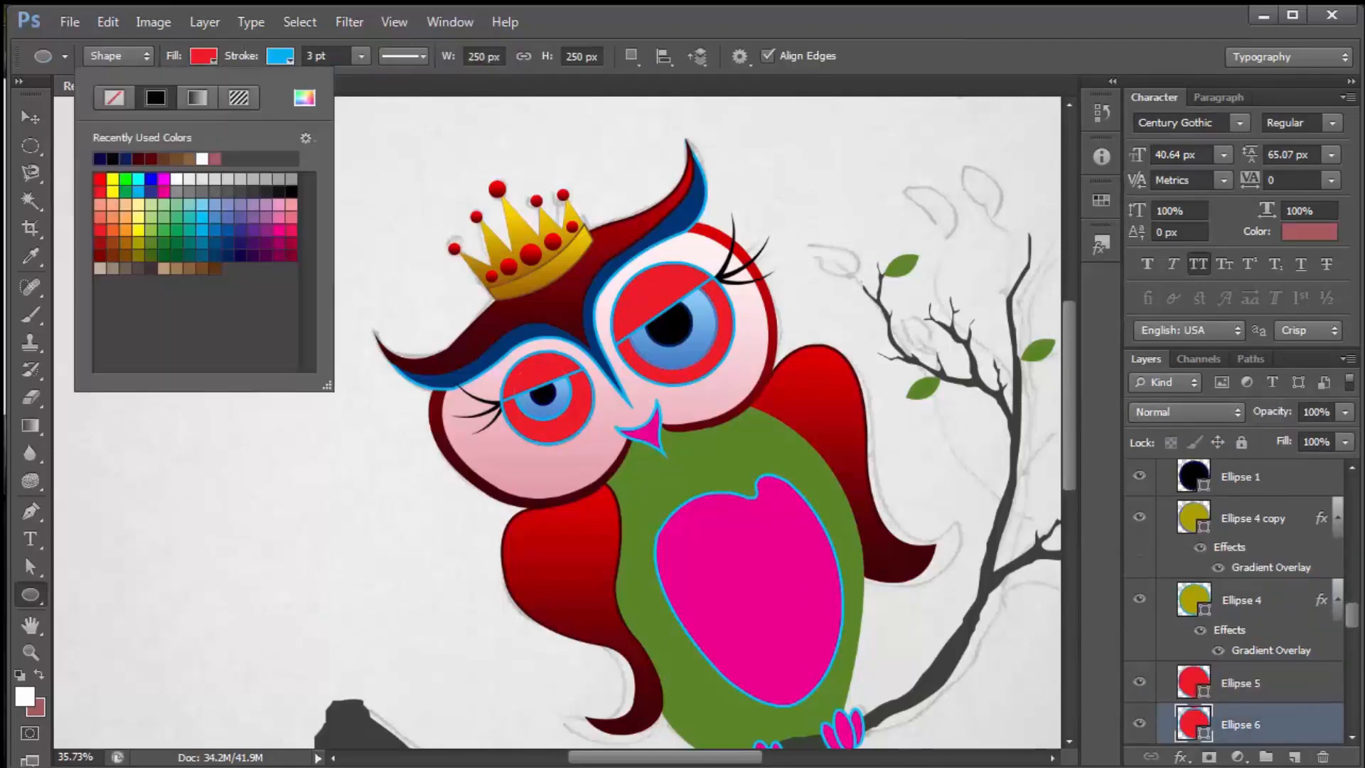
double_click(202, 159)
click(280, 56)
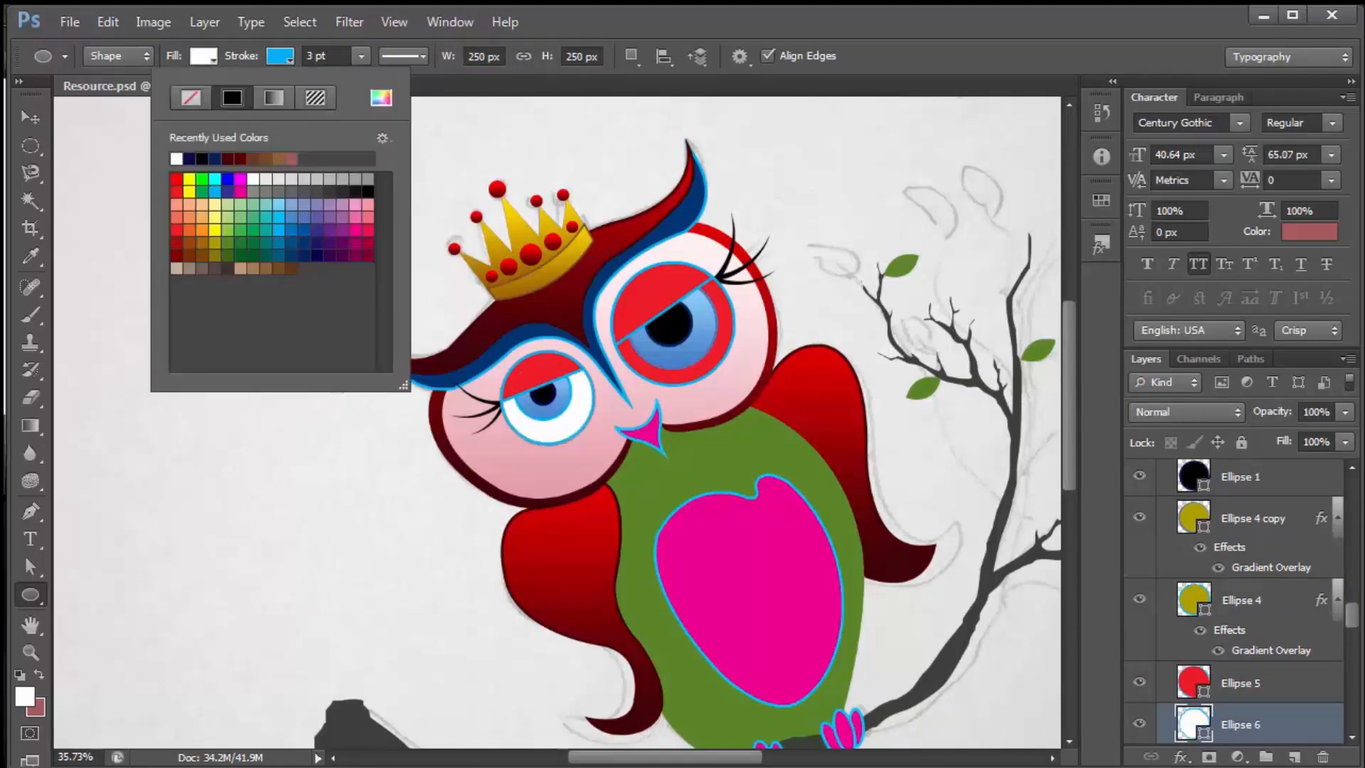
click(30, 118)
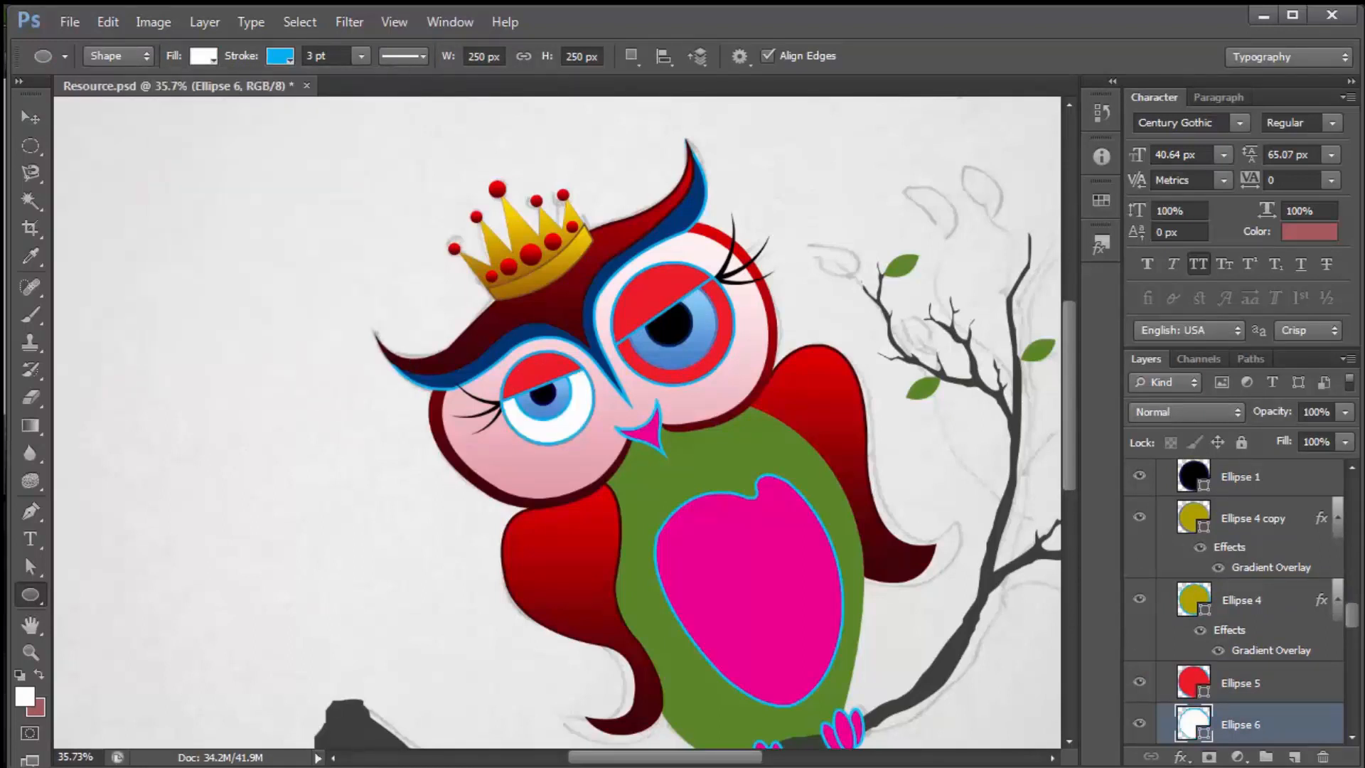
click(280, 56)
click(240, 192)
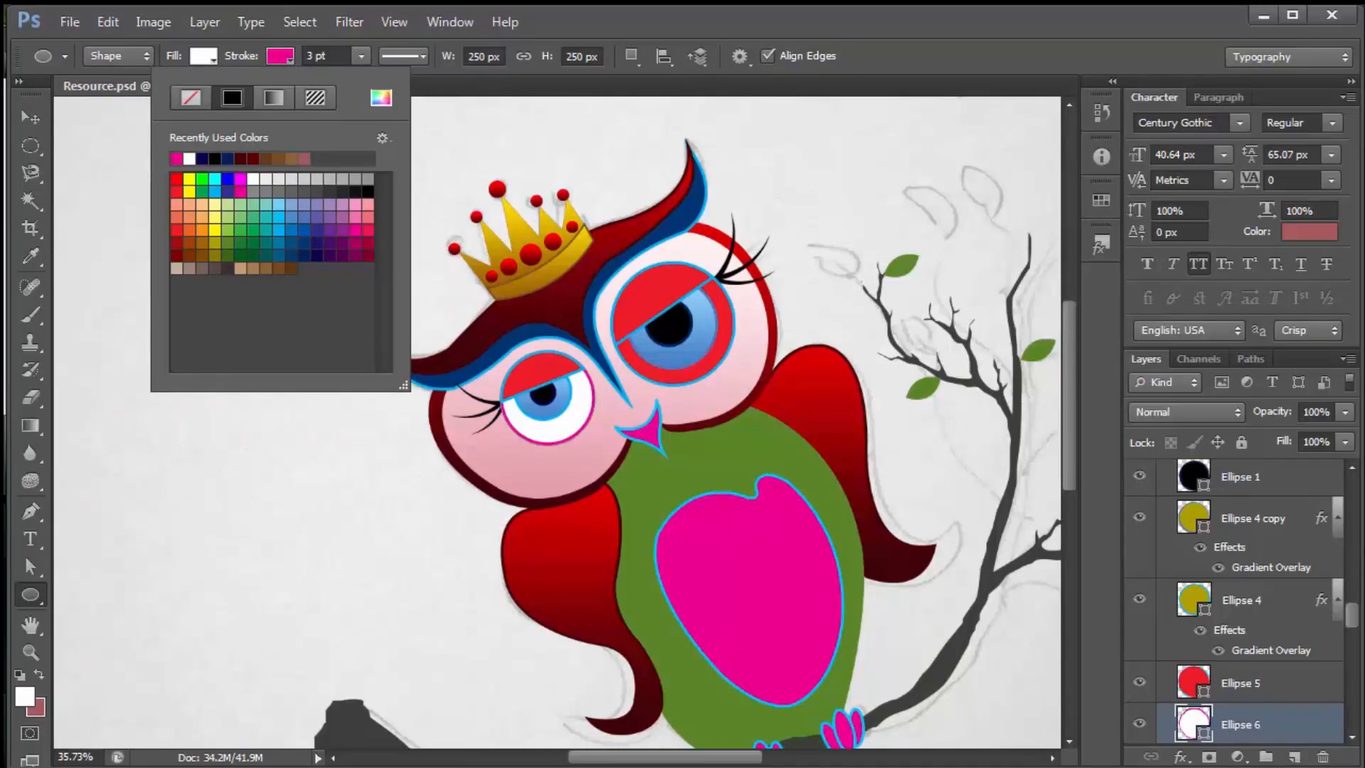
click(30, 118)
click(30, 117)
click(157, 185)
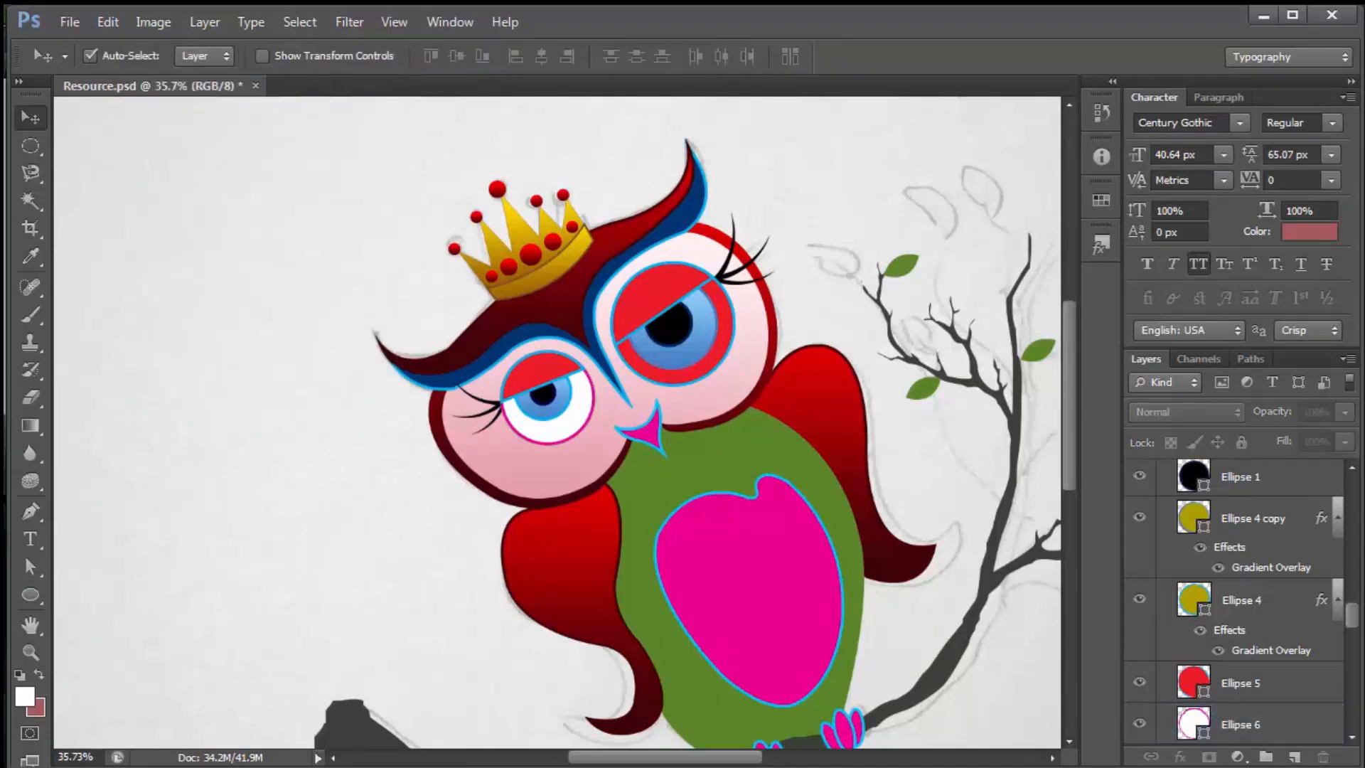
Fill the larger eye's red eyeball (Ellipse 5) with white and set its stroke to the recently used magenta
click(1241, 683)
click(30, 594)
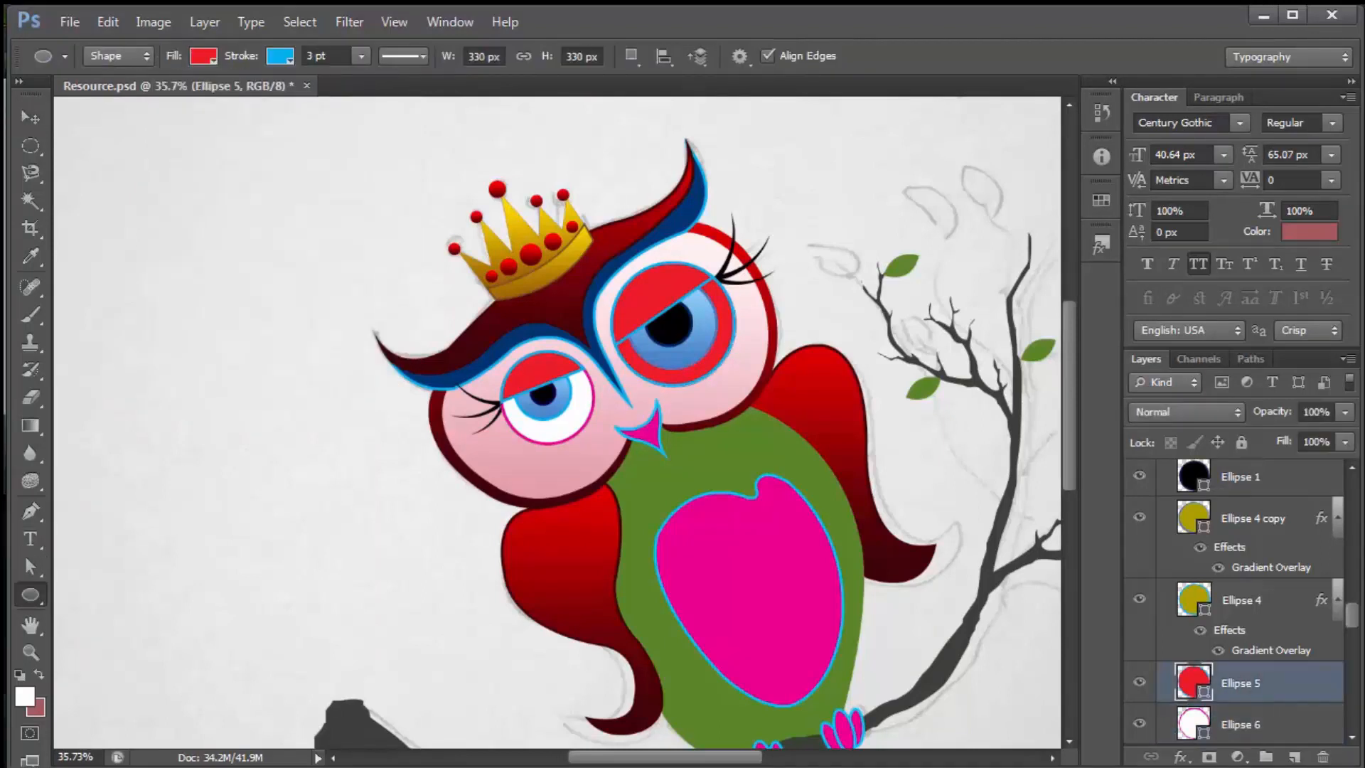
click(203, 56)
click(177, 180)
click(280, 56)
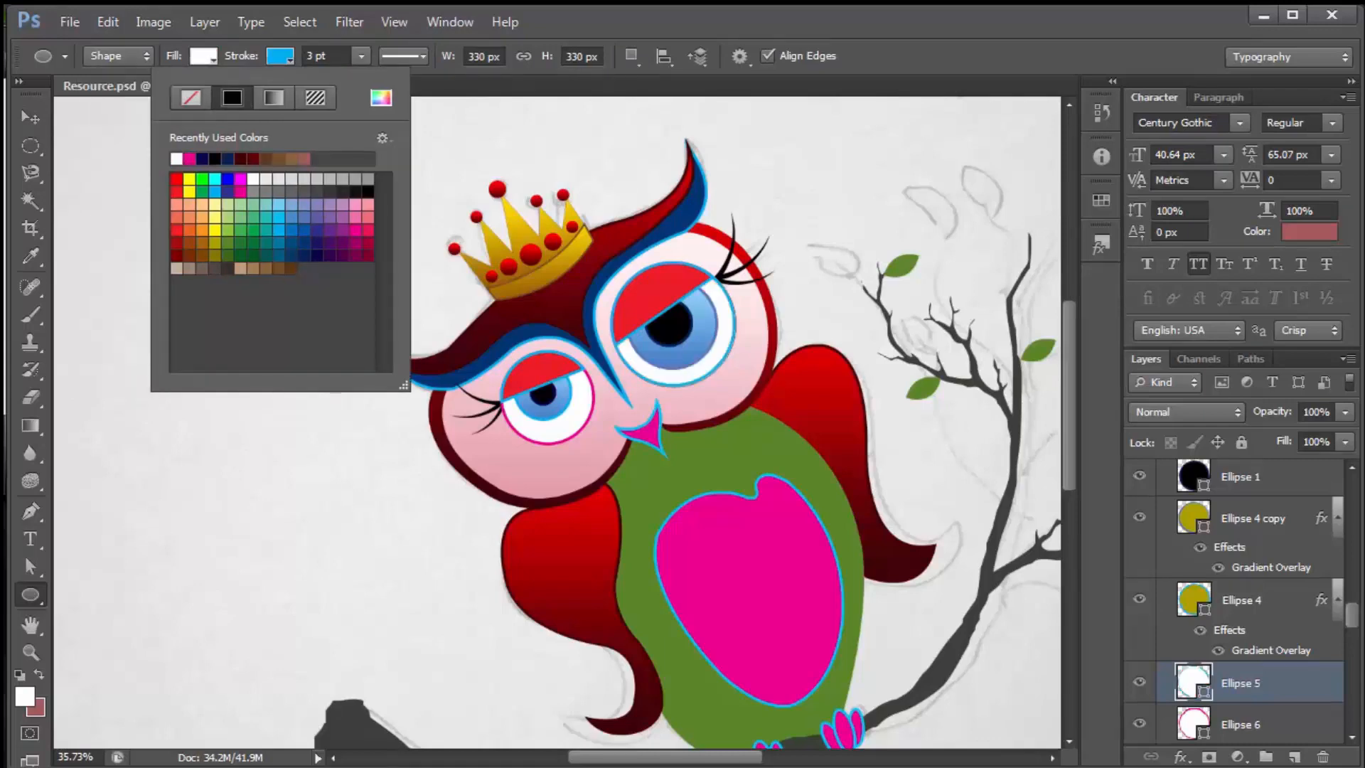
click(189, 159)
key(Return)
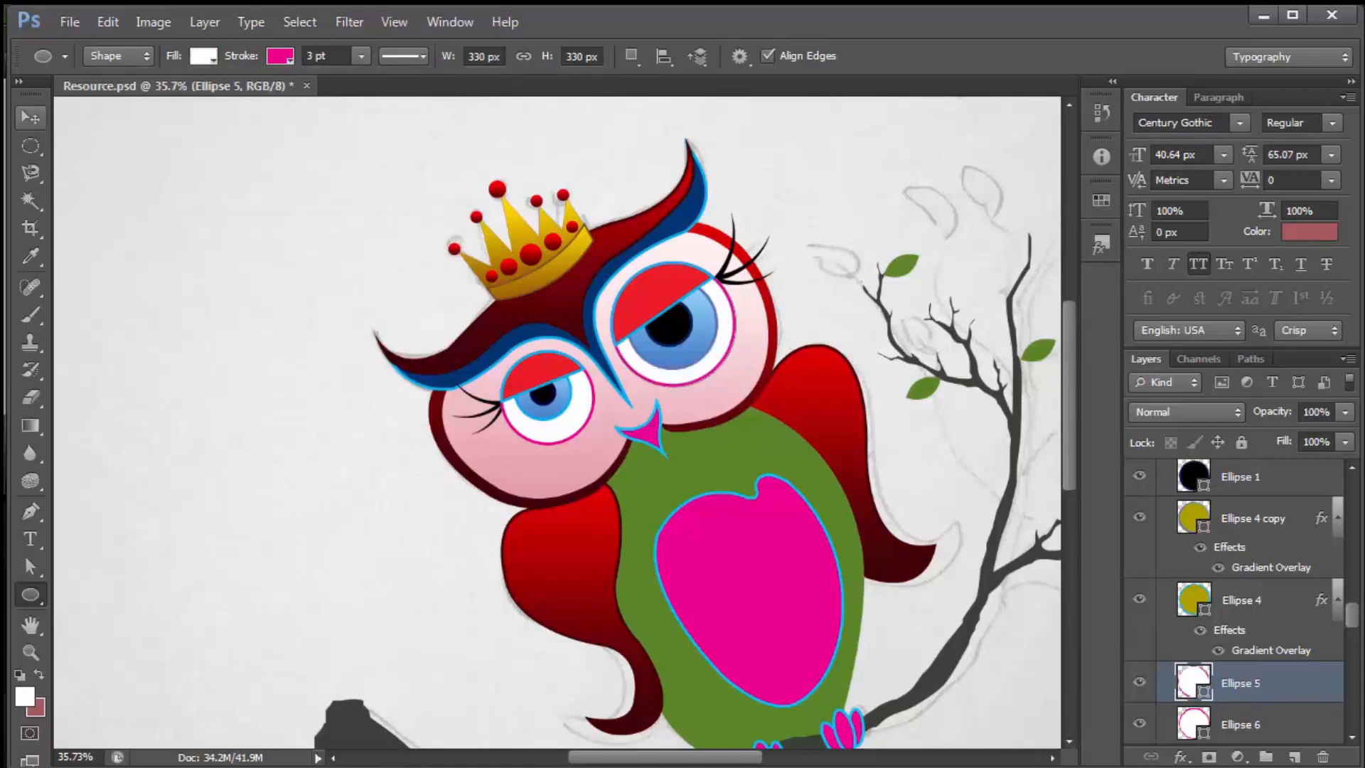
click(31, 118)
click(214, 185)
Add a gradient overlay to the larger eye's red eyelid (Ellipse 5 copy) and open its gradient for editing
scroll(625, 348, down, 5)
scroll(625, 348, up, 7)
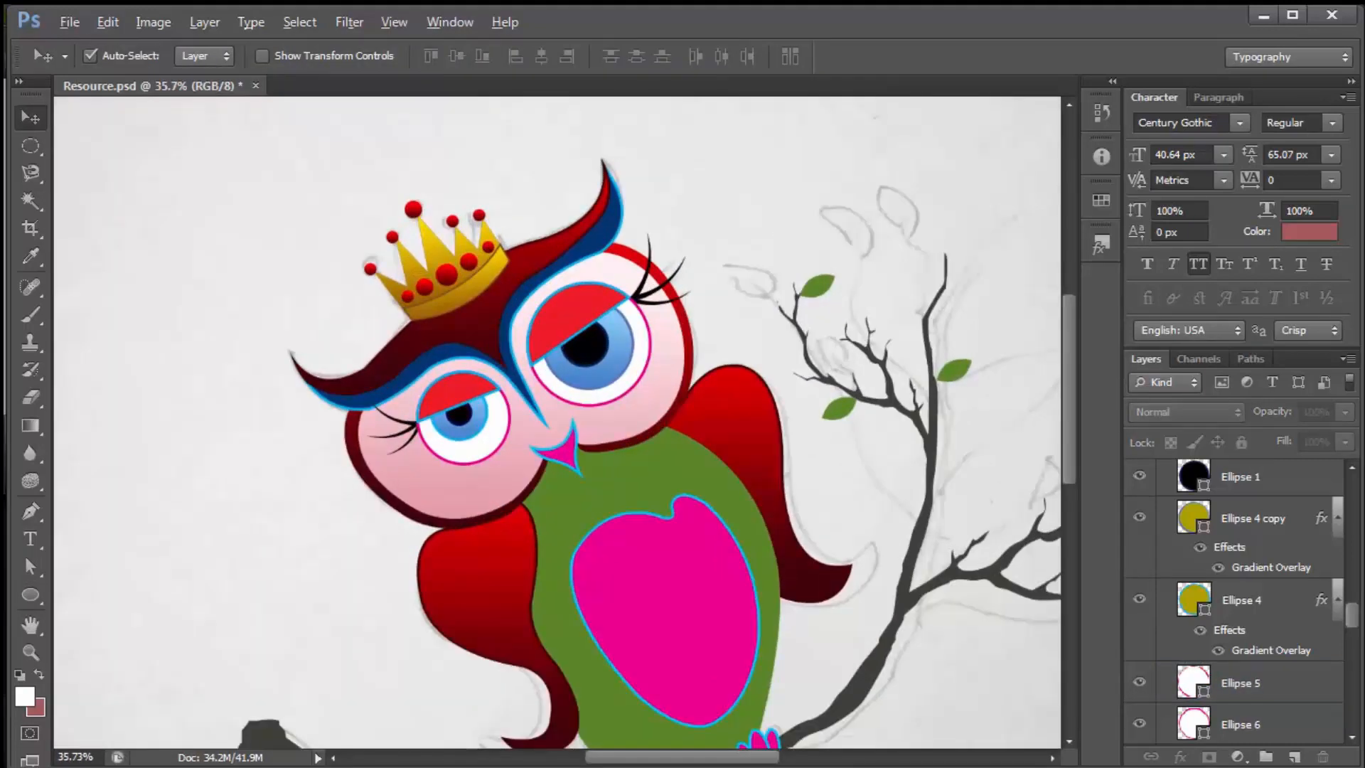
click(570, 307)
click(681, 398)
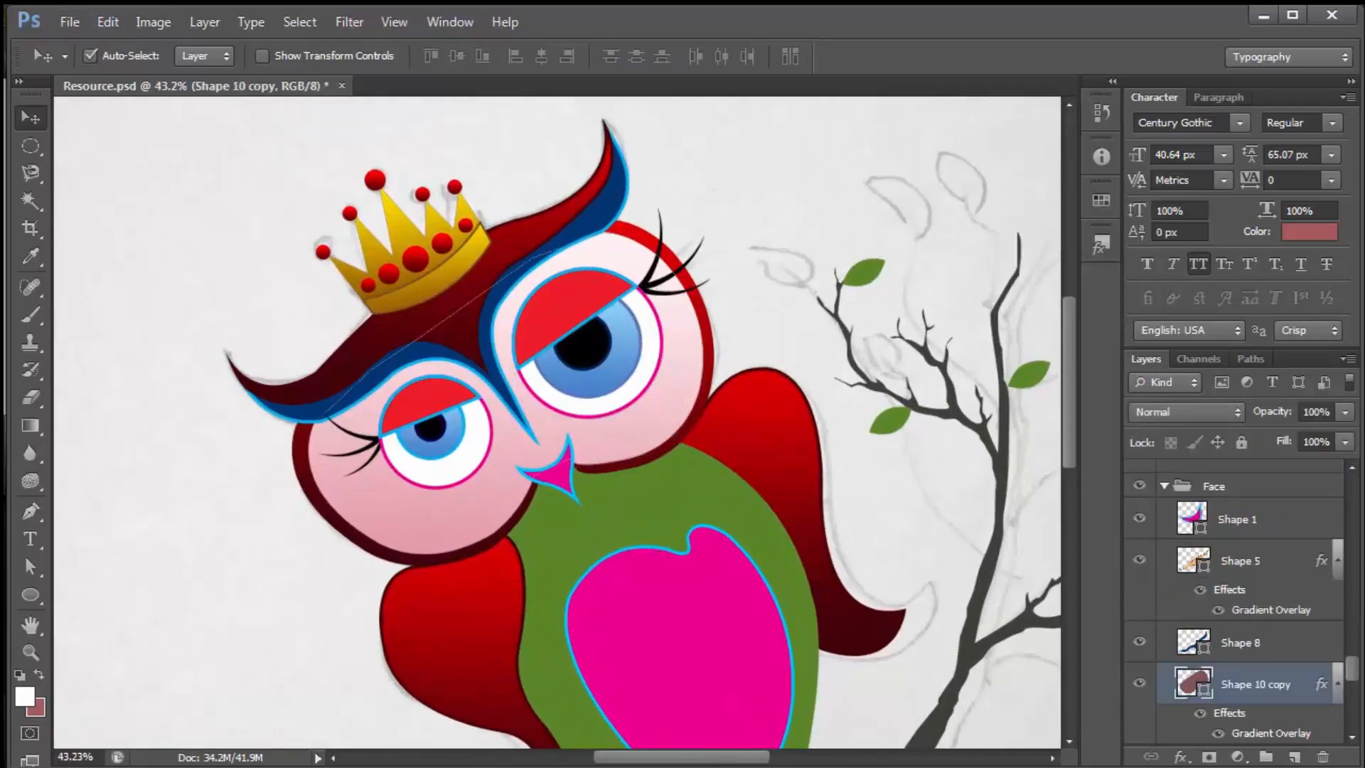
click(571, 309)
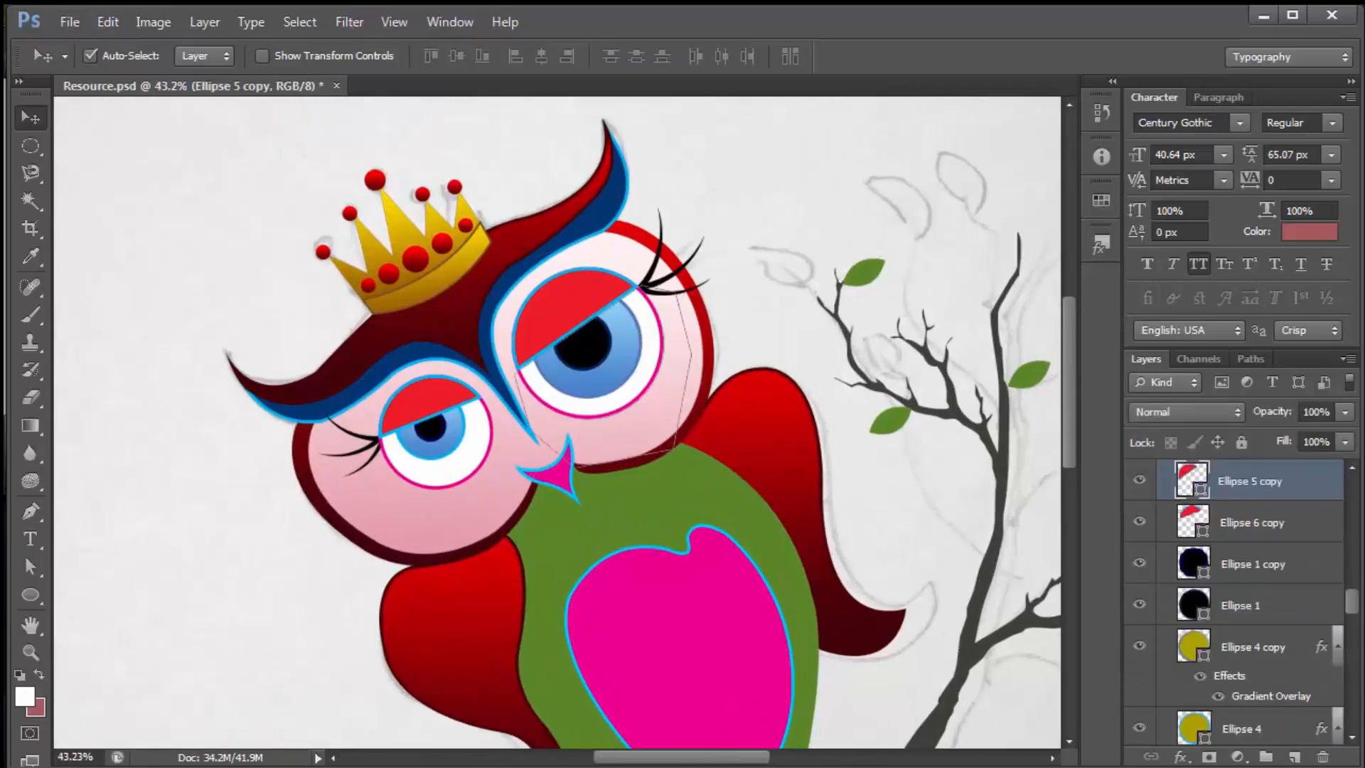
double_click(1316, 482)
click(868, 409)
click(1137, 254)
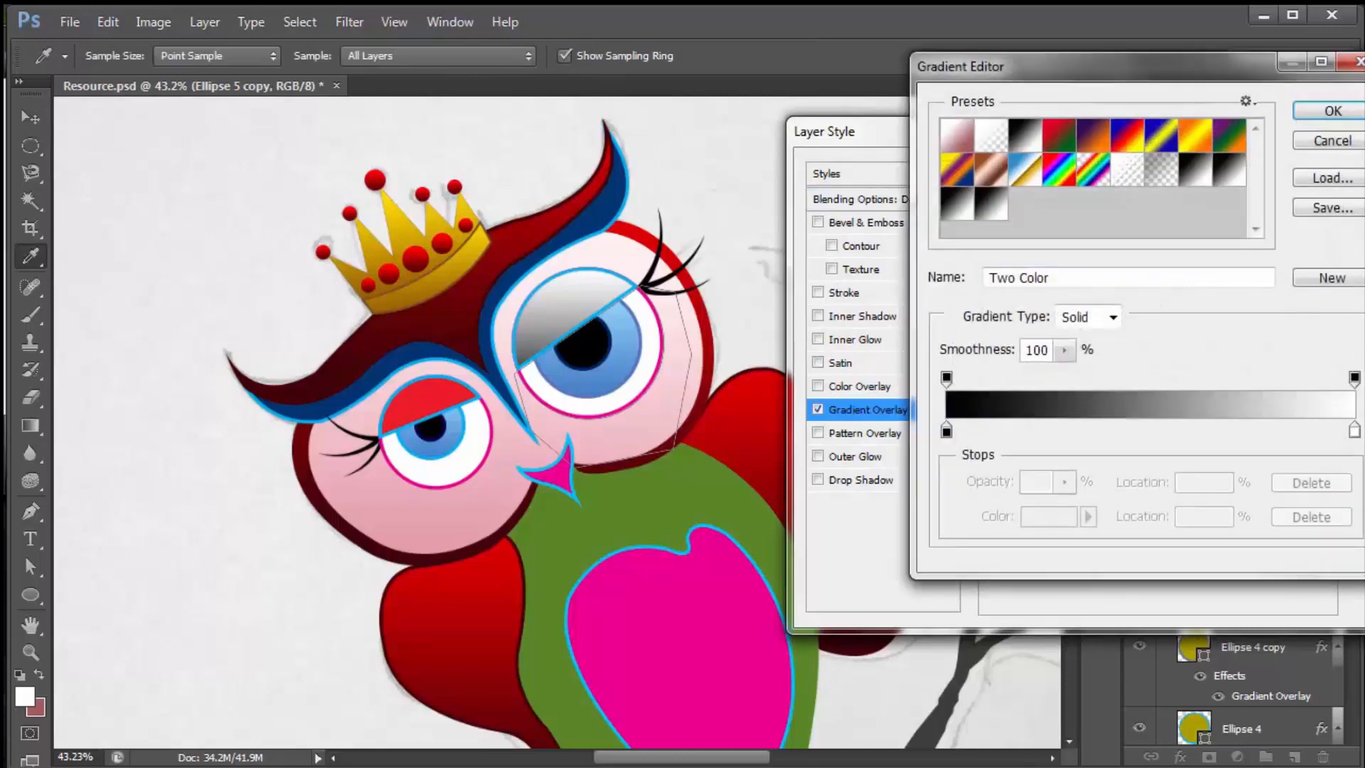
Set the black stop of the eyelid gradient to pink #ed90e1
double_click(946, 431)
drag(1223, 299, 1223, 257)
click(1013, 239)
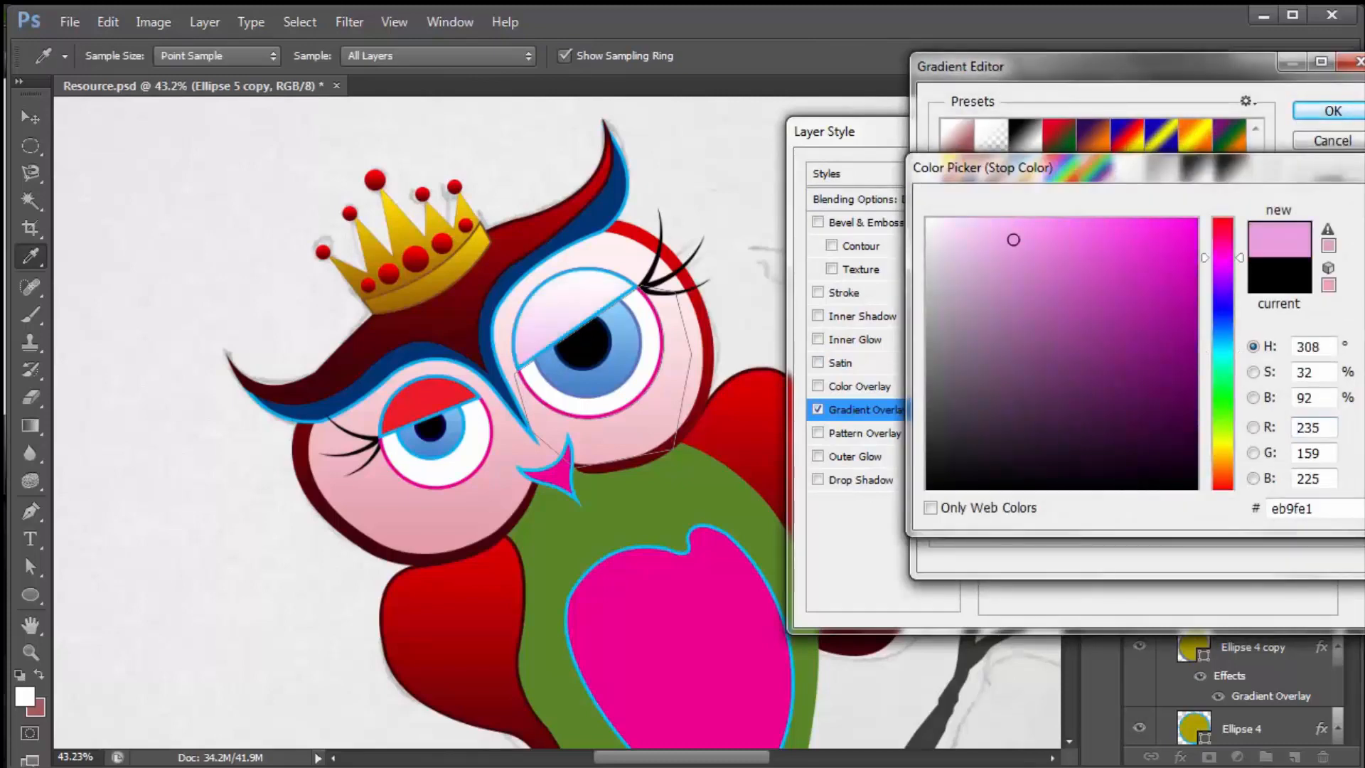
click(1032, 236)
key(Return)
Set the white stop of the eyelid gradient to light lilac #e3c4ef
double_click(1353, 431)
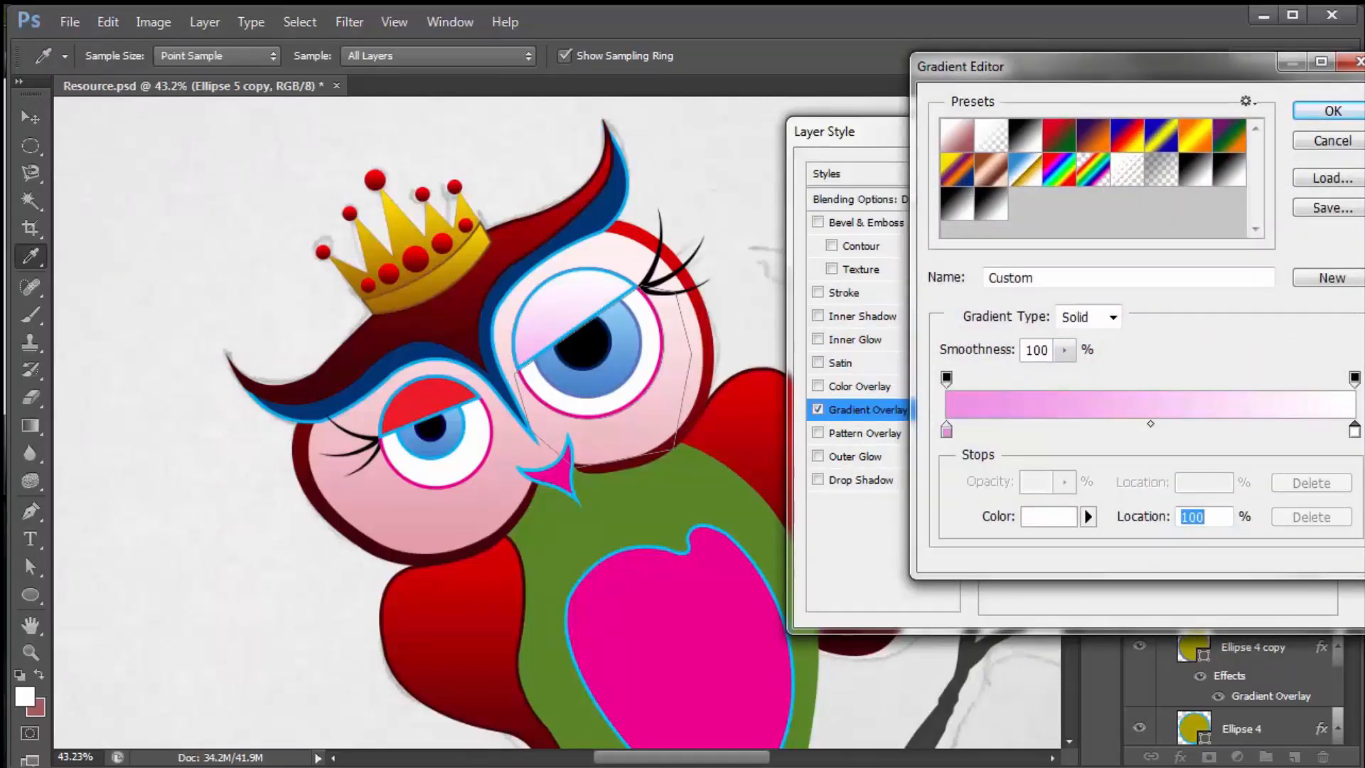
click(1223, 278)
click(975, 234)
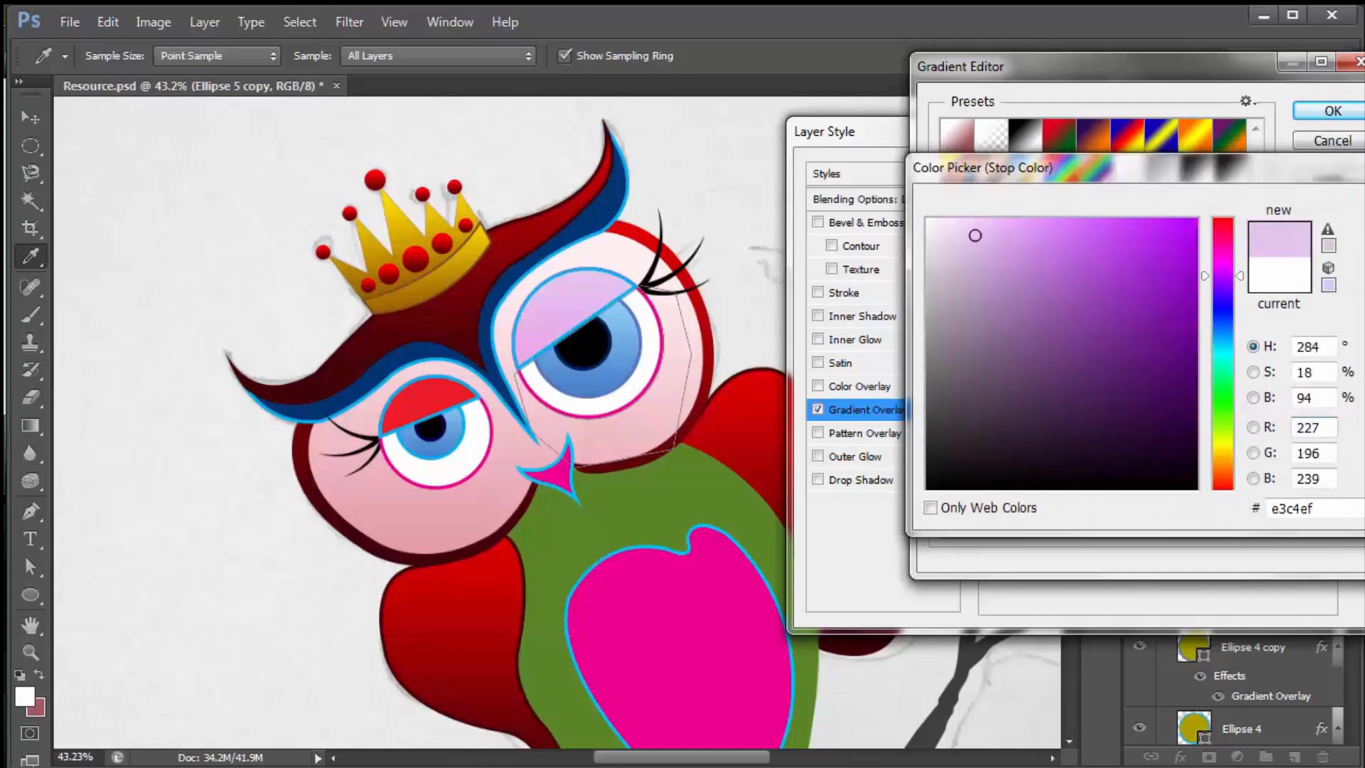
key(Return)
Change the eyelid gradient's pink stop to purple, set the gradient scale to 78%, and apply the layer style
double_click(946, 431)
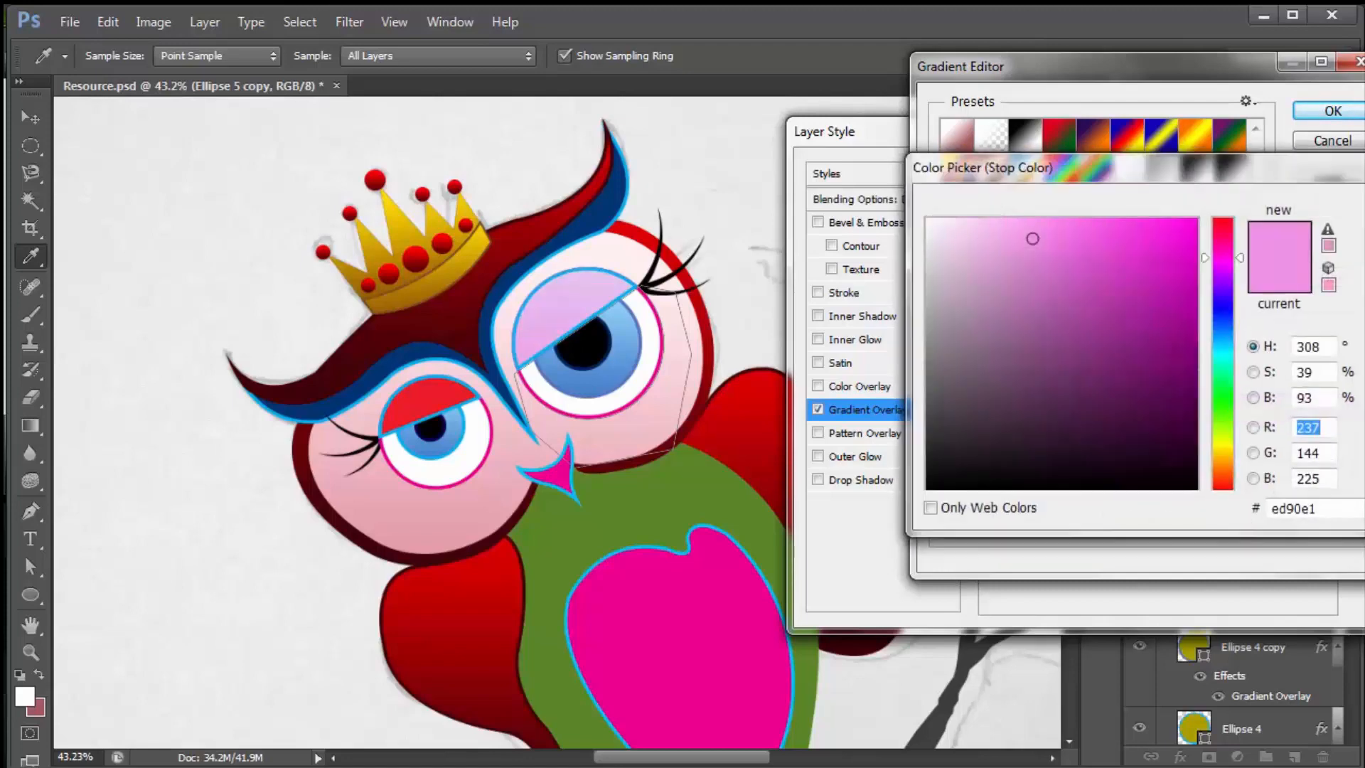
drag(1223, 258, 1223, 277)
click(1076, 261)
key(Return)
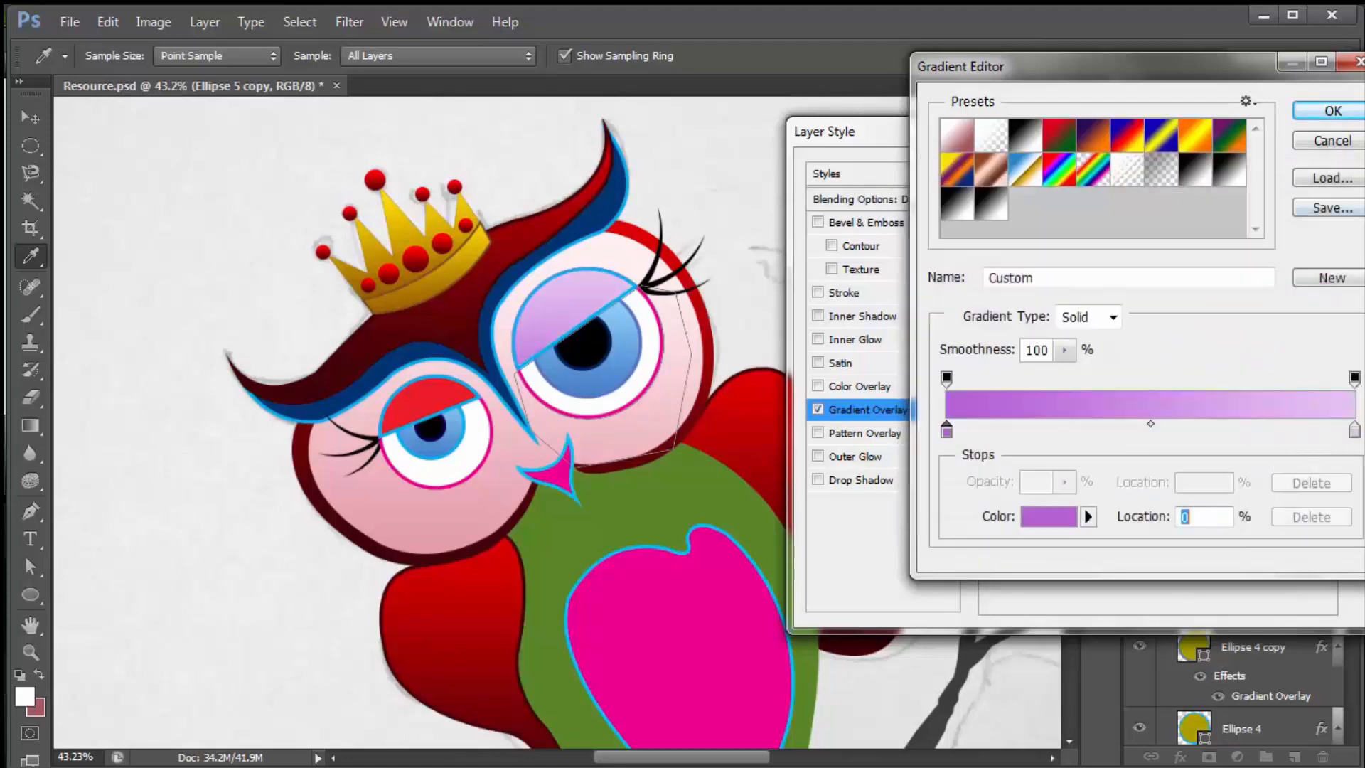
key(Return)
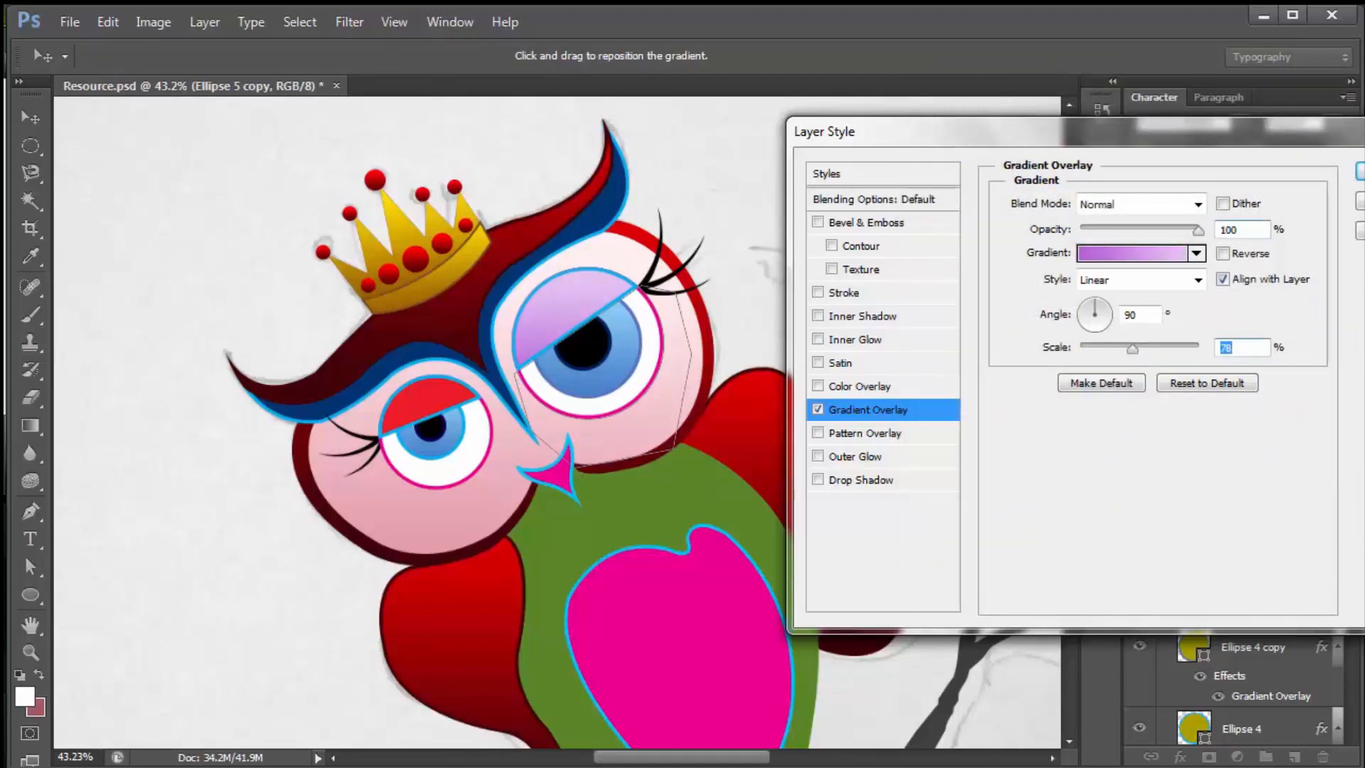
key(Return)
Copy the lilac eyelid layer style from Ellipse 5 copy and paste it onto the smaller eye's eyelid (Ellipse 6 copy)
right_click(1273, 483)
click(1167, 386)
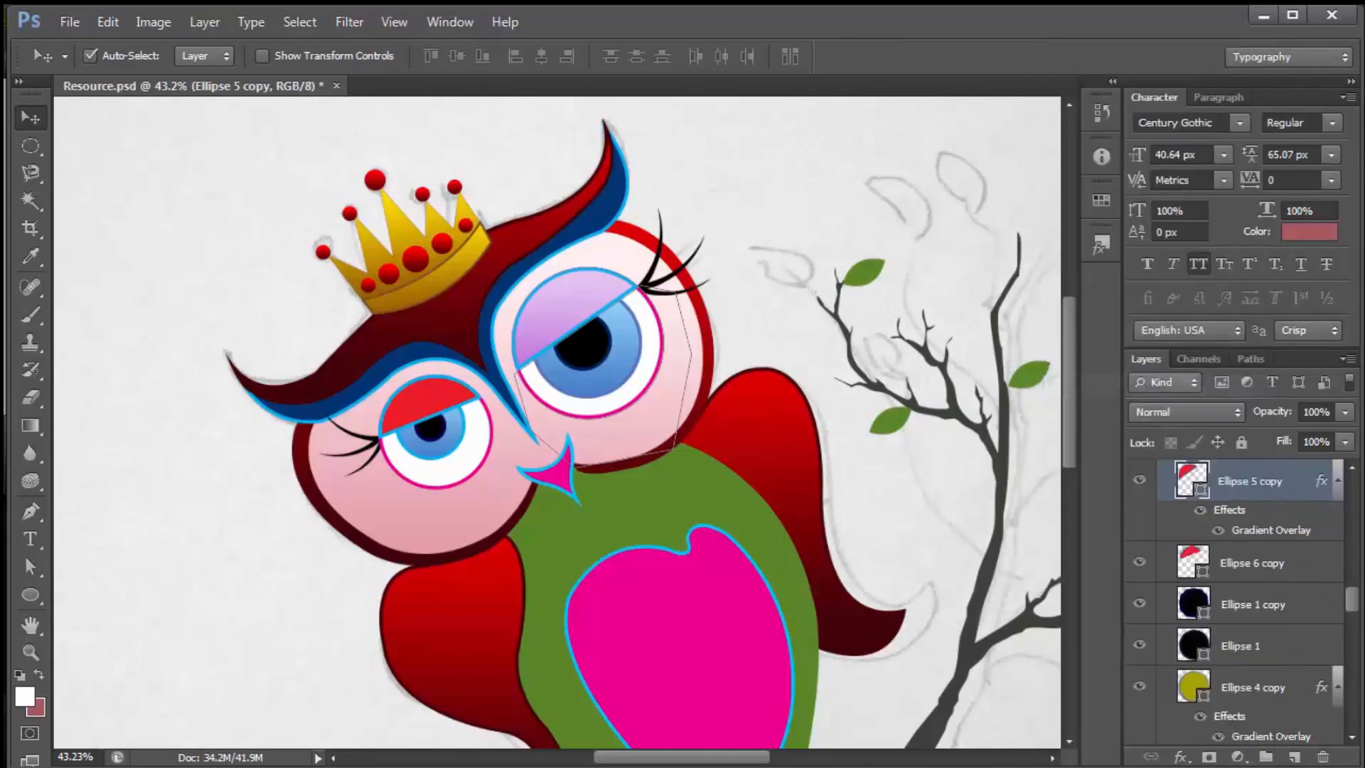
right_click(1265, 563)
click(1152, 432)
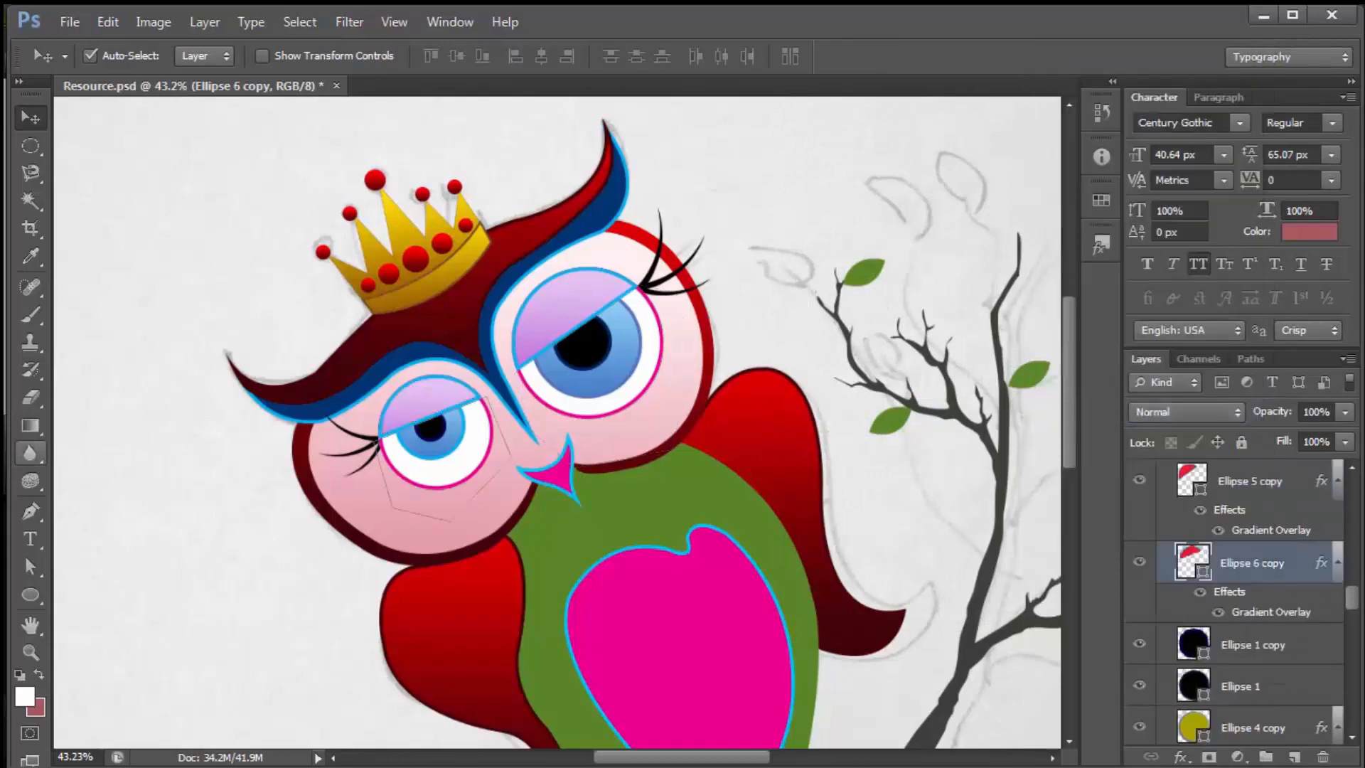
Set the stroke of the smaller eye's eyelid (Ellipse 6 copy) to purple
click(30, 595)
click(203, 56)
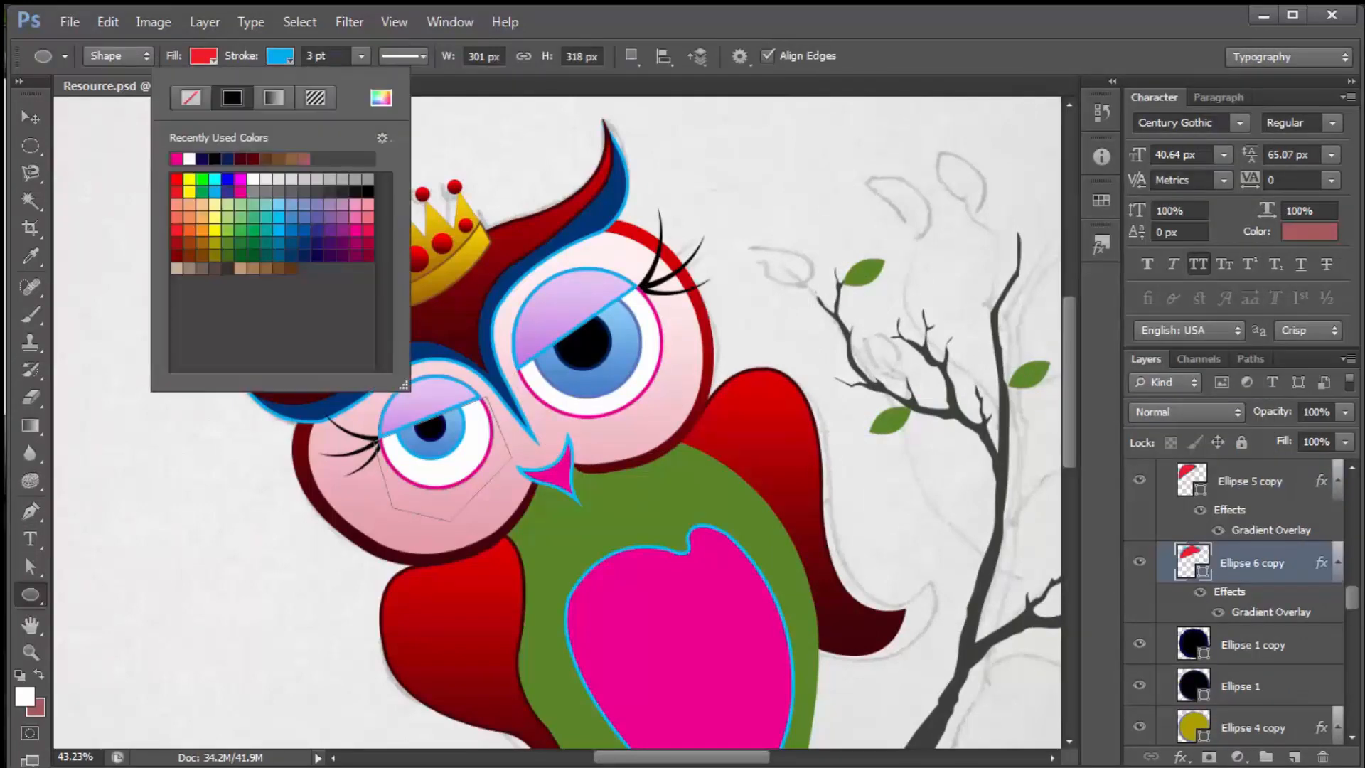
click(330, 230)
key(Return)
click(30, 117)
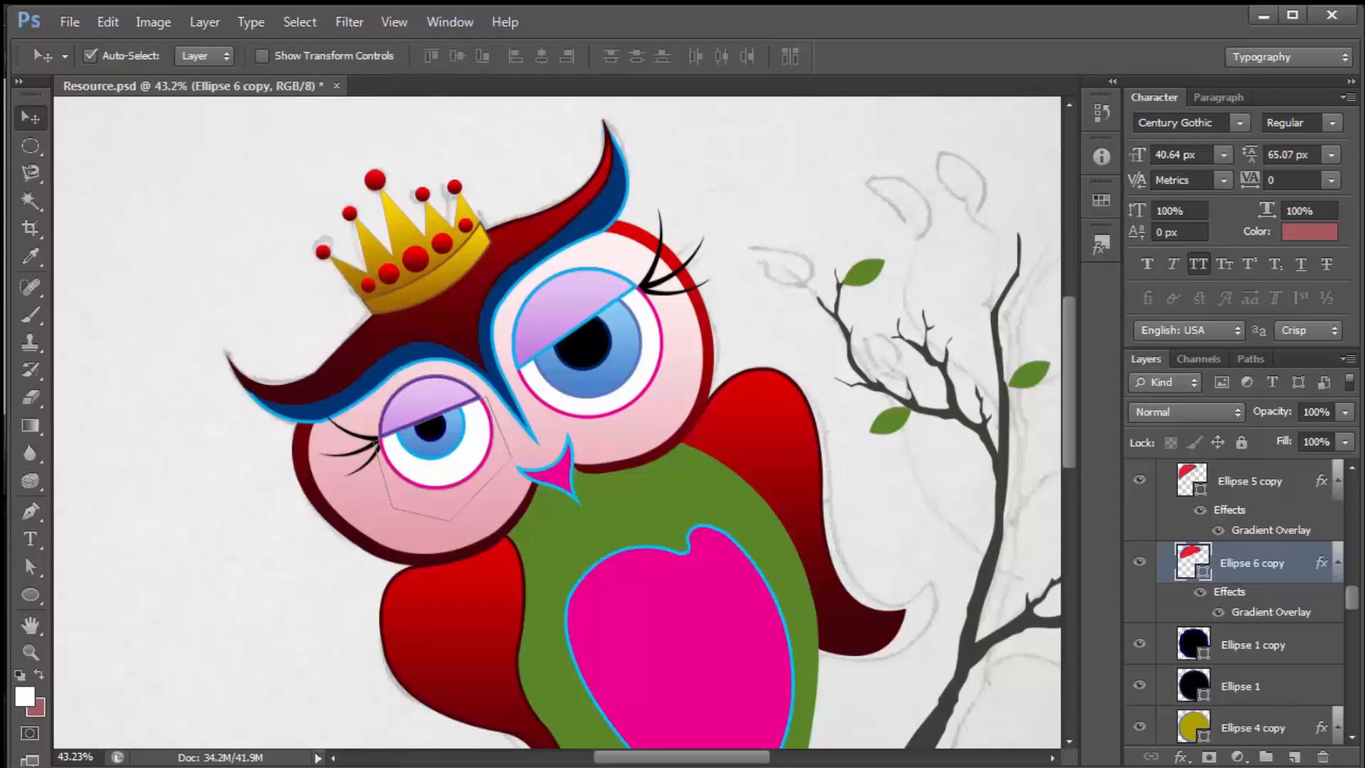
Set the stroke of the larger eye's eyelid (Ellipse 5 copy) to the recently used purple
click(569, 312)
click(30, 595)
click(280, 57)
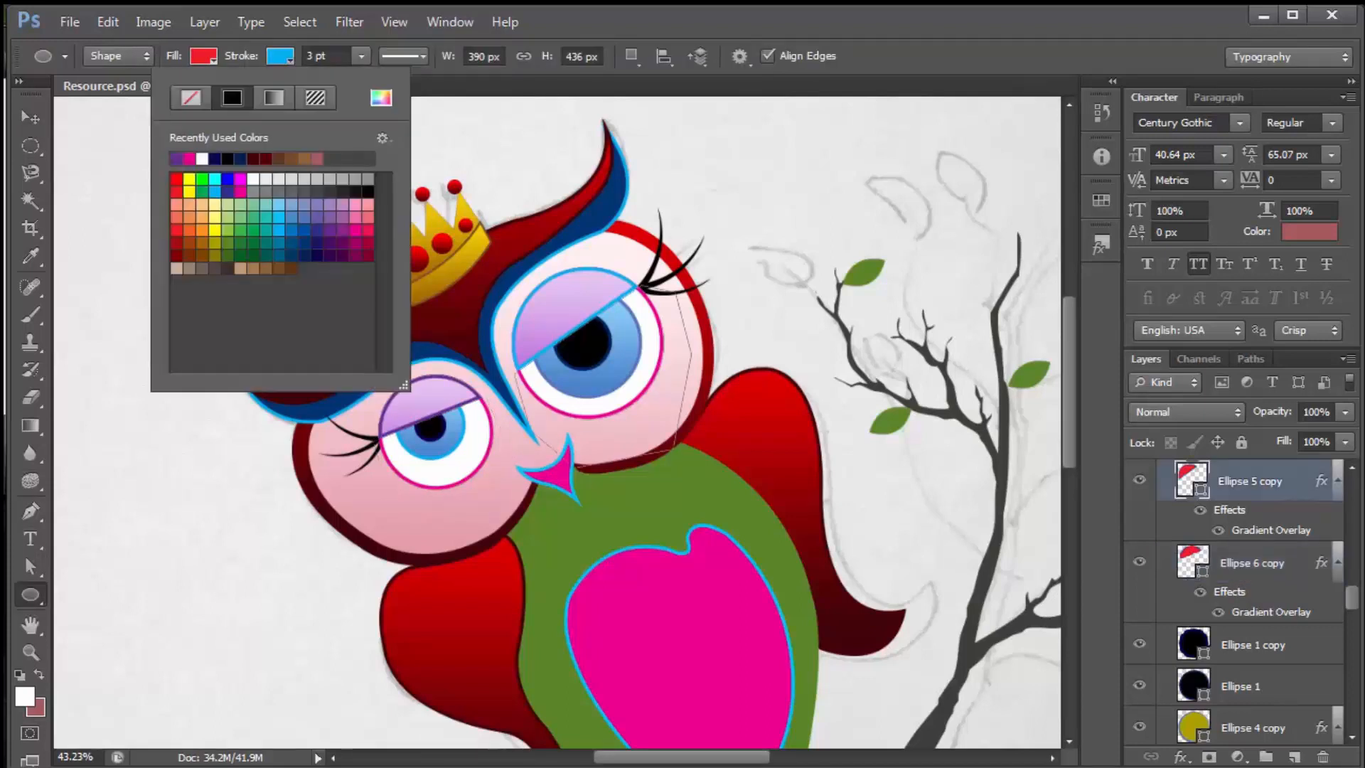
click(176, 159)
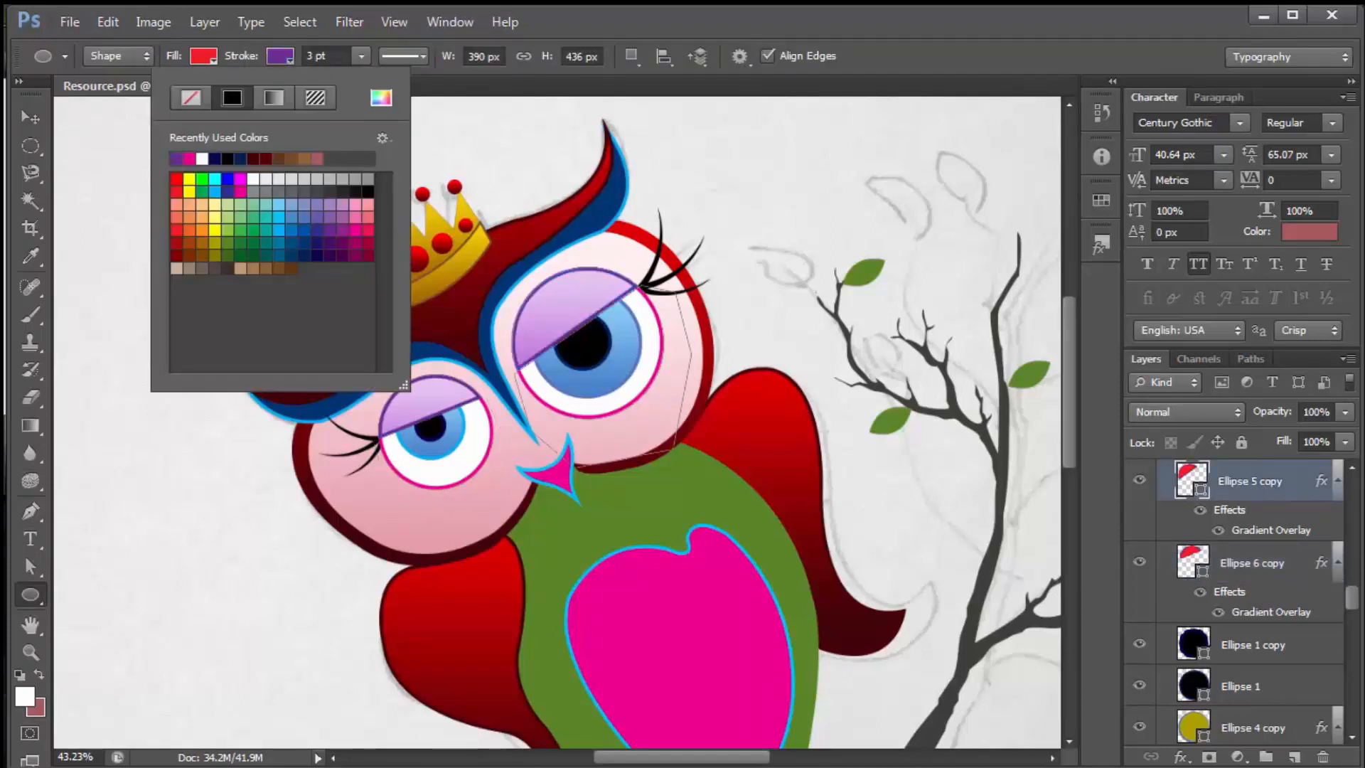
key(Return)
click(30, 117)
Add a gradient overlay to the owl's green body (Shape 13) and open its gradient for editing
click(153, 206)
key(ctrl+minus)
key(ctrl+minus)
key(ctrl+minus)
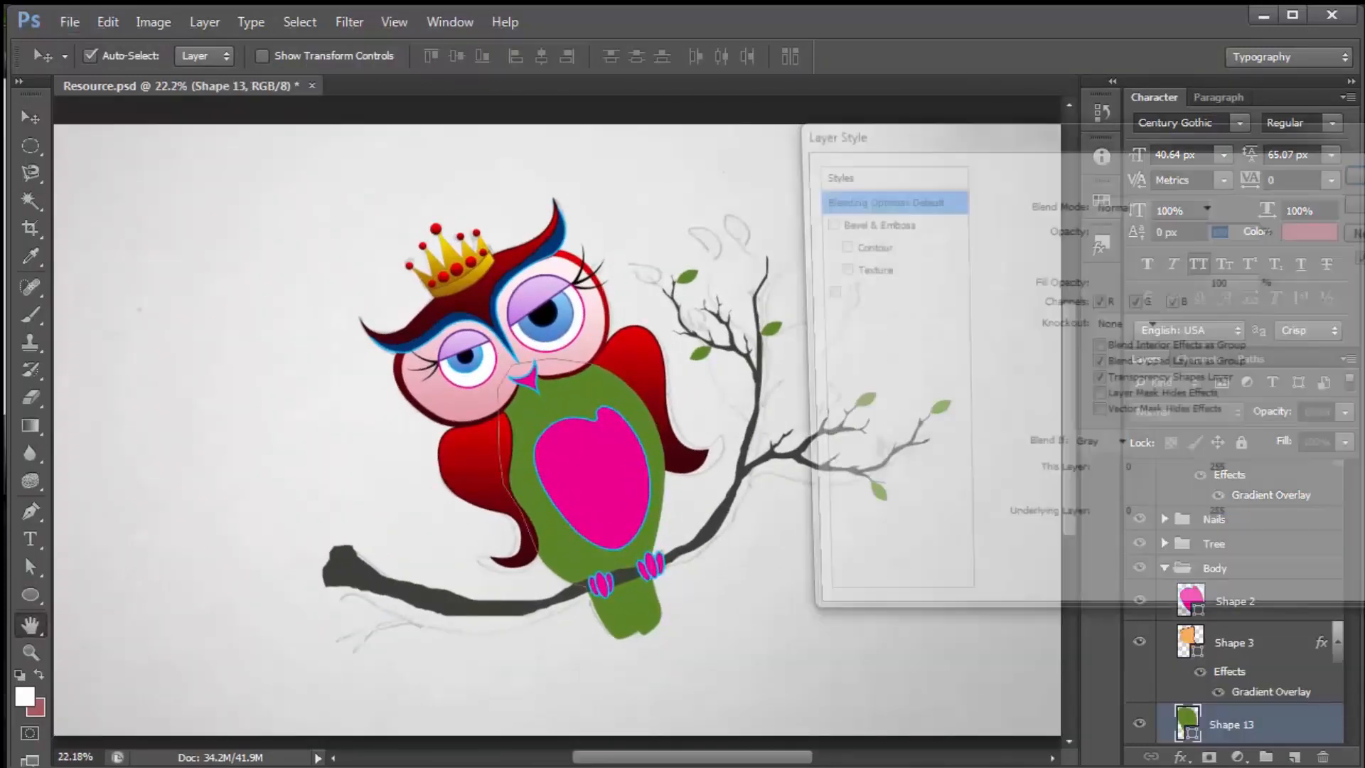
click(867, 409)
click(1135, 253)
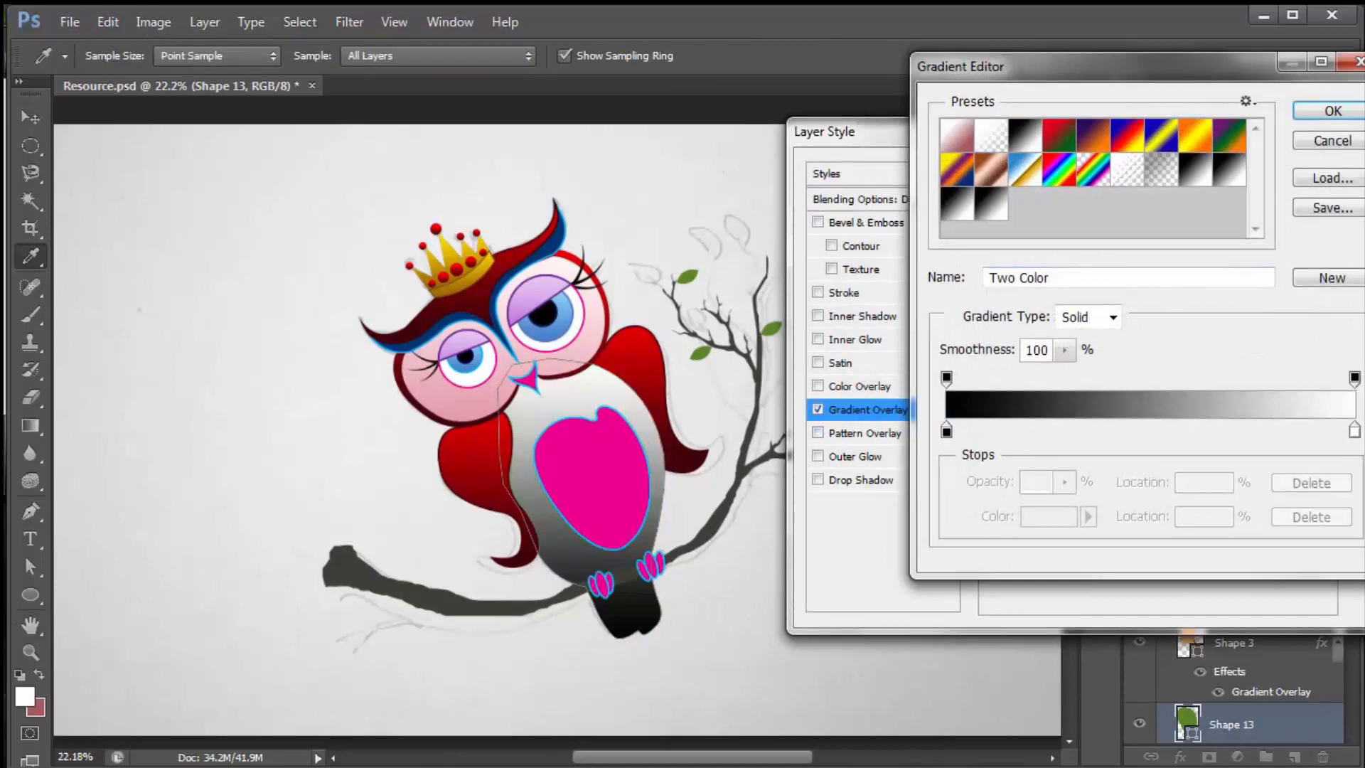
Set the black stop of the body gradient to dusty rose #9c6565
double_click(947, 432)
click(642, 370)
click(1028, 282)
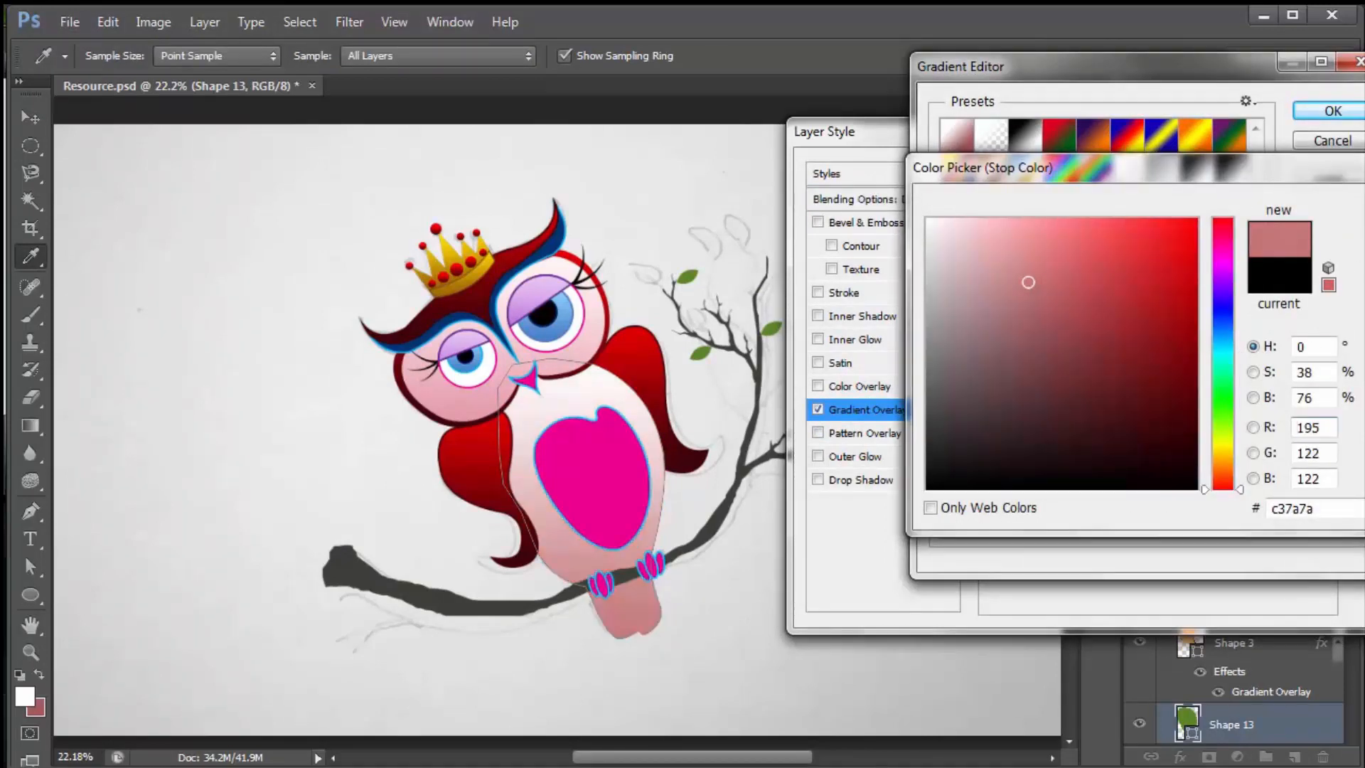
drag(1028, 282, 1024, 313)
click(1022, 324)
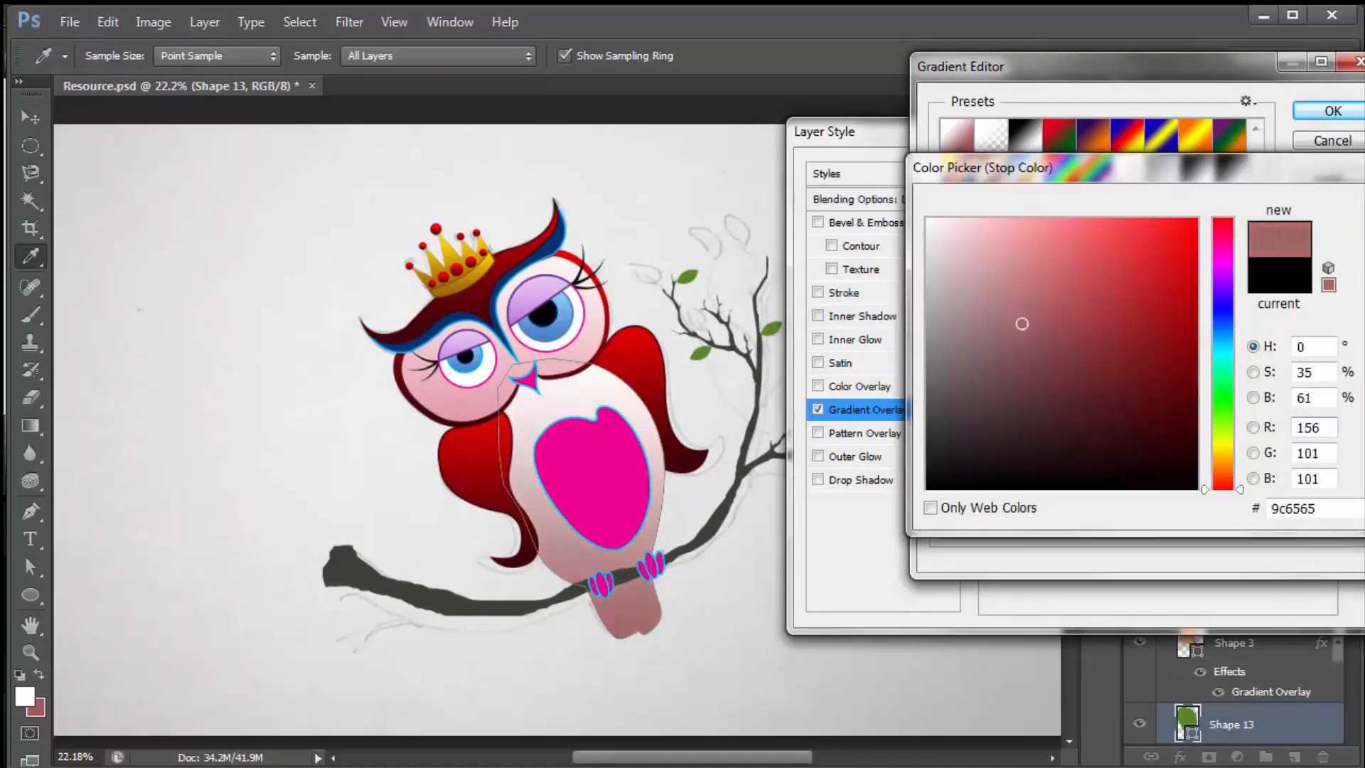
key(Return)
Set the white stop of the body gradient to pale peach #f6e5da and apply the layer style
double_click(1354, 430)
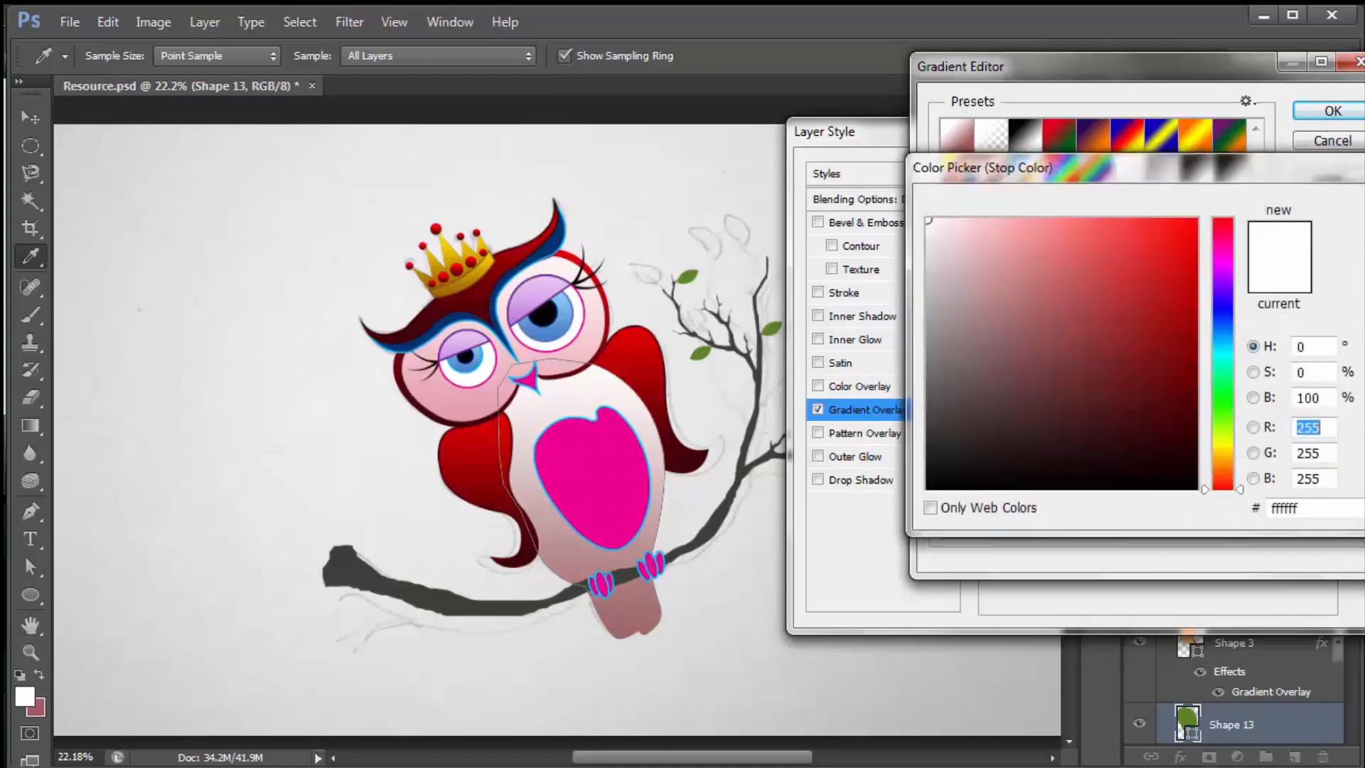
click(772, 328)
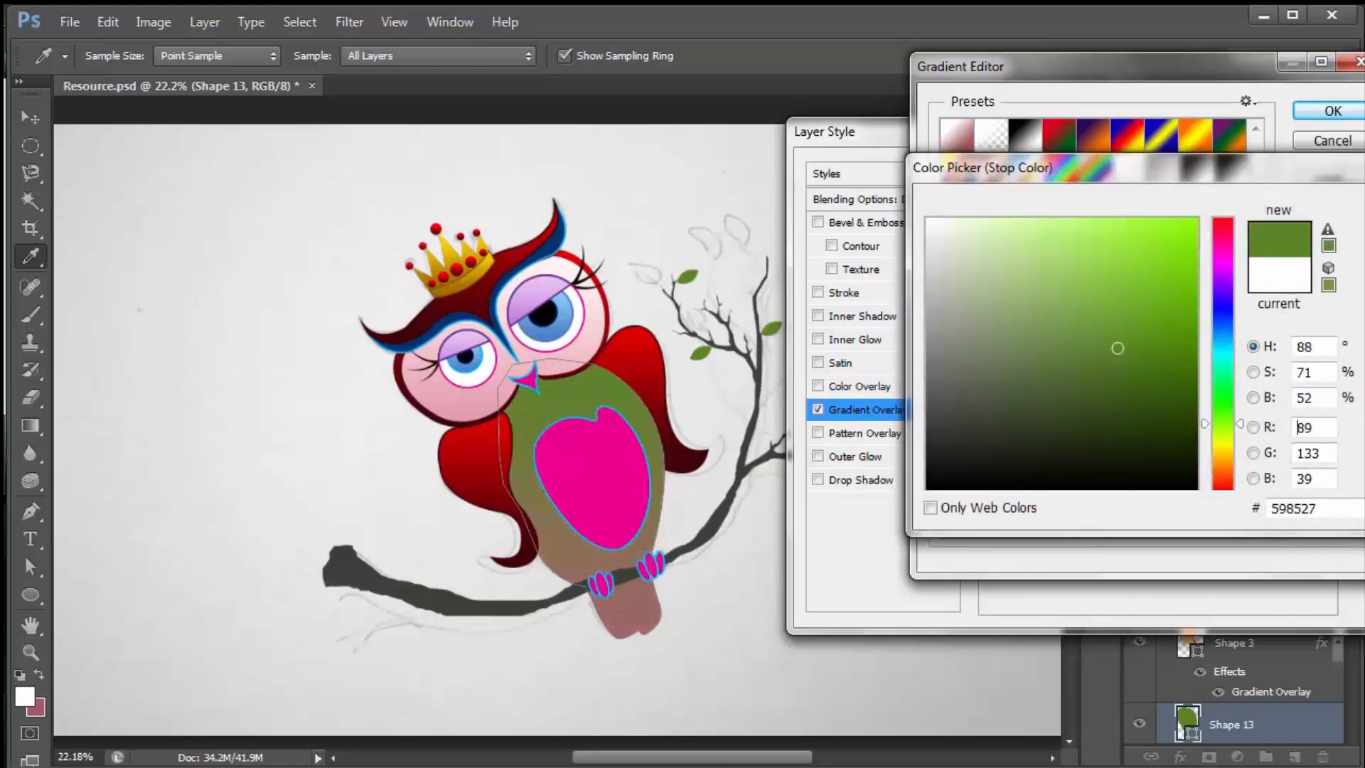
click(1223, 473)
click(957, 227)
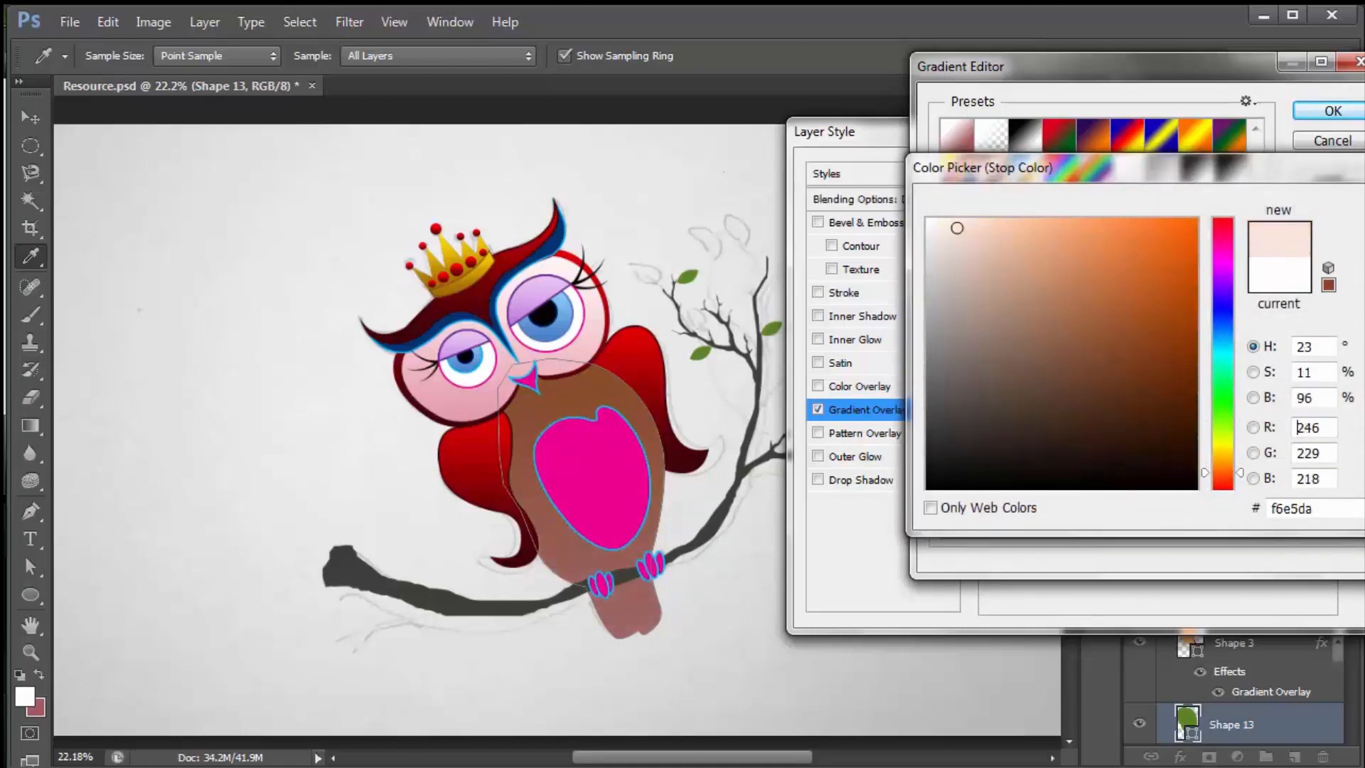
key(Return)
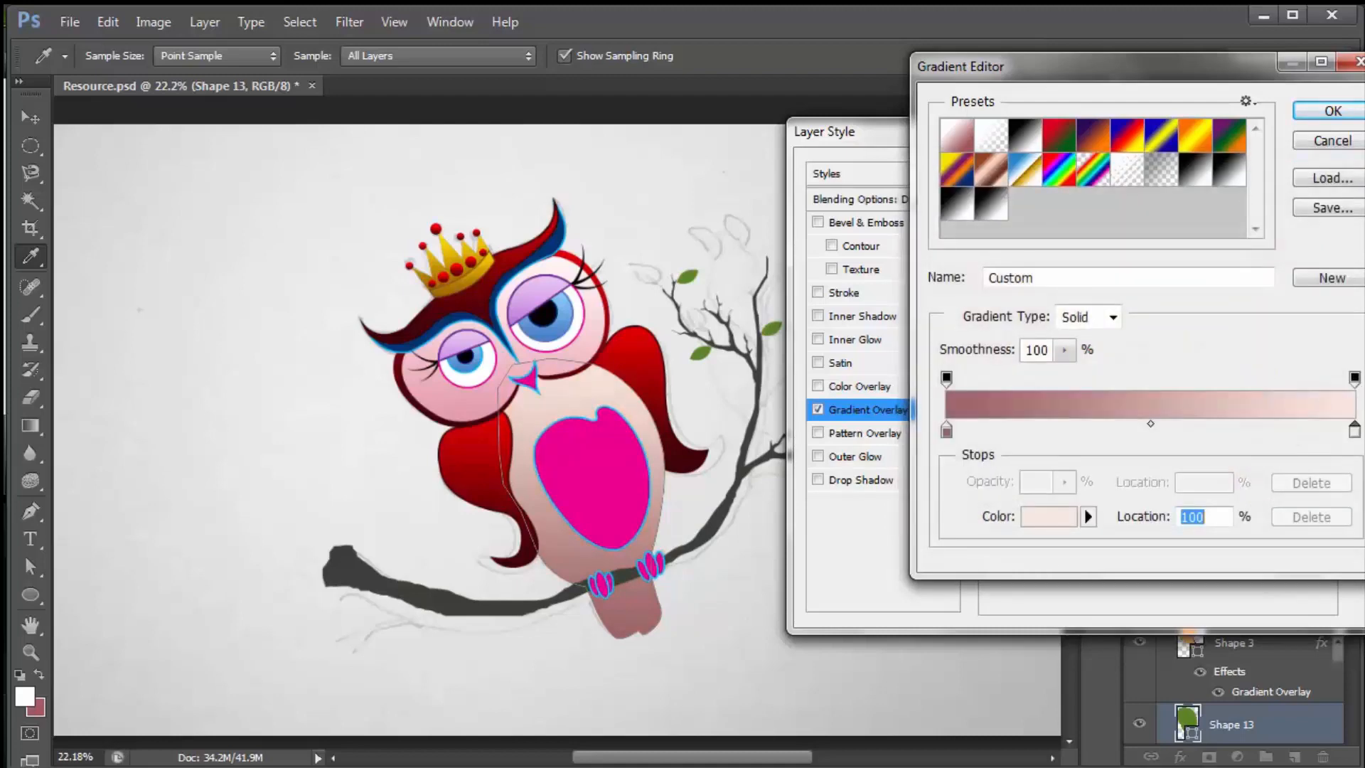
key(Return)
key(Return)
Look at the stroke color options for the owl's body (Shape 13)
key(u)
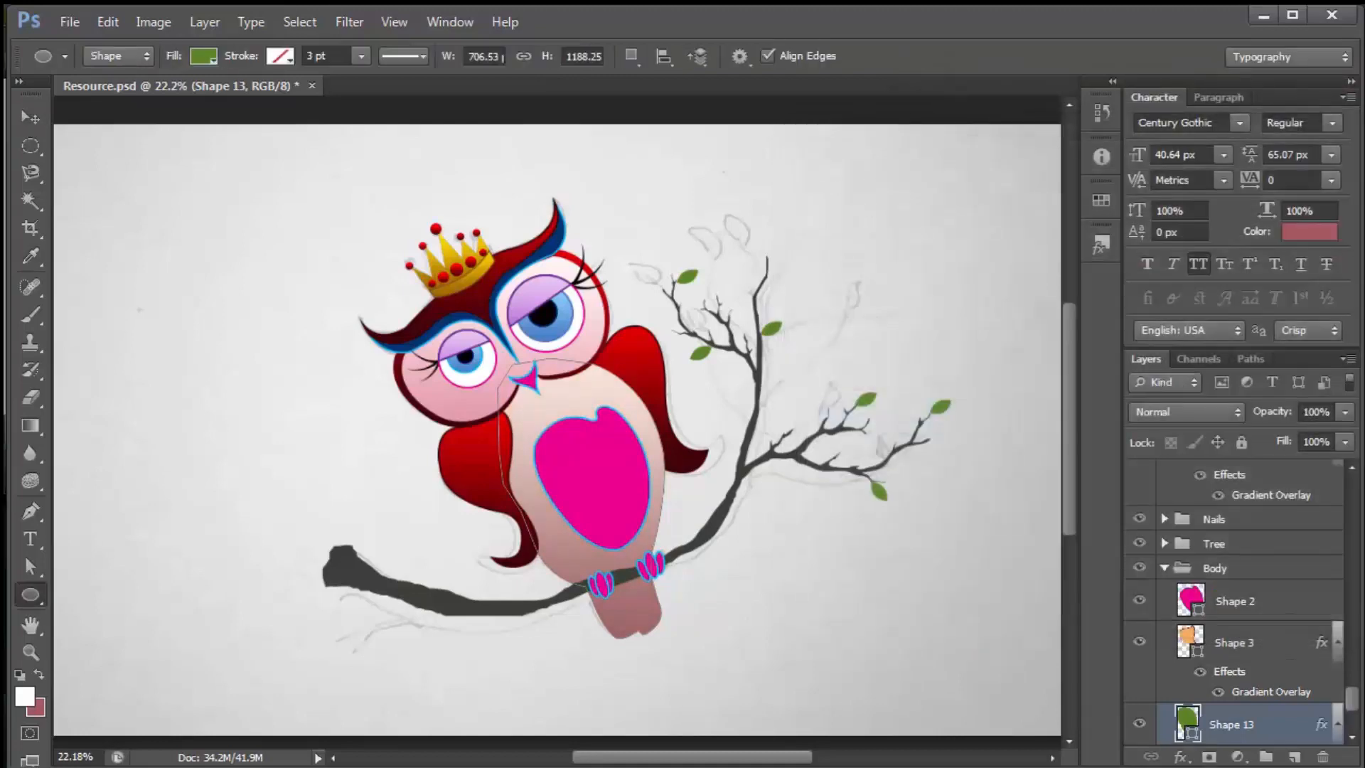
click(280, 57)
click(233, 98)
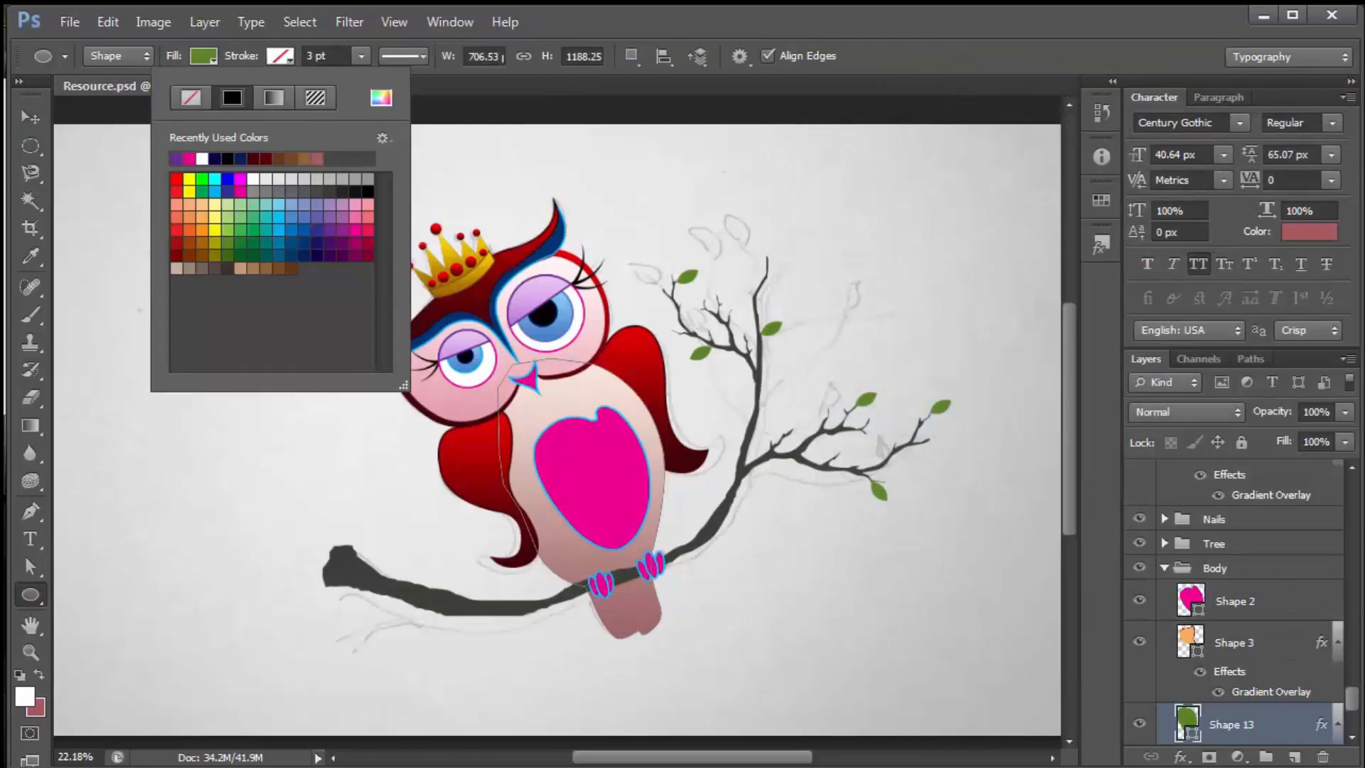
key(Return)
key(v)
click(235, 207)
Copy the body's gradient layer style from Shape 13 and paste it onto the magenta belly (Shape 2)
click(593, 478)
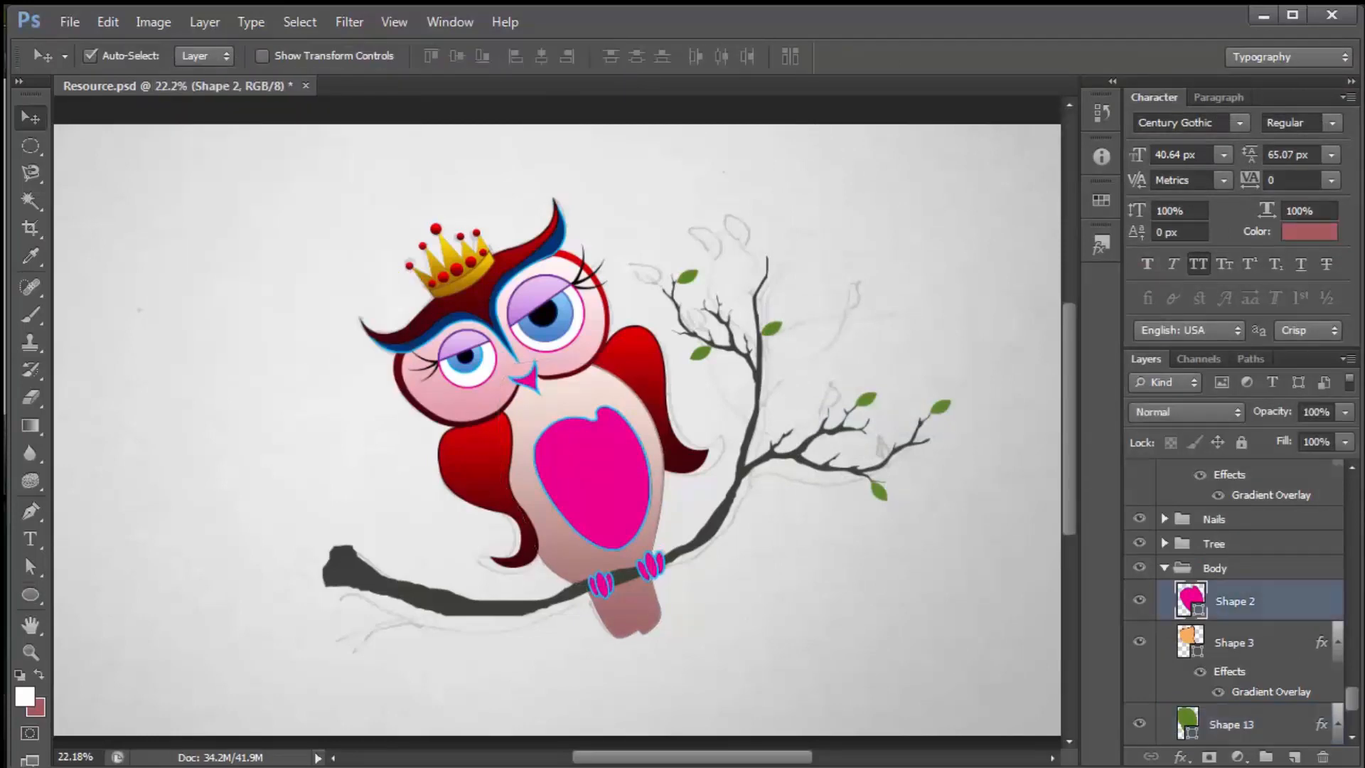
double_click(1292, 724)
key(Escape)
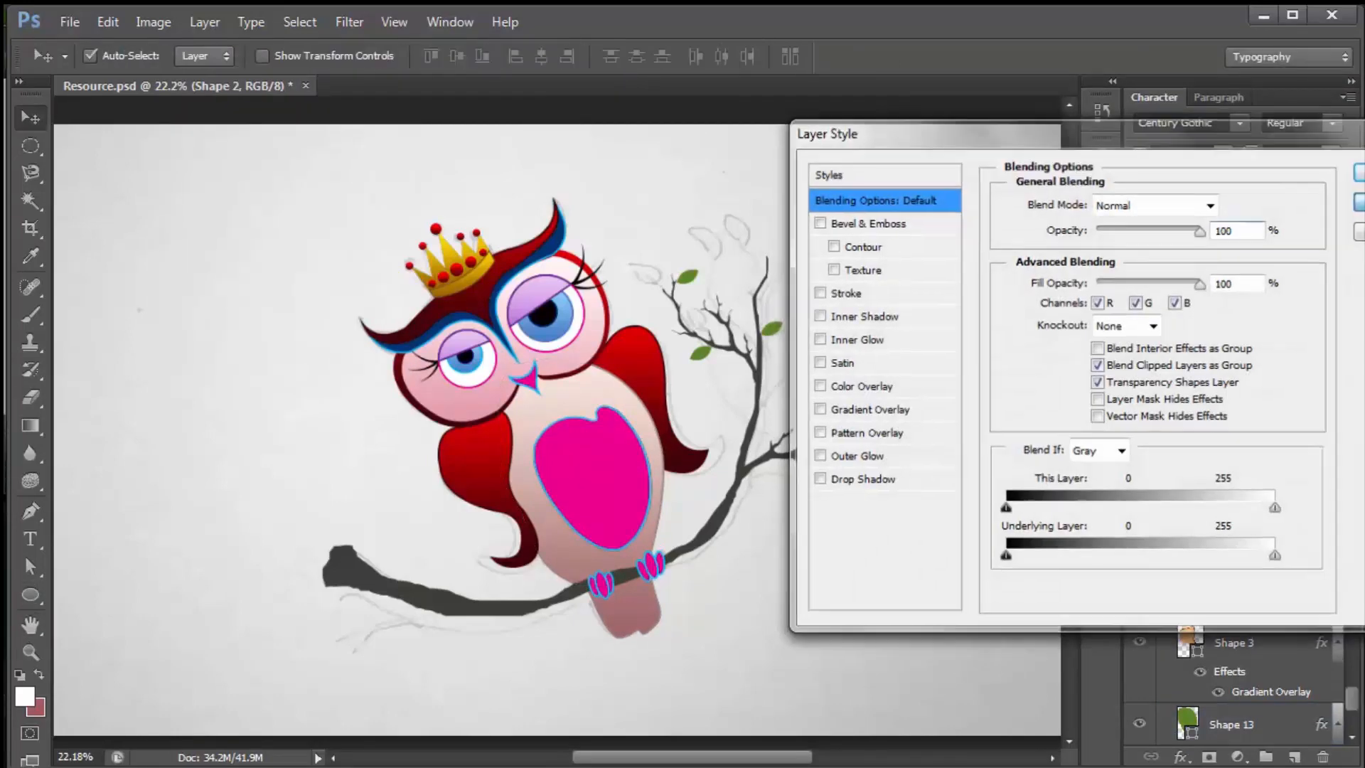
right_click(1293, 685)
click(1265, 562)
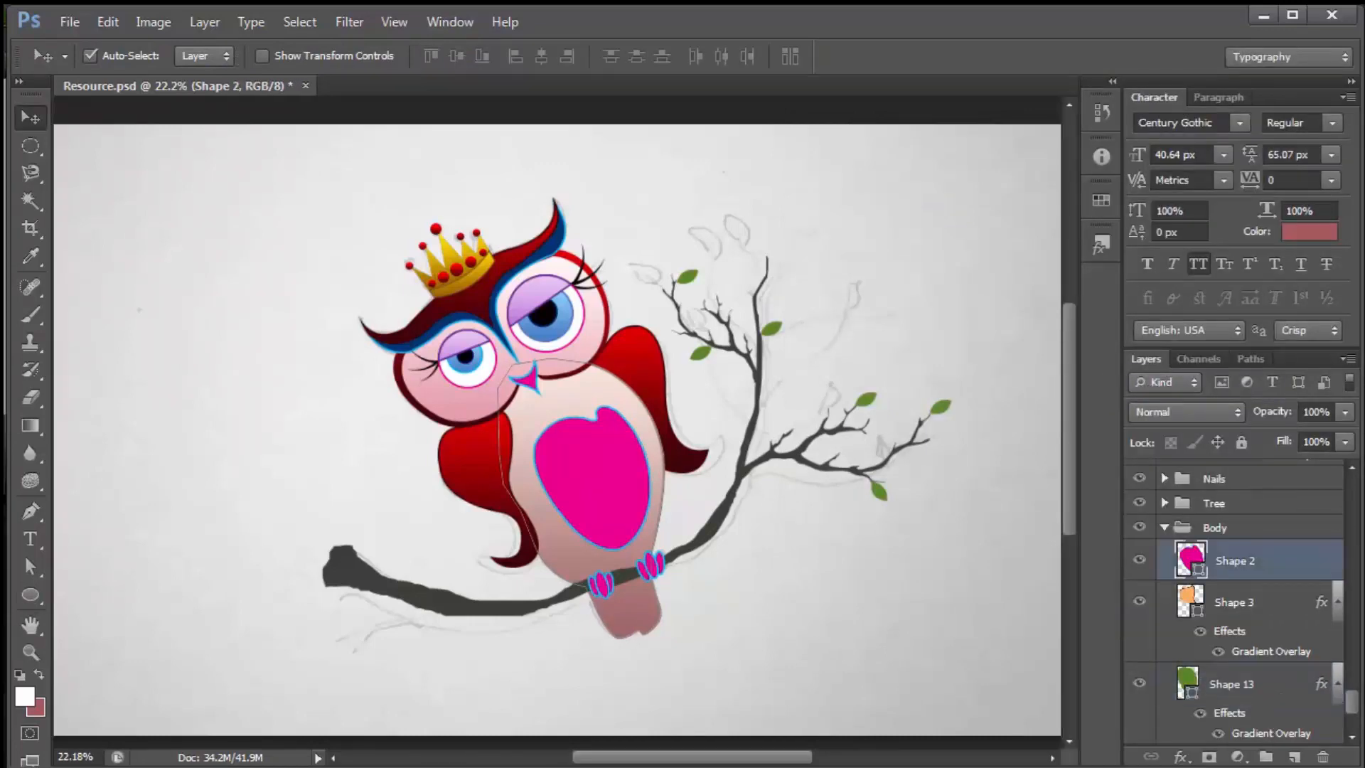
right_click(1265, 562)
click(1114, 410)
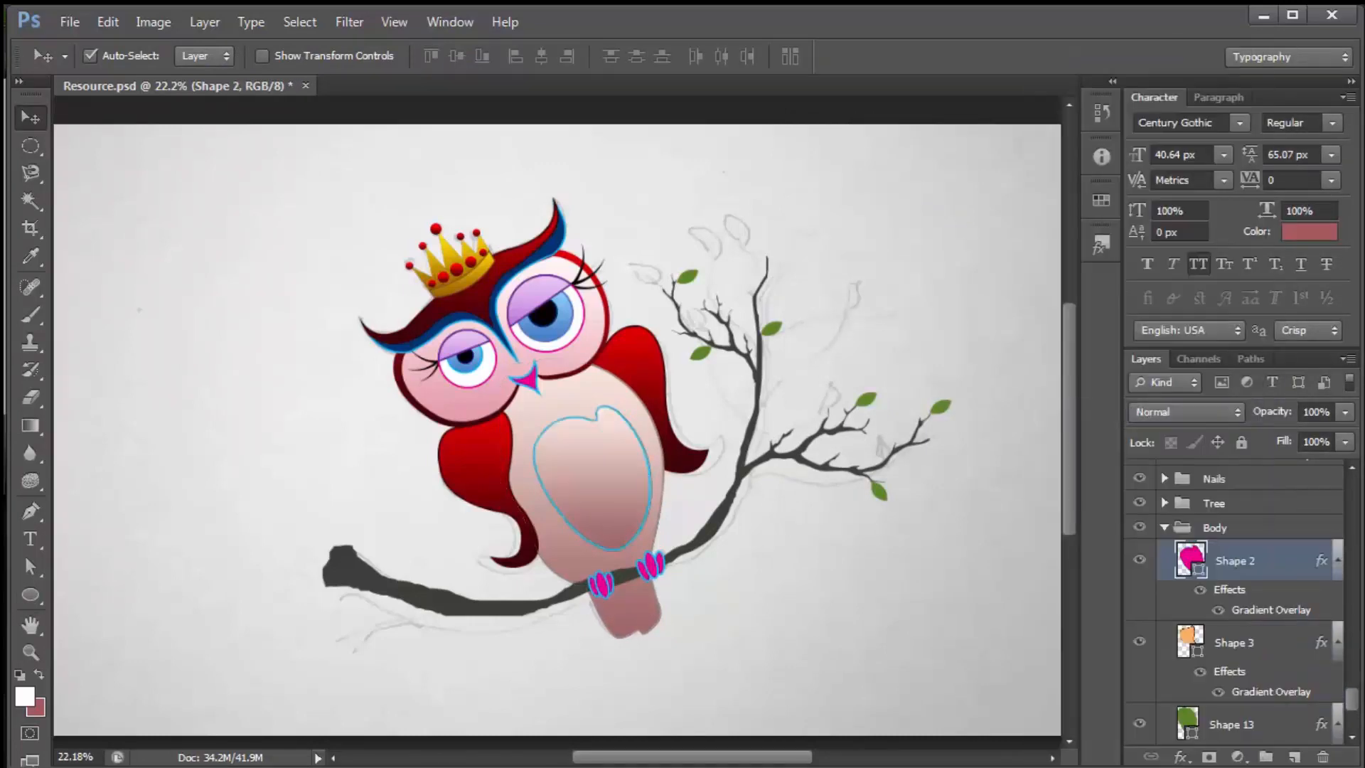
Set the belly's gradient overlay scale to 150% and shift the gradient slightly downward on the belly
double_click(1271, 610)
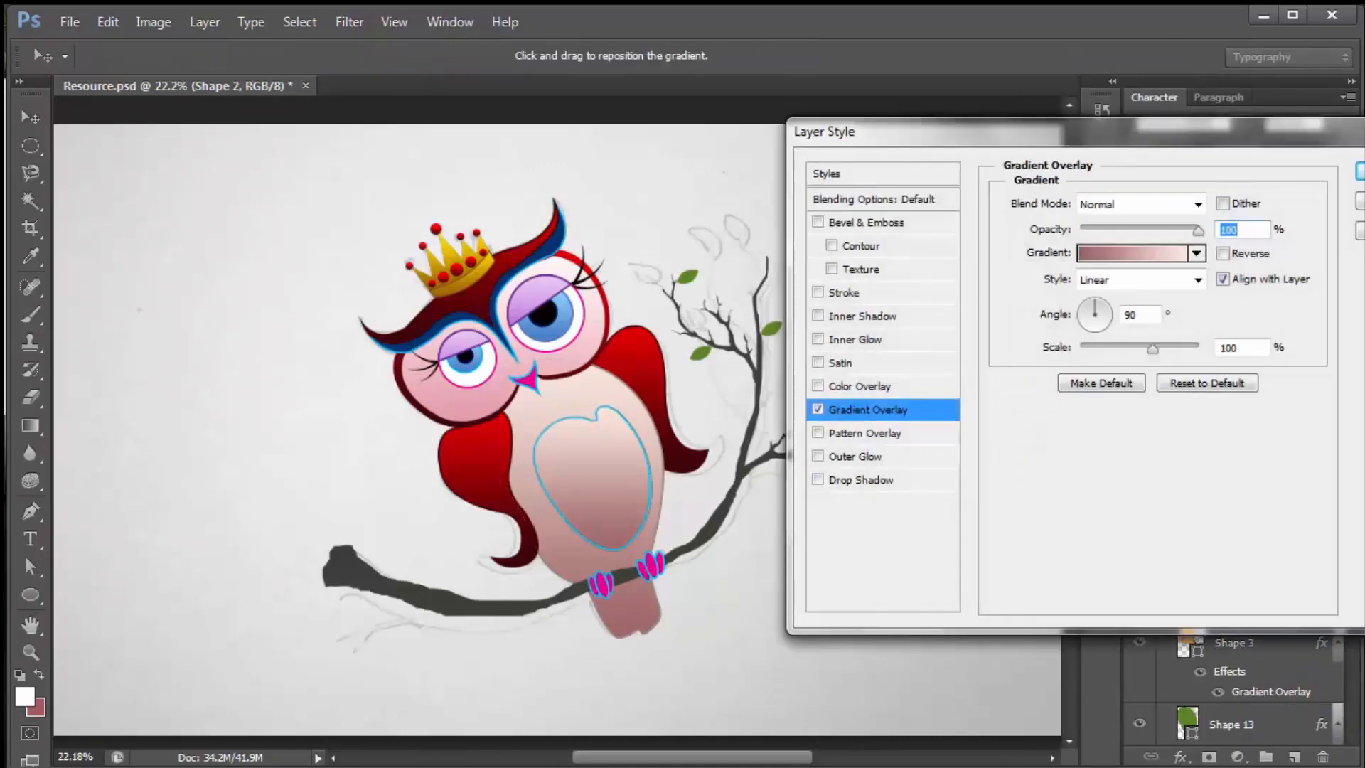
drag(1155, 348, 1201, 348)
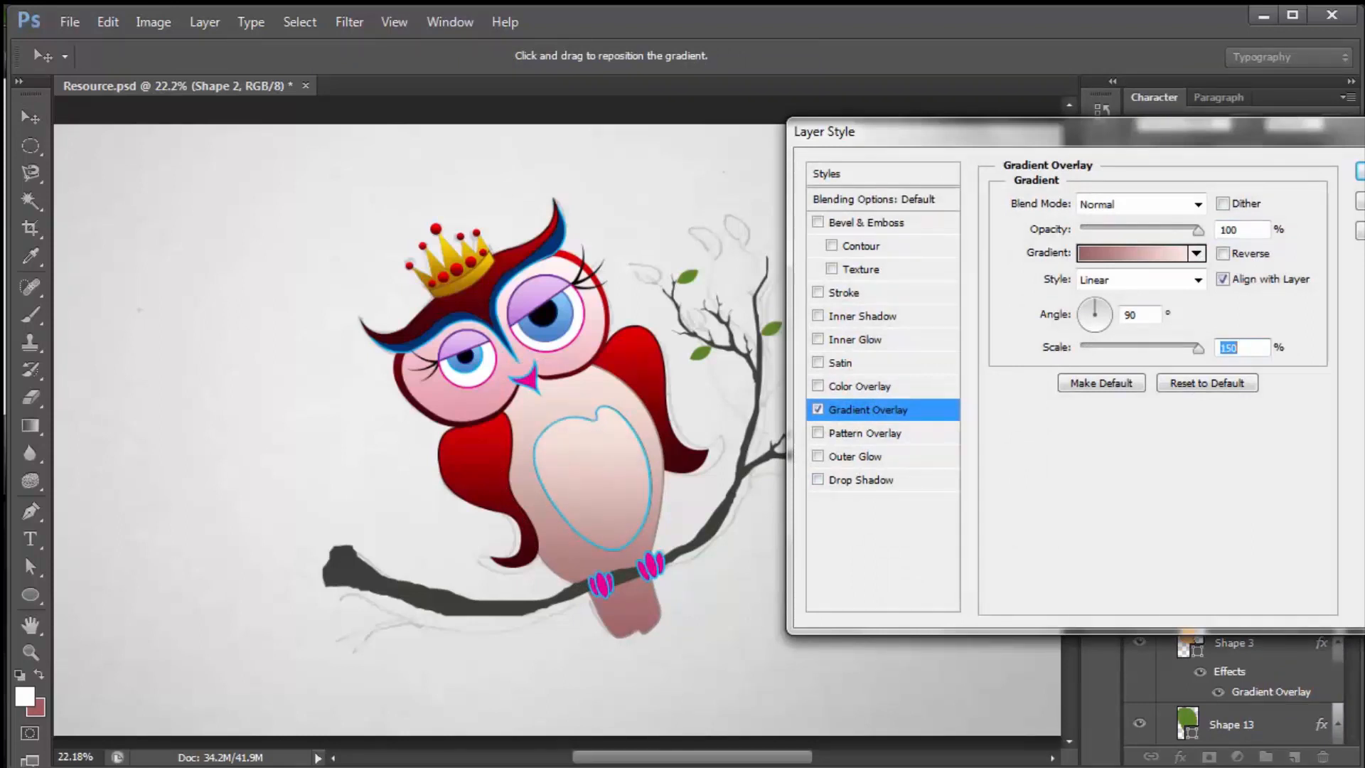
drag(596, 462, 597, 487)
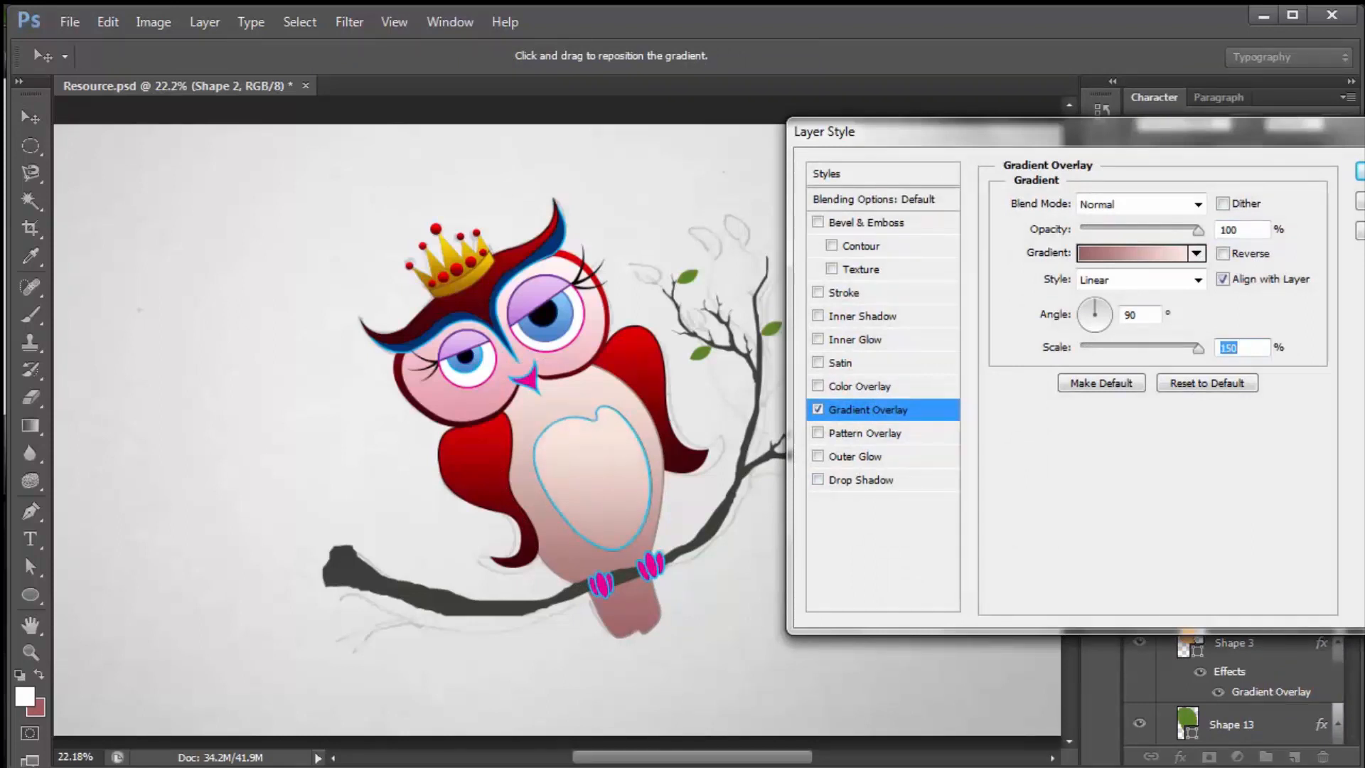
Add a white #ffffff color overlay at 46% opacity to the belly (Shape 2) and apply the layer style
click(860, 386)
click(1228, 204)
click(927, 219)
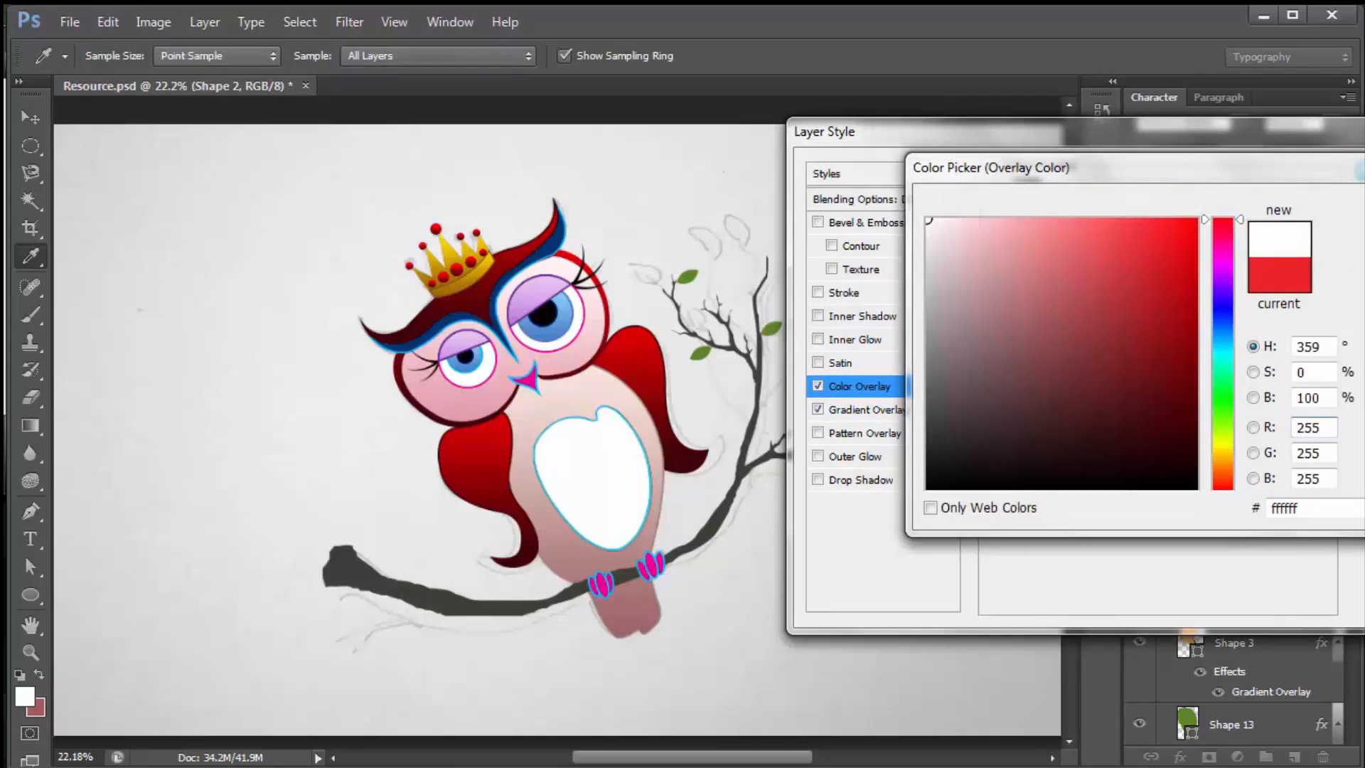
key(Return)
drag(1186, 232, 1129, 231)
key(Return)
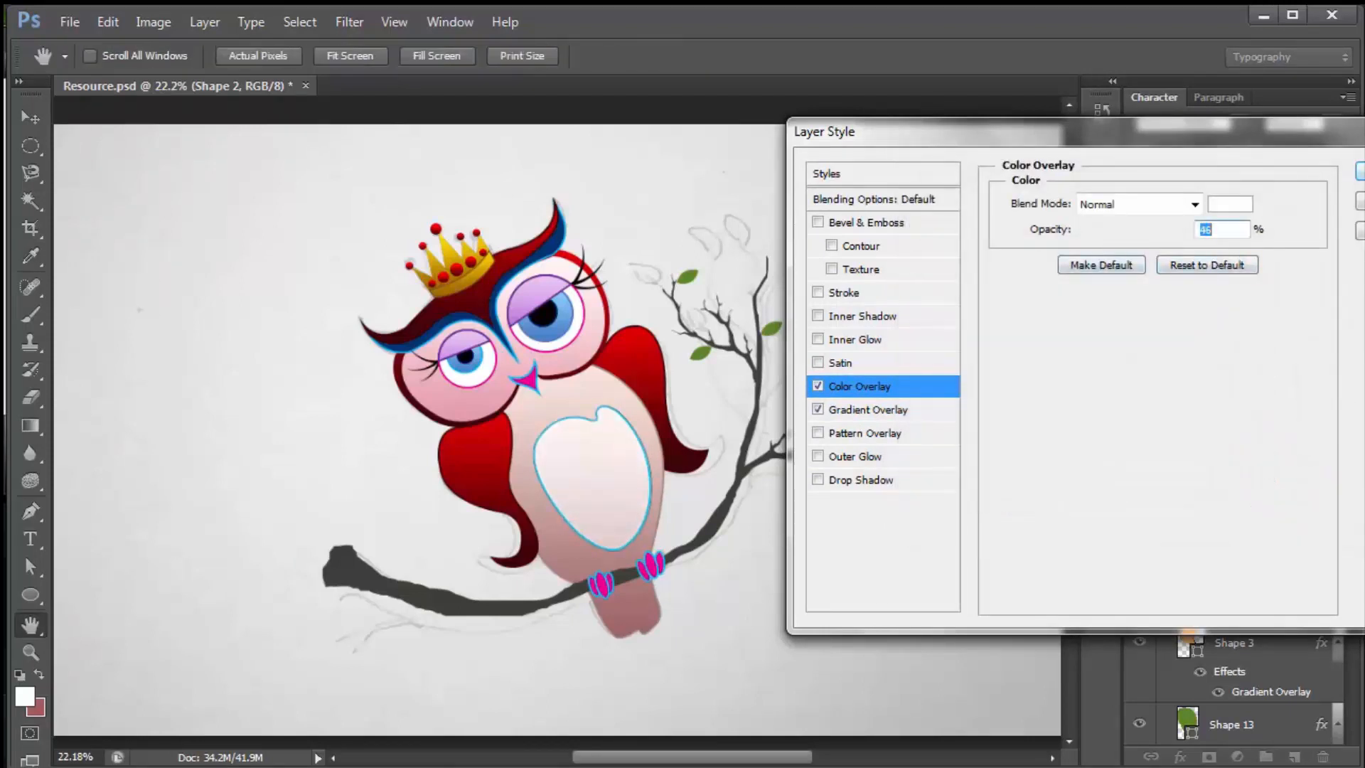
Move the belly shape (Shape 2) slightly up on the body and recolor its stroke grayish brown
drag(592, 458, 593, 441)
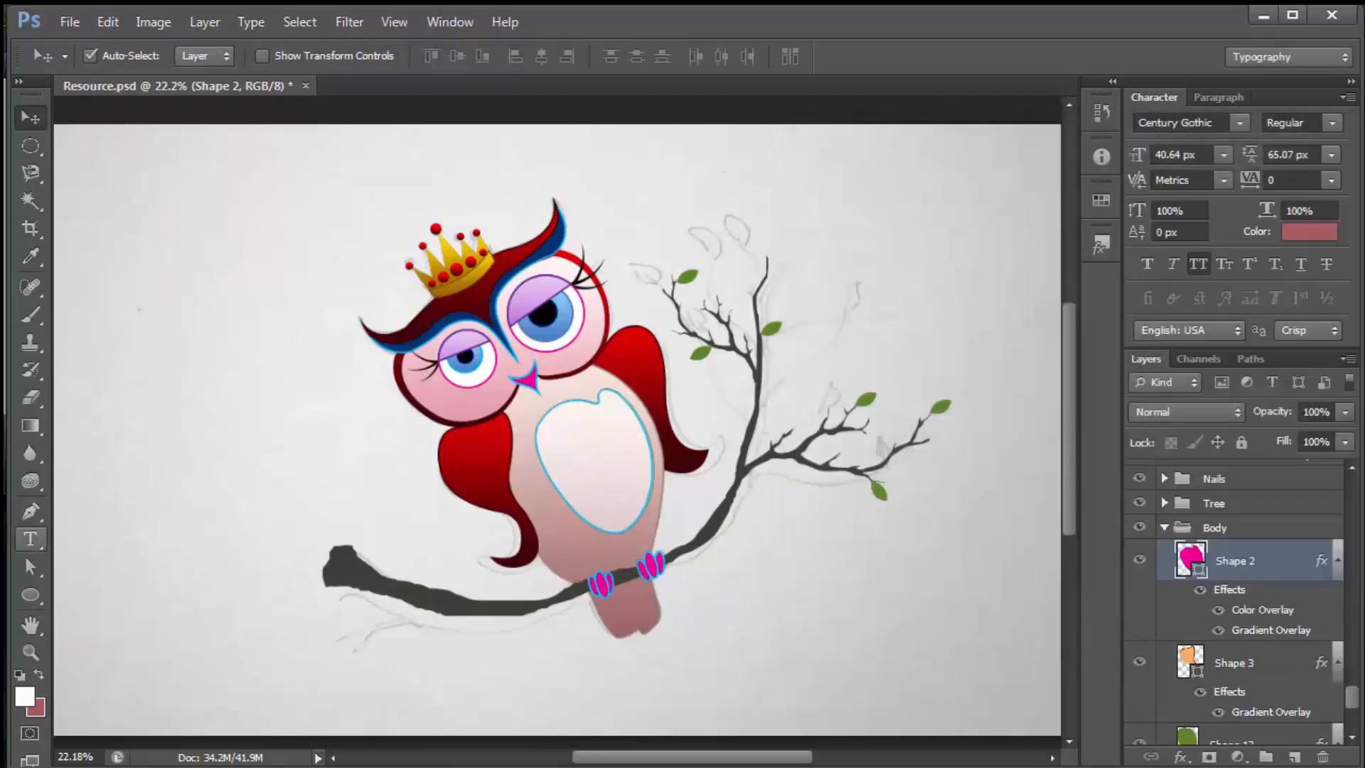
click(30, 594)
click(280, 56)
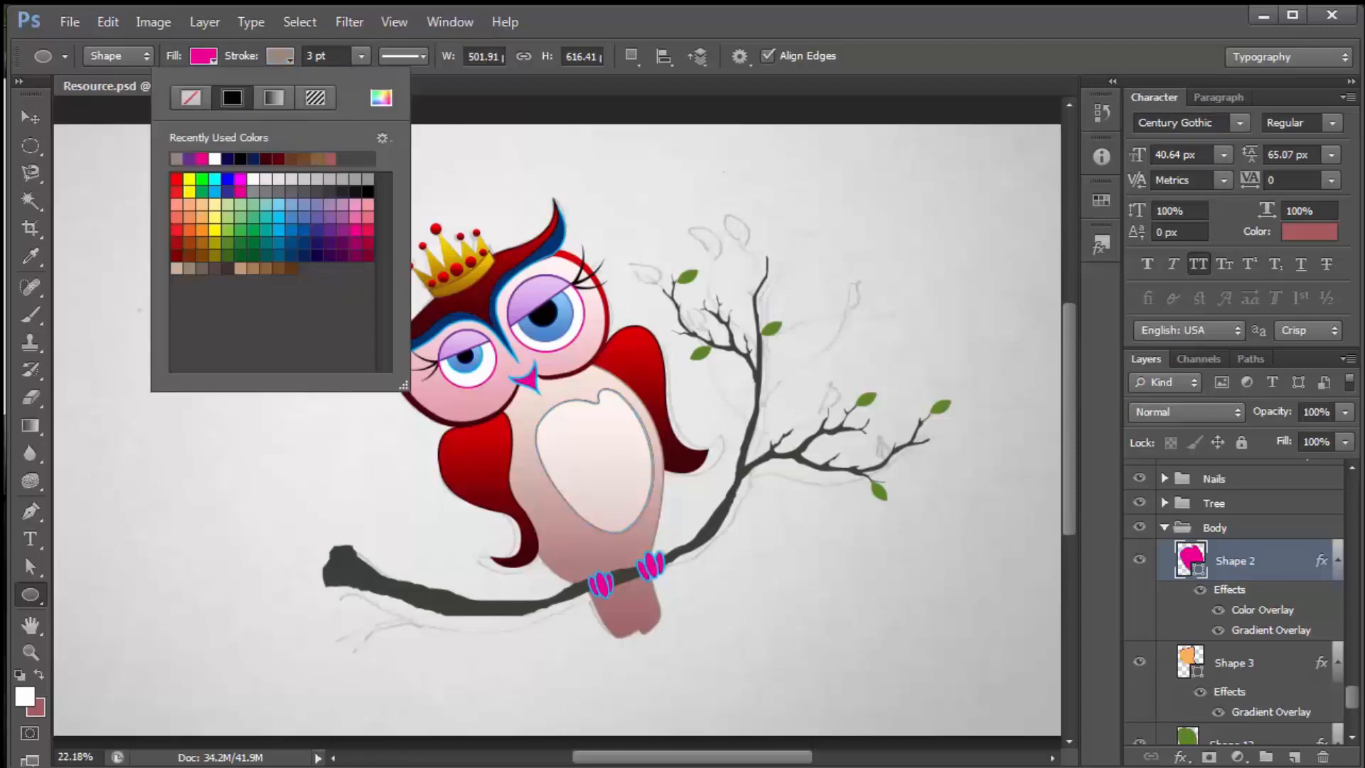
click(30, 118)
click(177, 214)
click(1235, 561)
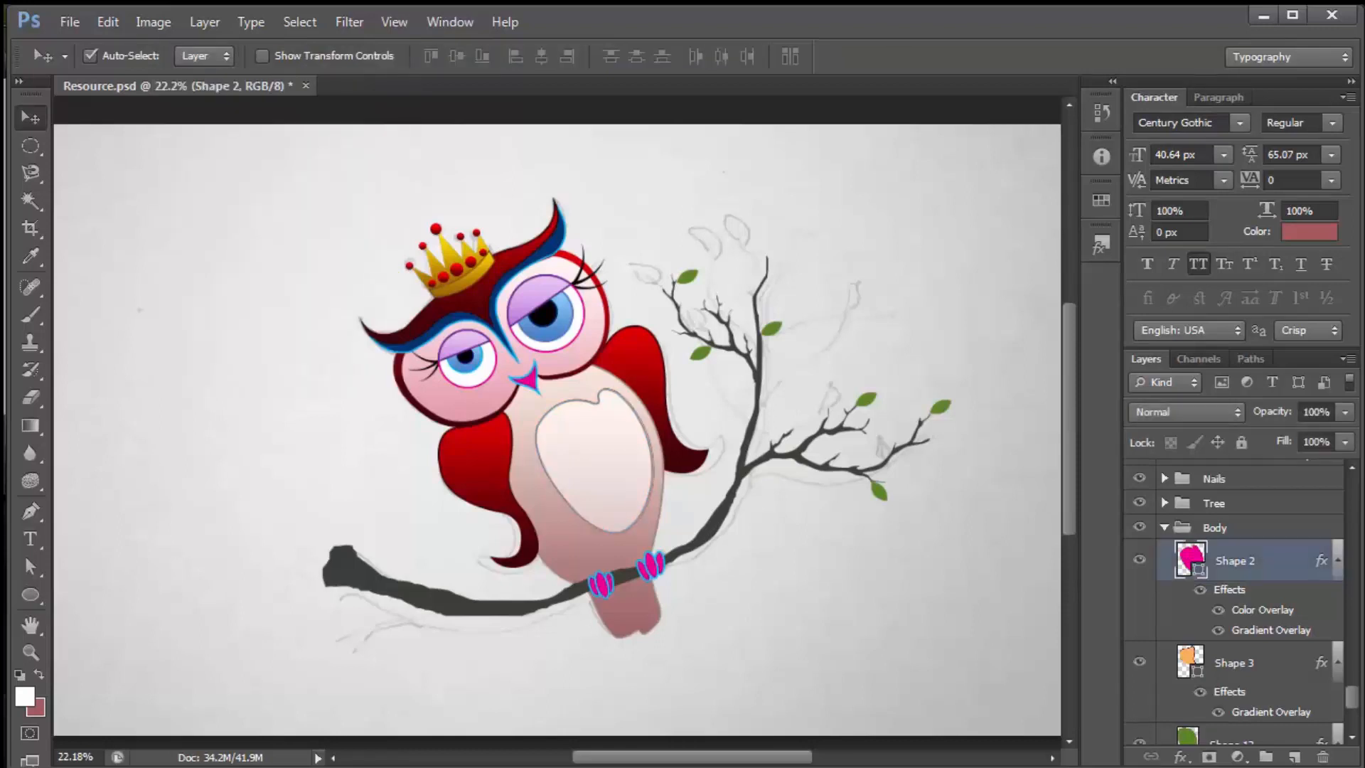
Change the belly's (Shape 2) stroke to the light beige swatch and deselect the layer
click(30, 594)
click(204, 56)
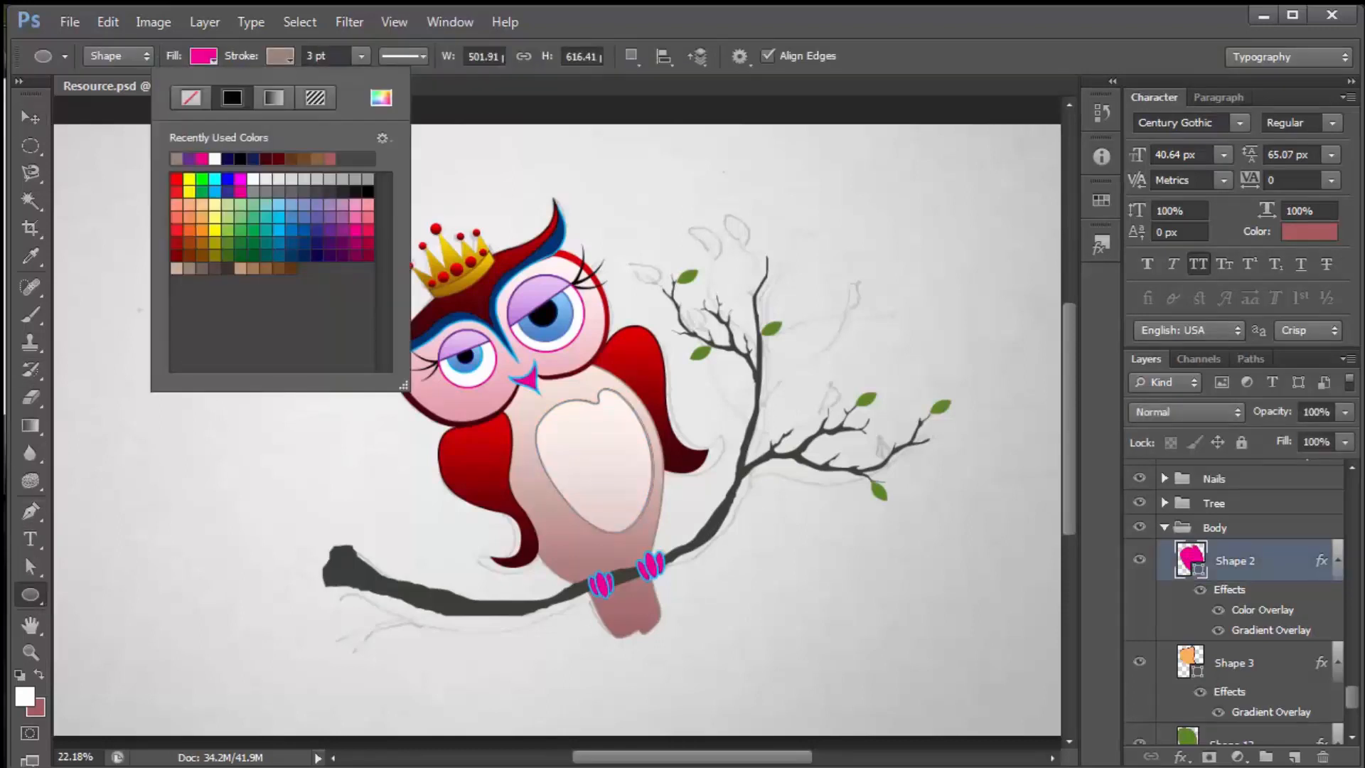
click(176, 268)
click(204, 57)
click(30, 118)
click(163, 227)
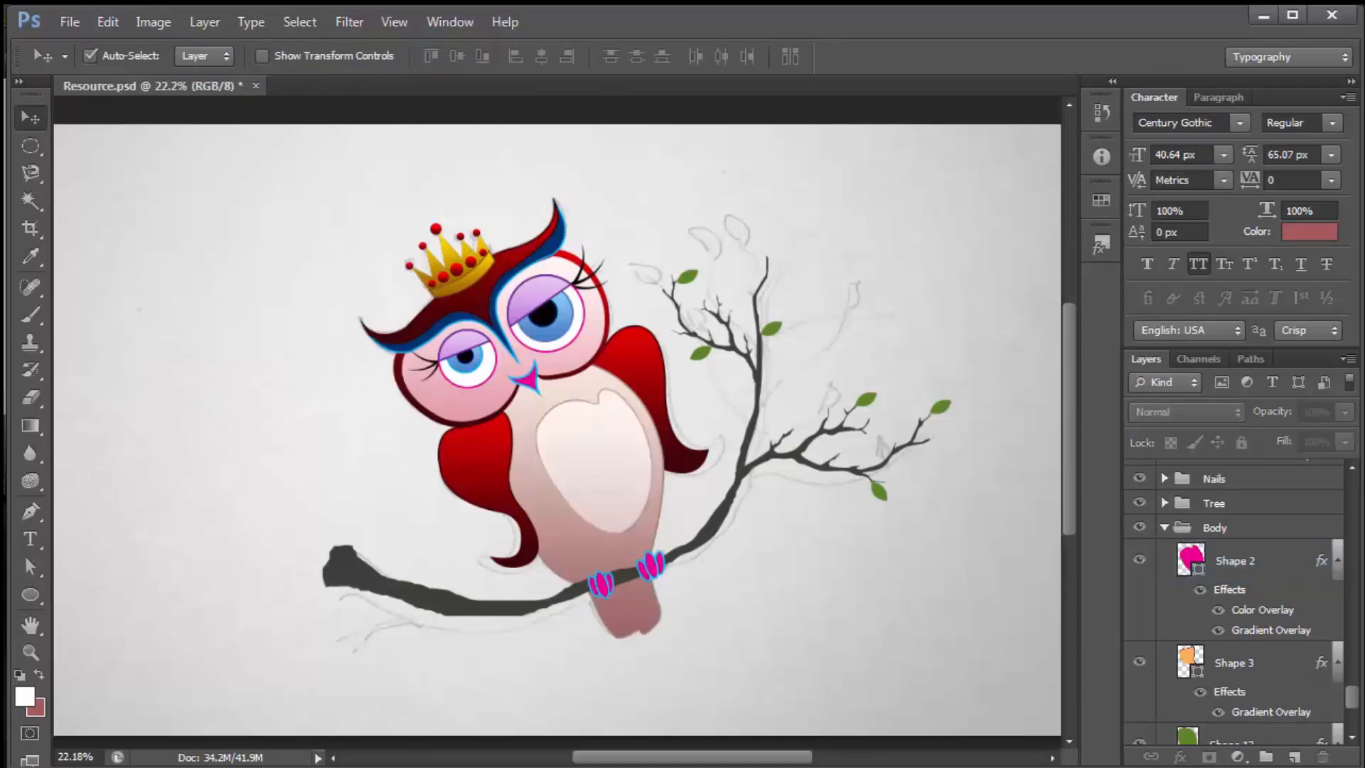
Select all the Ellipse 2 nail layers in the Nails group and set their stroke to dark maroon
scroll(163, 228, down, 2)
scroll(557, 423, up, 5)
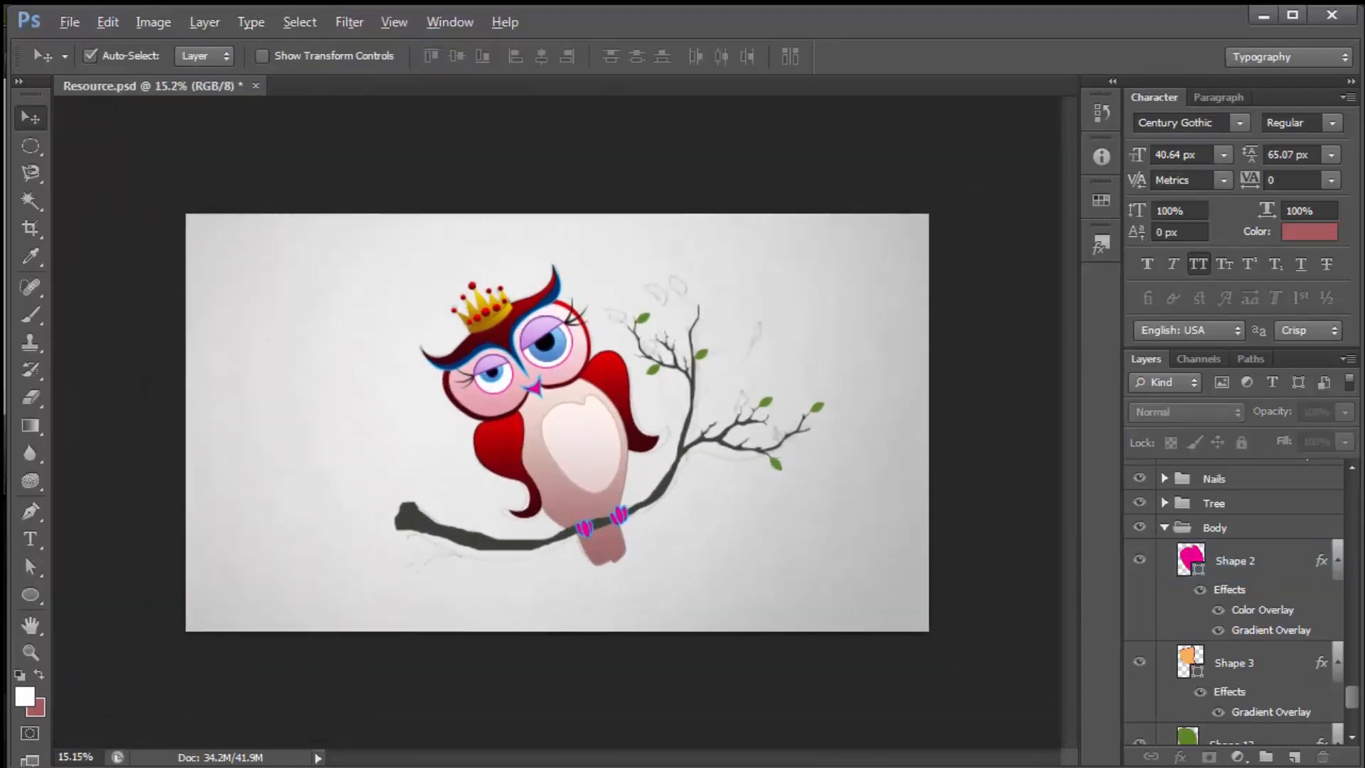
scroll(595, 573, up, 2)
click(597, 575)
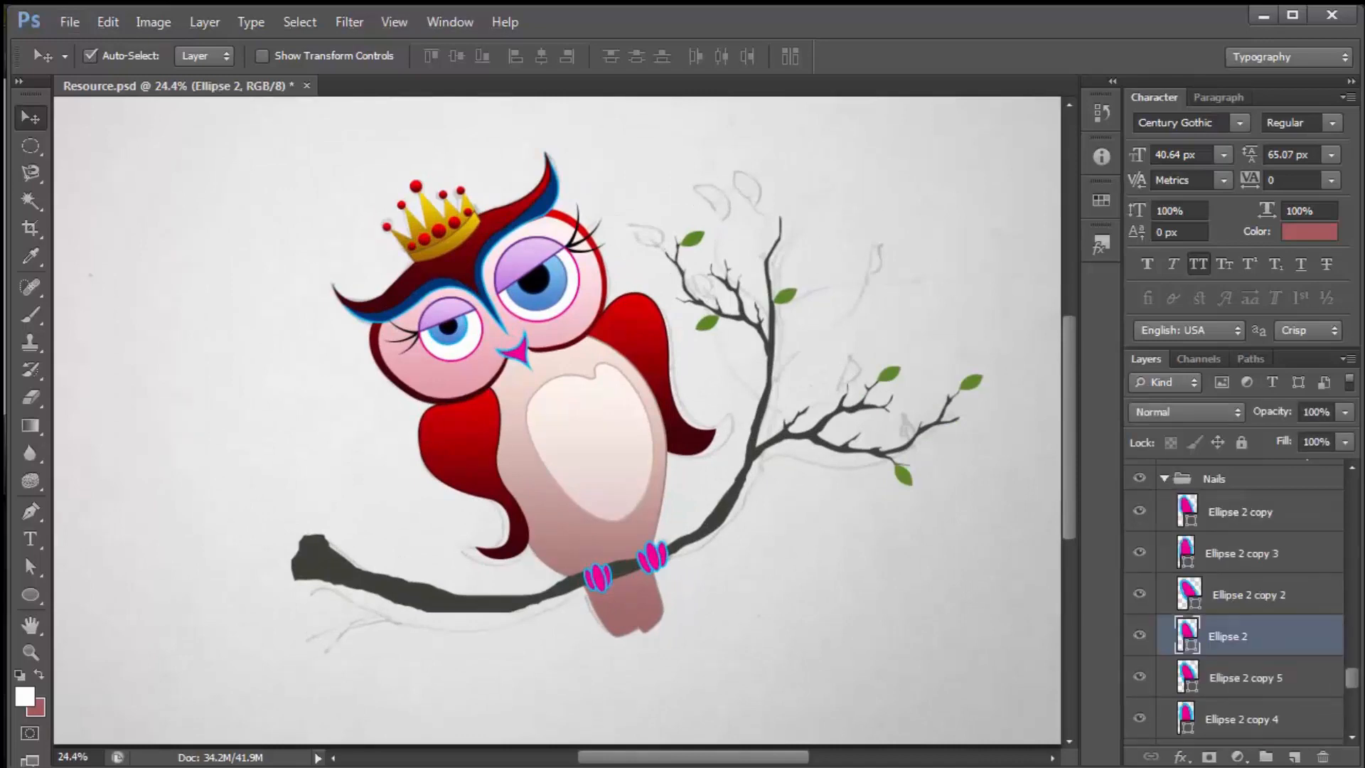
click(30, 595)
click(30, 118)
scroll(1251, 675, down, 1)
click(1252, 695)
scroll(1251, 640, up, 2)
shift+click(1252, 537)
key(u)
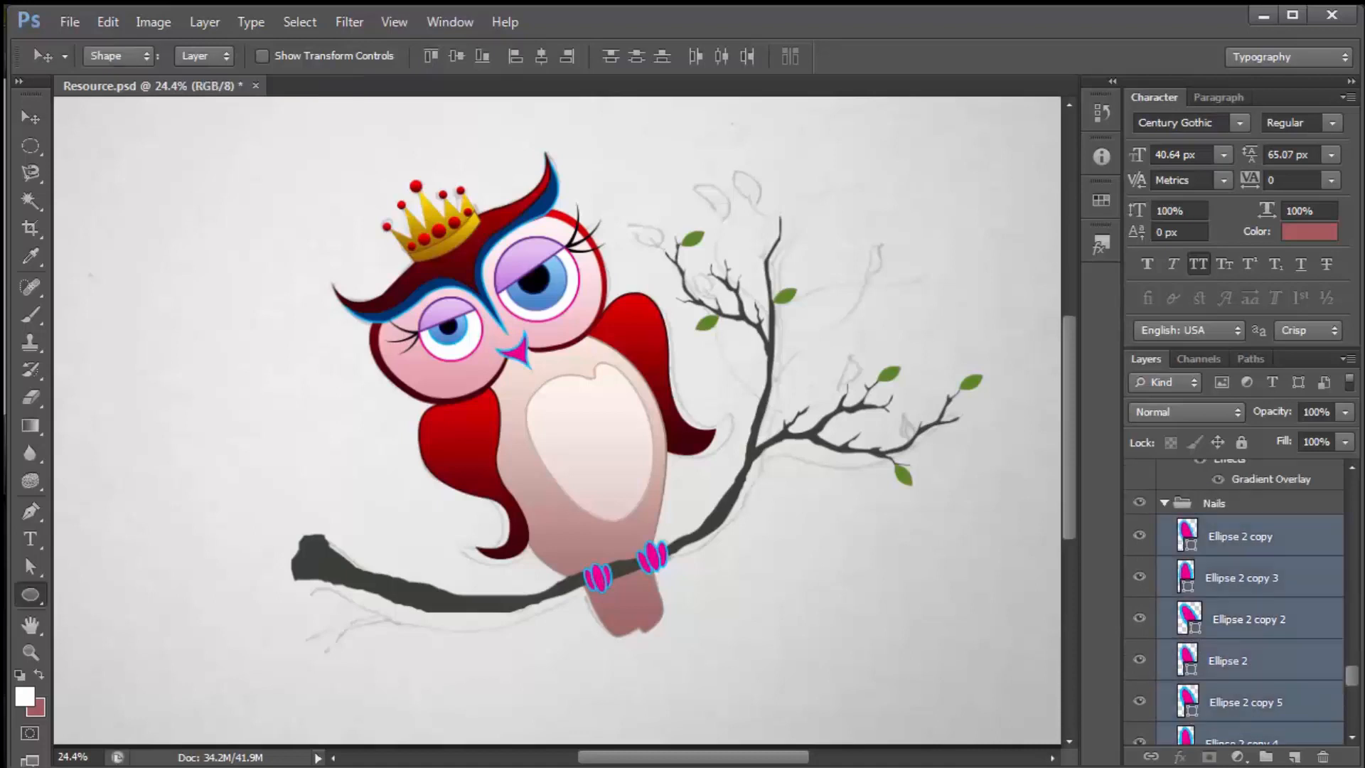
click(203, 57)
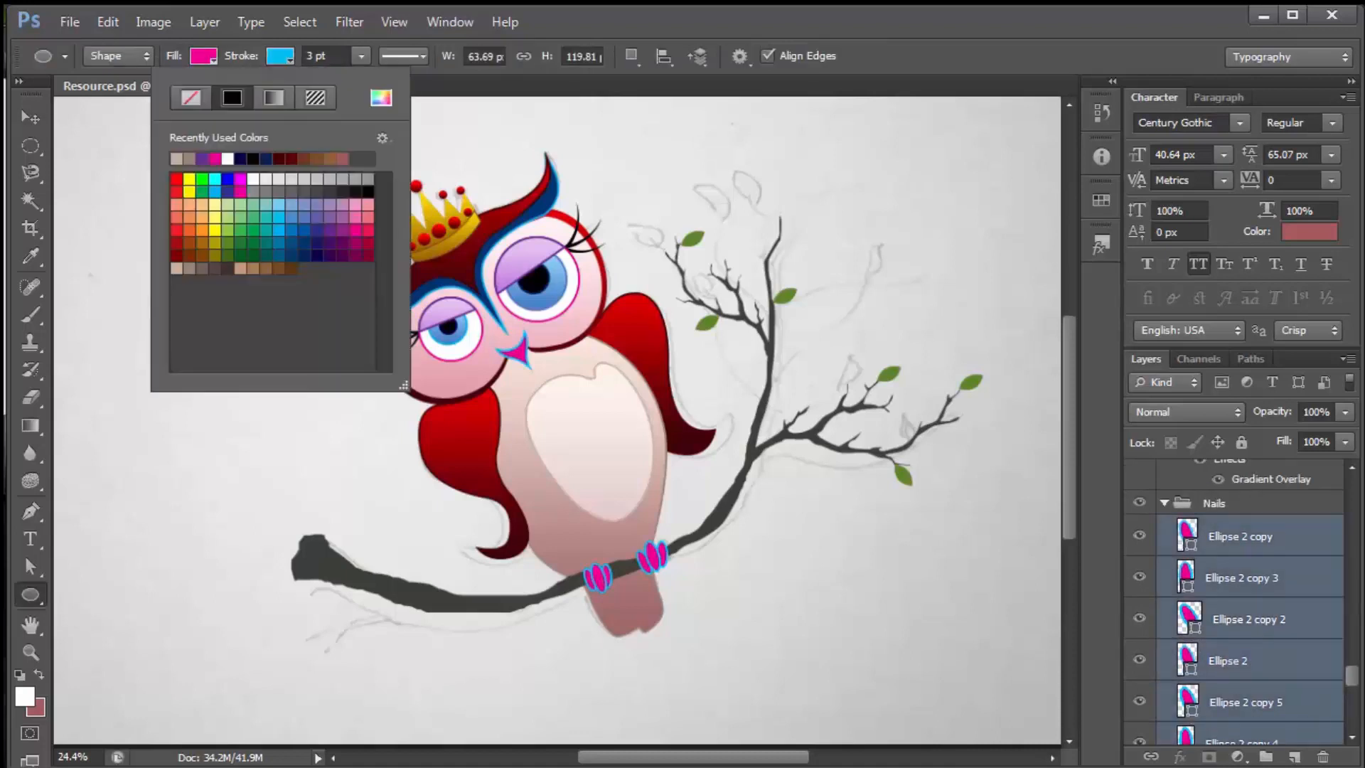
click(278, 159)
key(Return)
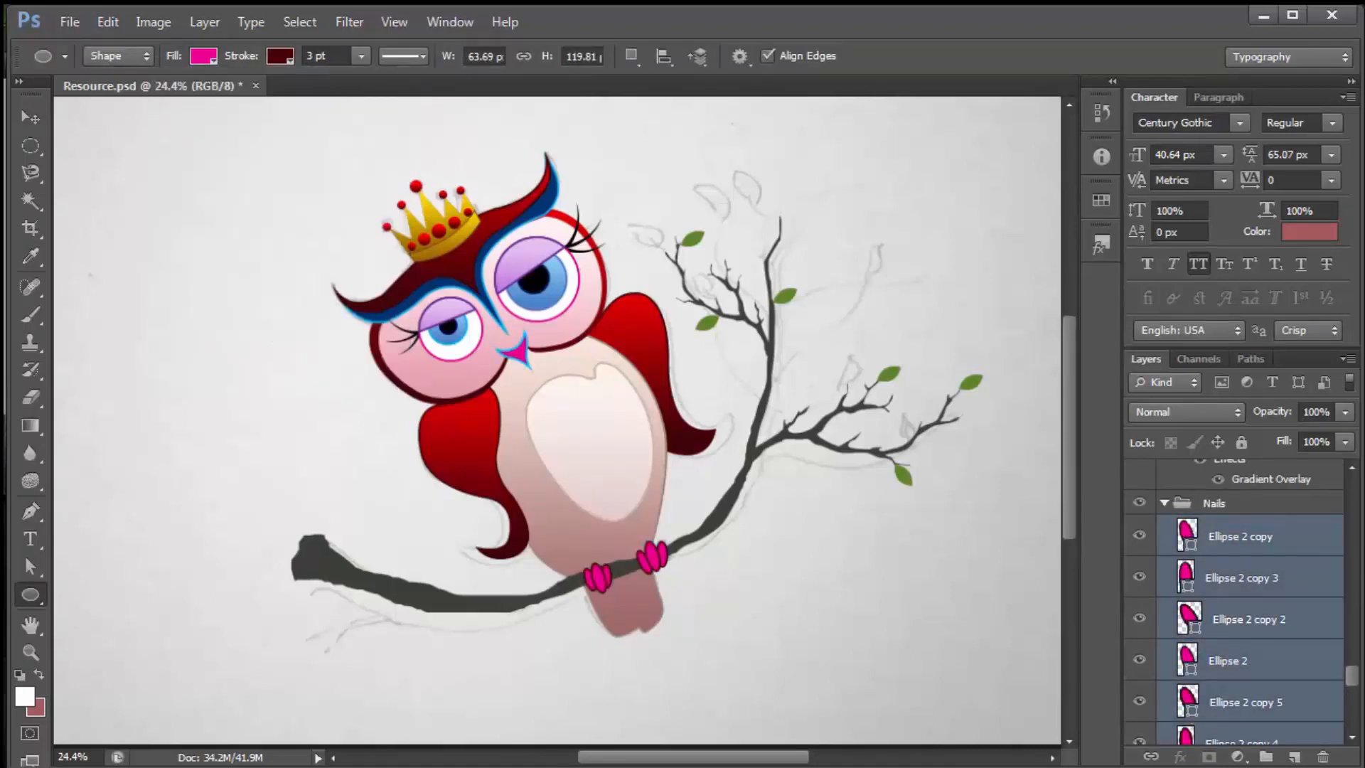
Add a gradient overlay from black to dark red #7f2c2c to the nail layer Ellipse 2 copy
double_click(1311, 537)
click(868, 410)
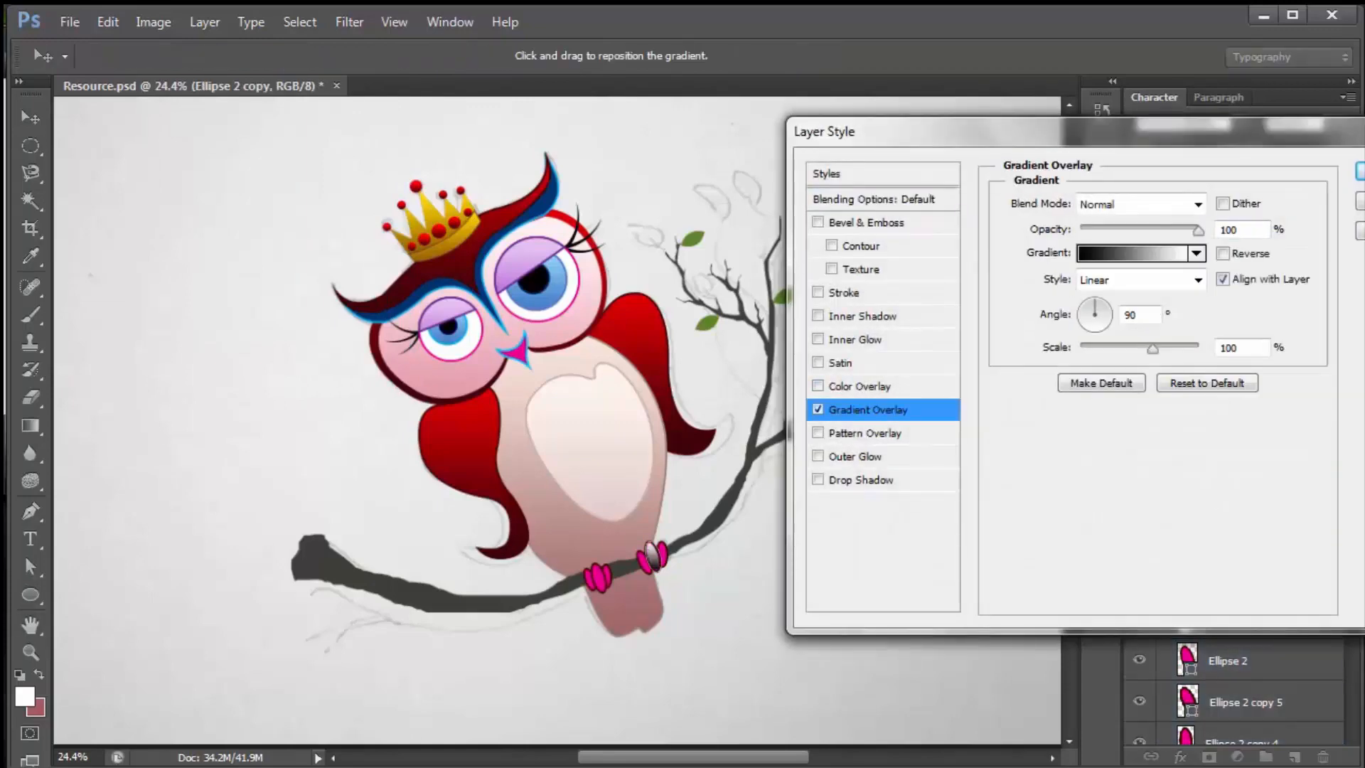
click(1132, 254)
double_click(1354, 430)
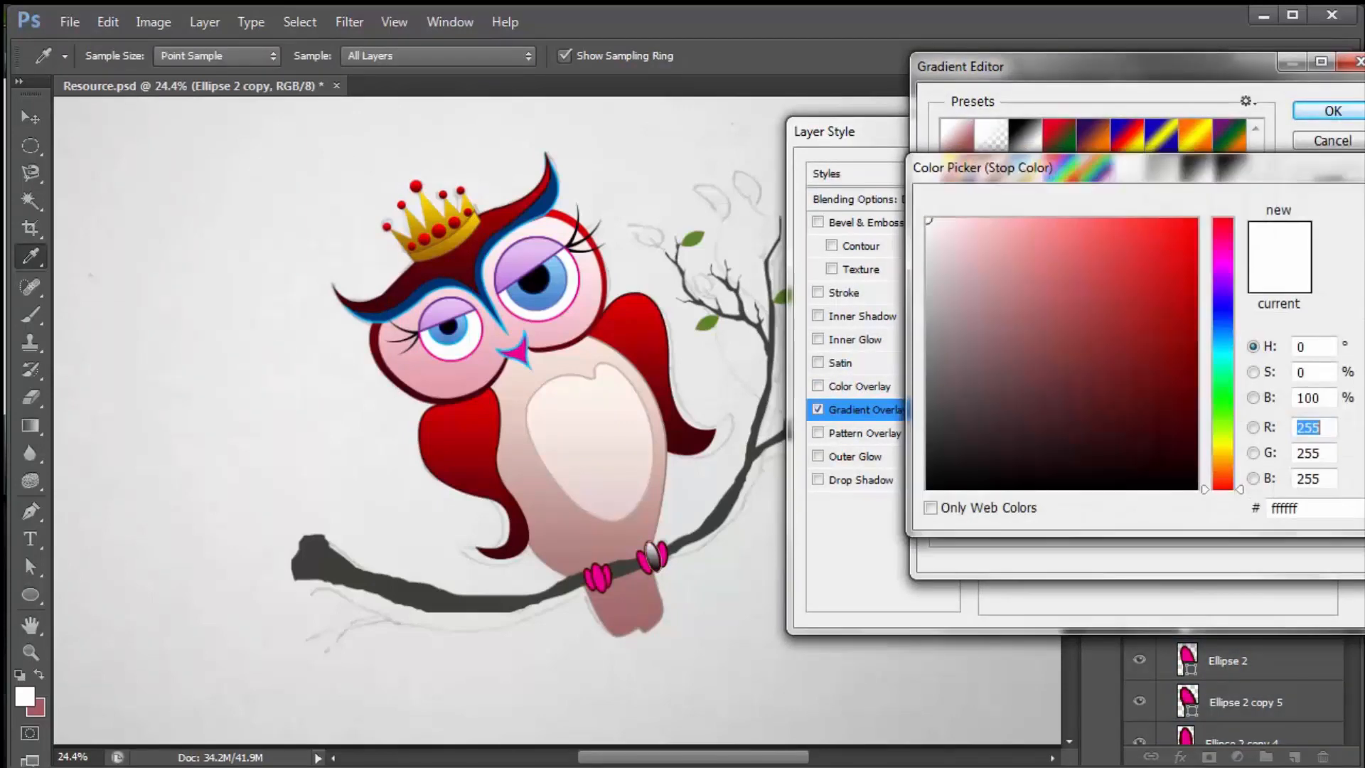
drag(1120, 354, 1103, 354)
key(Return)
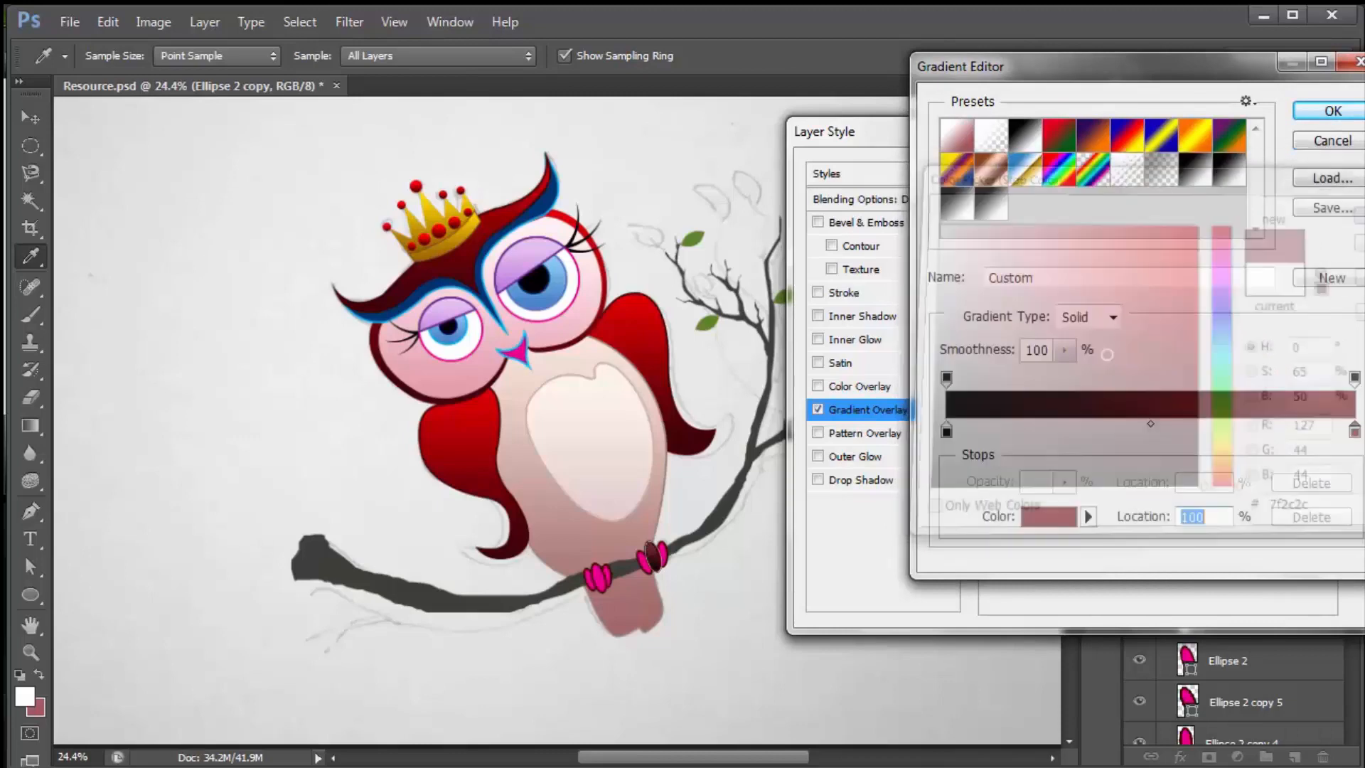
key(Return)
key(Return)
Copy the layer style of Ellipse 2 copy and paste it onto all the other nail layers
right_click(1272, 537)
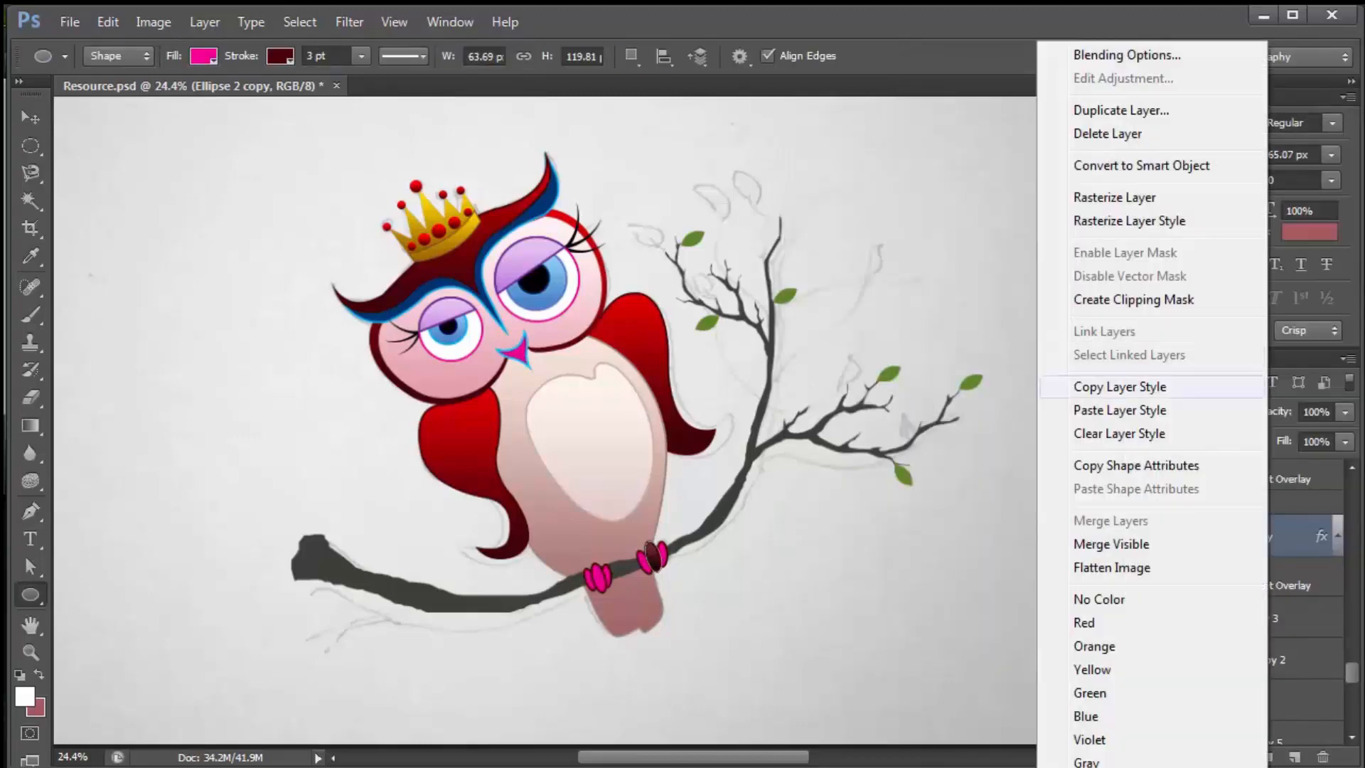
click(1209, 386)
click(1251, 618)
scroll(1251, 618, down, 3)
shift+click(1270, 662)
right_click(1269, 662)
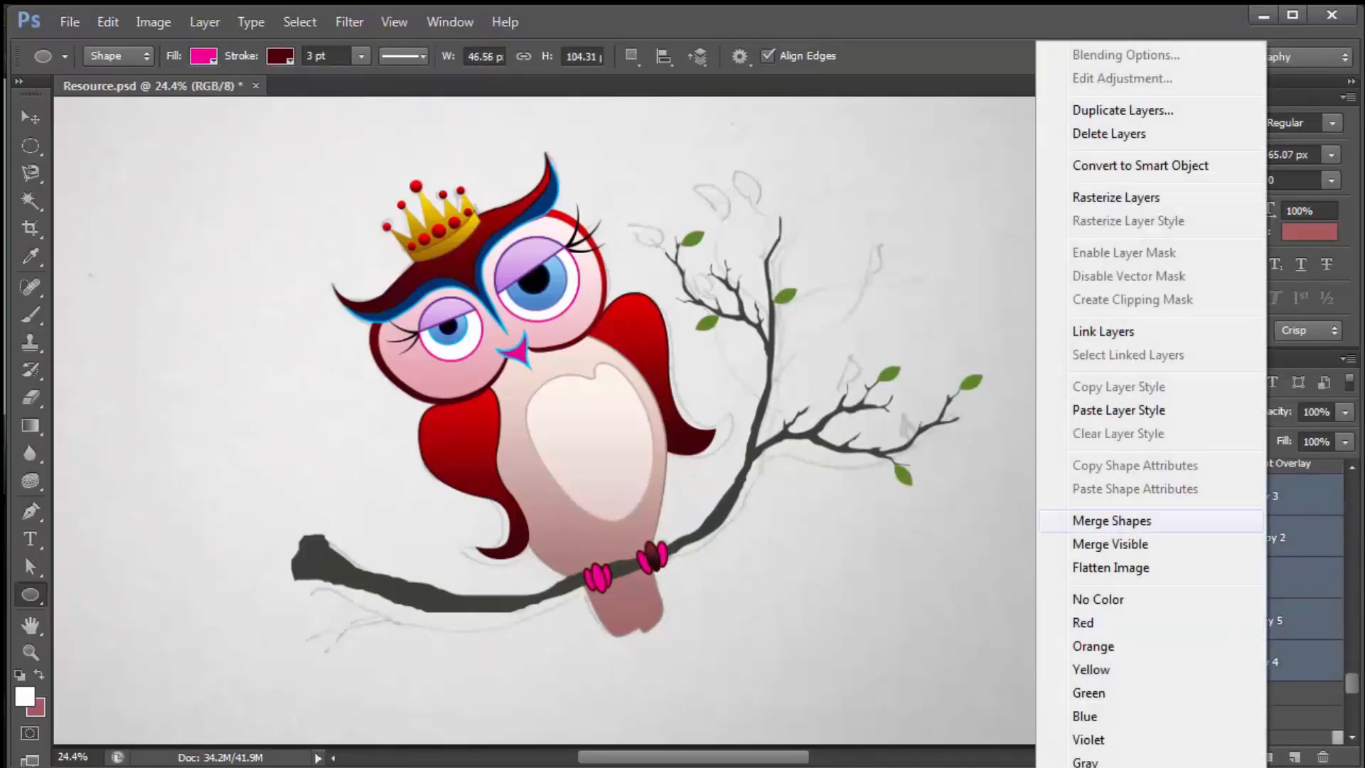
click(1201, 409)
click(30, 117)
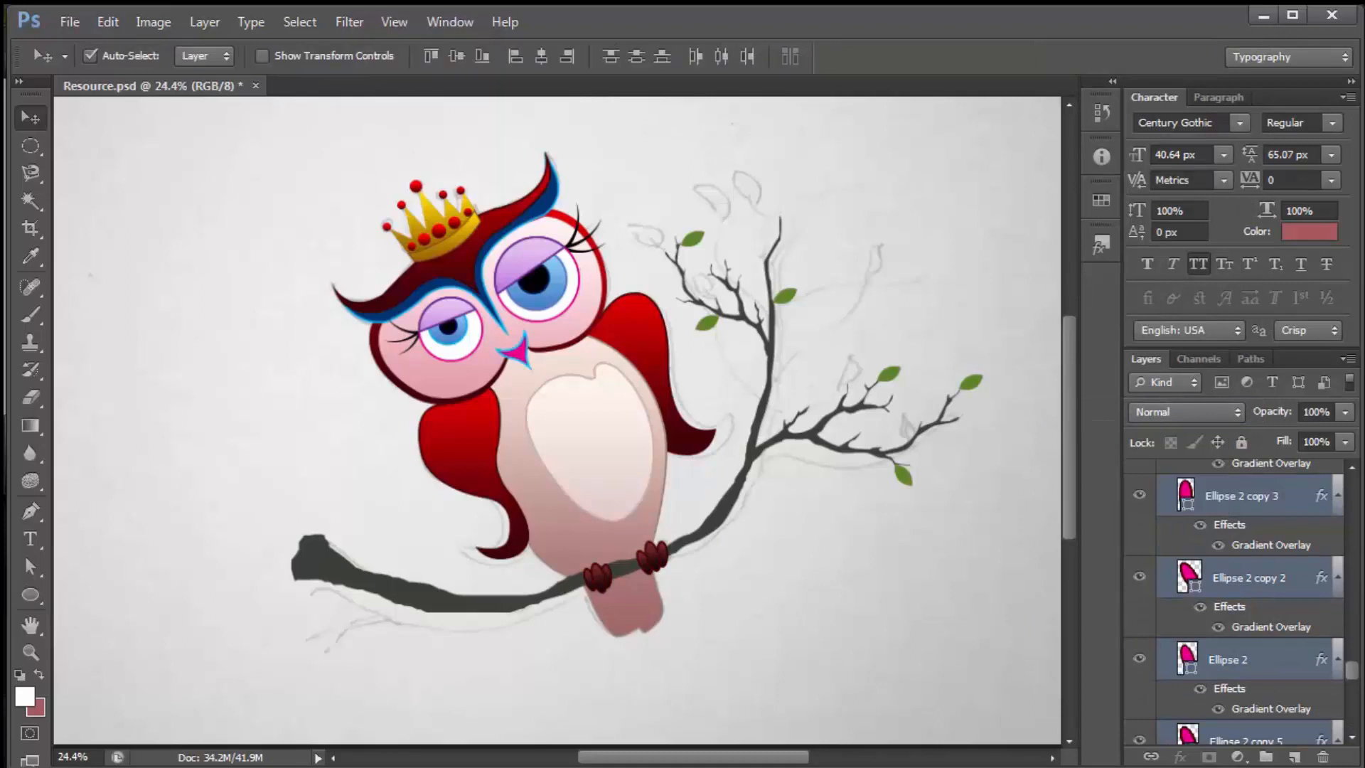
click(184, 285)
scroll(185, 285, down, 1)
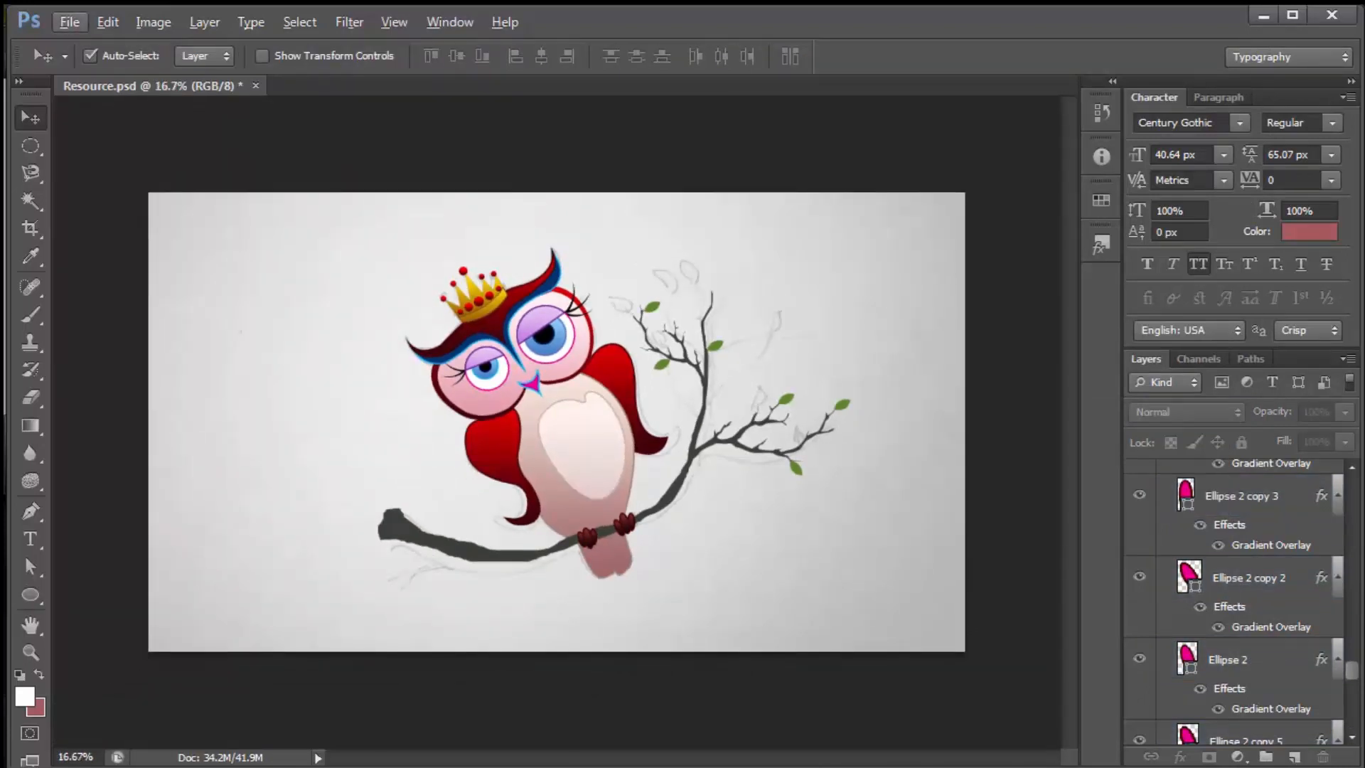
Add a darker #7d4b4c stop at the start of the body's (Shape 13) gradient overlay and shift the existing stop inward
click(580, 512)
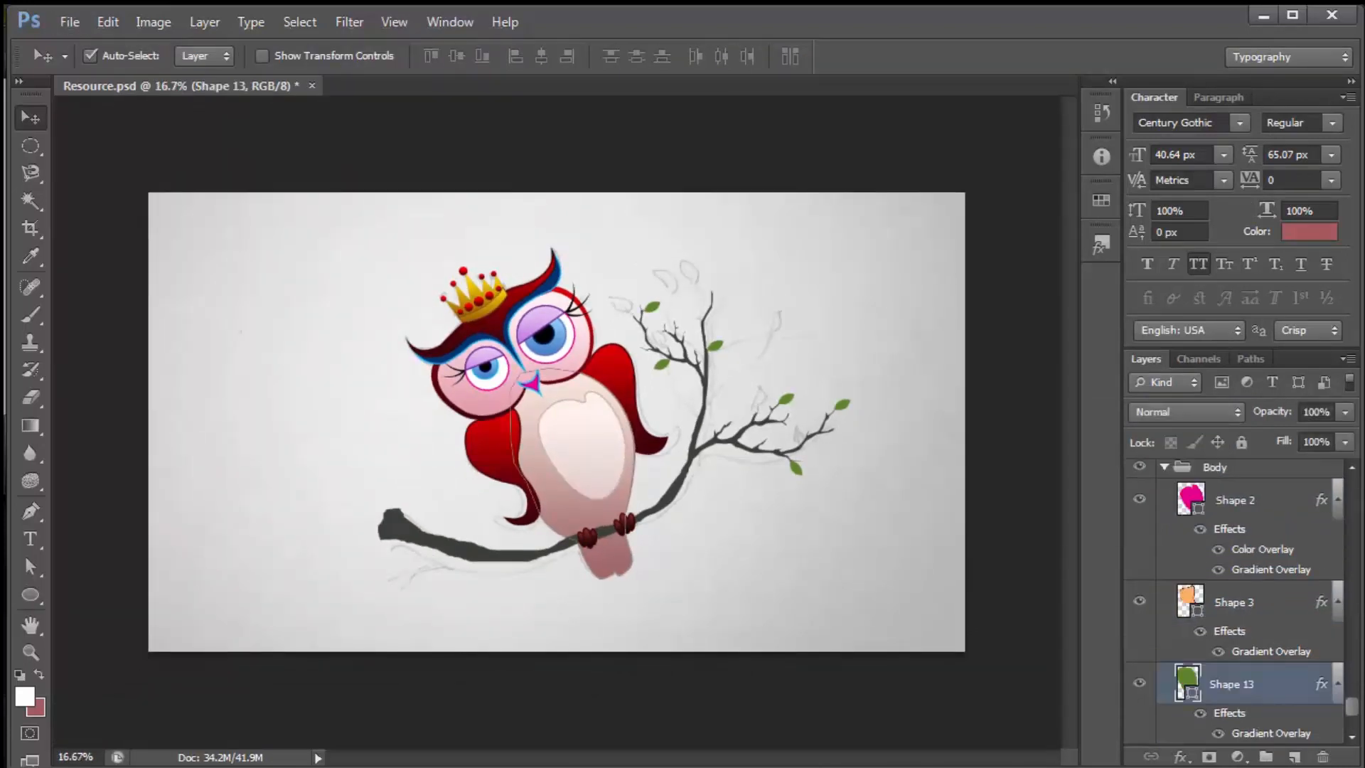
double_click(1271, 733)
click(1106, 253)
drag(946, 429, 1038, 430)
click(947, 429)
double_click(946, 430)
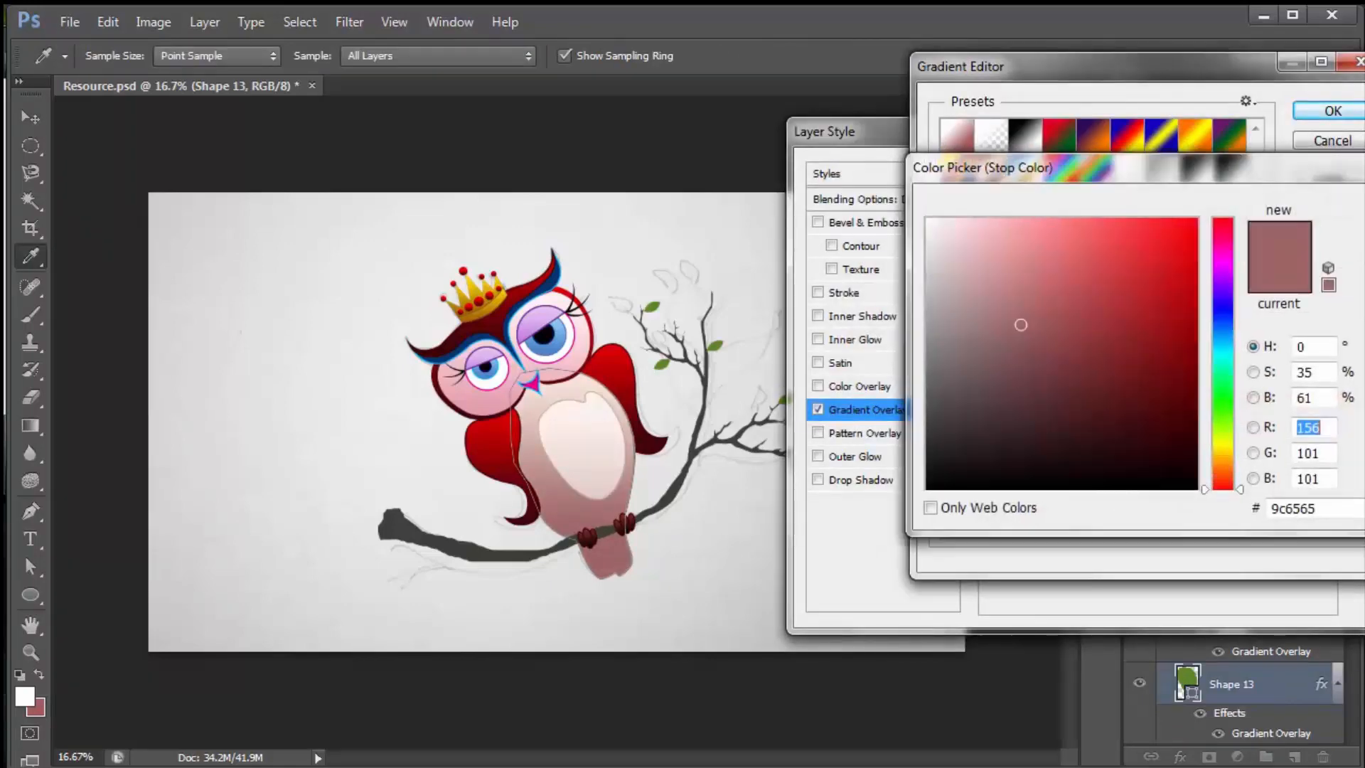
drag(1021, 324, 1034, 357)
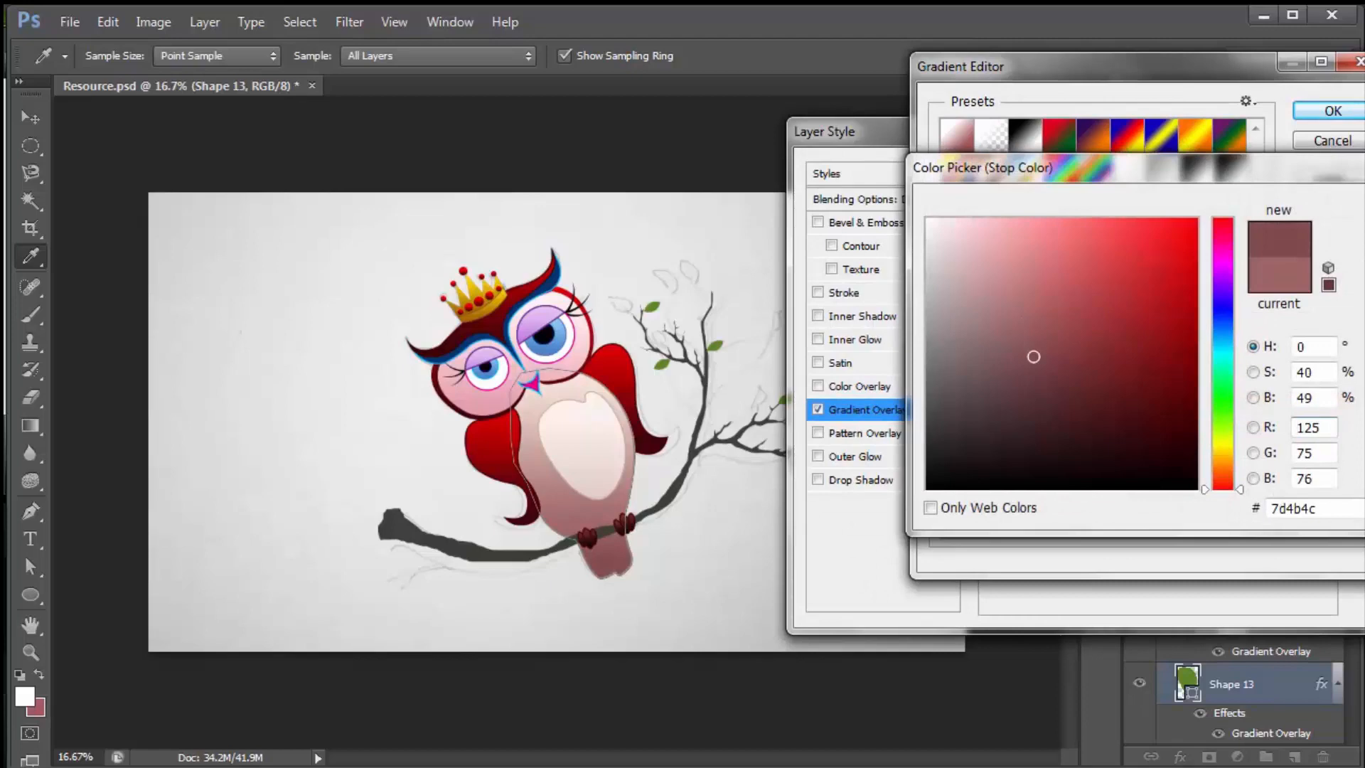
key(Return)
drag(1038, 430, 1002, 424)
key(Return)
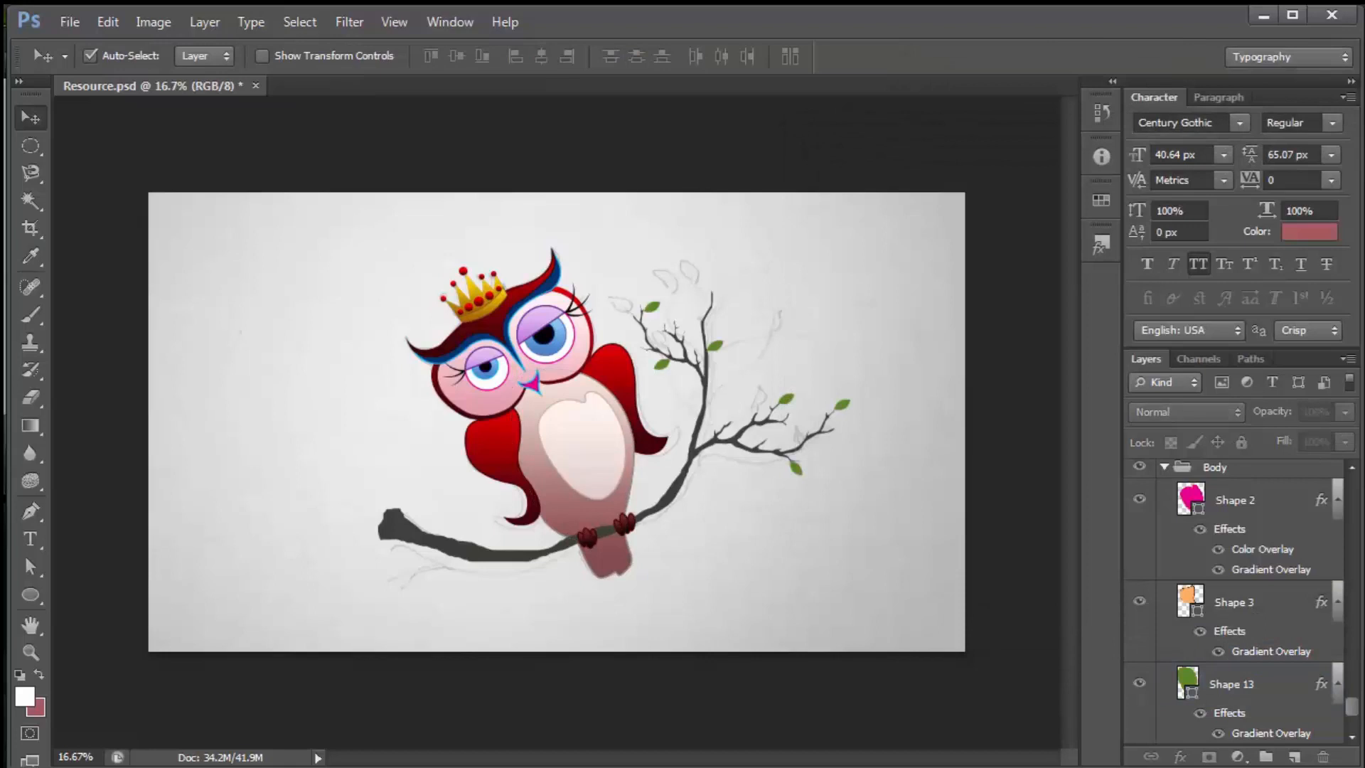
Add a gradient overlay to the main branch (Shape 14) with a dark red end stop based on the owl's colors
scroll(557, 422, down, 3)
scroll(556, 421, up, 1)
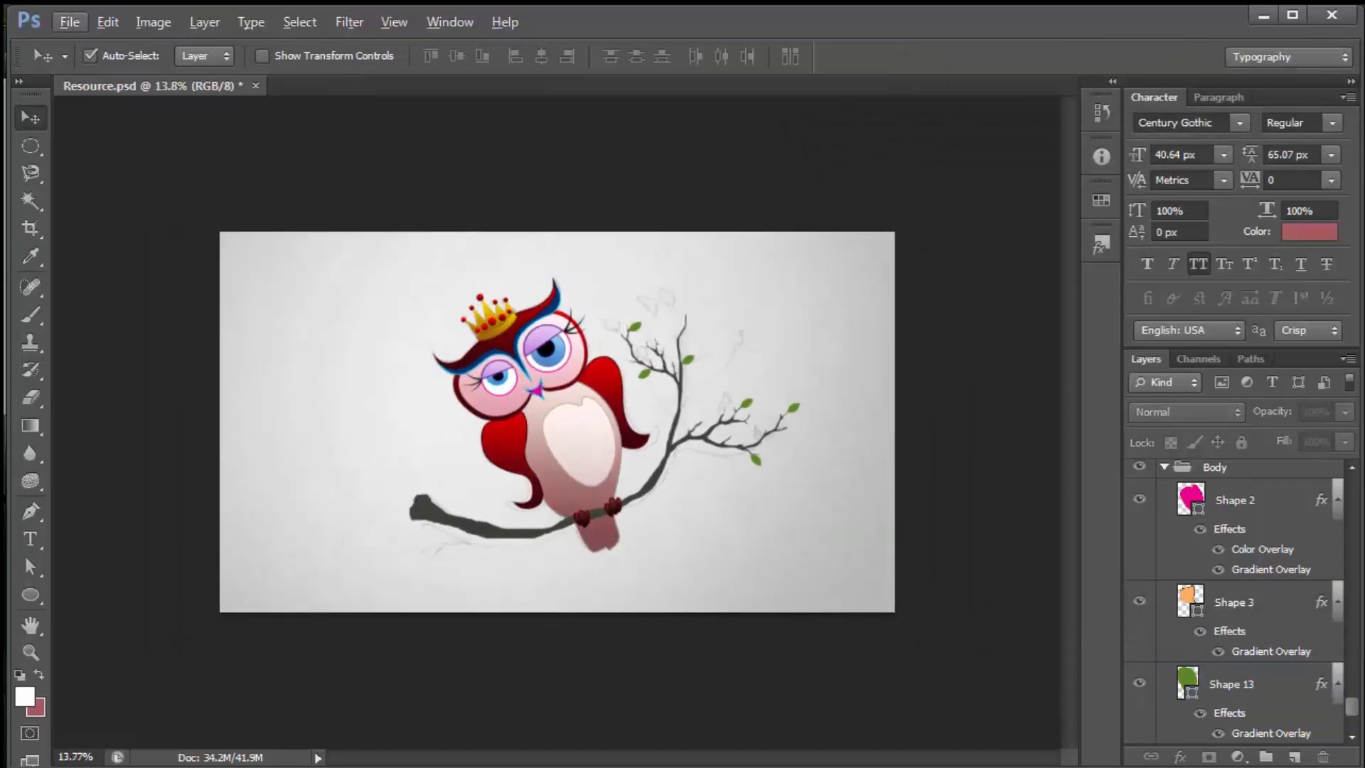
click(498, 532)
double_click(1302, 725)
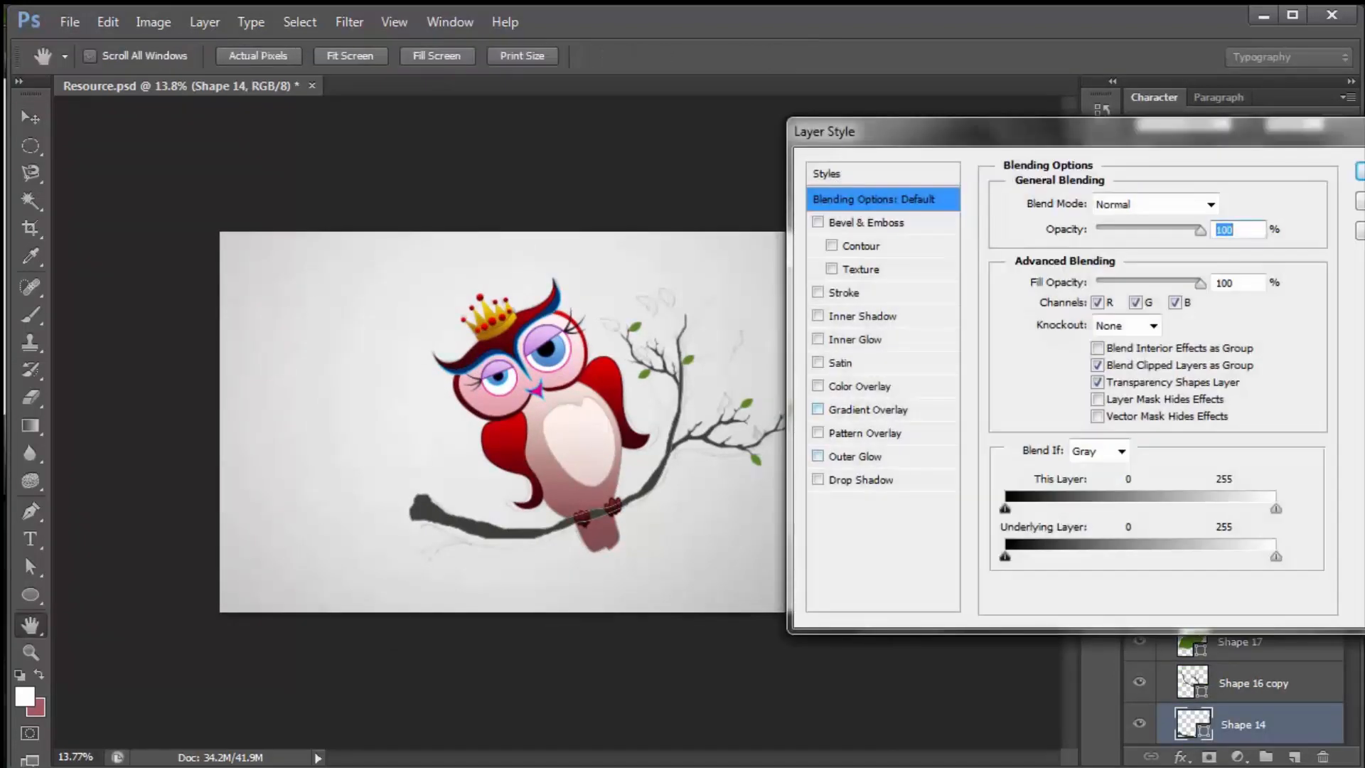
click(868, 411)
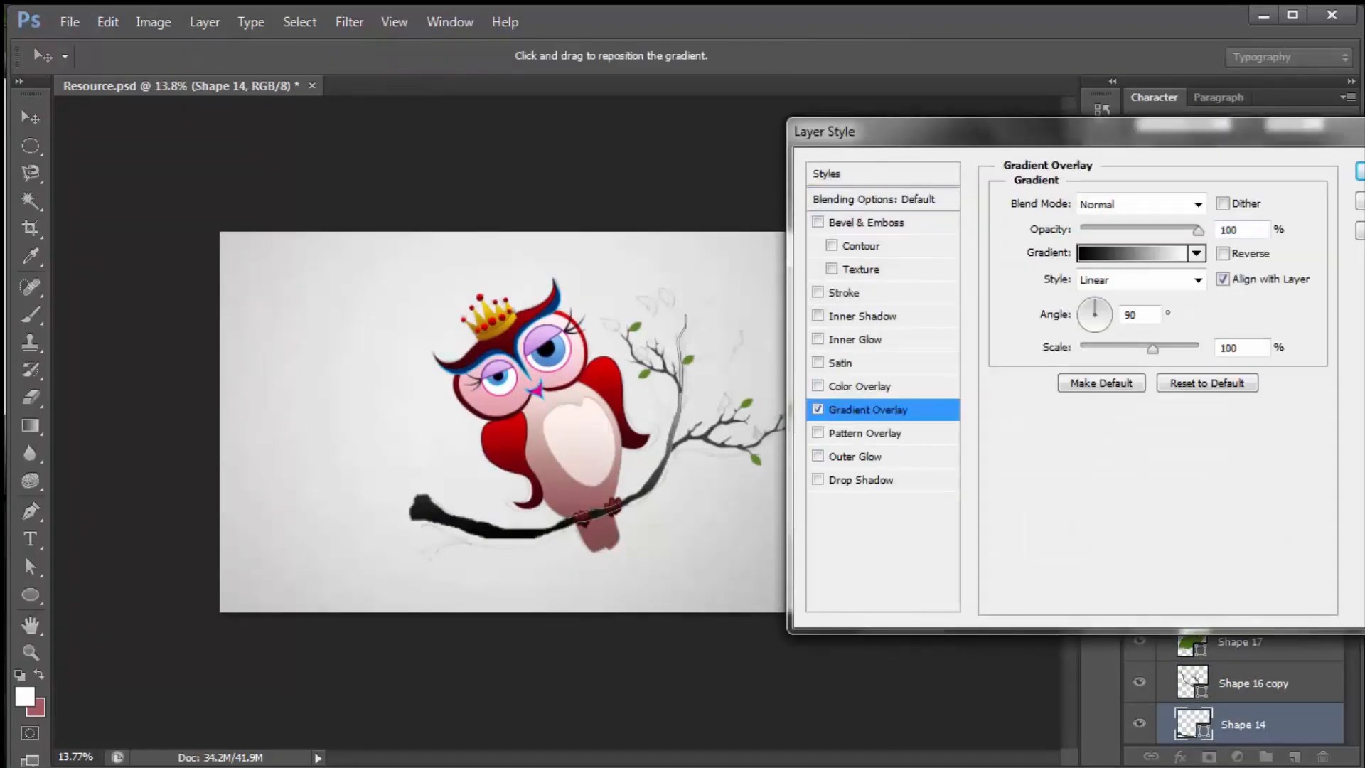
click(1132, 254)
double_click(1355, 431)
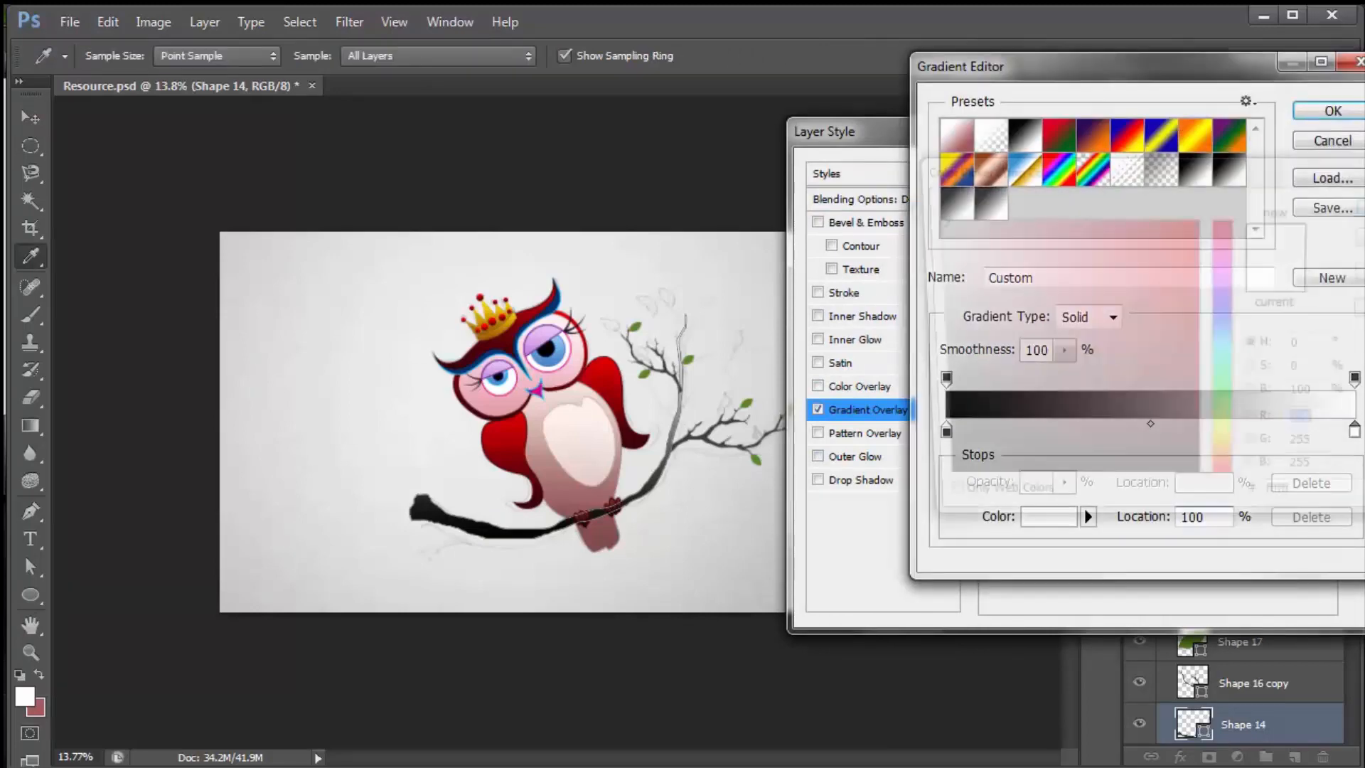
click(625, 410)
click(603, 537)
drag(1094, 329, 1112, 356)
key(Return)
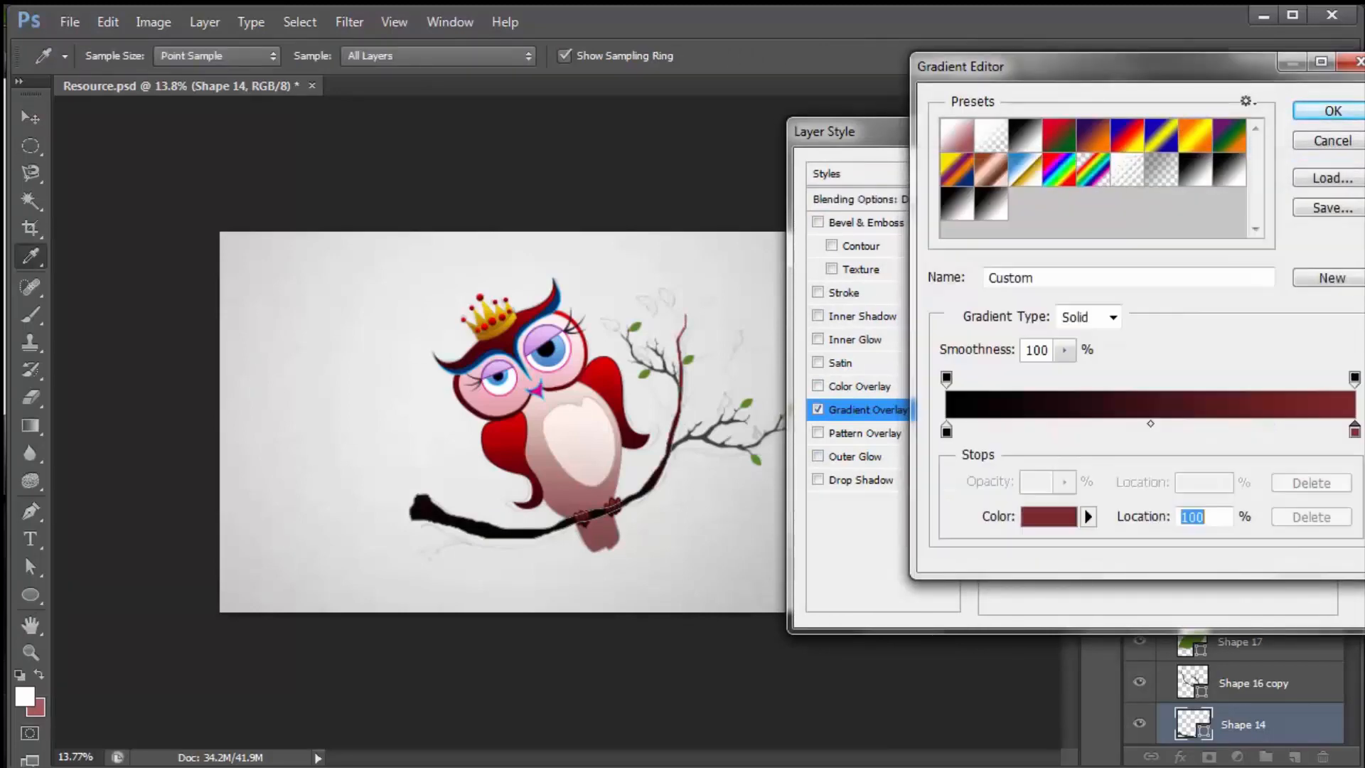
Change the start stop of the main branch's gradient to dark maroon and apply the layer style
double_click(946, 431)
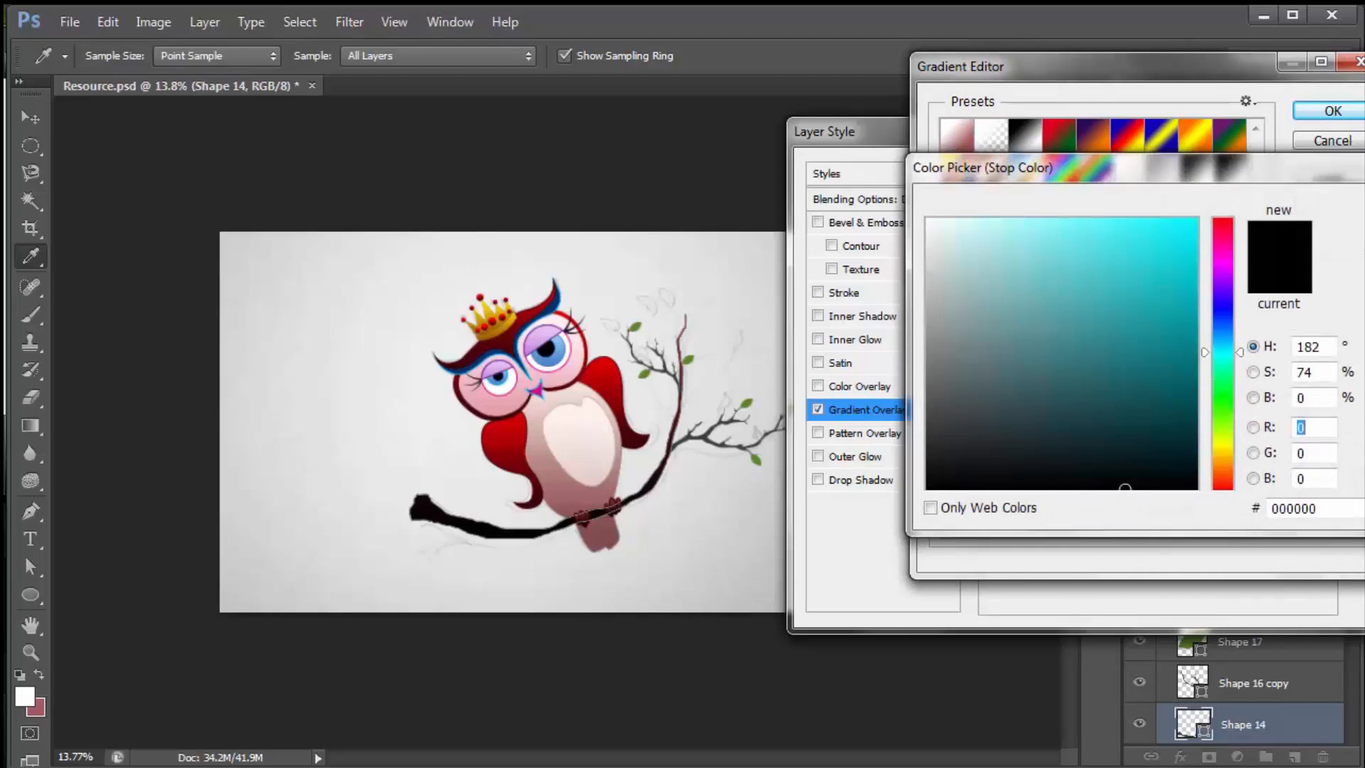
click(620, 406)
drag(1195, 314, 1162, 425)
key(Return)
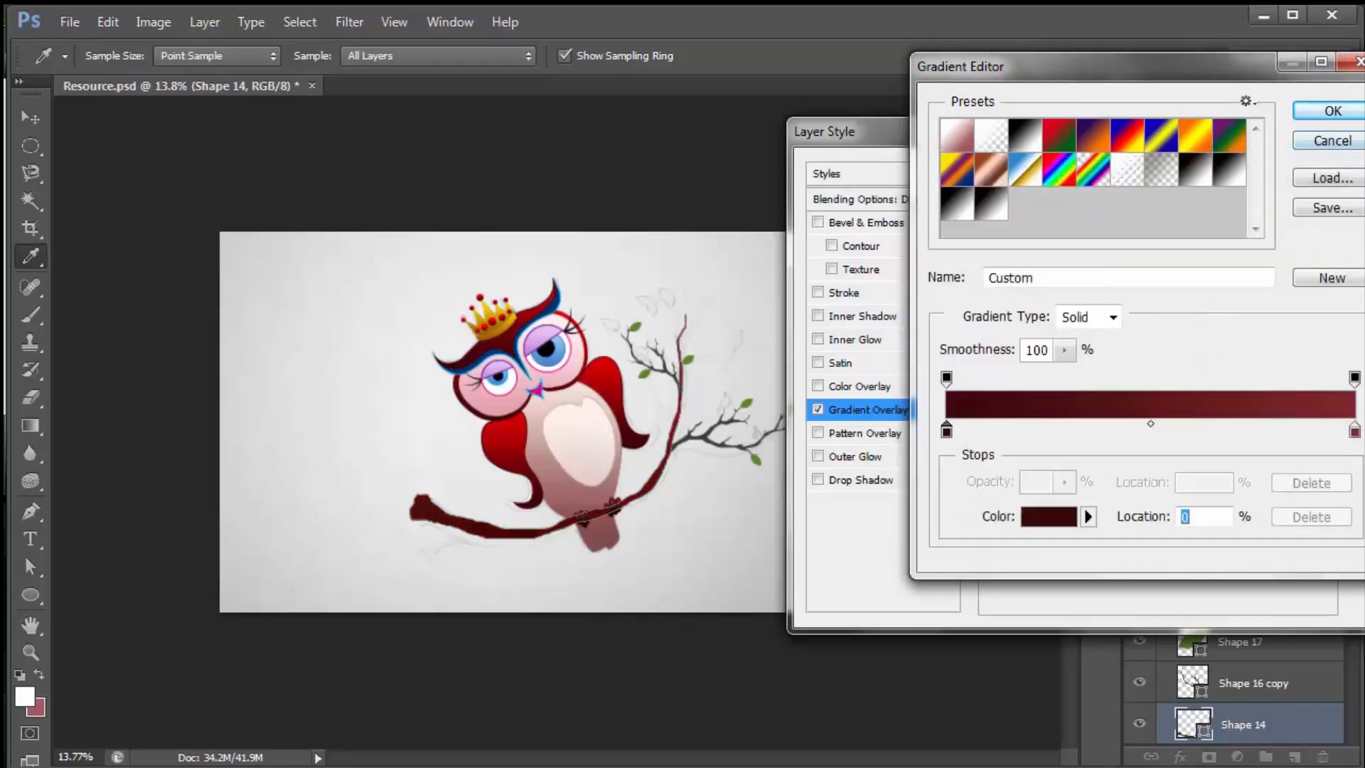
key(Return)
key(Return)
Copy the layer style of Shape 14 and paste it onto the twig layers Shape 16 copy and Shape 16
right_click(1281, 725)
click(1138, 387)
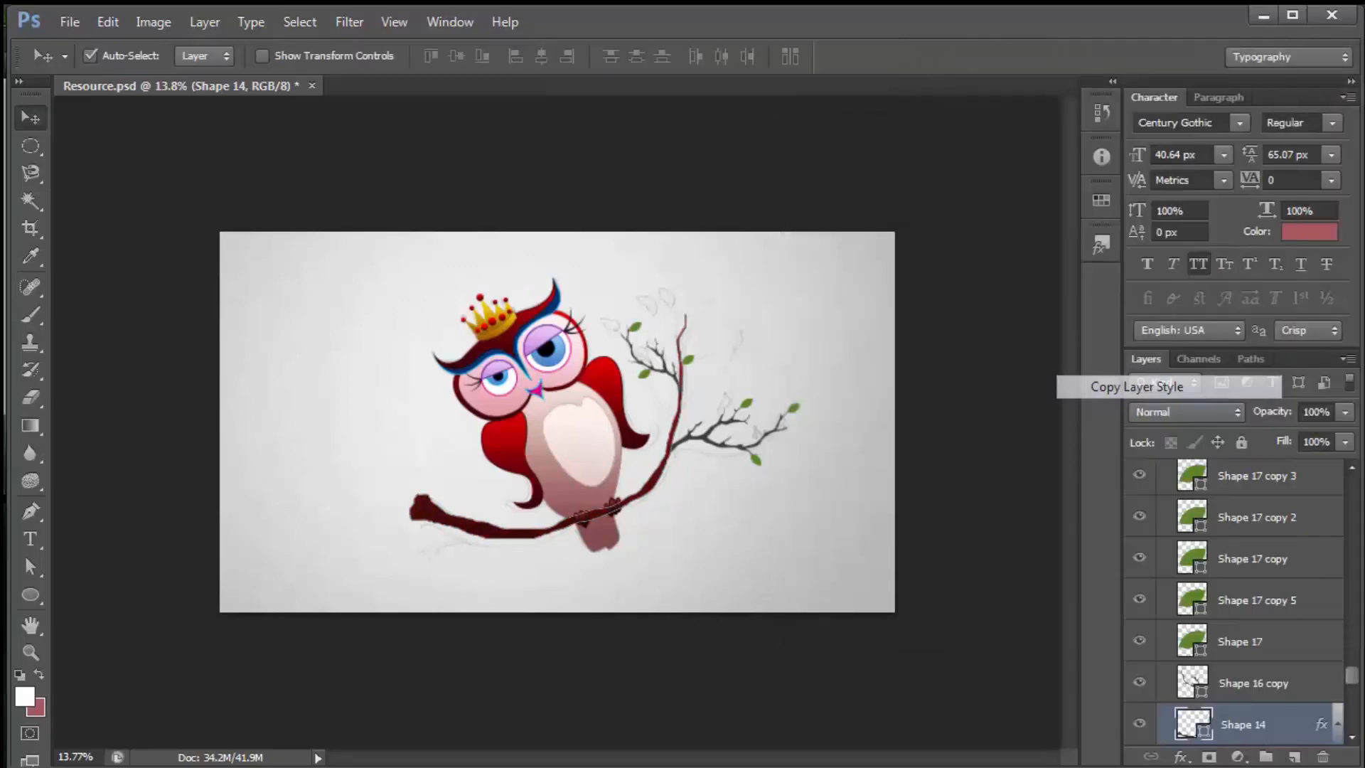
click(1273, 684)
right_click(1313, 684)
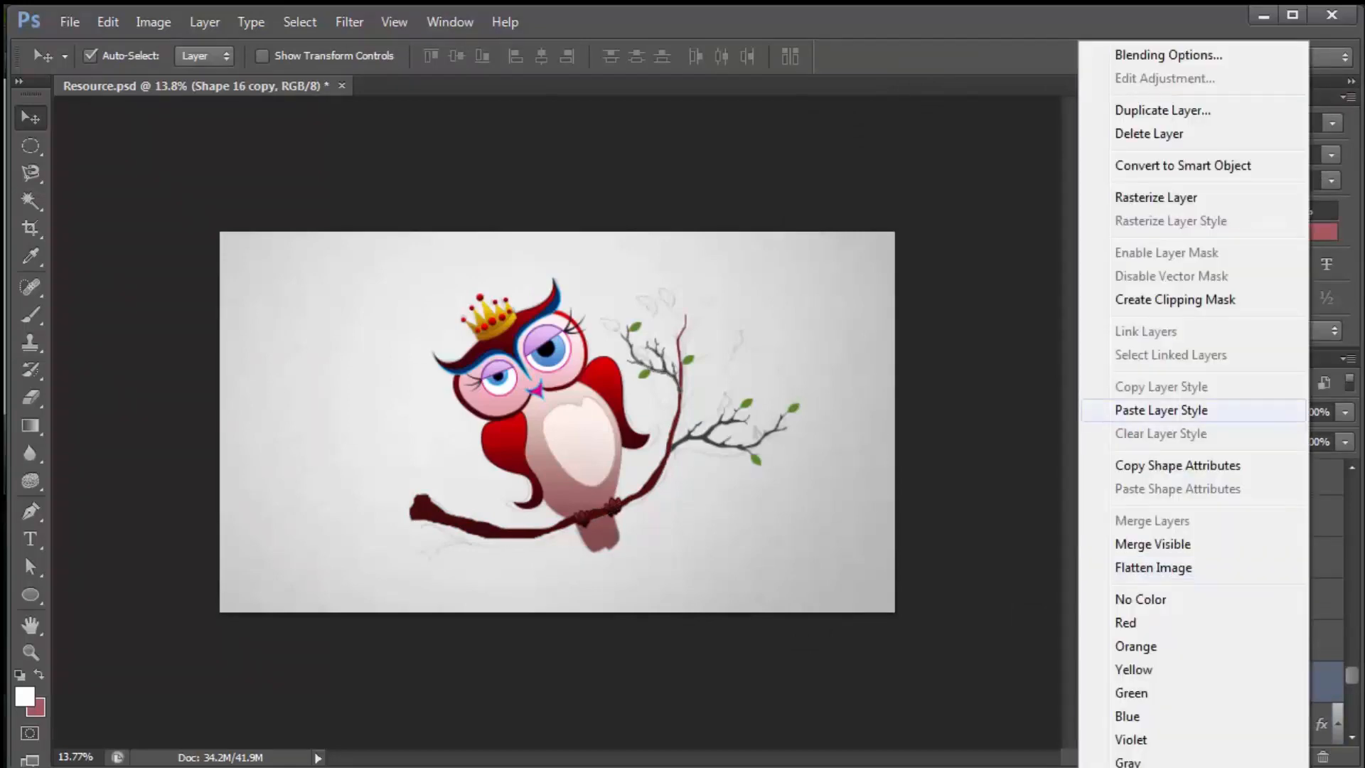
click(1166, 409)
click(706, 436)
right_click(1280, 724)
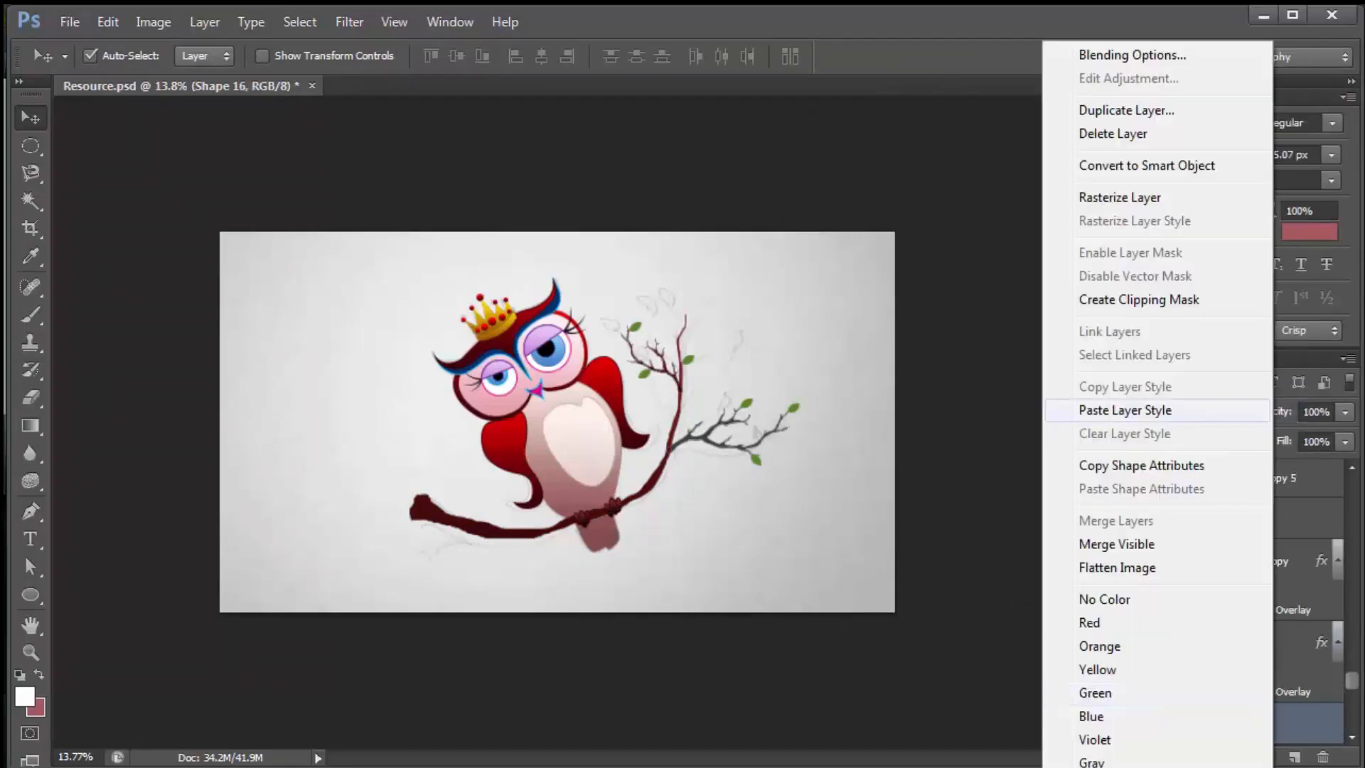
click(1166, 410)
click(960, 419)
Duplicate the Background layer and turn the copy white with a Hue/Saturation lightness of +100
scroll(960, 419, up, 3)
scroll(557, 422, down, 4)
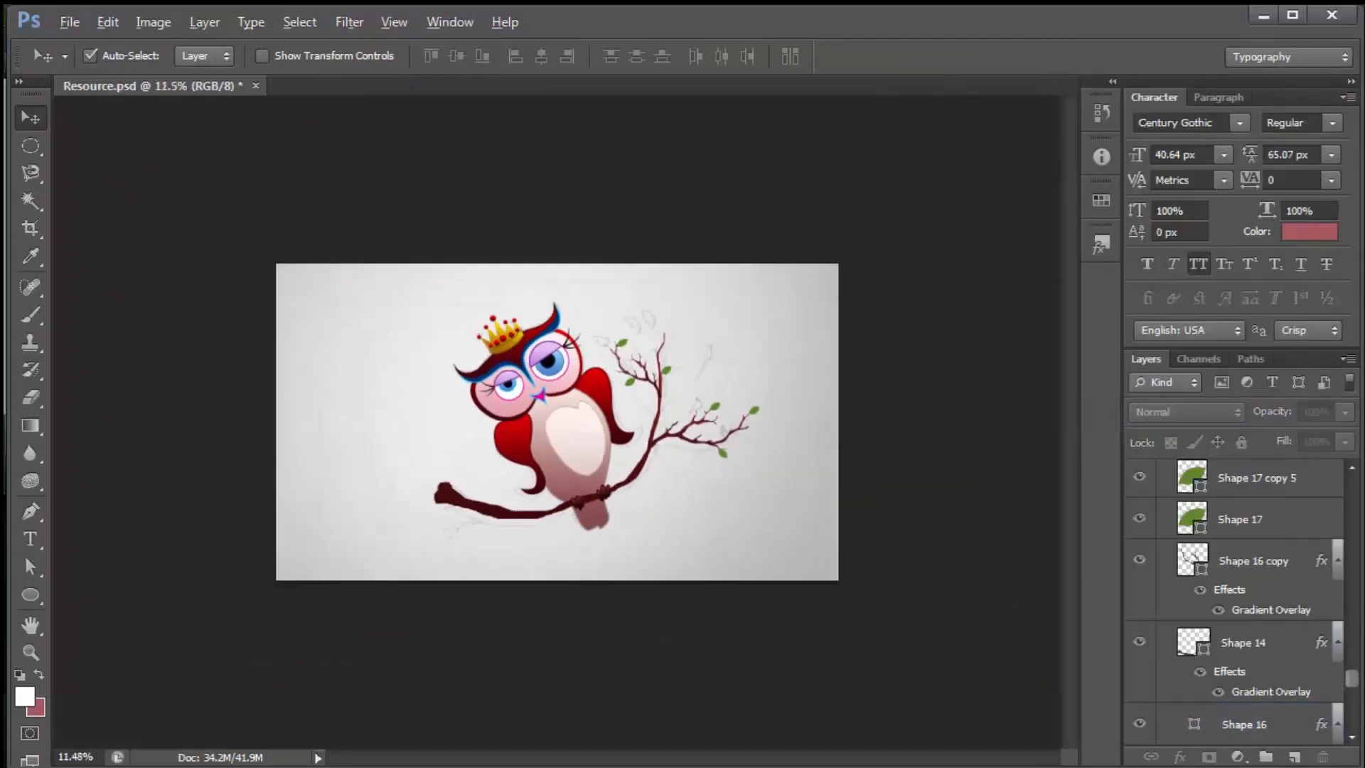
scroll(557, 421, up, 4)
scroll(558, 421, down, 1)
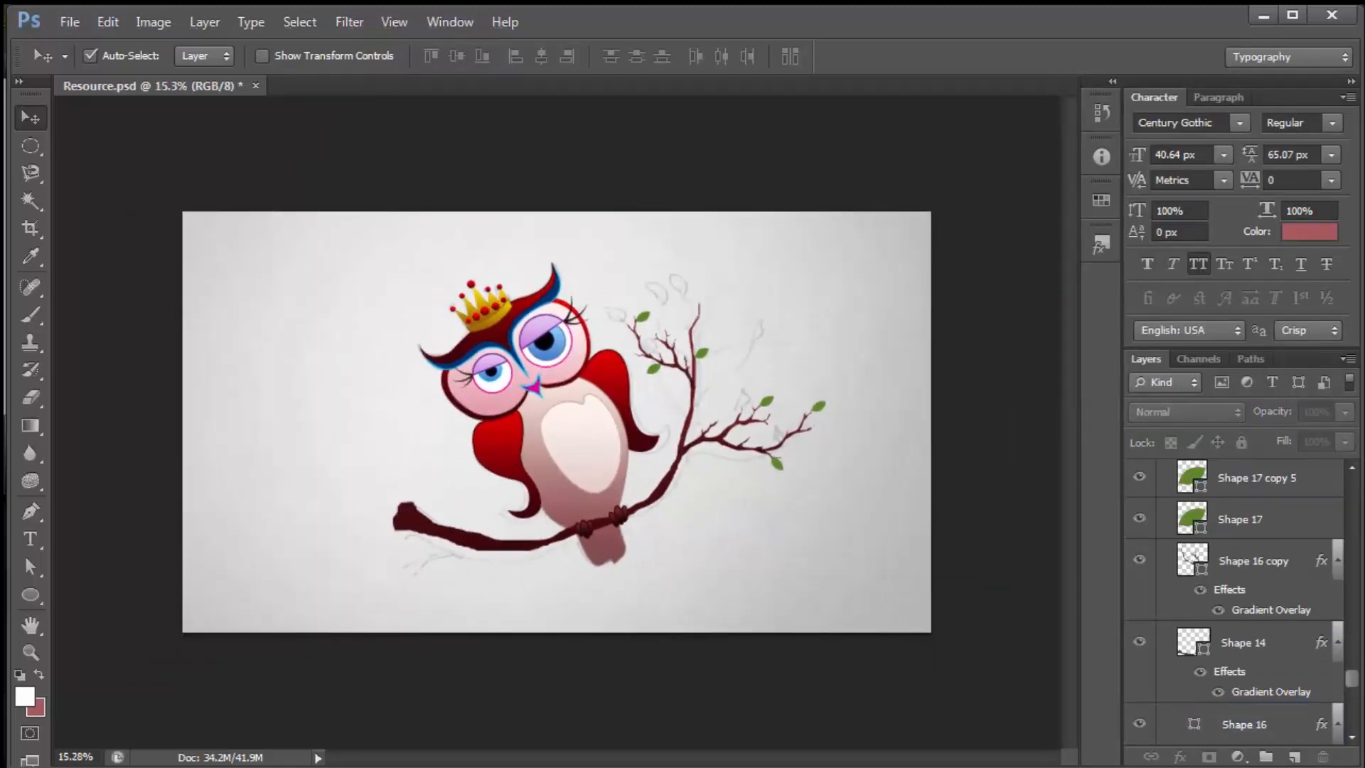
scroll(1238, 640, down, 10)
click(1237, 731)
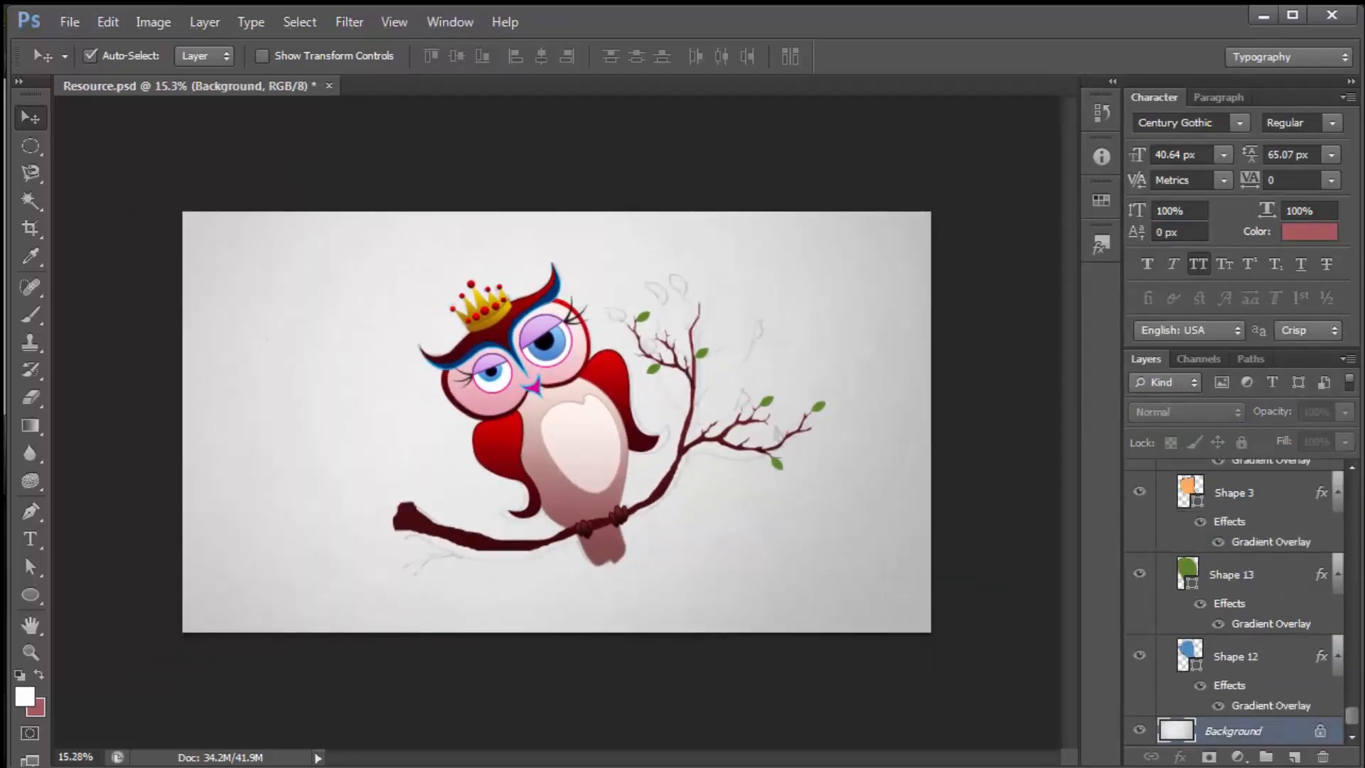
key(ctrl+j)
key(ctrl+u)
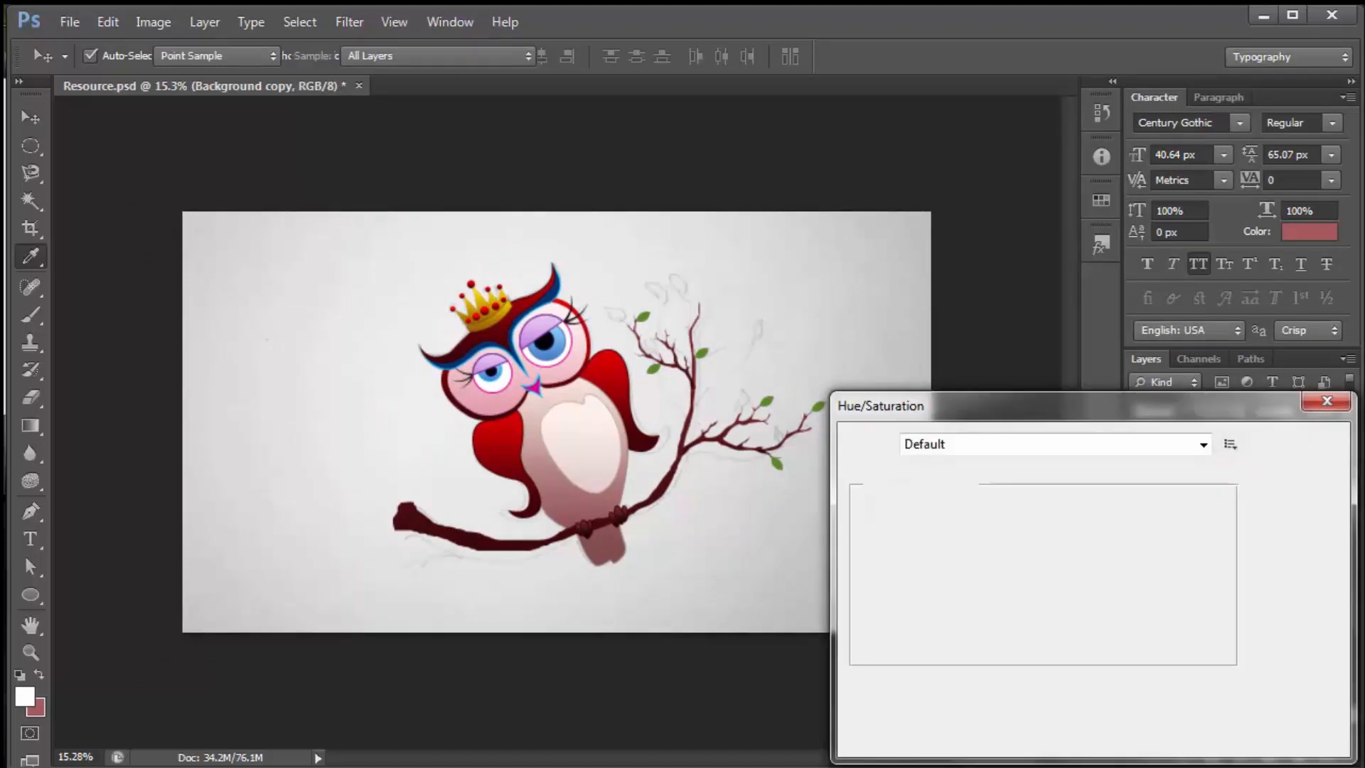
drag(1044, 651, 1150, 651)
key(Return)
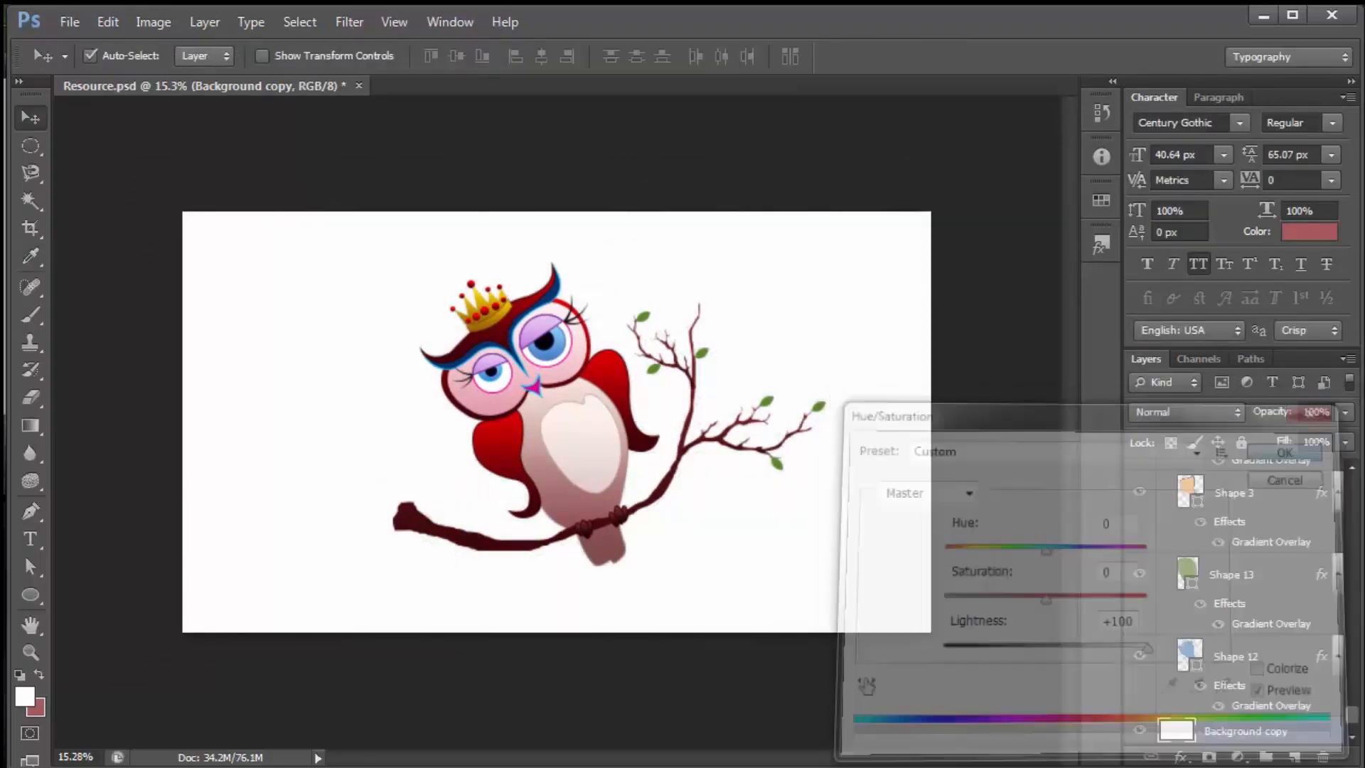
Add a gradient overlay to the owl's beak (Shape 1) with an orange-brown start stop
key(ctrl+plus)
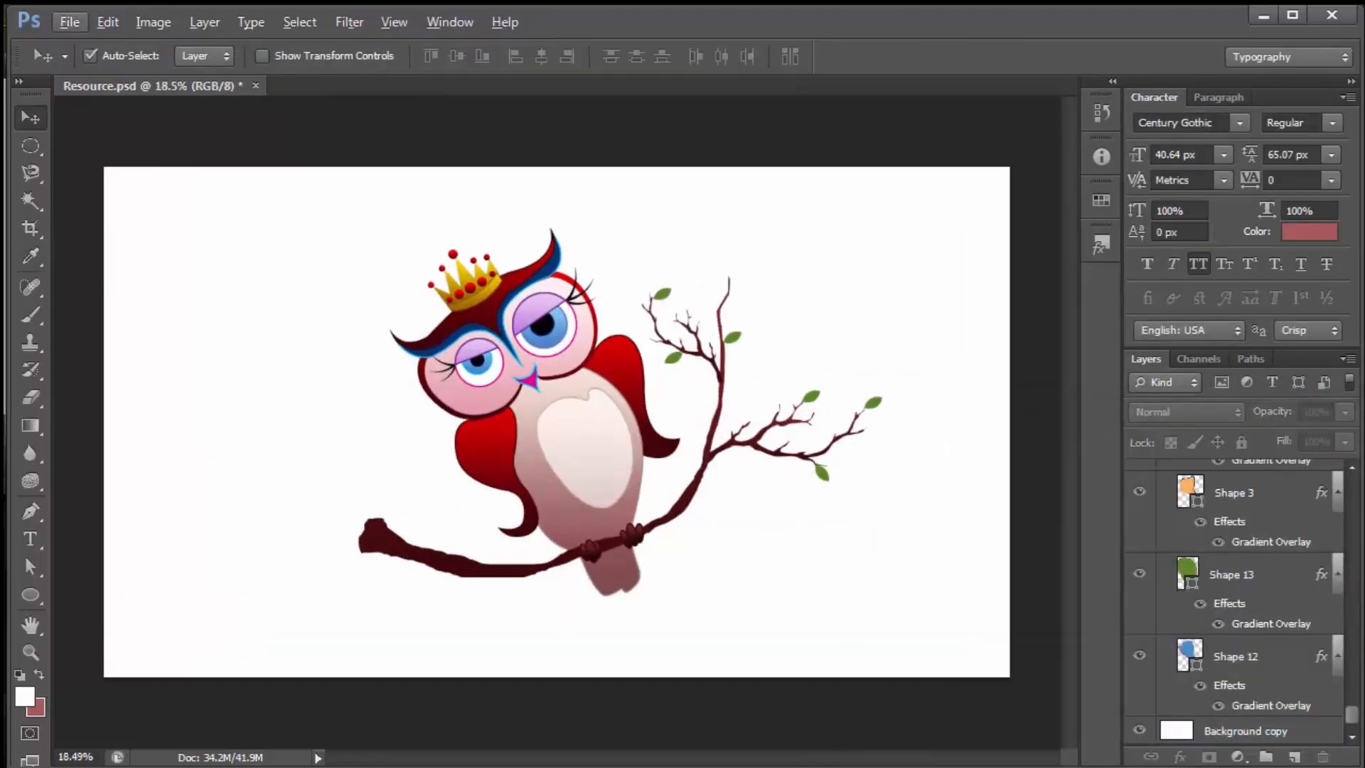
click(531, 380)
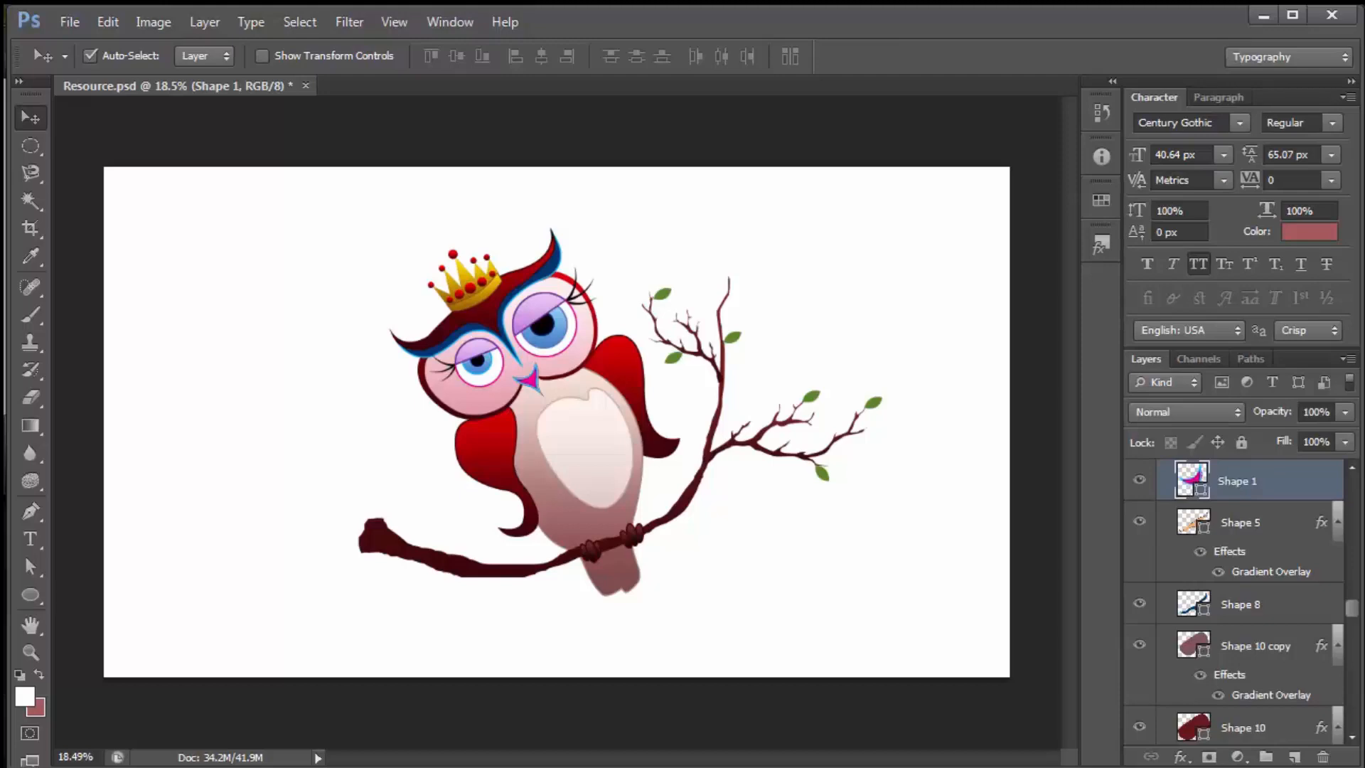
double_click(1288, 481)
click(868, 409)
click(1166, 249)
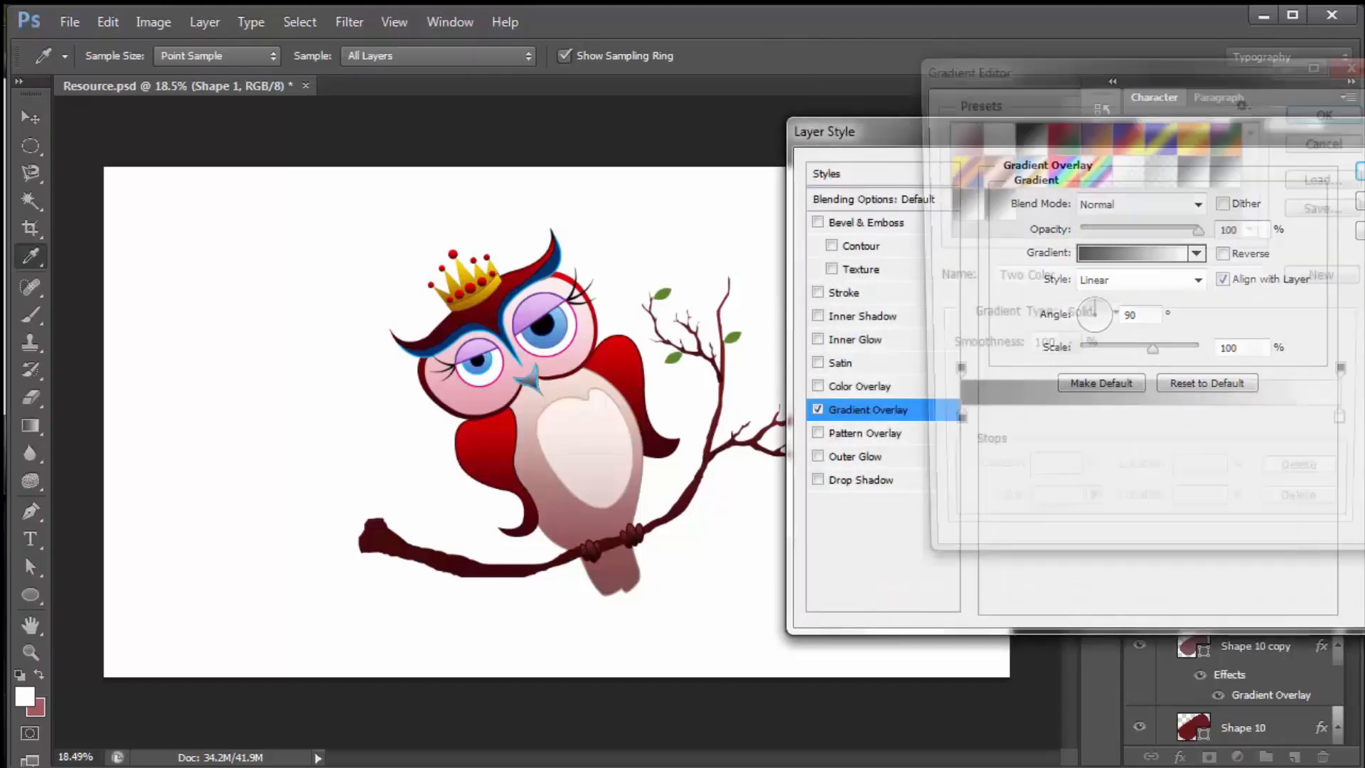
double_click(947, 431)
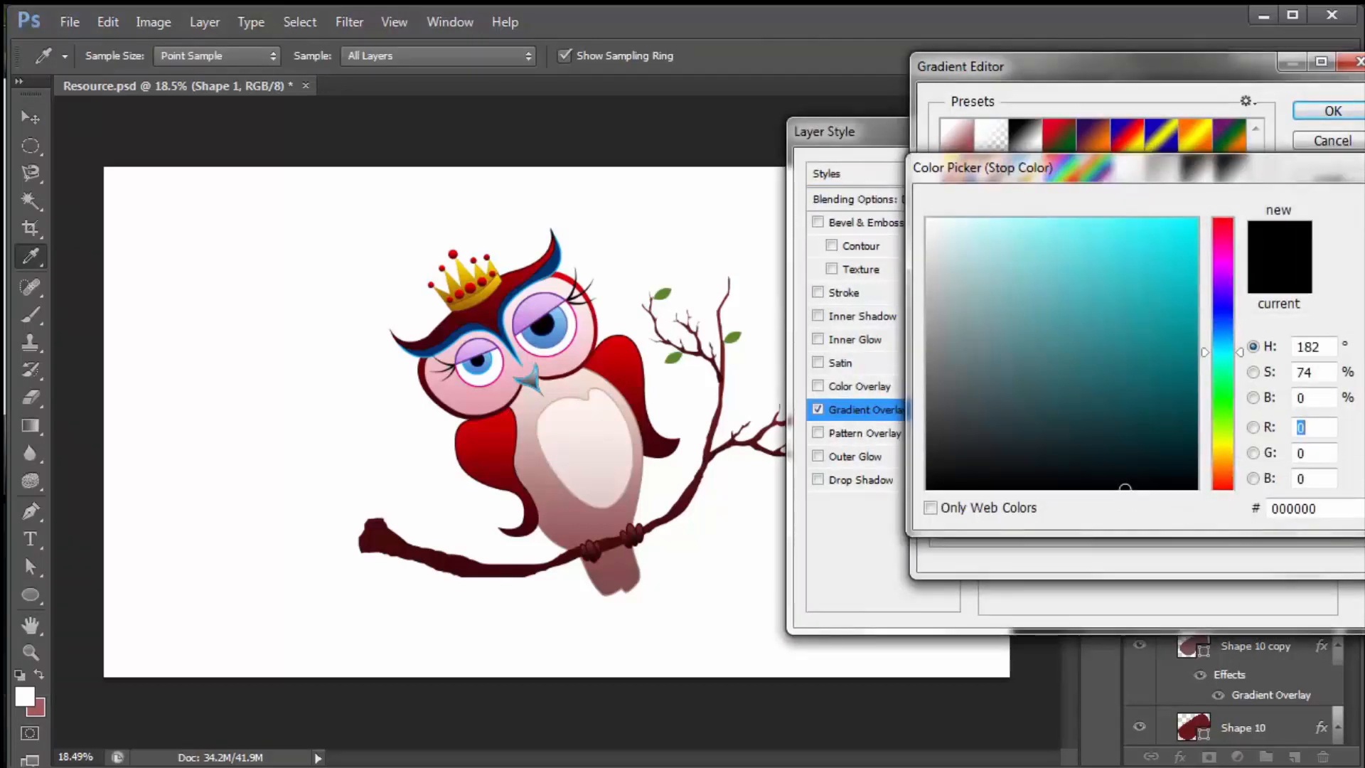
click(1223, 474)
click(1164, 314)
key(Return)
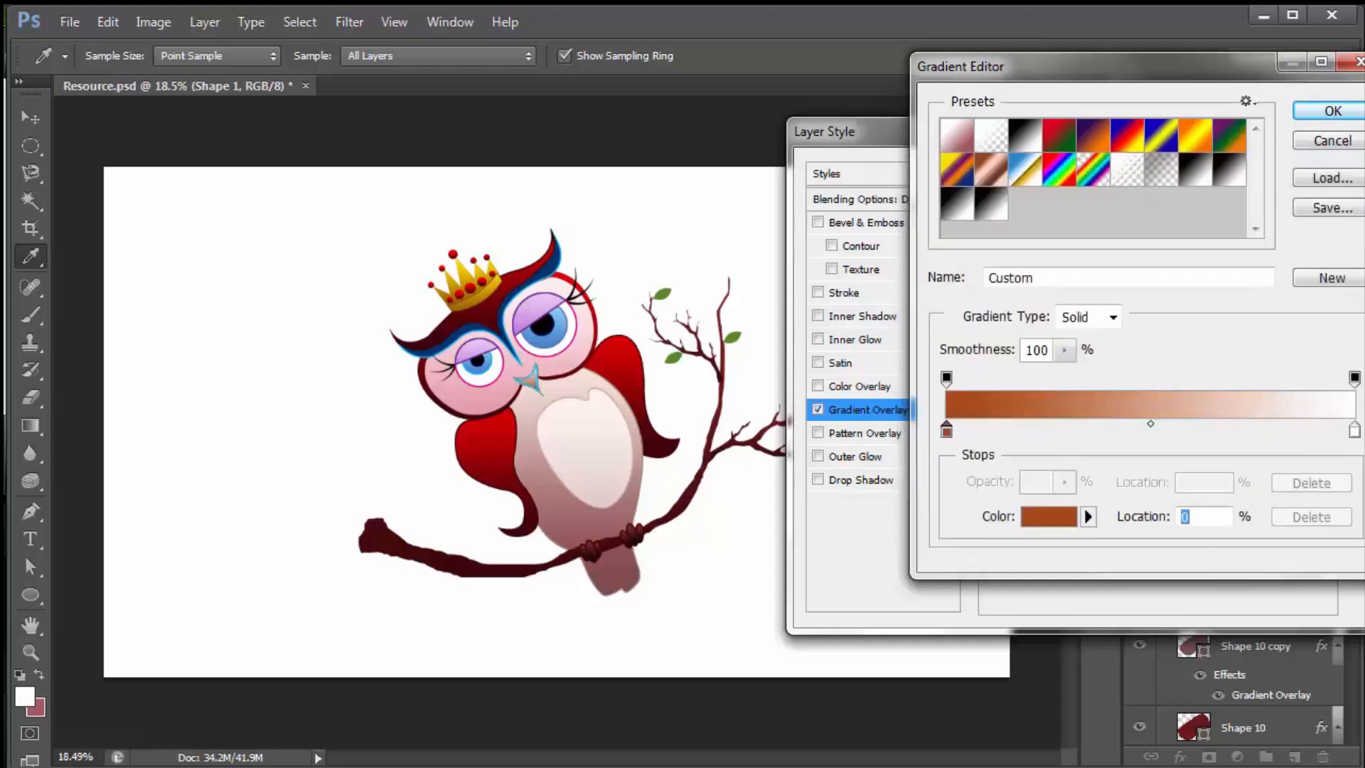
Set the end stop of the beak's gradient to golden orange #ffb400 and apply the layer style
double_click(1355, 430)
click(1223, 449)
click(1164, 238)
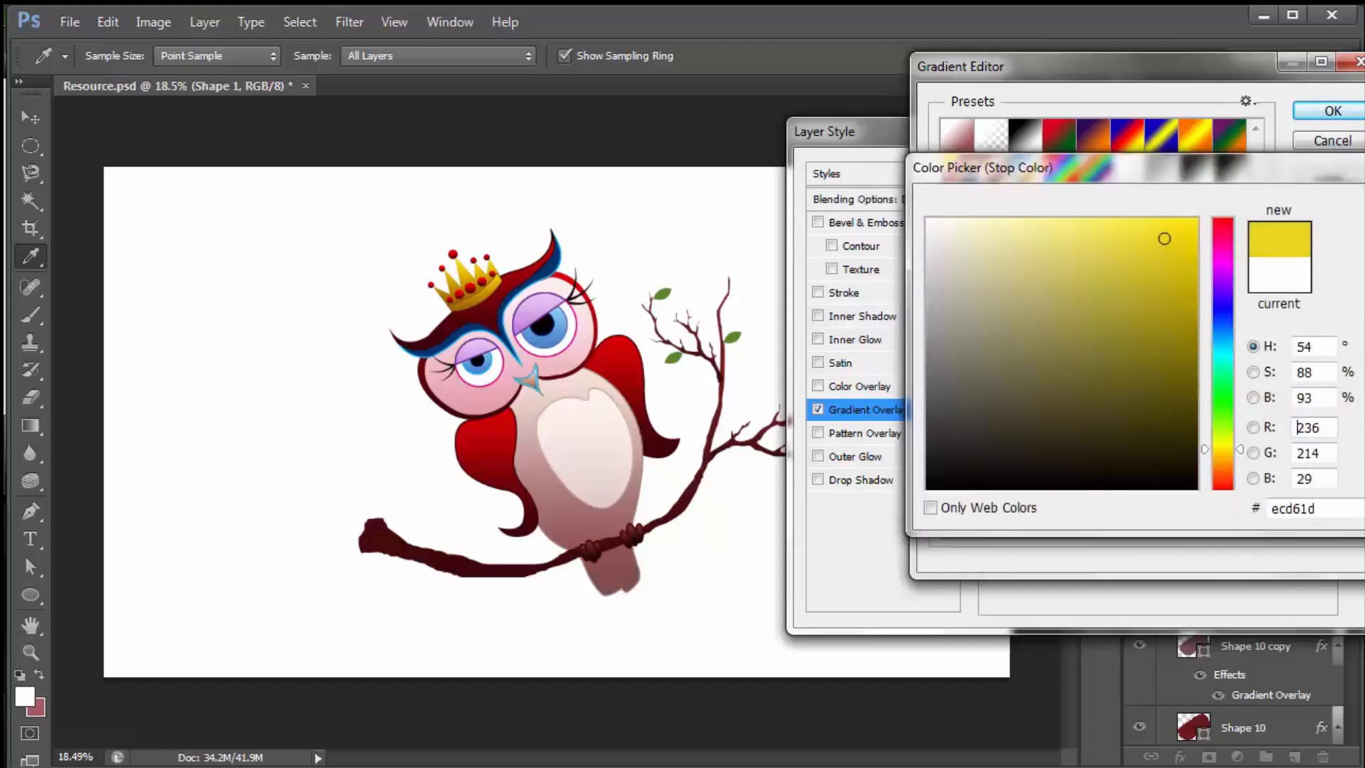
click(1154, 227)
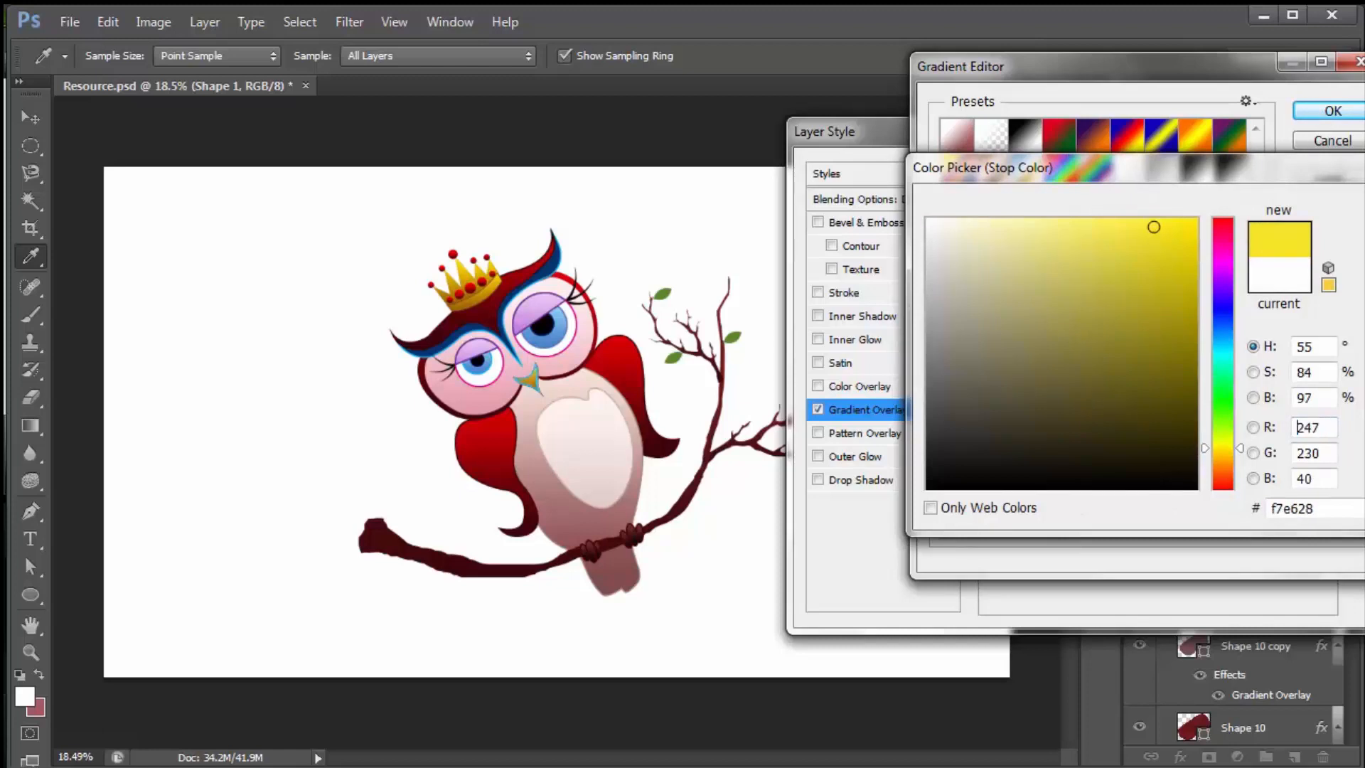
drag(1223, 447, 1222, 458)
drag(1154, 227, 1196, 220)
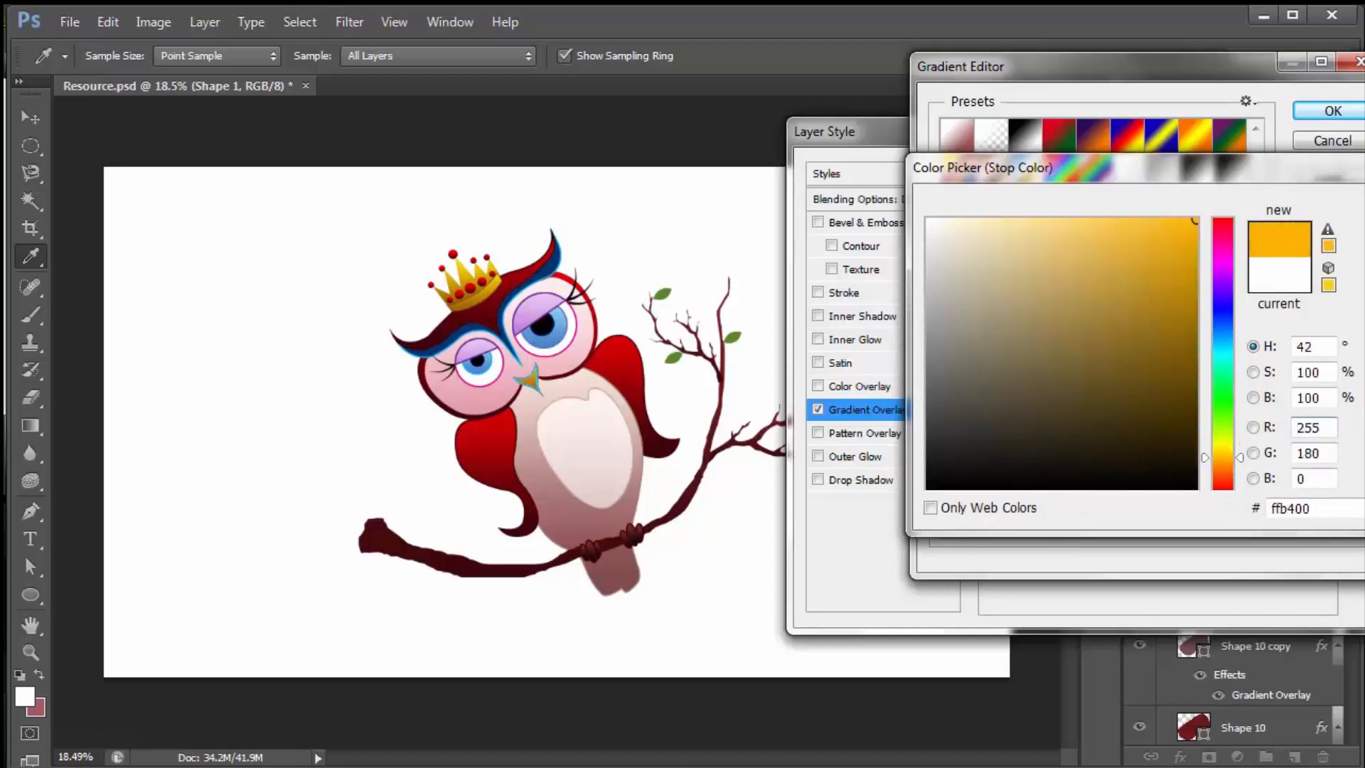
key(Return)
key(Return)
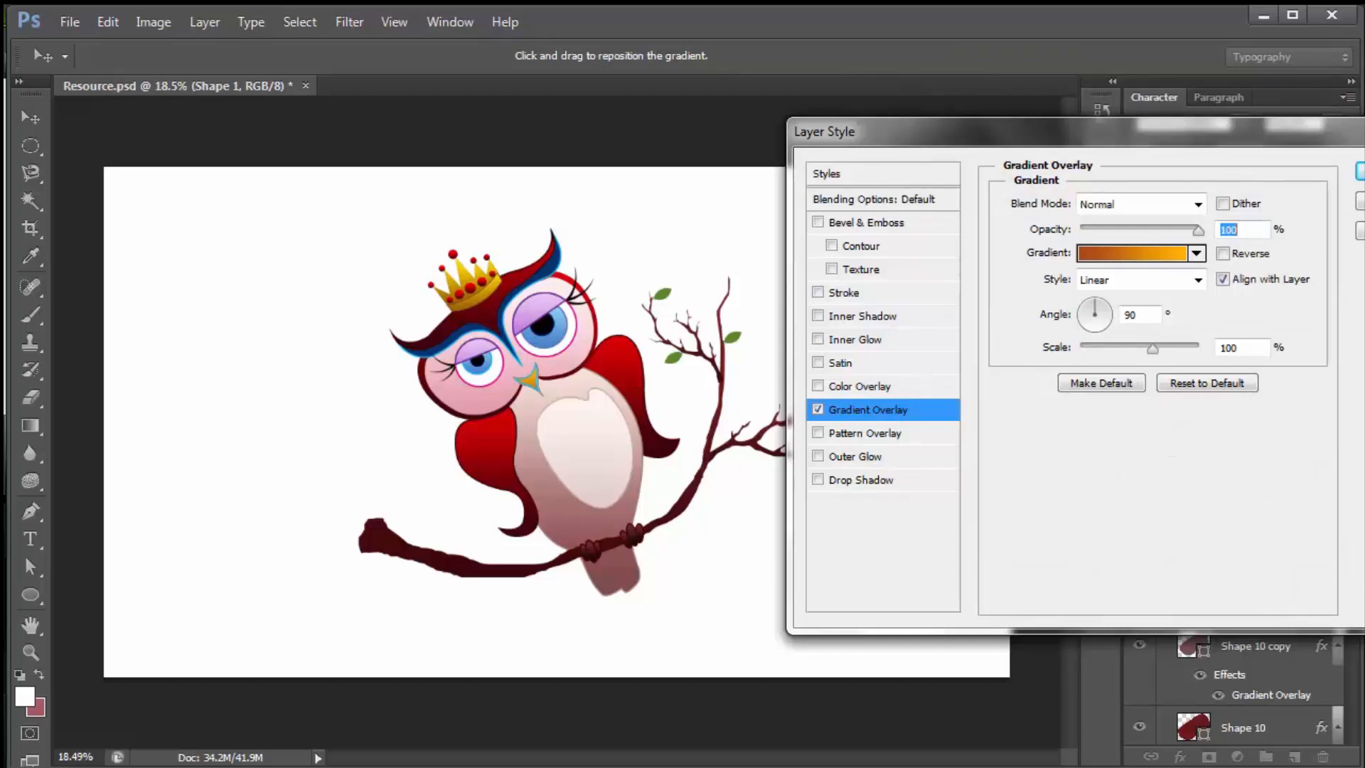
key(Return)
Change the beak's stroke from cyan to the recently used dusty red
key(u)
click(280, 56)
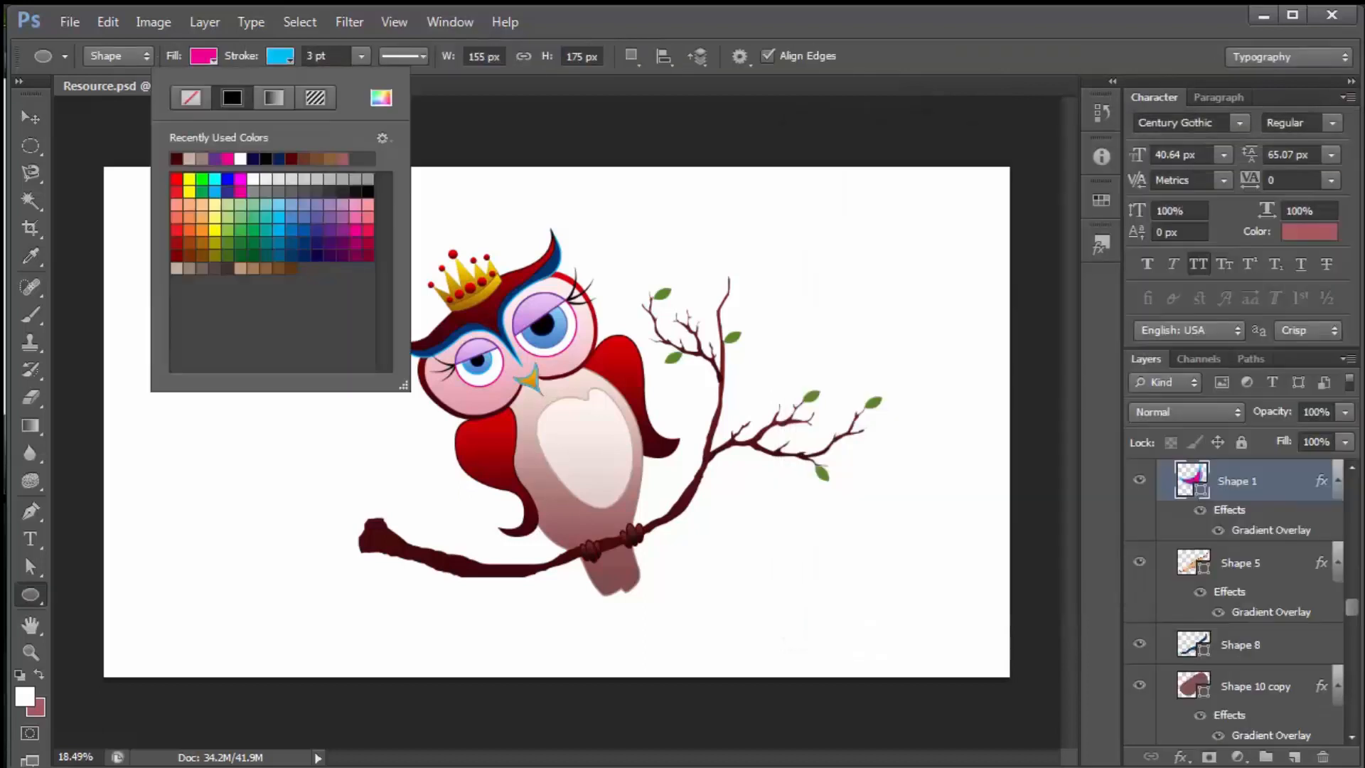
click(343, 158)
key(Return)
key(v)
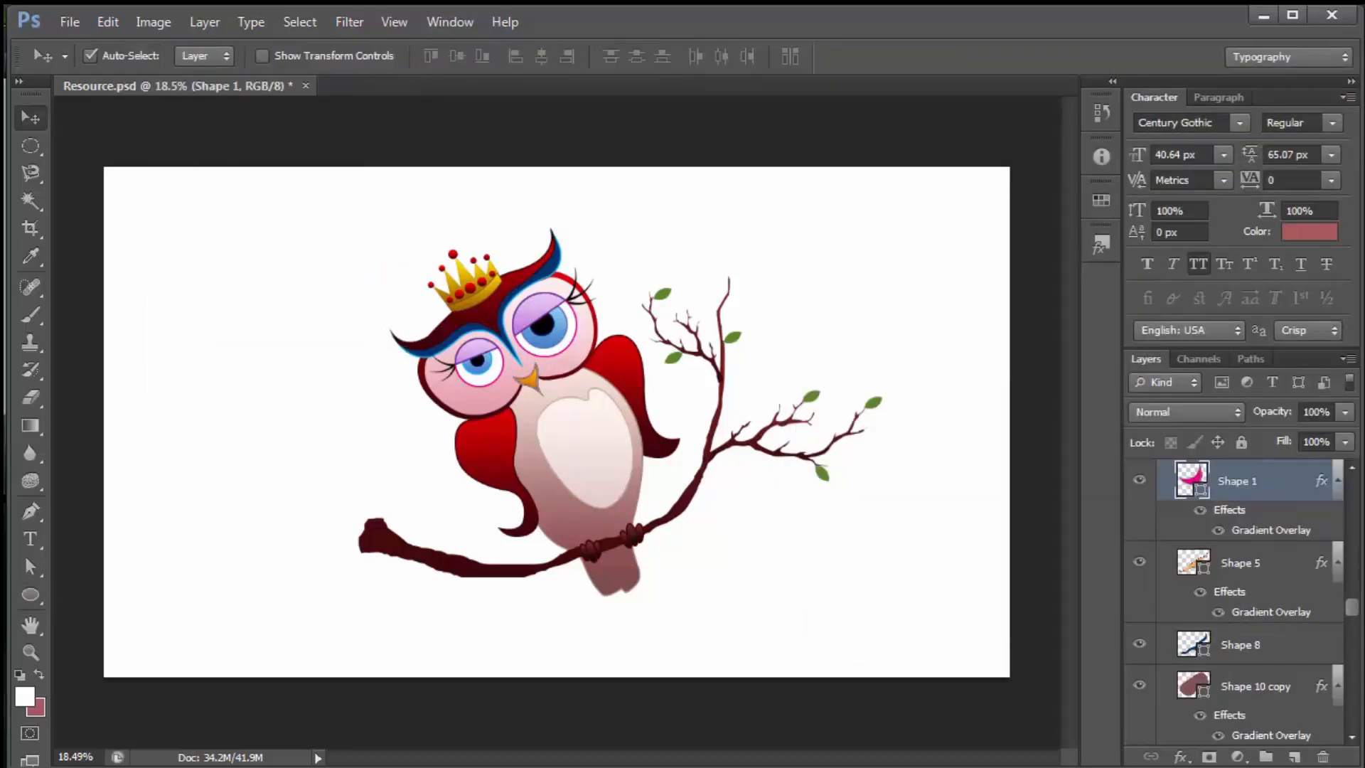
Draw a circle of about 452 × 460 px on the owl's belly with a white fill and no stroke
scroll(557, 422, down, 4)
scroll(554, 409, up, 7)
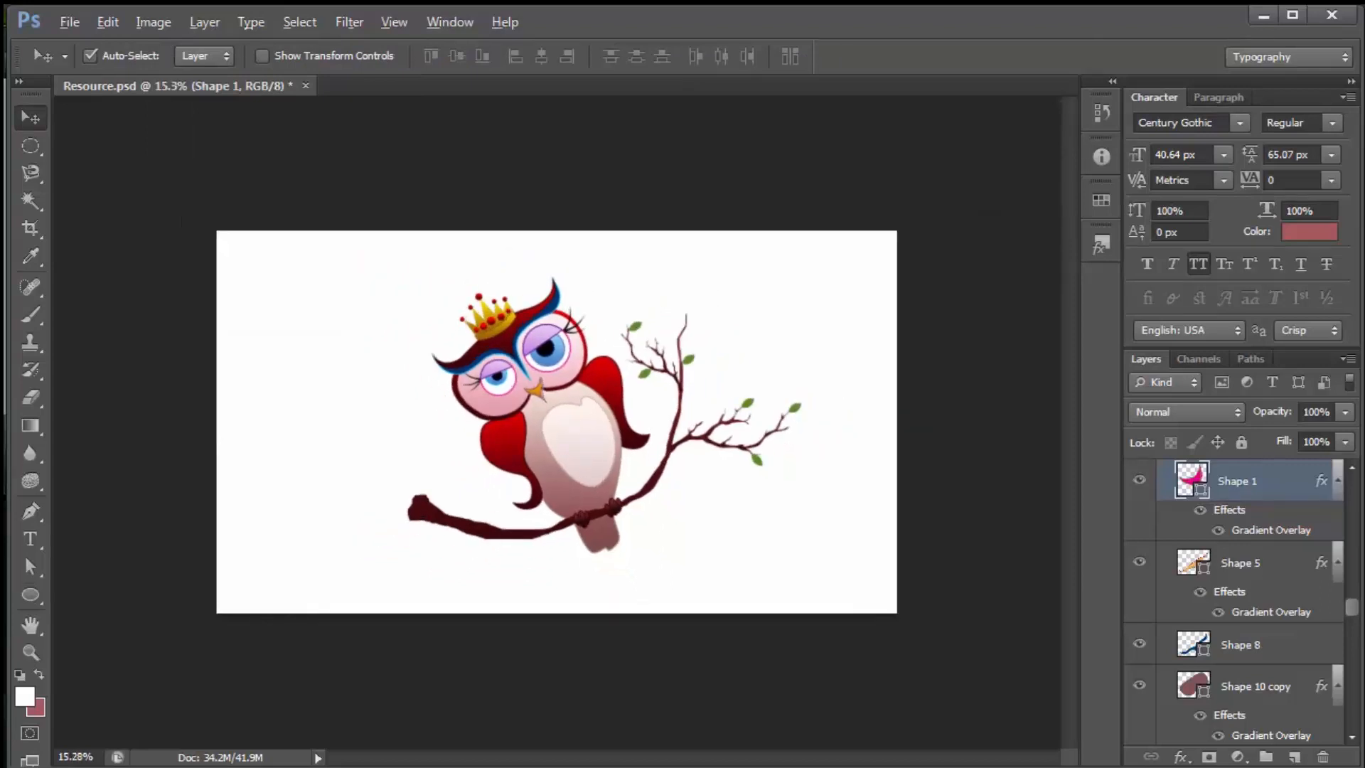
key(u)
drag(523, 406, 640, 524)
click(280, 56)
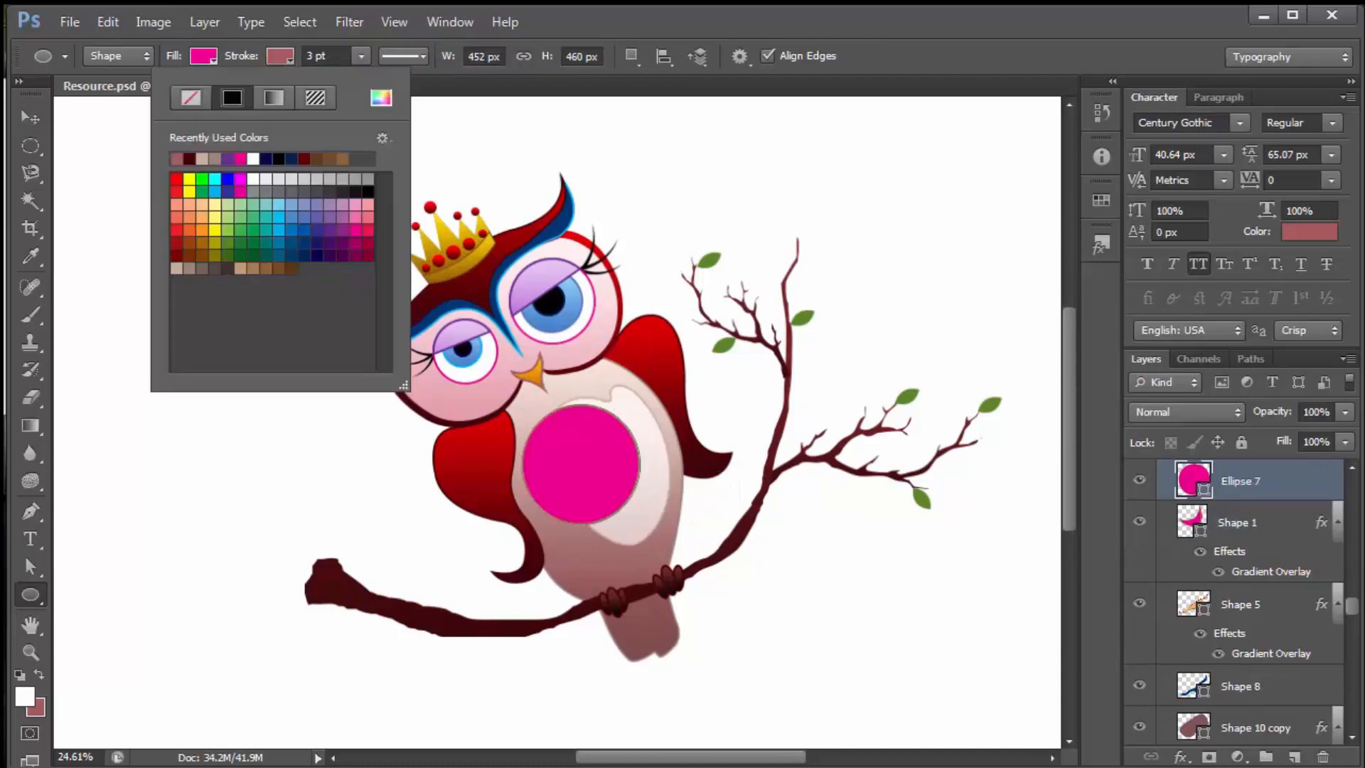
click(190, 97)
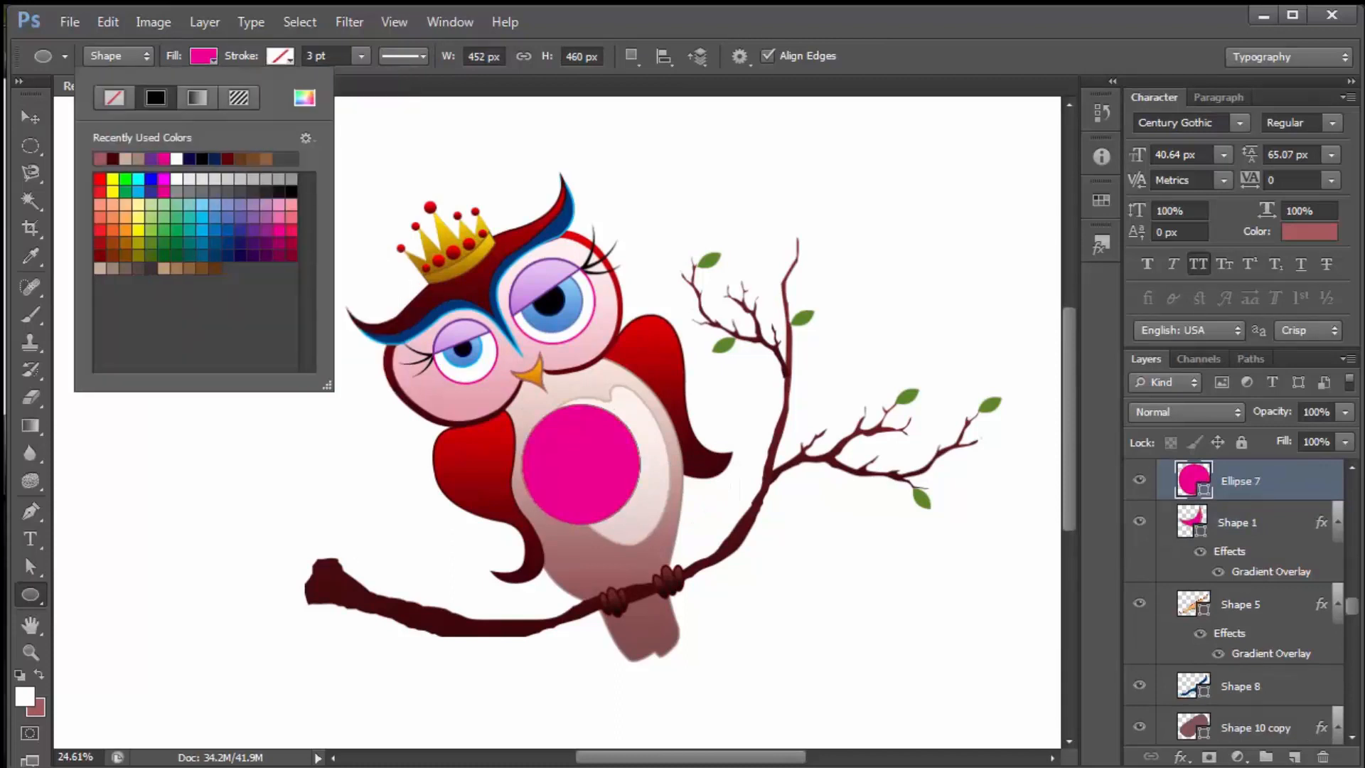
click(176, 179)
key(v)
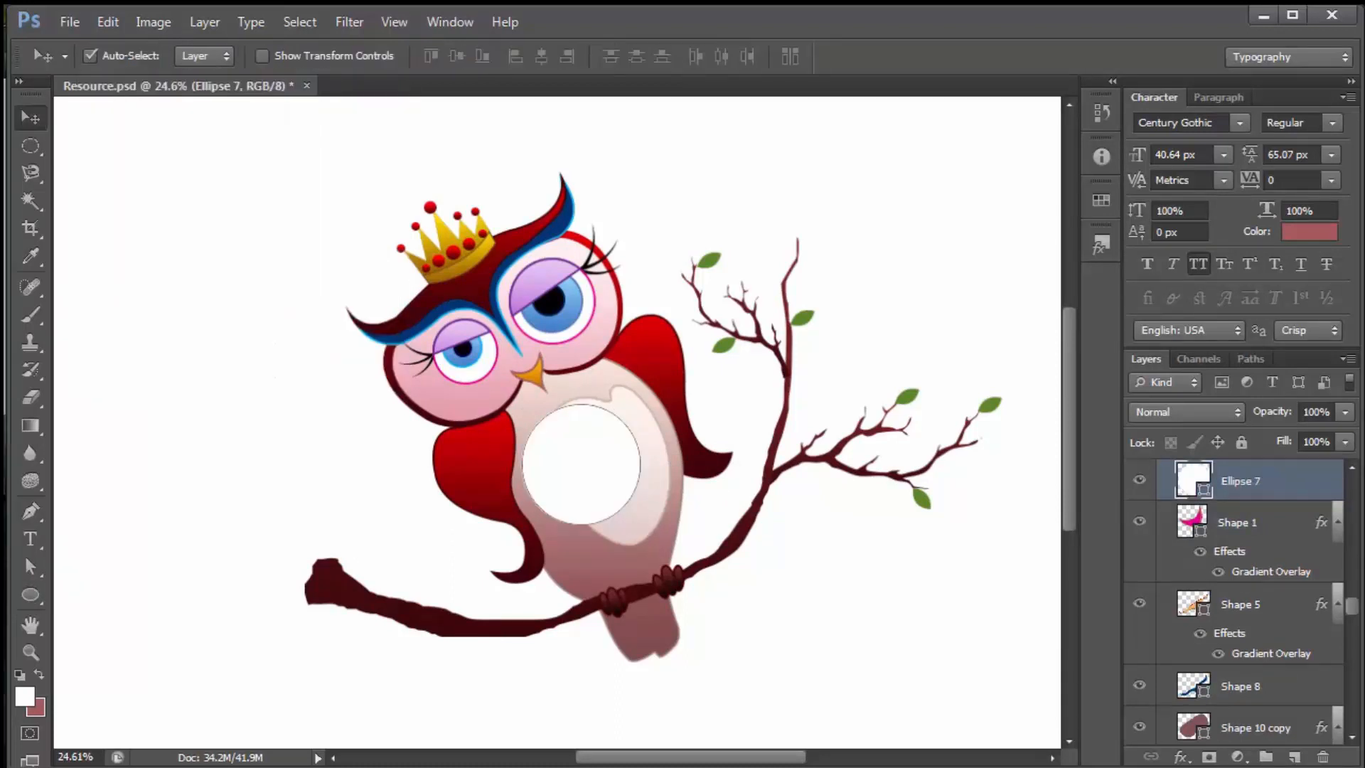
Rasterize the white circle and softly erase its lower-left part with a 1200 px Eraser at 76% opacity
right_click(1288, 482)
click(1176, 197)
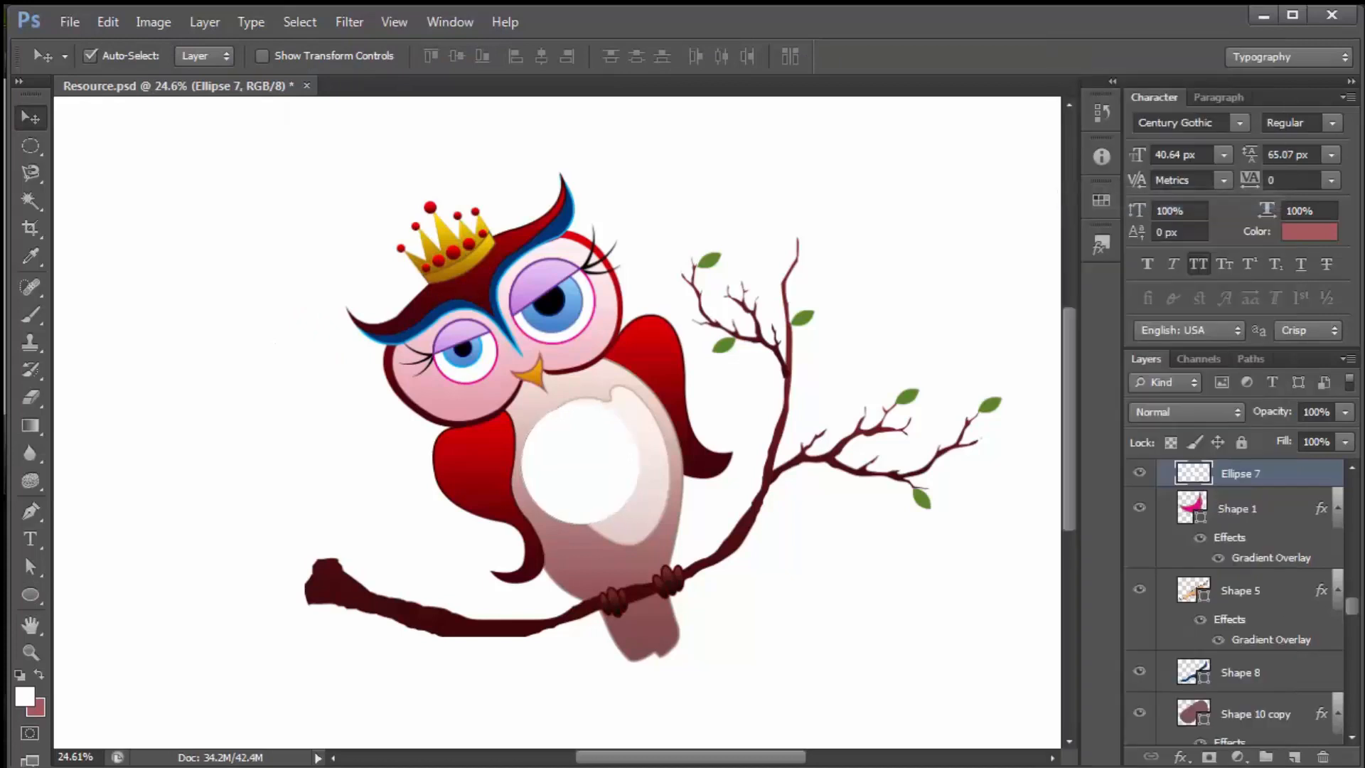
key(e)
click(532, 535)
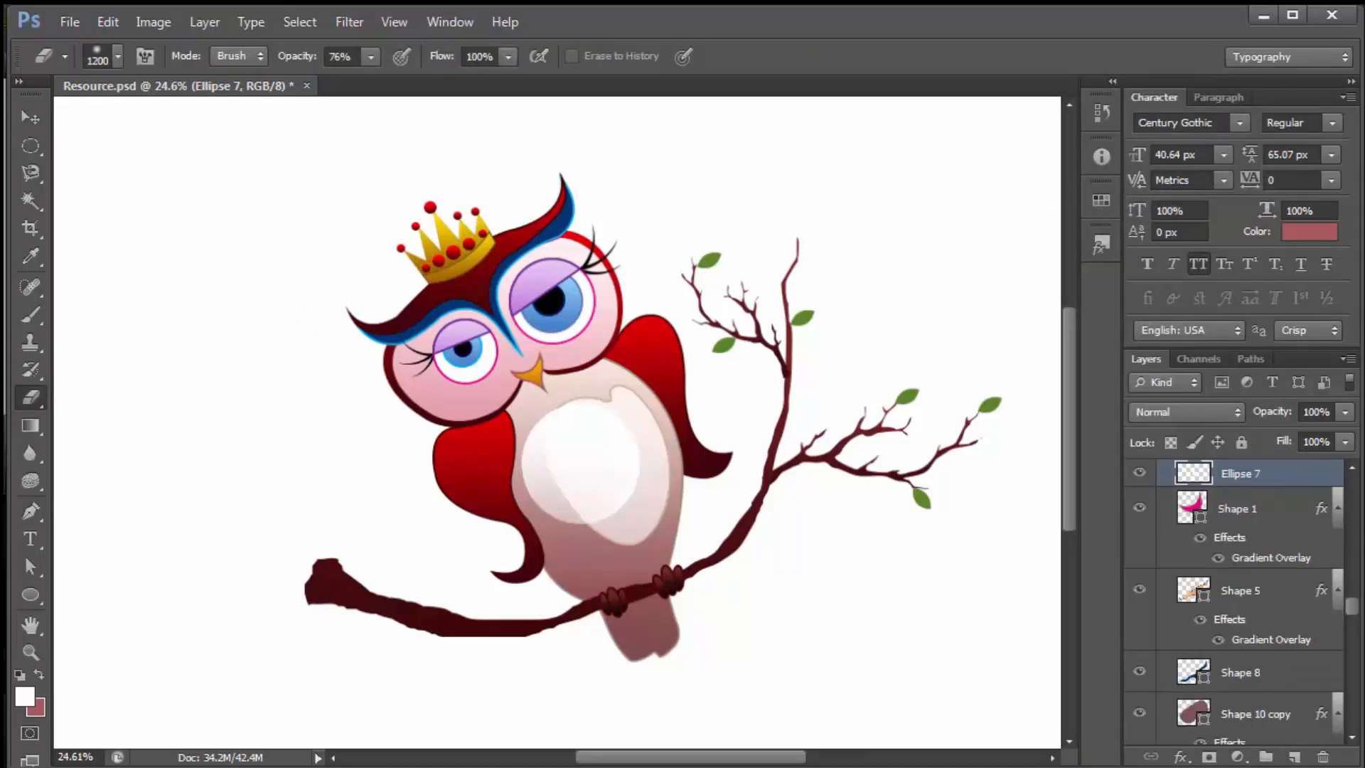
click(529, 541)
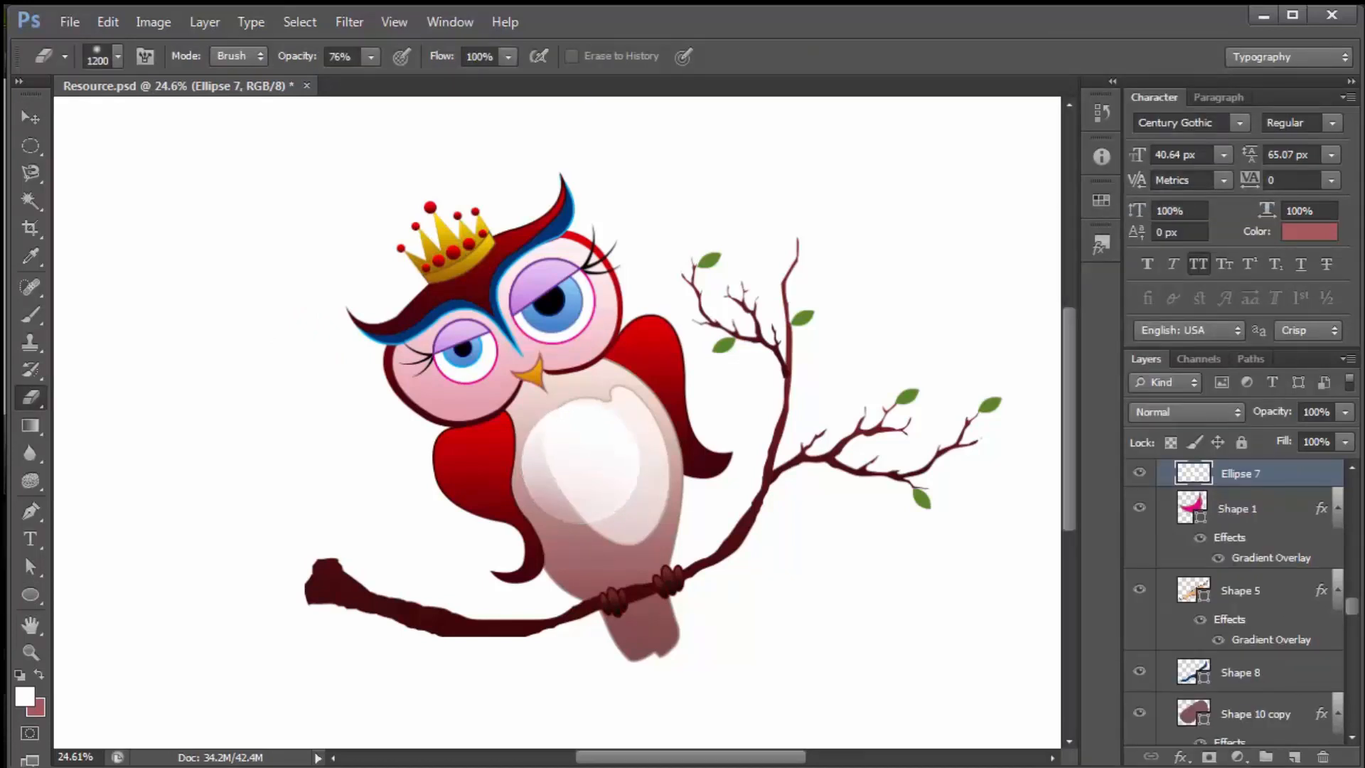
key(v)
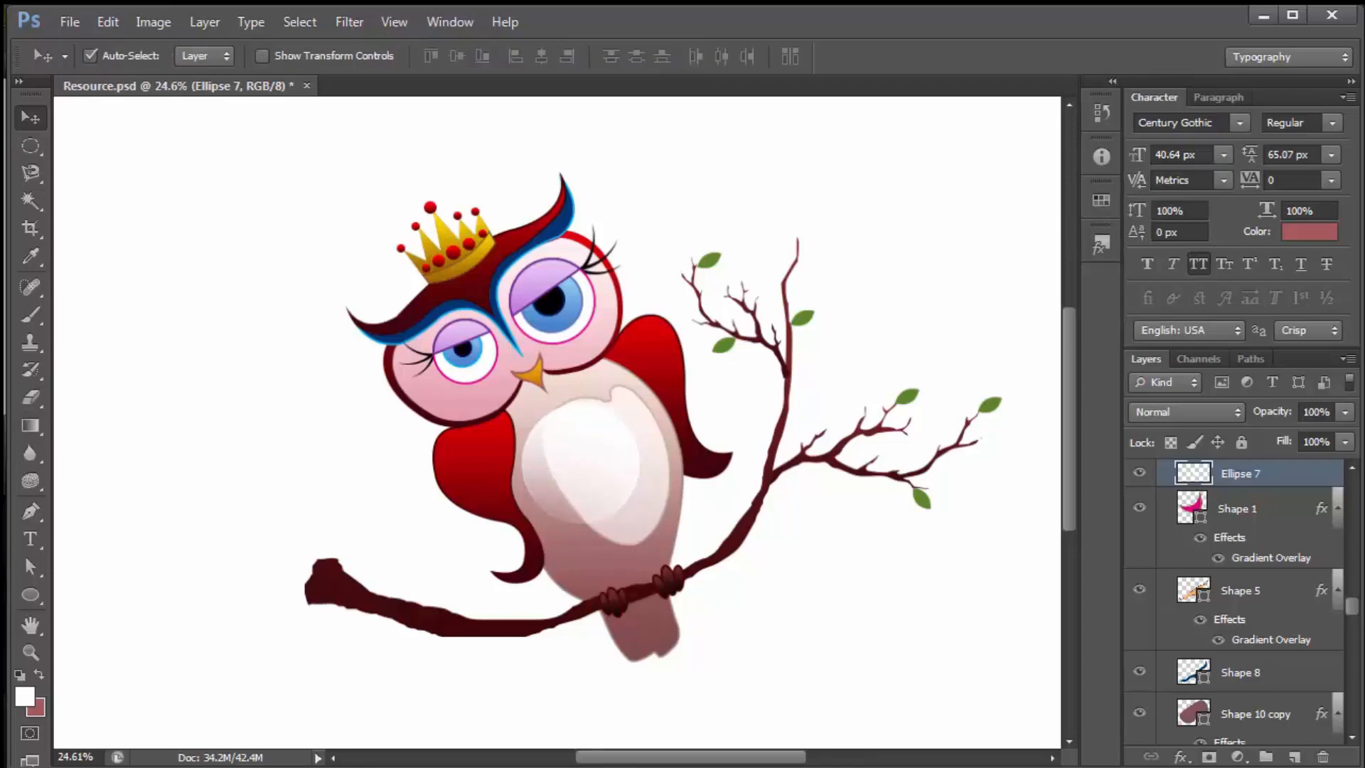
Bring a copy of the white highlight to the front and scale it to about 23.5% over the smaller eye's pupil
drag(603, 449, 522, 384)
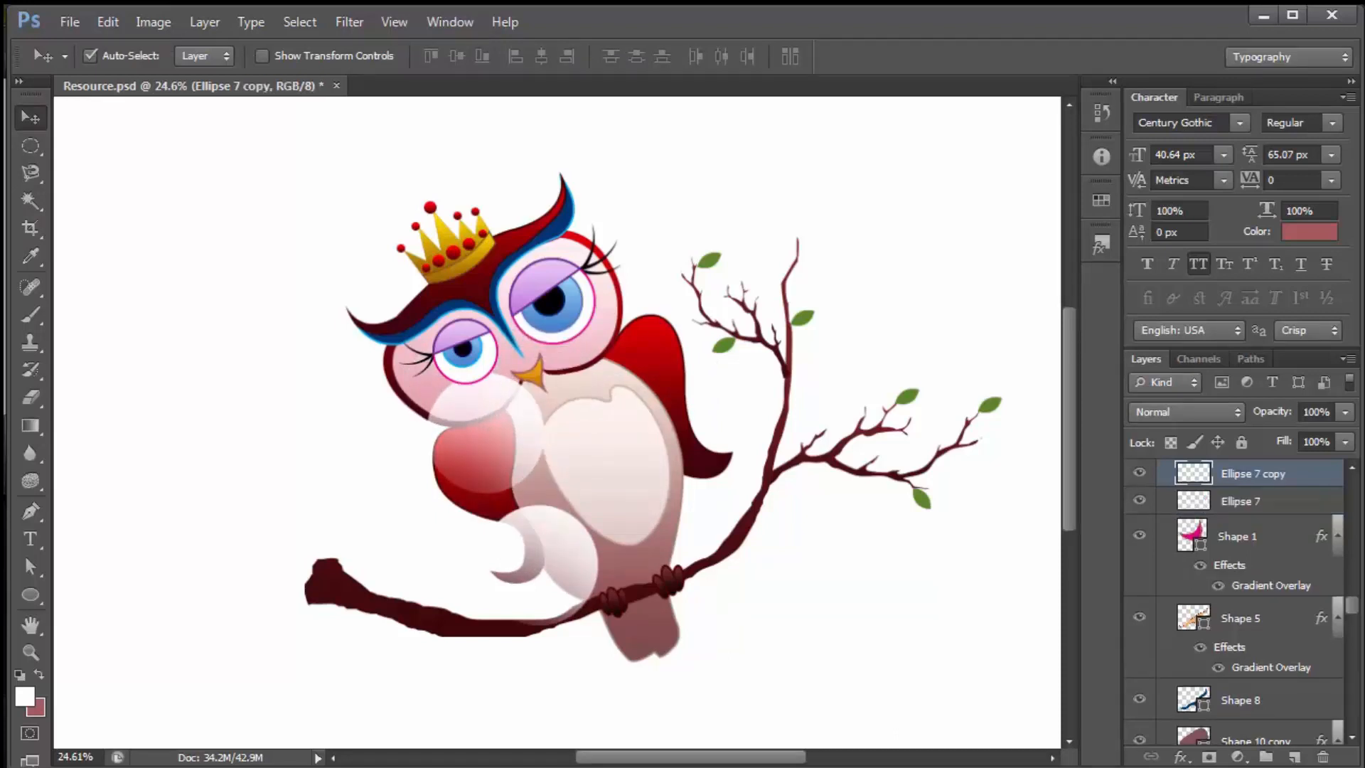
key(ctrl+shift+bracketright)
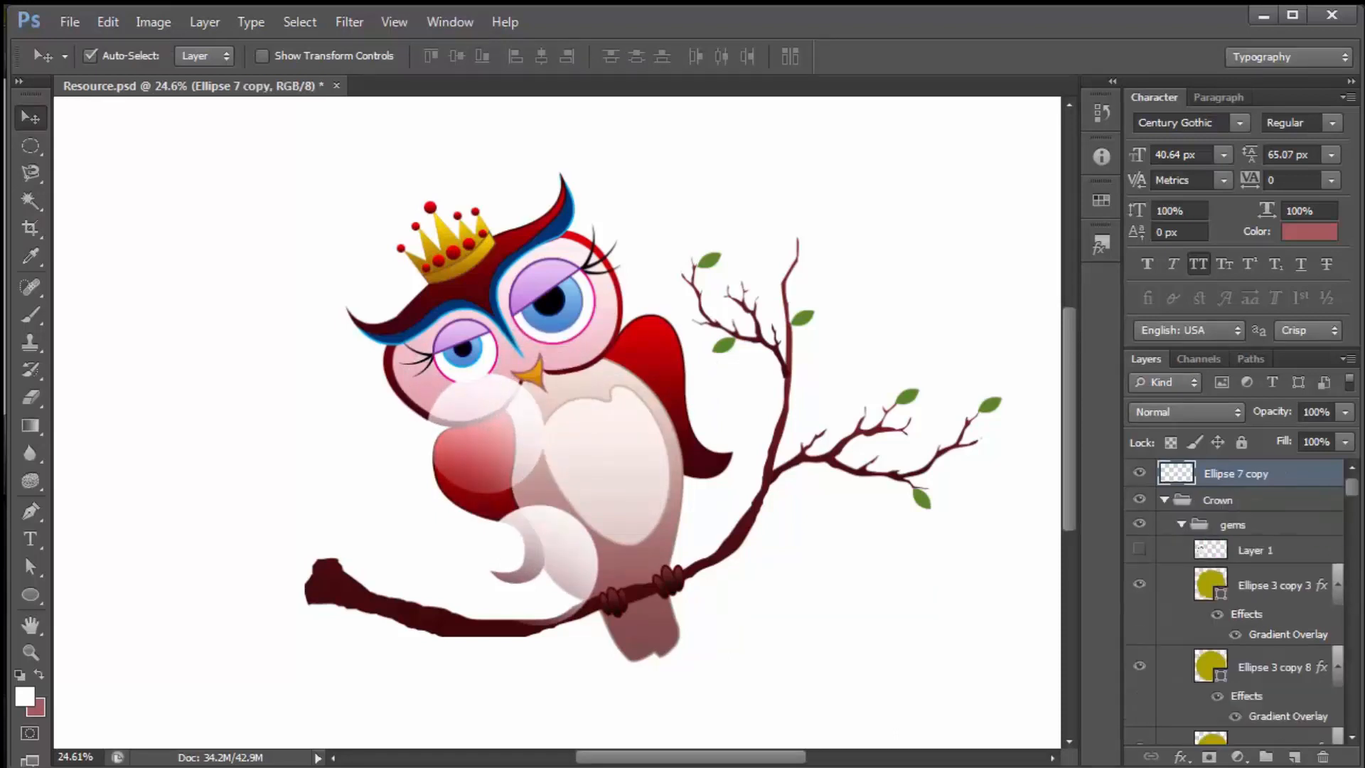
key(ctrl+t)
drag(544, 372, 503, 332)
scroll(453, 396, up, 3)
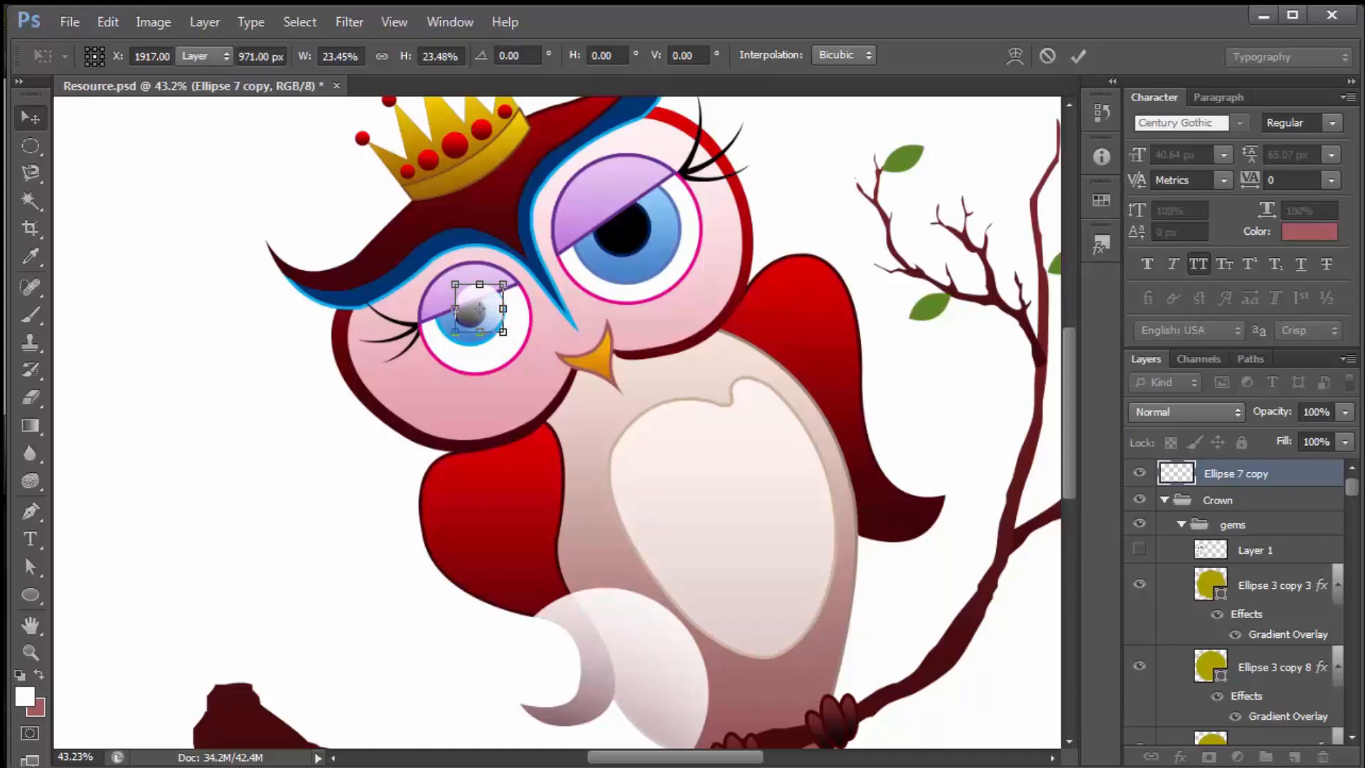
key(Return)
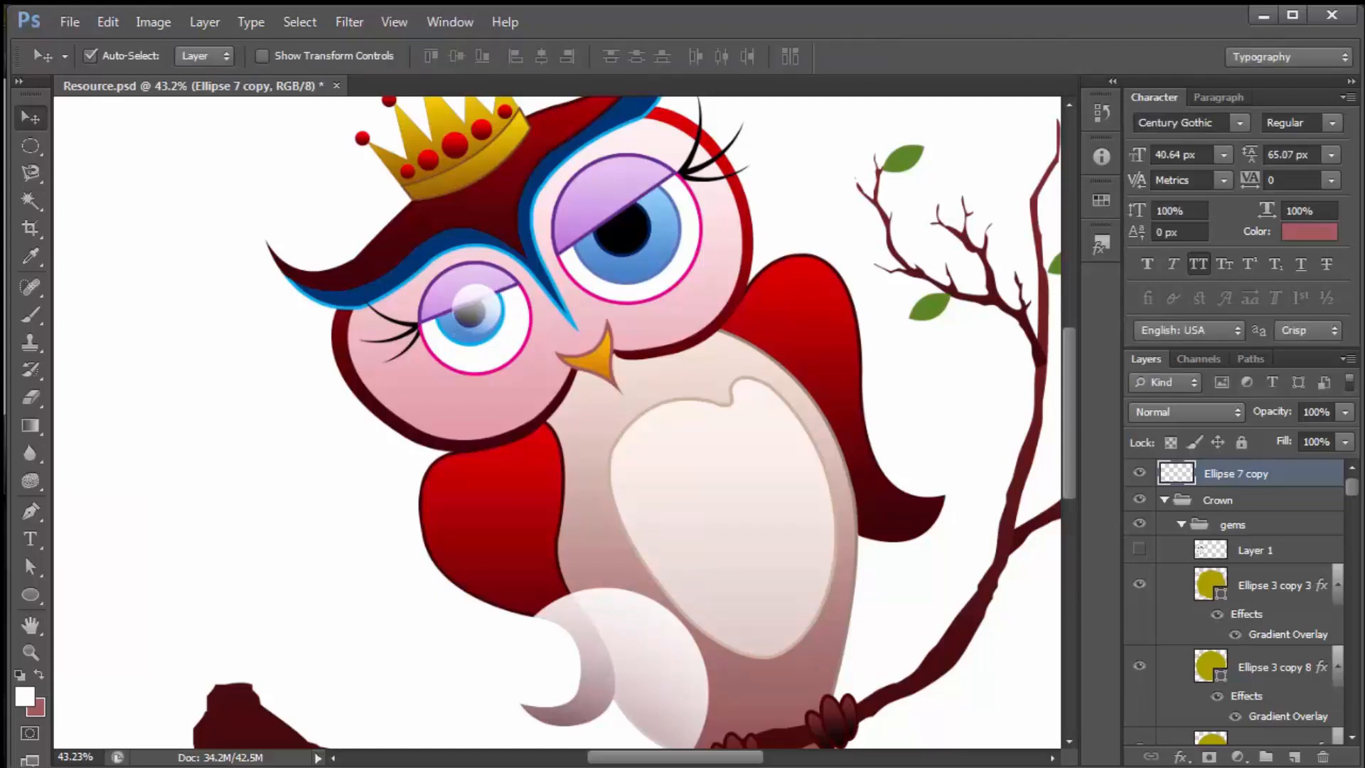
Duplicate the eye highlight onto the larger eye's pupil and enlarge the copy to fit that eye
drag(469, 310, 649, 225)
key(ctrl+t)
key(Return)
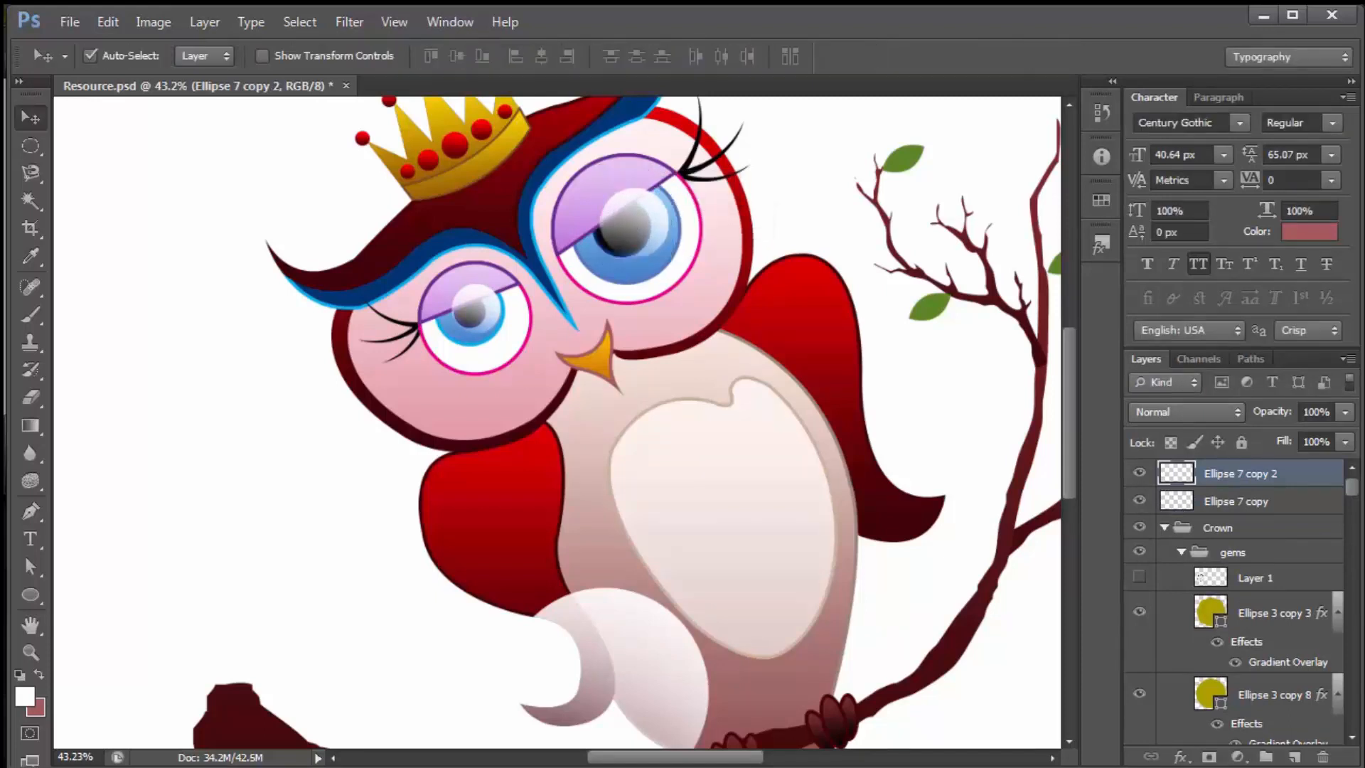
Move both eye highlight layers down the stack into the Eyes group, directly beneath Ellipse 1 copy
shift+click(1236, 502)
key(ctrl+[)
key(ctrl+[)
key(ctrl+[)
key(ctrl+[)
key(ctrl+[)
key(ctrl+[)
key(ctrl+[)
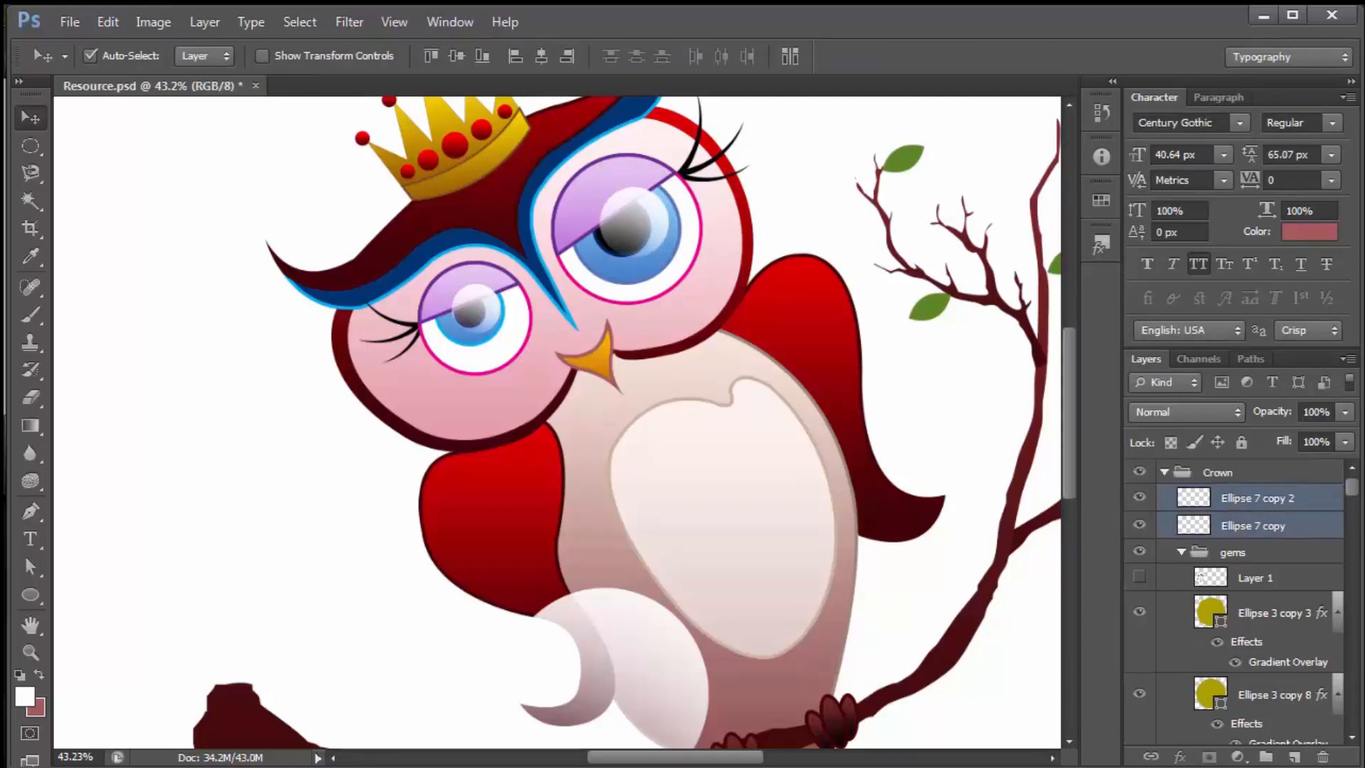
key(ctrl+[)
key(ctrl+[)
key(ctrl+[)
key(ctrl+[)
key(ctrl+[)
key(ctrl+[)
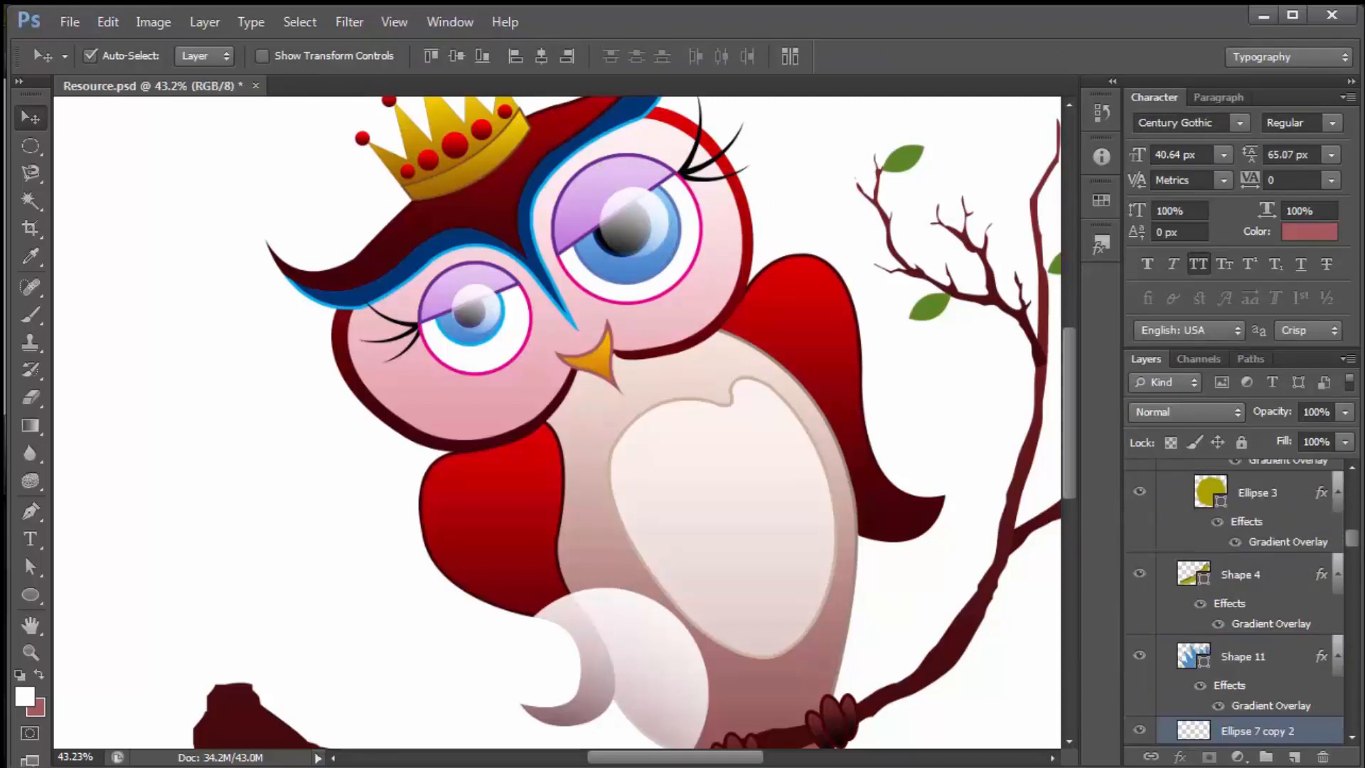
key(ctrl+])
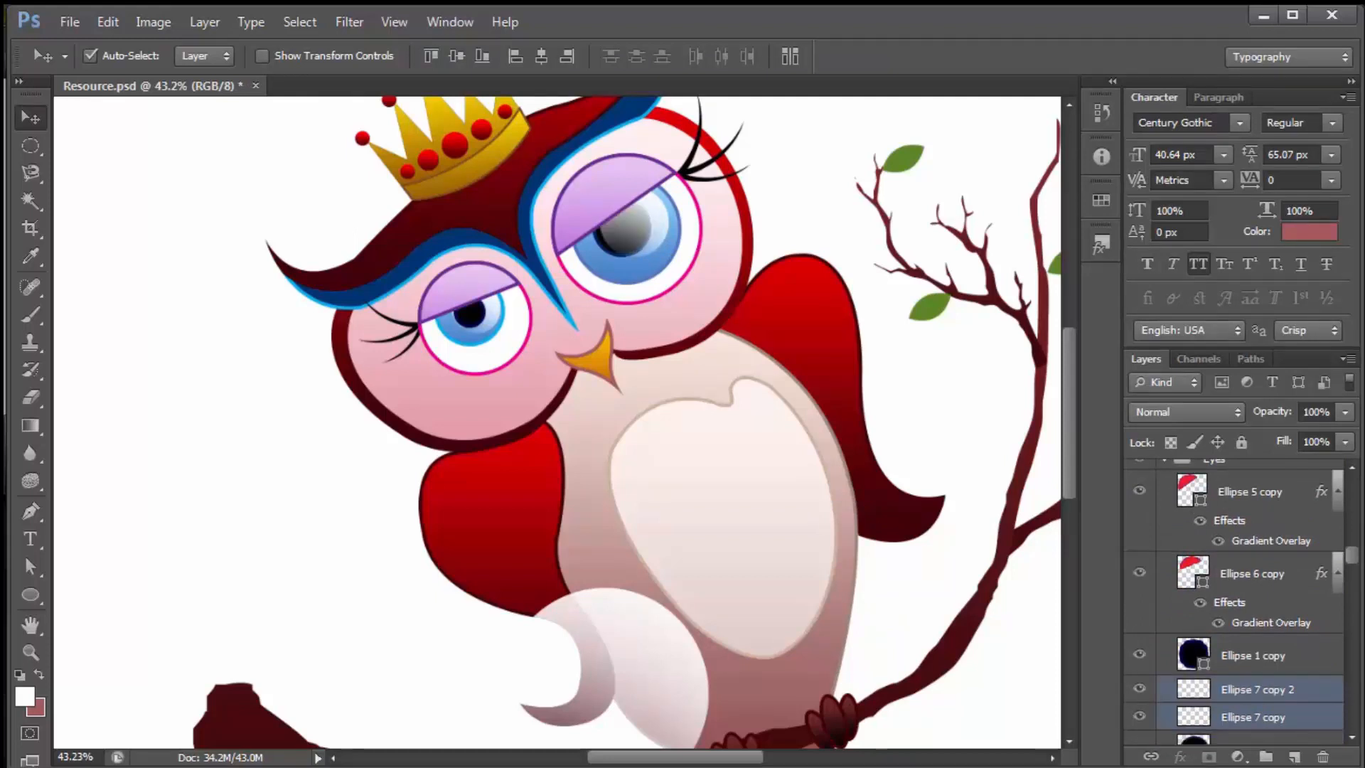
Stack the pupil layers Ellipse 1 copy and Ellipse 1 together, with both highlight layers directly above them and below Ellipse 6 copy
scroll(1251, 661, up, 1)
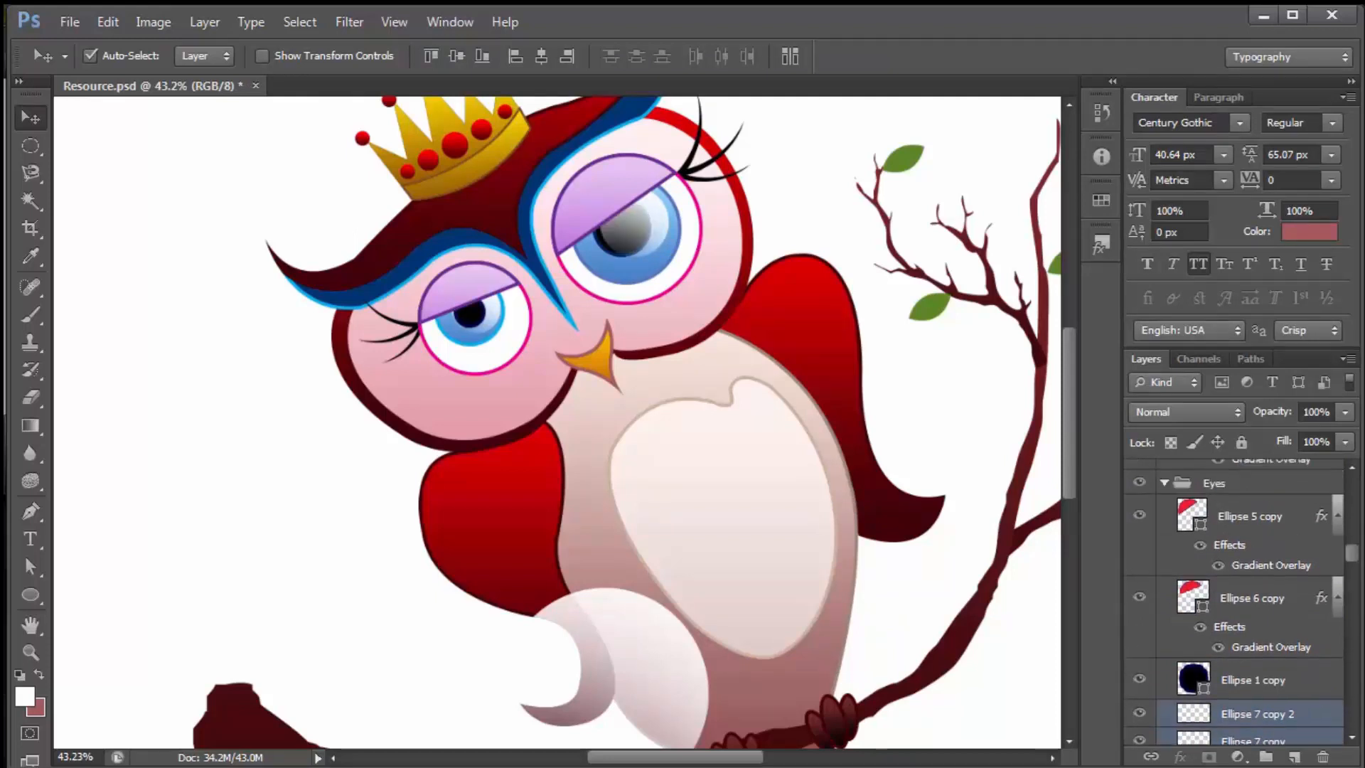
scroll(1252, 661, down, 2)
click(1253, 689)
drag(1241, 725, 1242, 653)
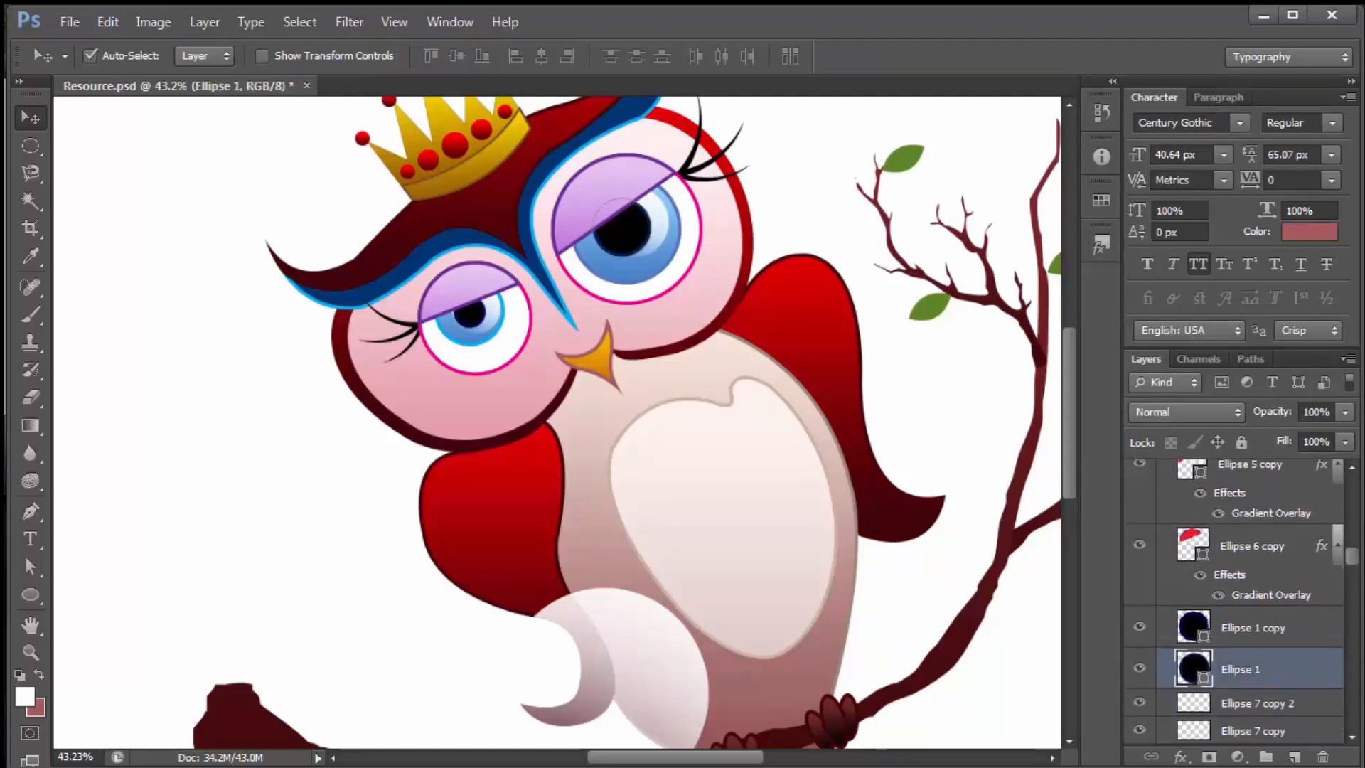
scroll(1244, 661, down, 1)
click(1255, 679)
shift+click(1253, 707)
drag(1253, 707, 1254, 601)
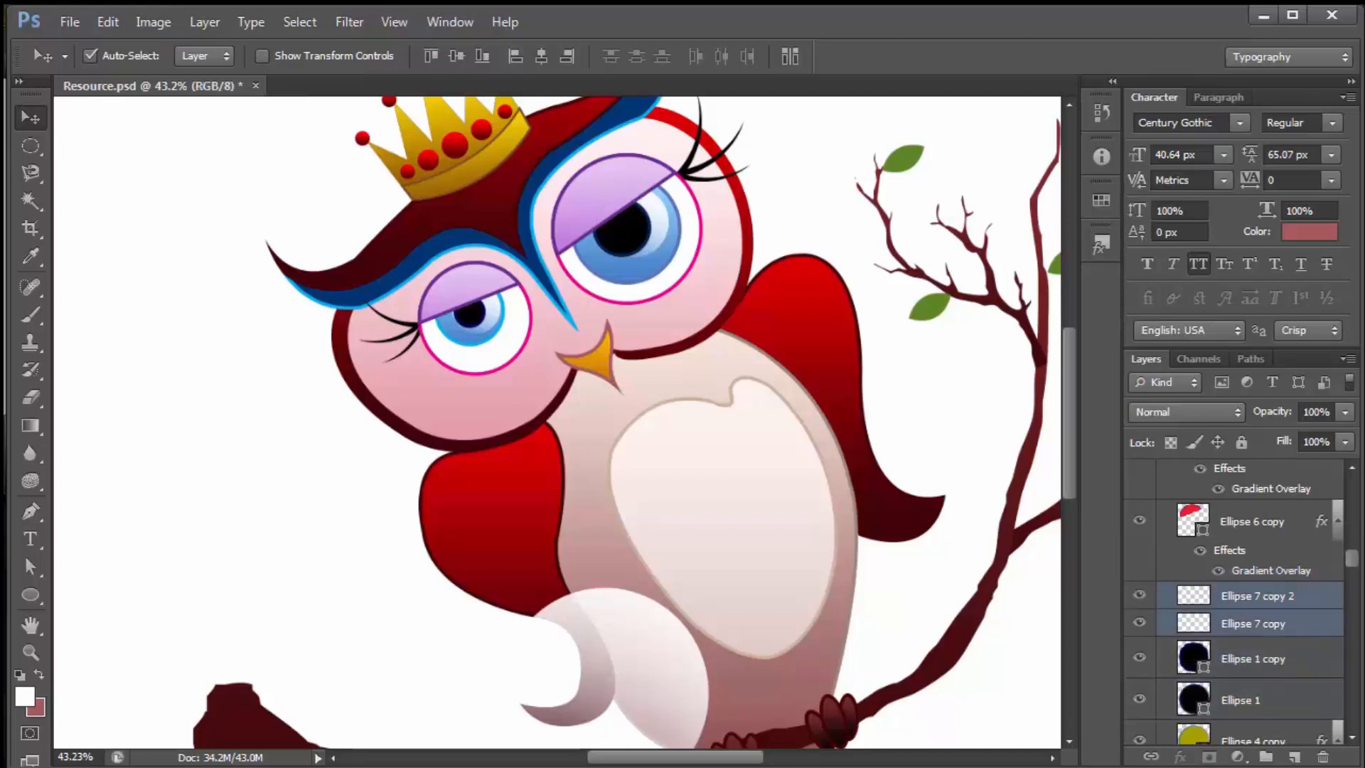
Fade the lower parts of both pupil highlights, Ellipse 7 copy and Ellipse 7 copy 2, with a soft 250 px Eraser at 76% opacity
click(939, 398)
click(630, 227)
key(e)
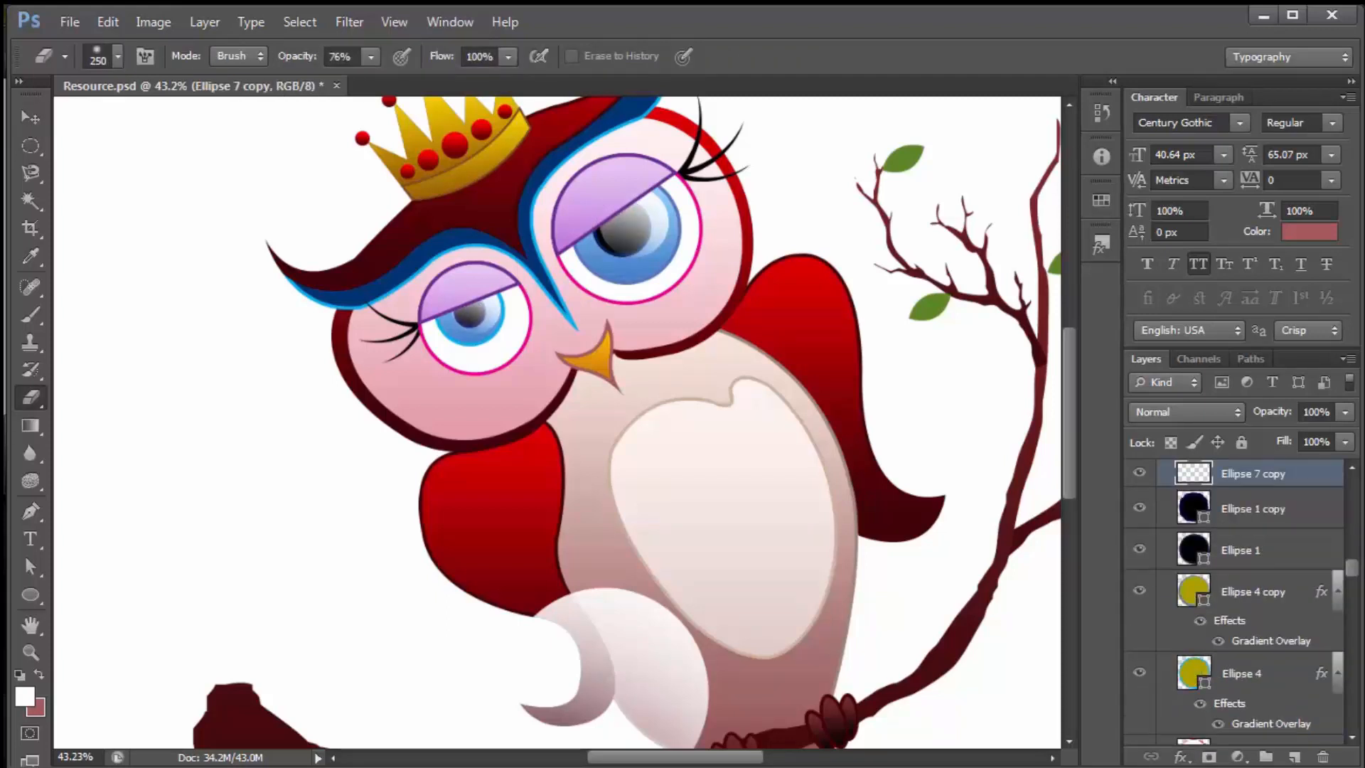
ctrl+click(470, 313)
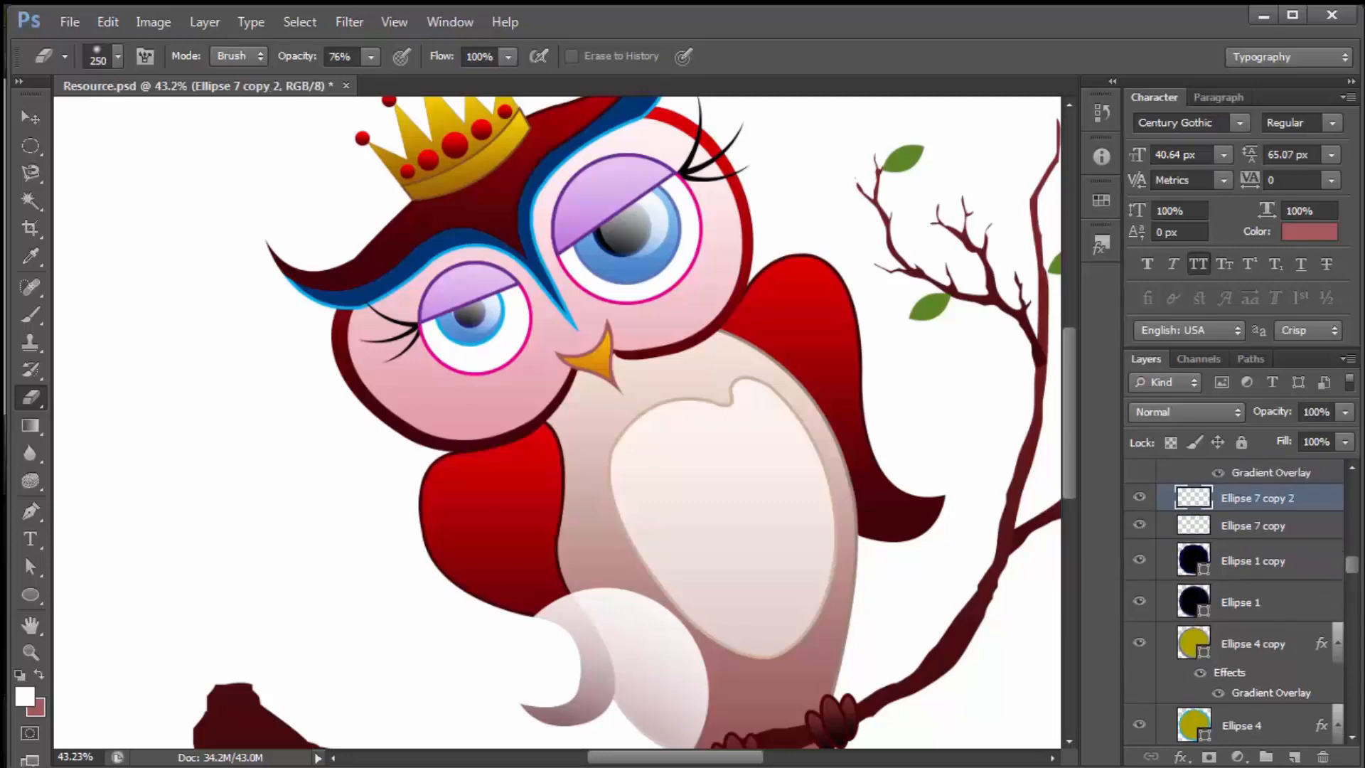
drag(617, 261, 650, 255)
scroll(569, 412, down, 8)
scroll(569, 412, up, 1)
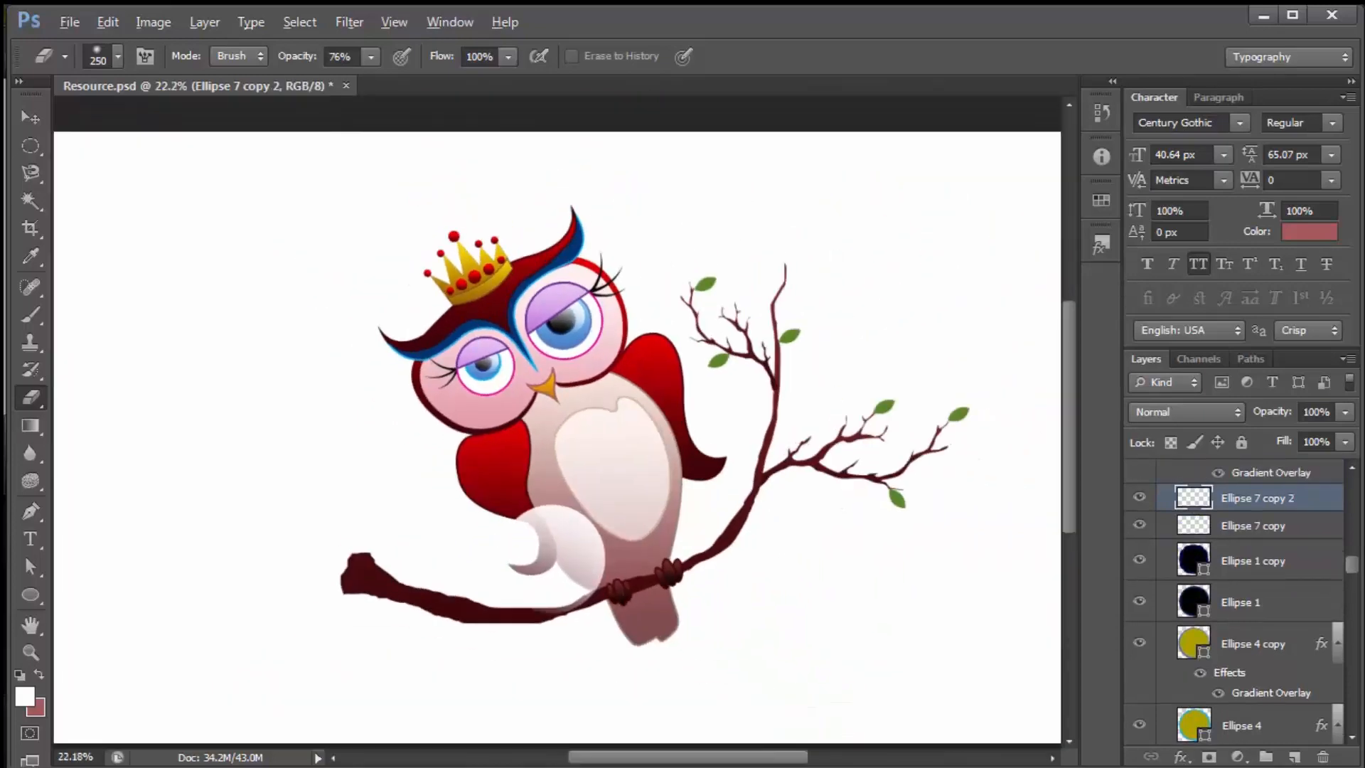
Draw a small white circle at the upper right edge of the larger eye's pupil and enlarge it slightly
key(v)
scroll(562, 255, down, 1)
scroll(562, 256, up, 4)
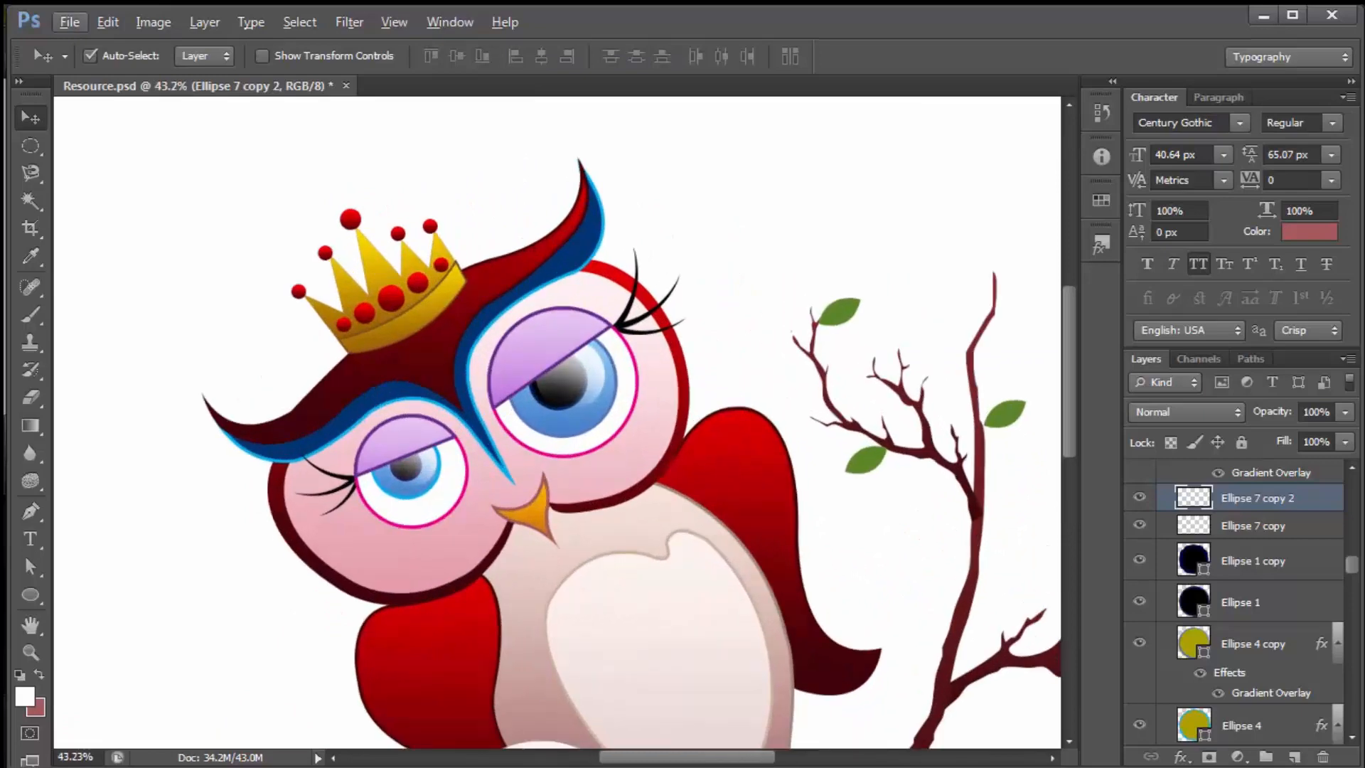
key(u)
drag(581, 353, 589, 361)
key(v)
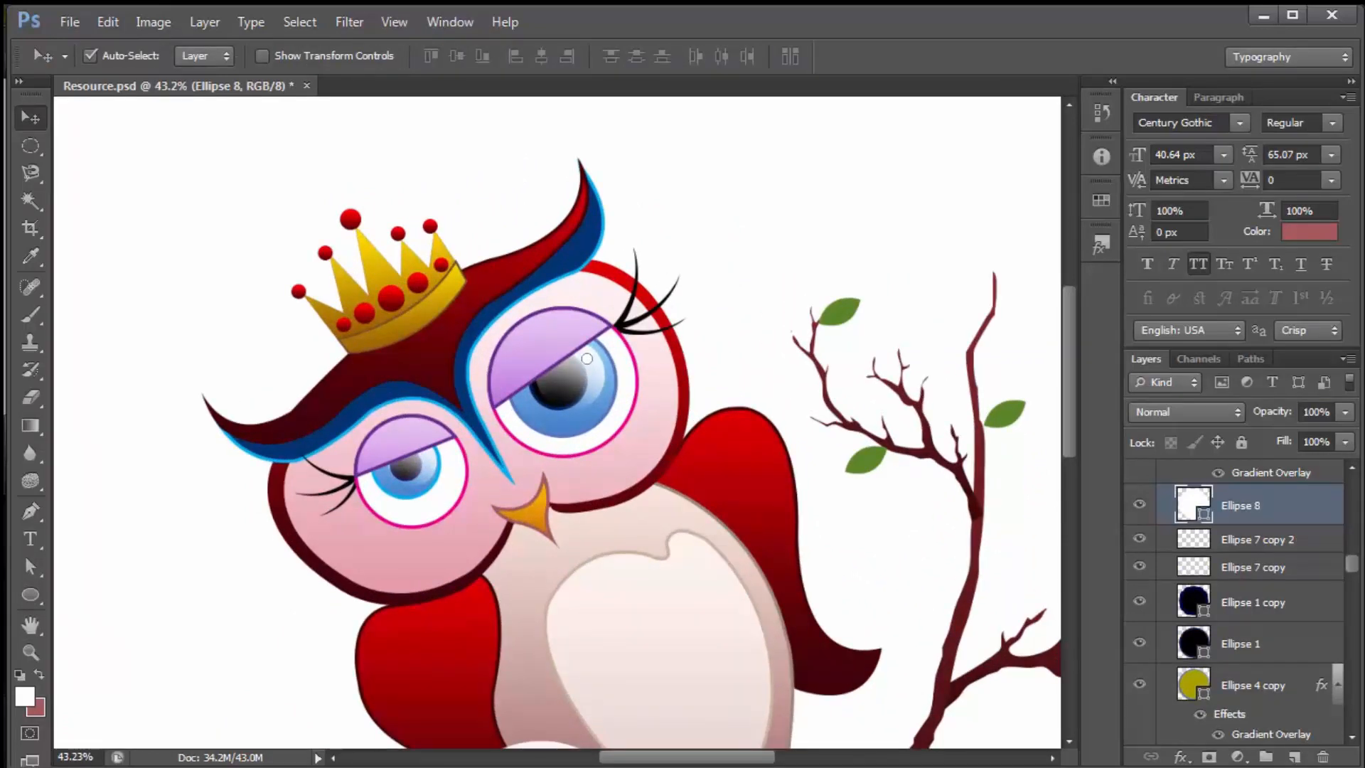
key(ctrl+t)
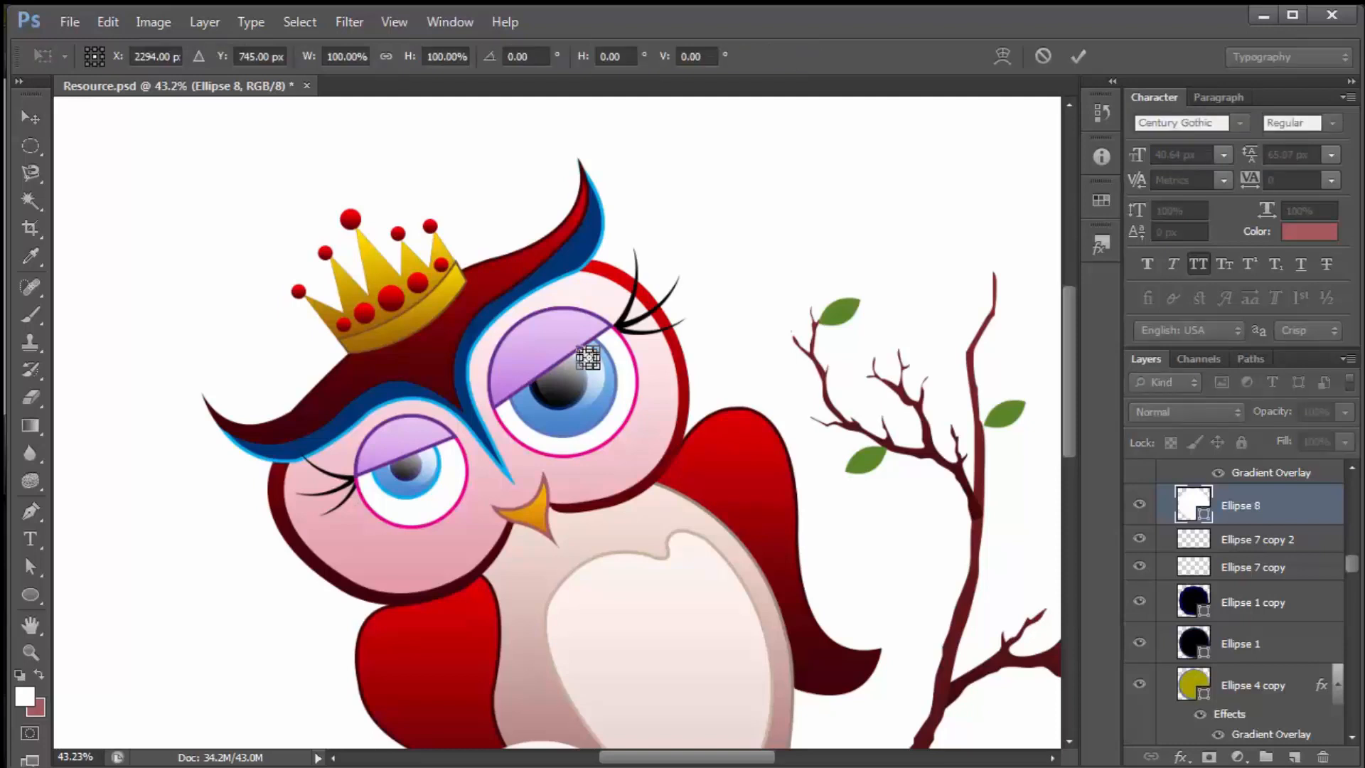
drag(595, 366, 600, 369)
key(Return)
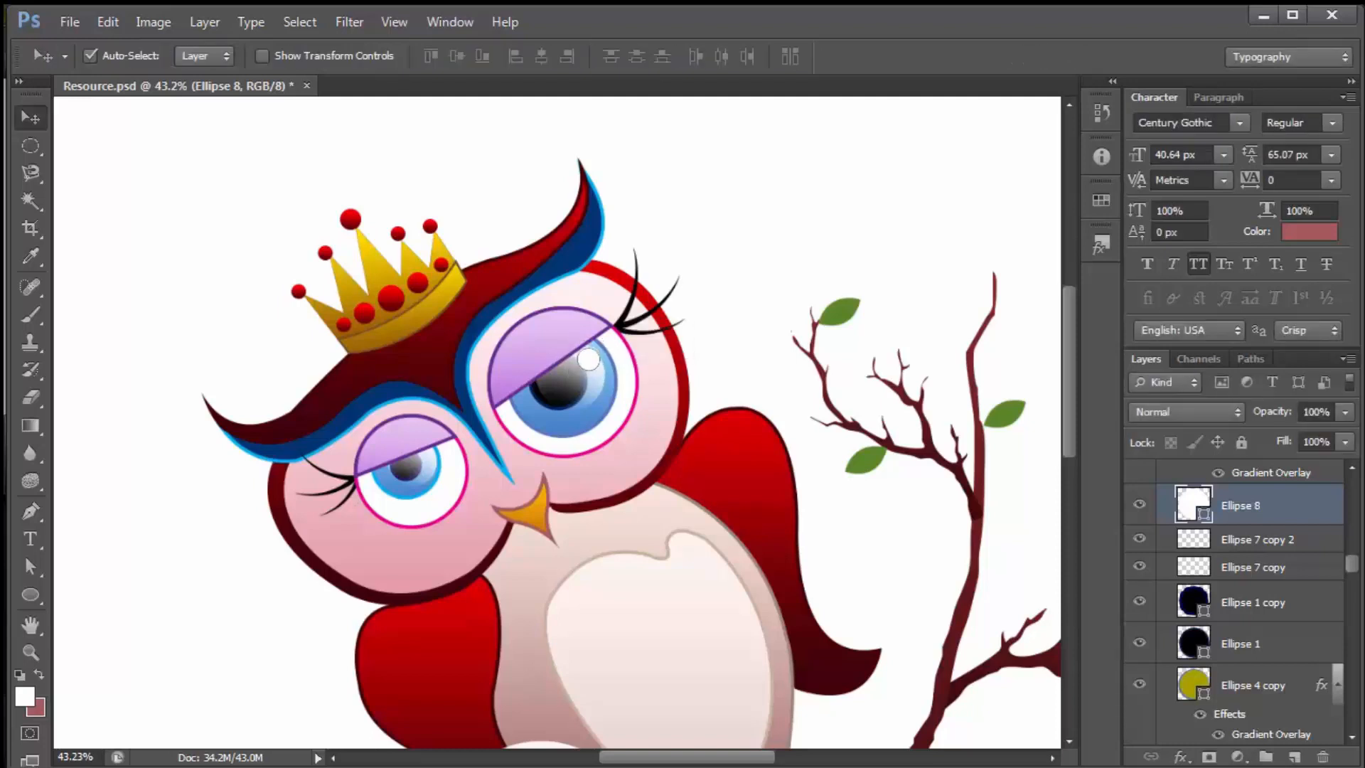
Duplicate the small white circle so each eye has a round glint at the upper right of its pupil
key(ctrl+j)
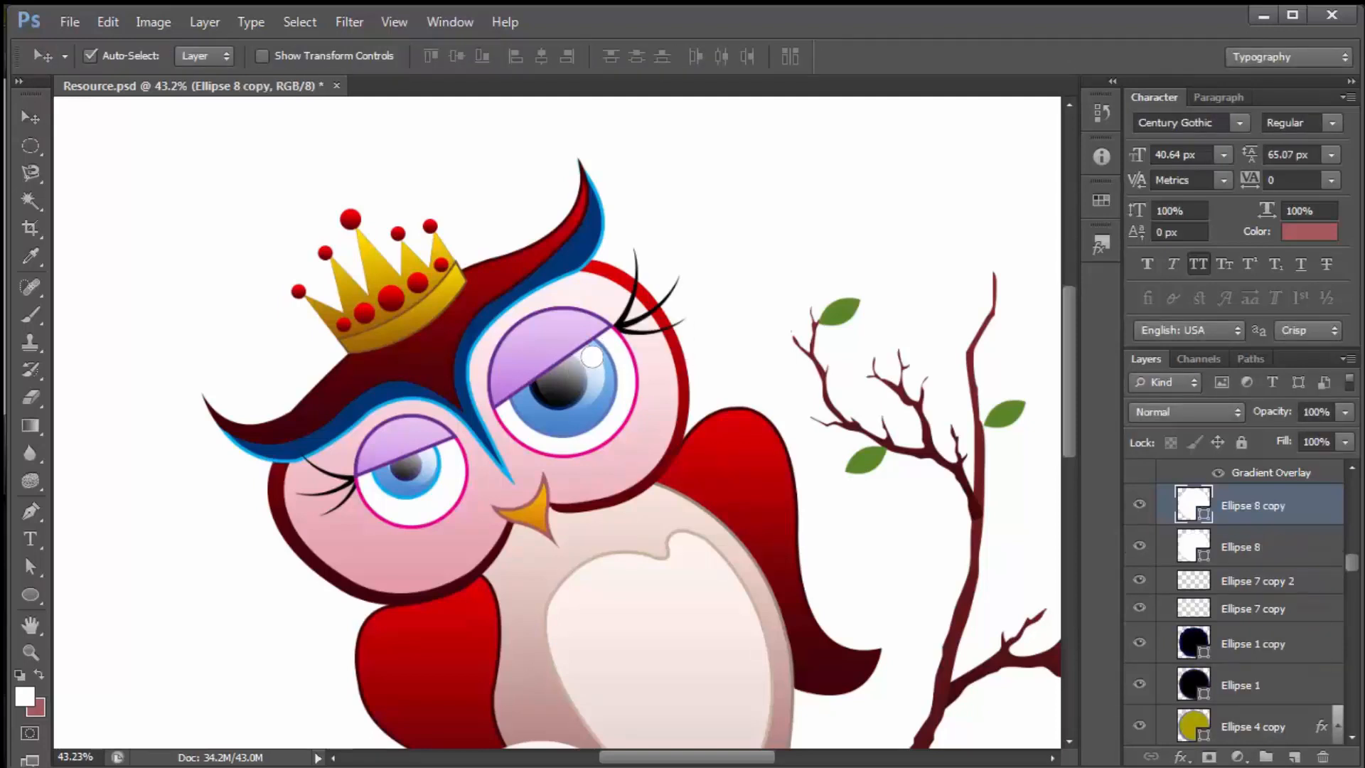
key(ctrl+t)
scroll(563, 363, up, 3)
drag(604, 356, 420, 445)
key(ctrl+z)
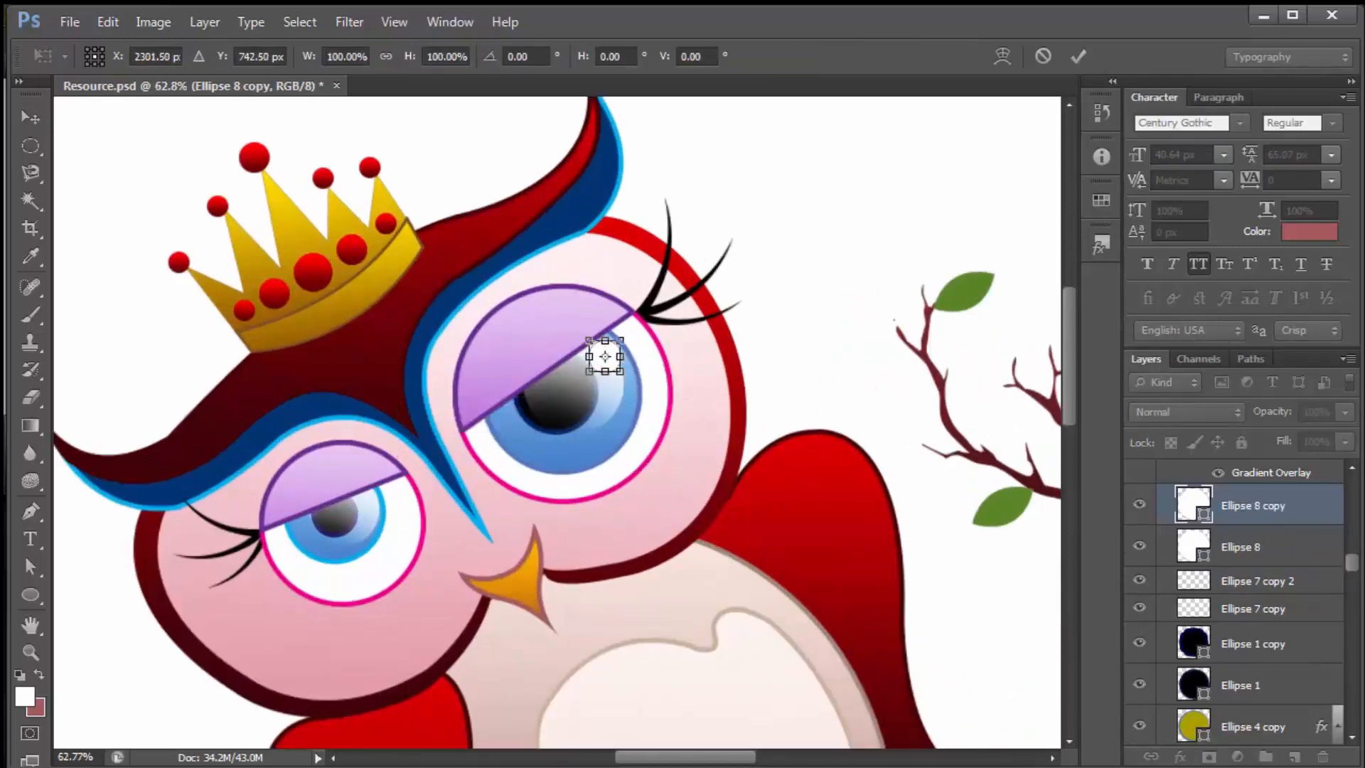
scroll(580, 374, up, 3)
mouse_move(608, 360)
mouse_down()
mouse_move(466, 461)
mouse_move(289, 548)
mouse_move(311, 558)
mouse_move(290, 548)
mouse_move(611, 353)
mouse_up()
key(Return)
key(ctrl+minus)
key(ctrl+minus)
key(ctrl+minus)
key(ctrl+minus)
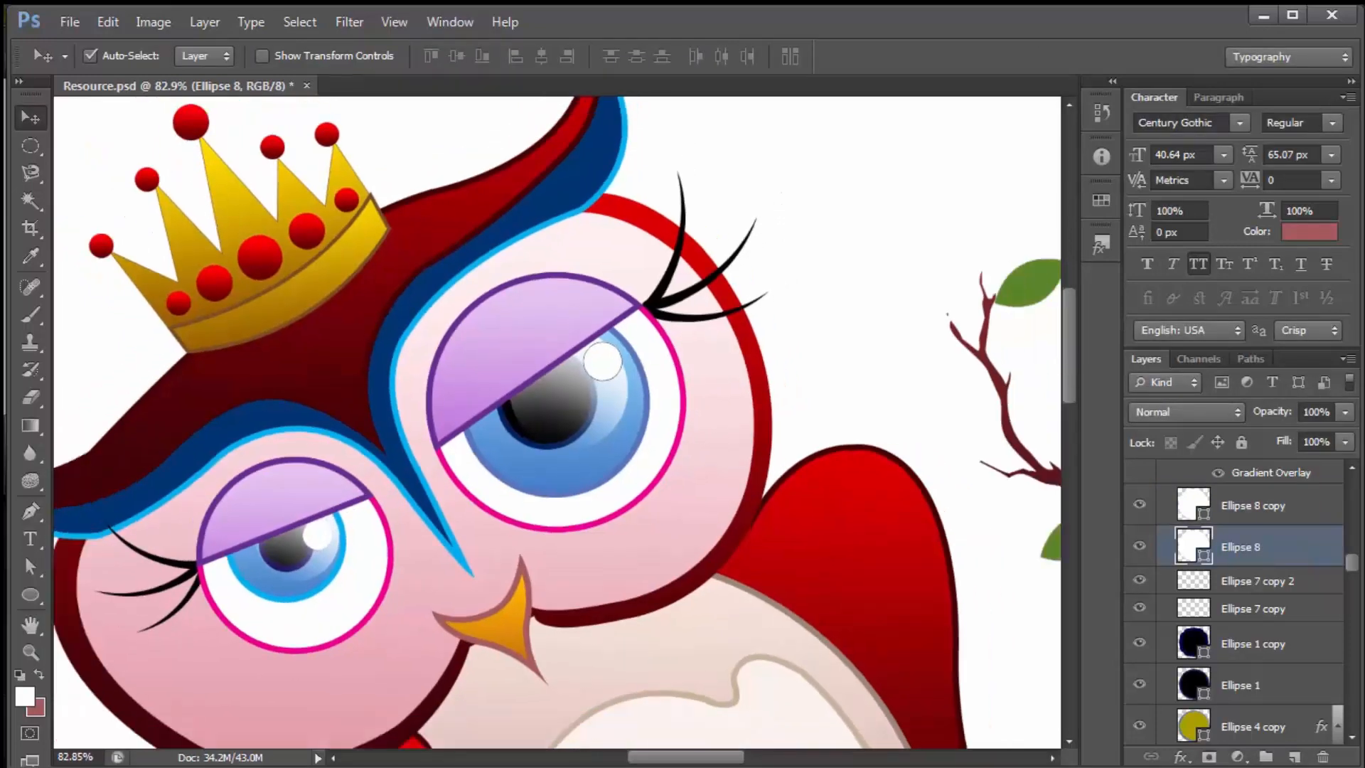
Check how the eye highlights look within the whole owl illustration
click(654, 313)
key(ctrl+minus)
scroll(558, 422, down, 3)
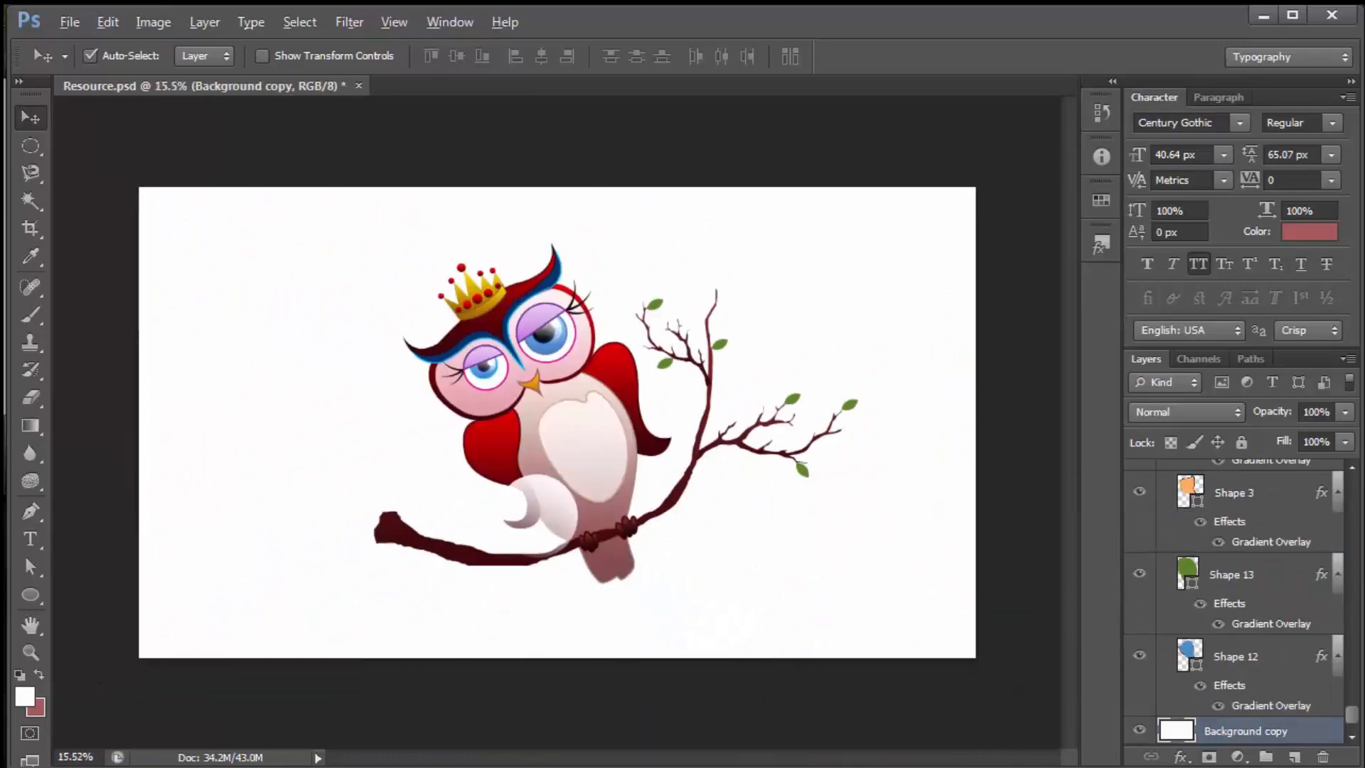
scroll(557, 422, up, 2)
scroll(557, 422, up, 2)
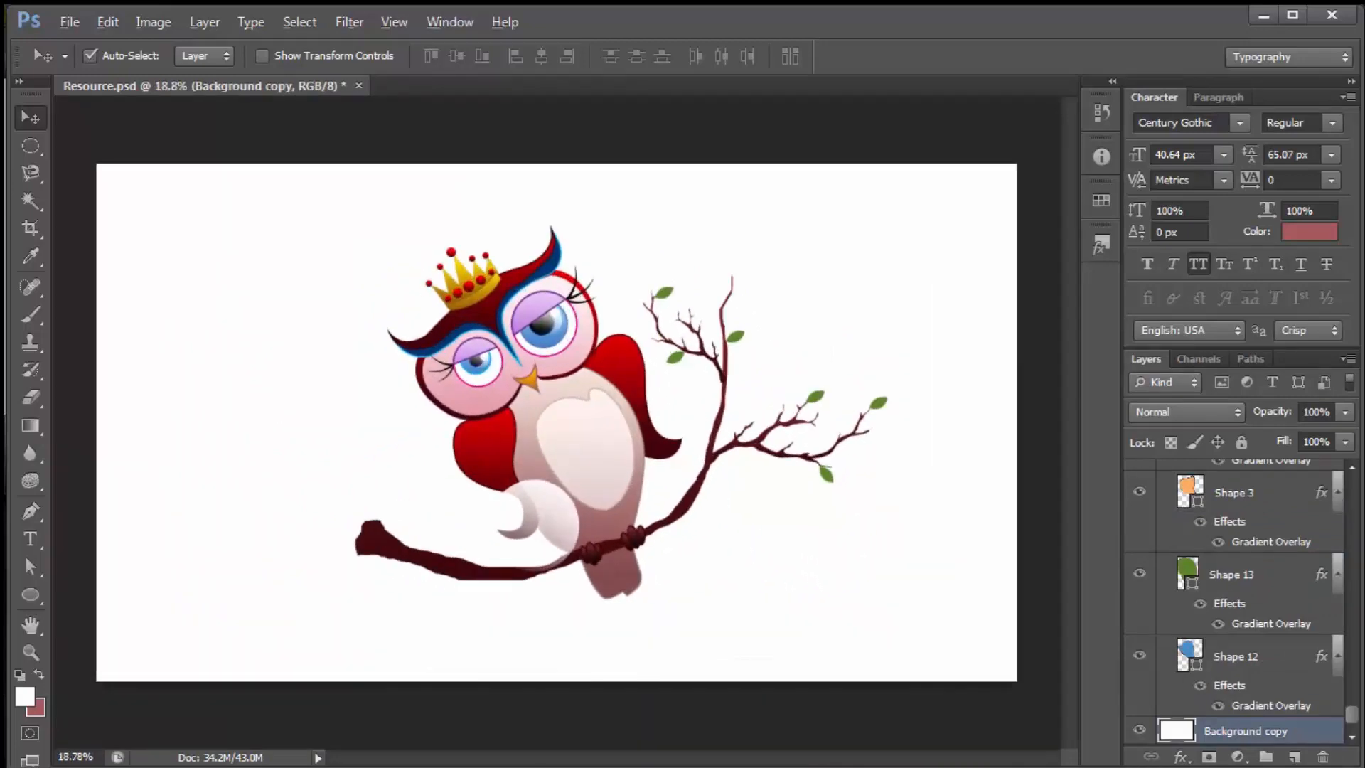
scroll(558, 422, down, 3)
scroll(558, 422, down, 1)
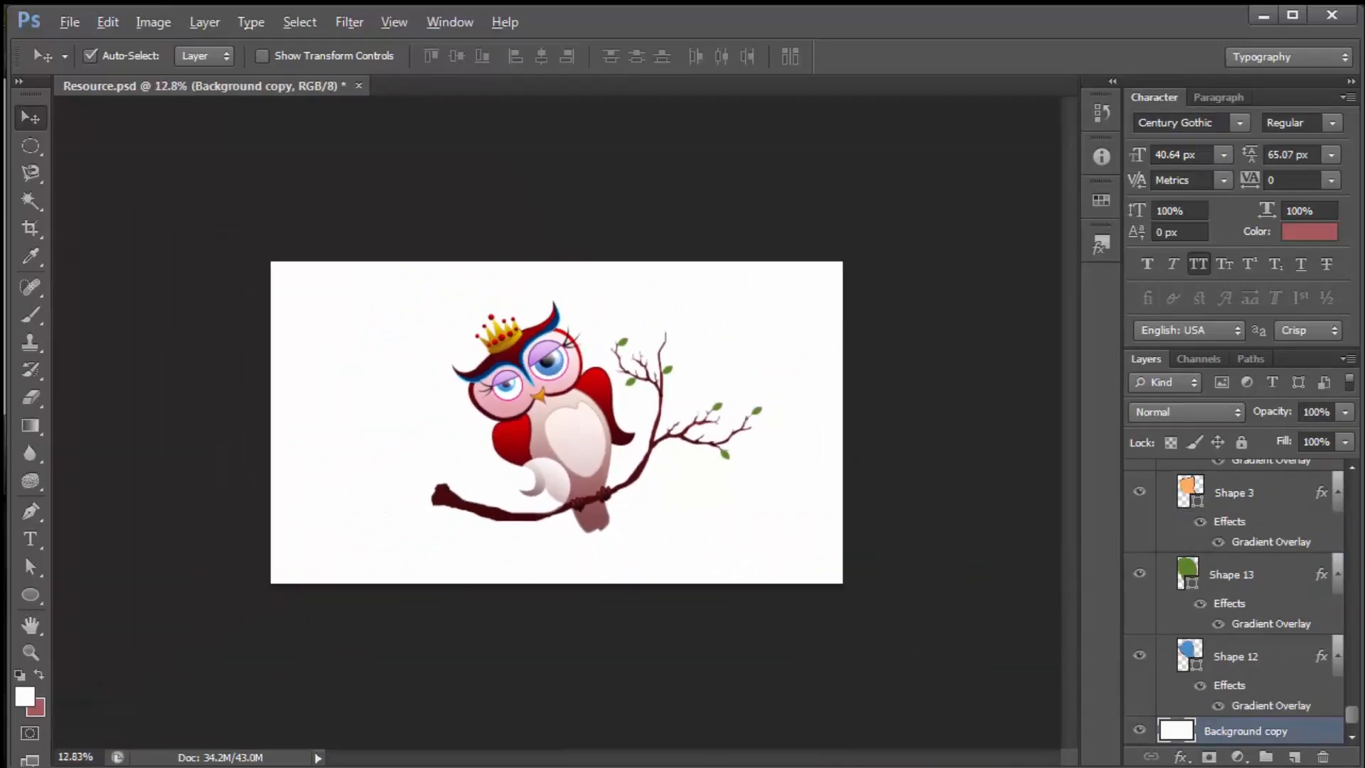
Duplicate the large white highlight onto the owl's belly, stretch it to about 127% by 172% and rotate it about -14°
scroll(557, 422, up, 6)
drag(541, 528, 586, 447)
key(ctrl+t)
drag(632, 506, 723, 486)
drag(583, 506, 590, 455)
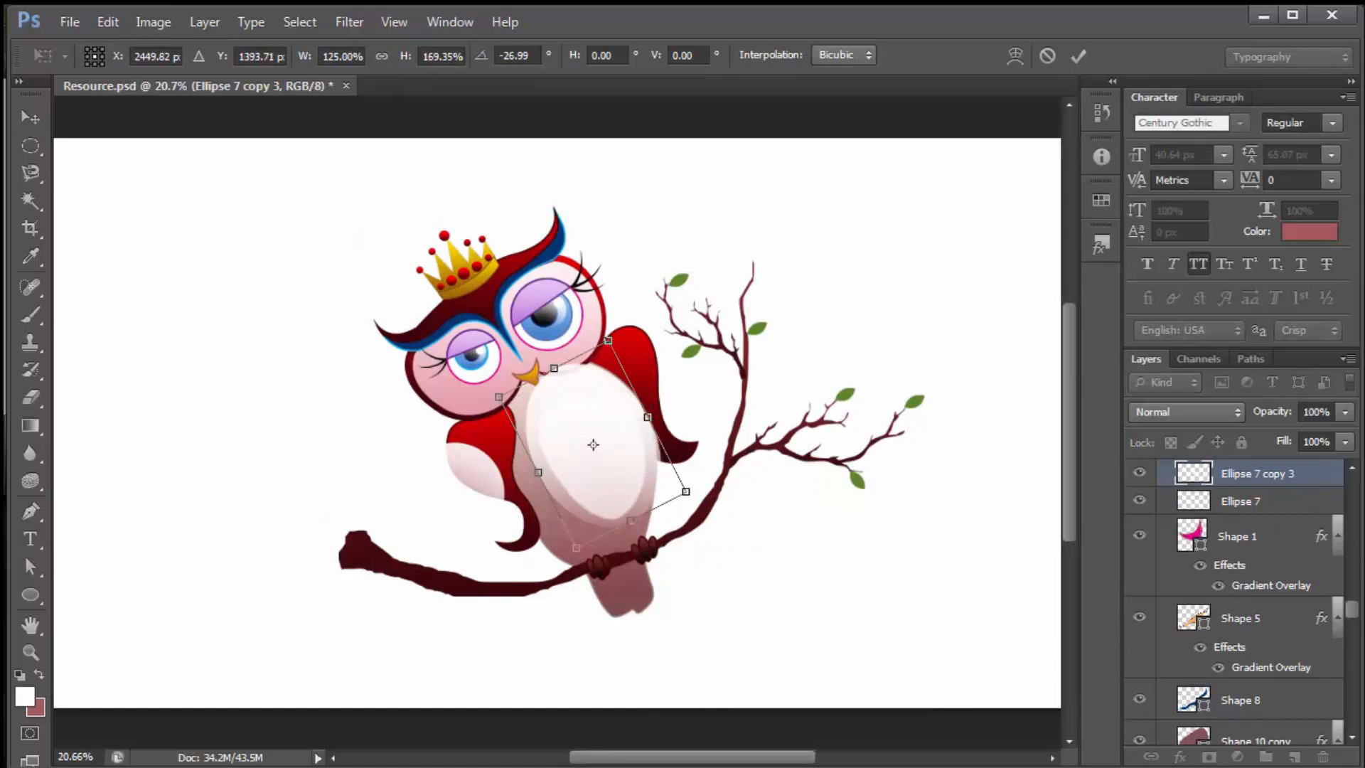
drag(551, 564, 528, 553)
drag(668, 523, 671, 528)
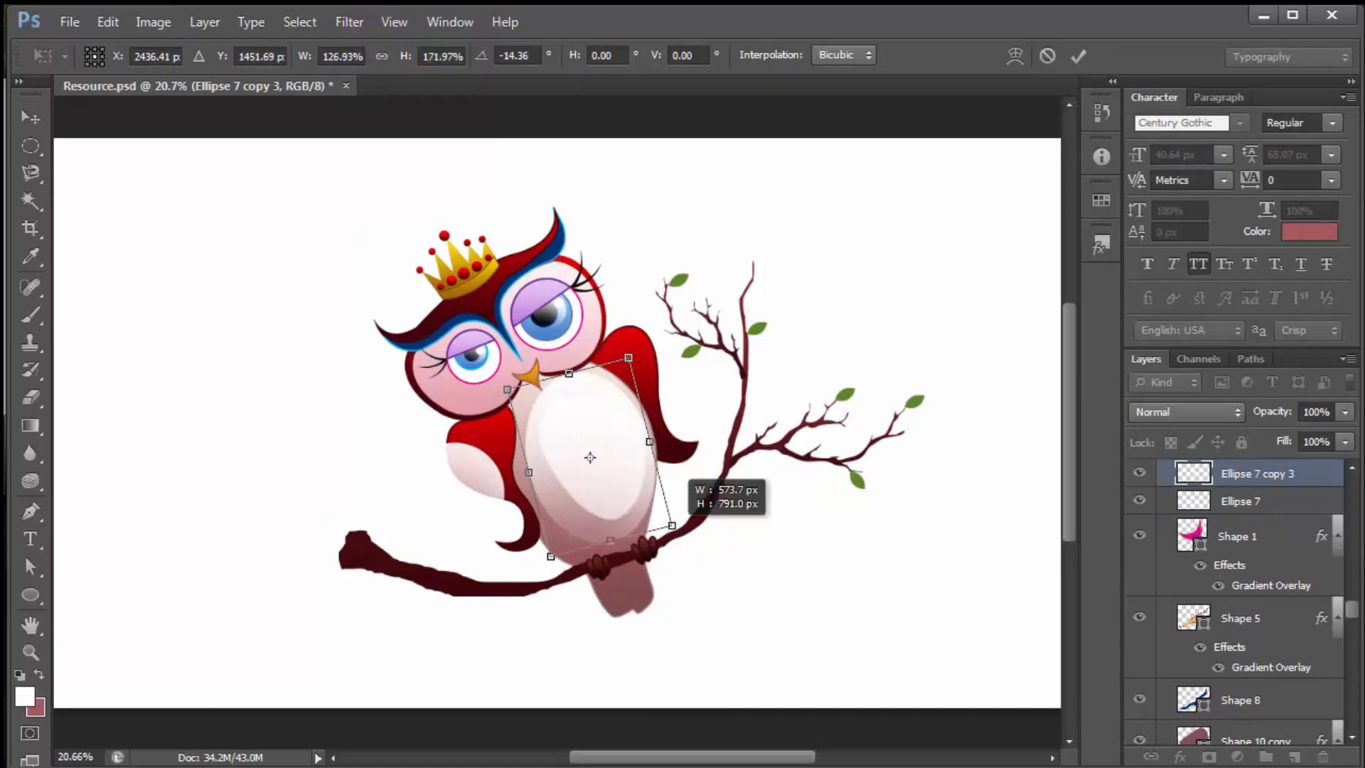
key(Return)
Fade the lower part of the belly highlight with a soft 700 px Eraser at 76% opacity
key(e)
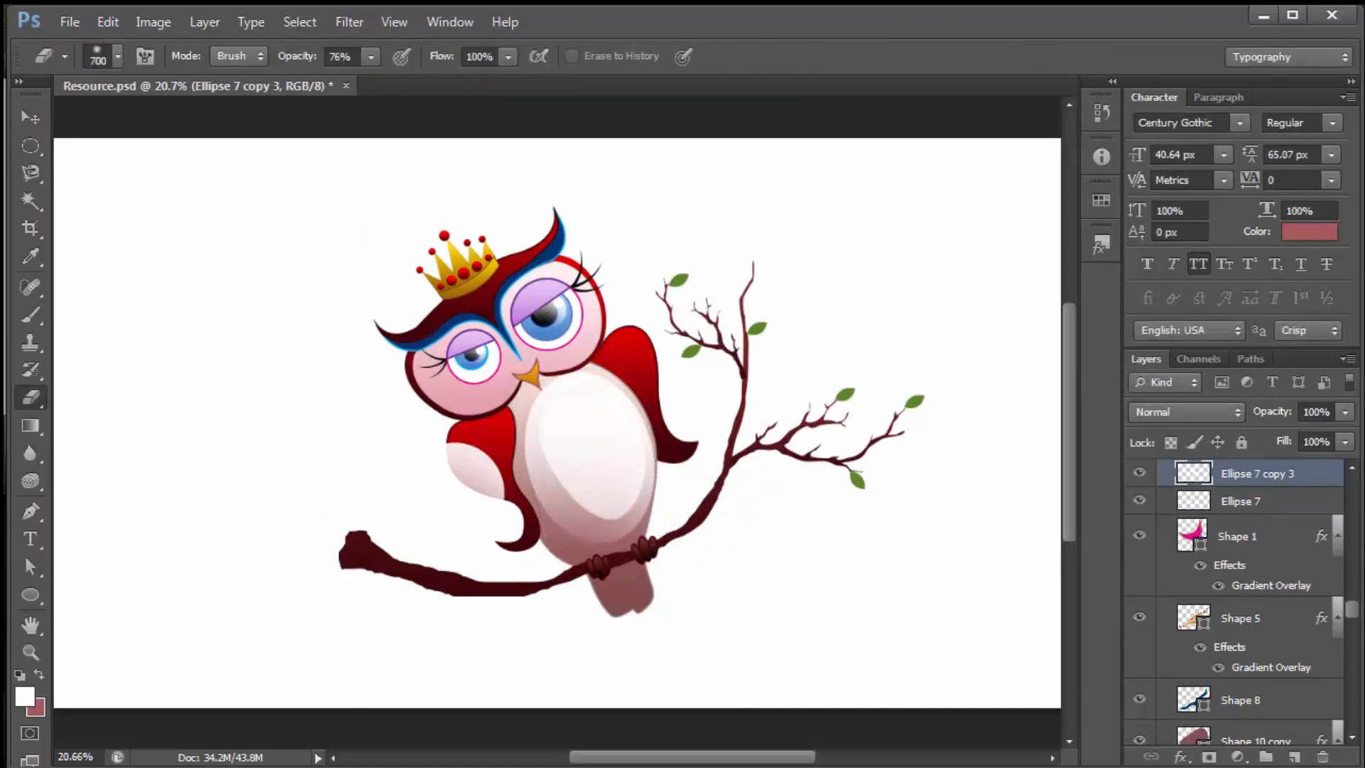
mouse_move(532, 459)
mouse_down()
mouse_move(583, 518)
mouse_move(634, 516)
mouse_up()
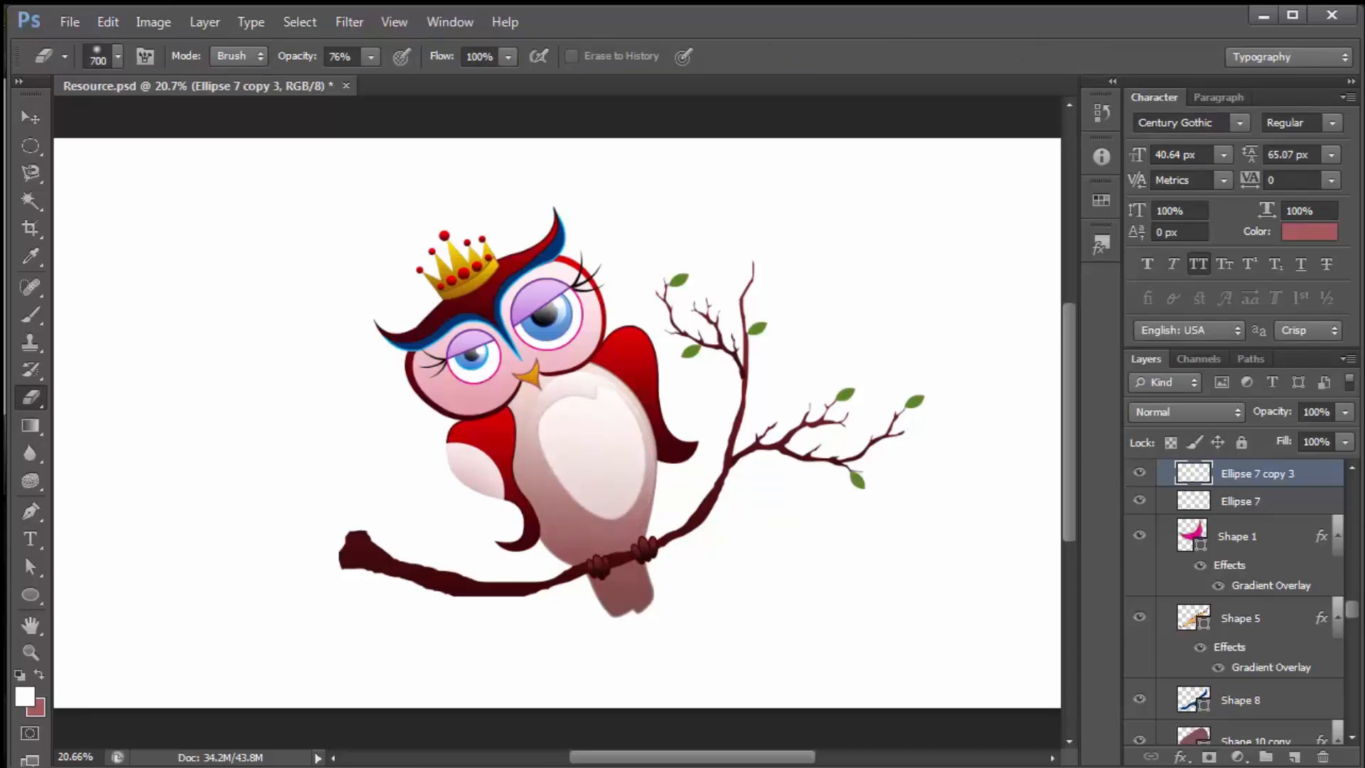
click(30, 117)
scroll(558, 423, down, 5)
scroll(557, 423, up, 5)
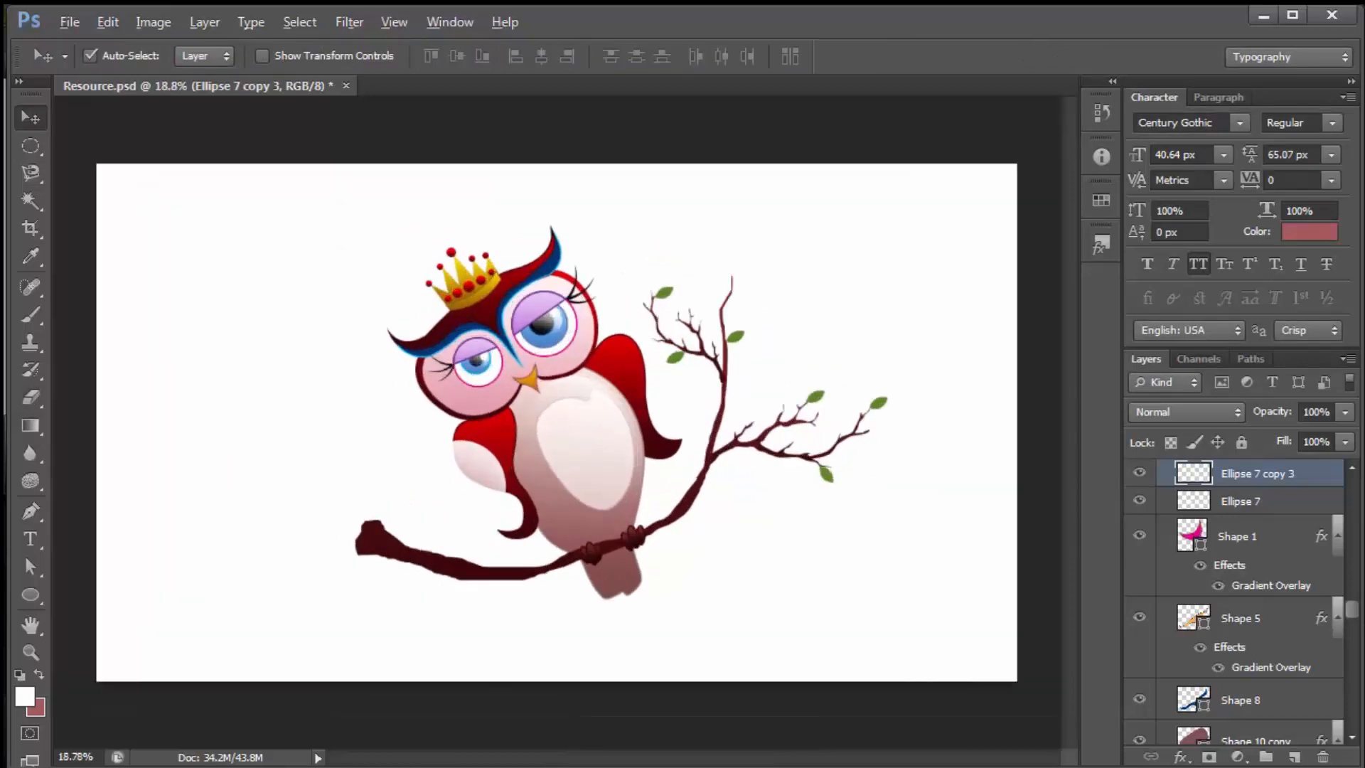
Rotate the belly highlight slightly and reposition it over the upper part of the owl's body
drag(566, 399, 571, 401)
key(ctrl+t)
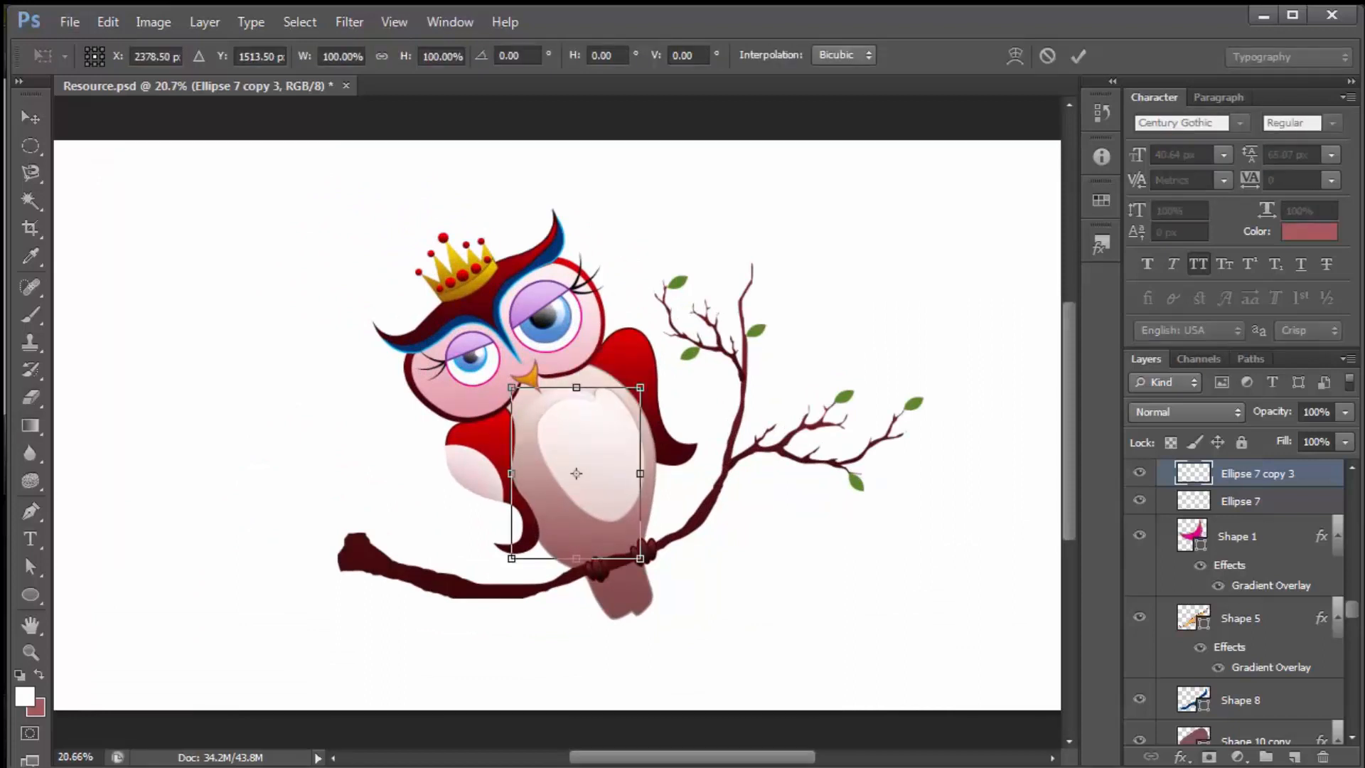
drag(703, 406, 687, 380)
key(Return)
drag(592, 400, 587, 391)
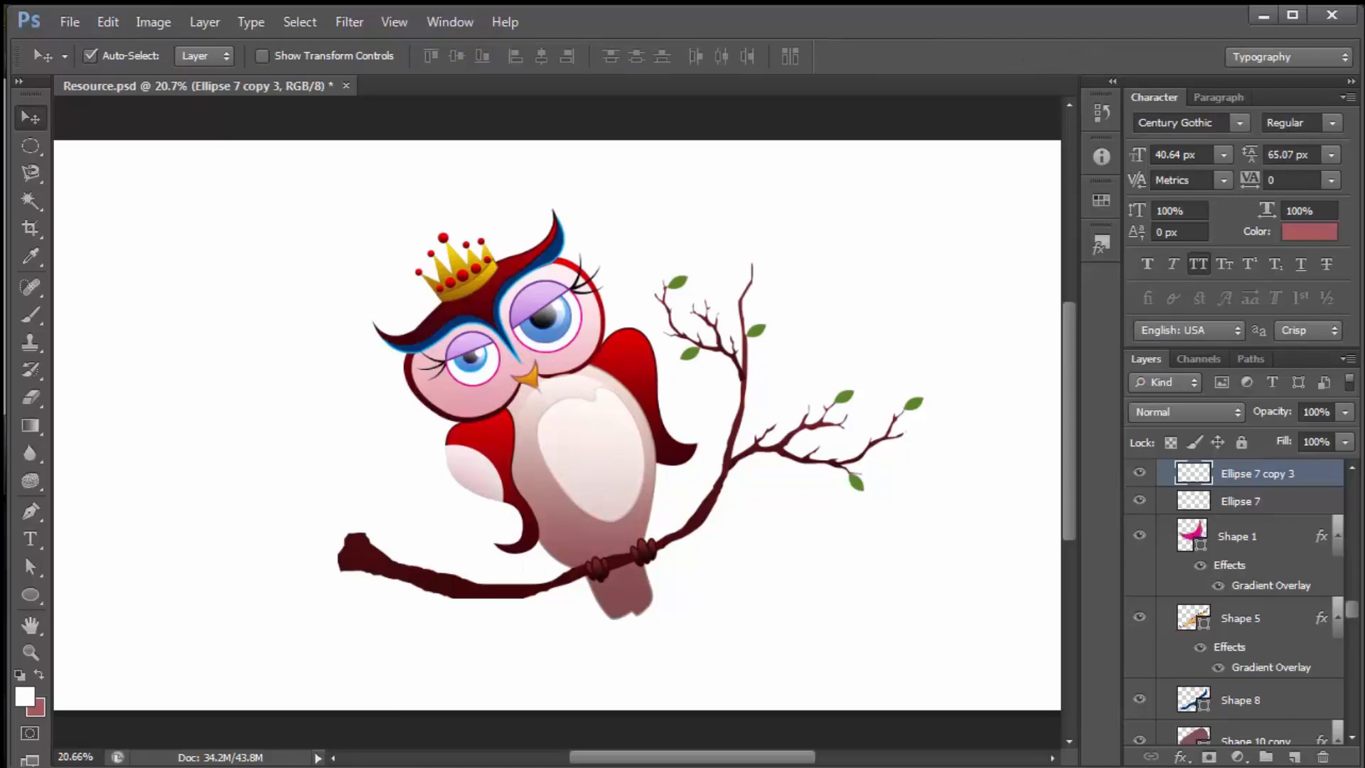
Move the belly highlight layer, Ellipse 7 copy 3, down the stack to directly beneath Shape 10
key(ctrl+bracketleft)
key(ctrl+bracketleft)
key(ctrl+bracketleft)
key(ctrl+bracketleft)
key(ctrl+bracketleft)
key(ctrl+bracketleft)
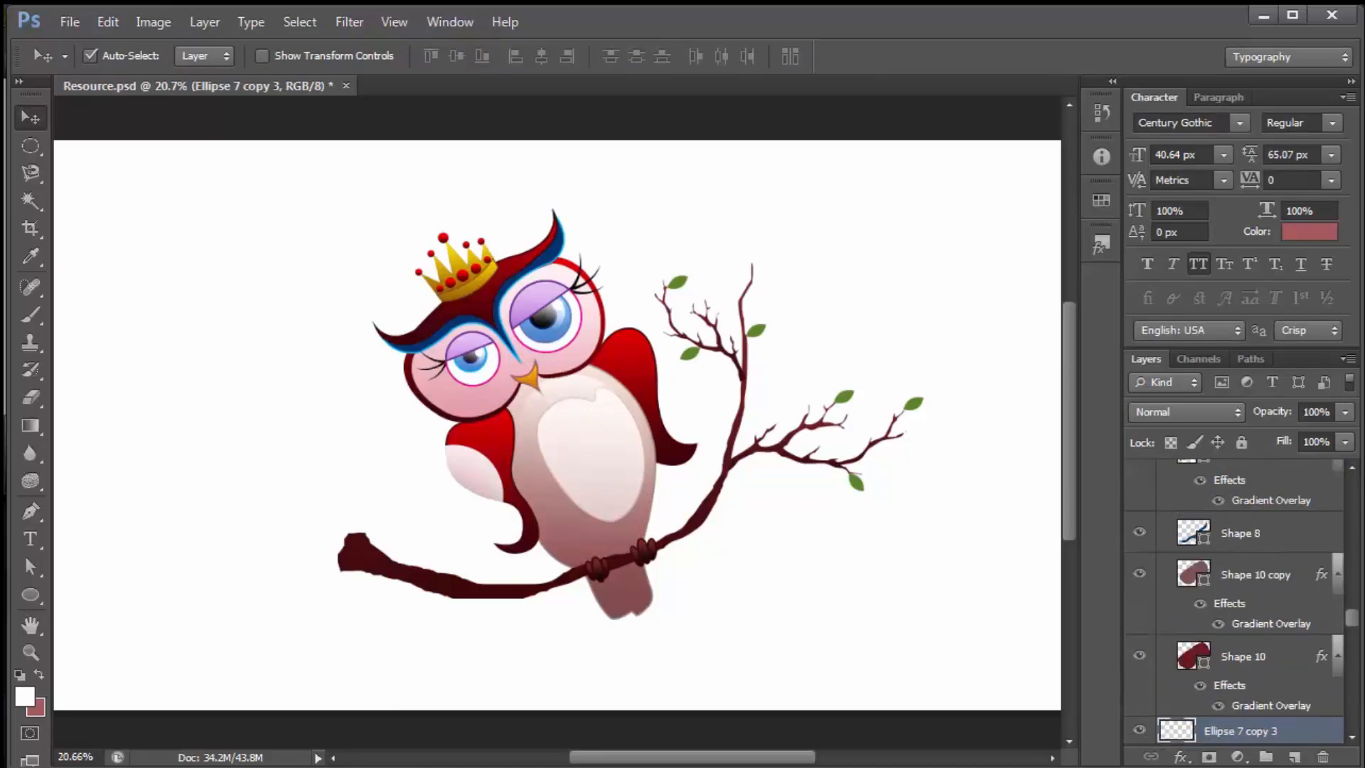
Move the original highlight, Ellipse 7, from the wing onto the owl's face and place its layer above the Crown group
scroll(634, 416, up, 5)
scroll(634, 416, down, 7)
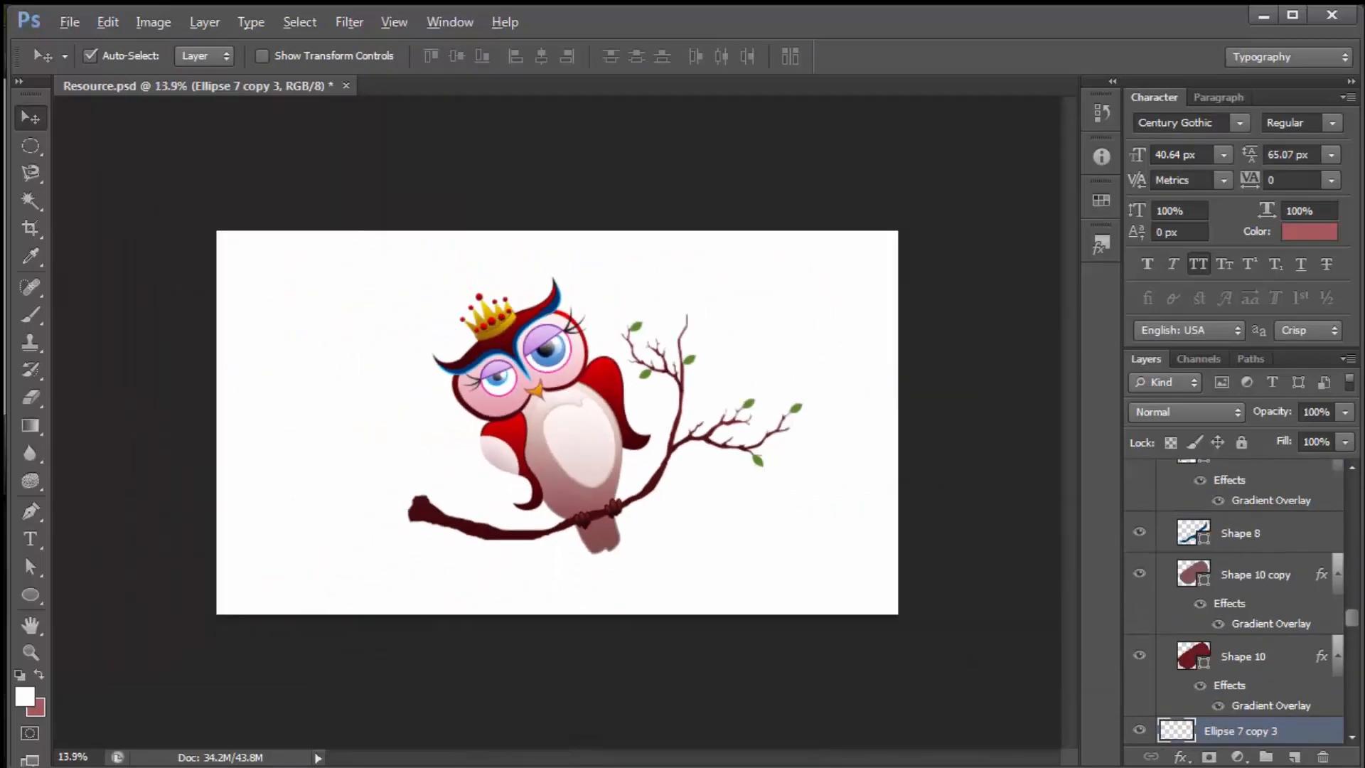
scroll(558, 422, up, 2)
drag(472, 456, 523, 299)
scroll(515, 300, up, 7)
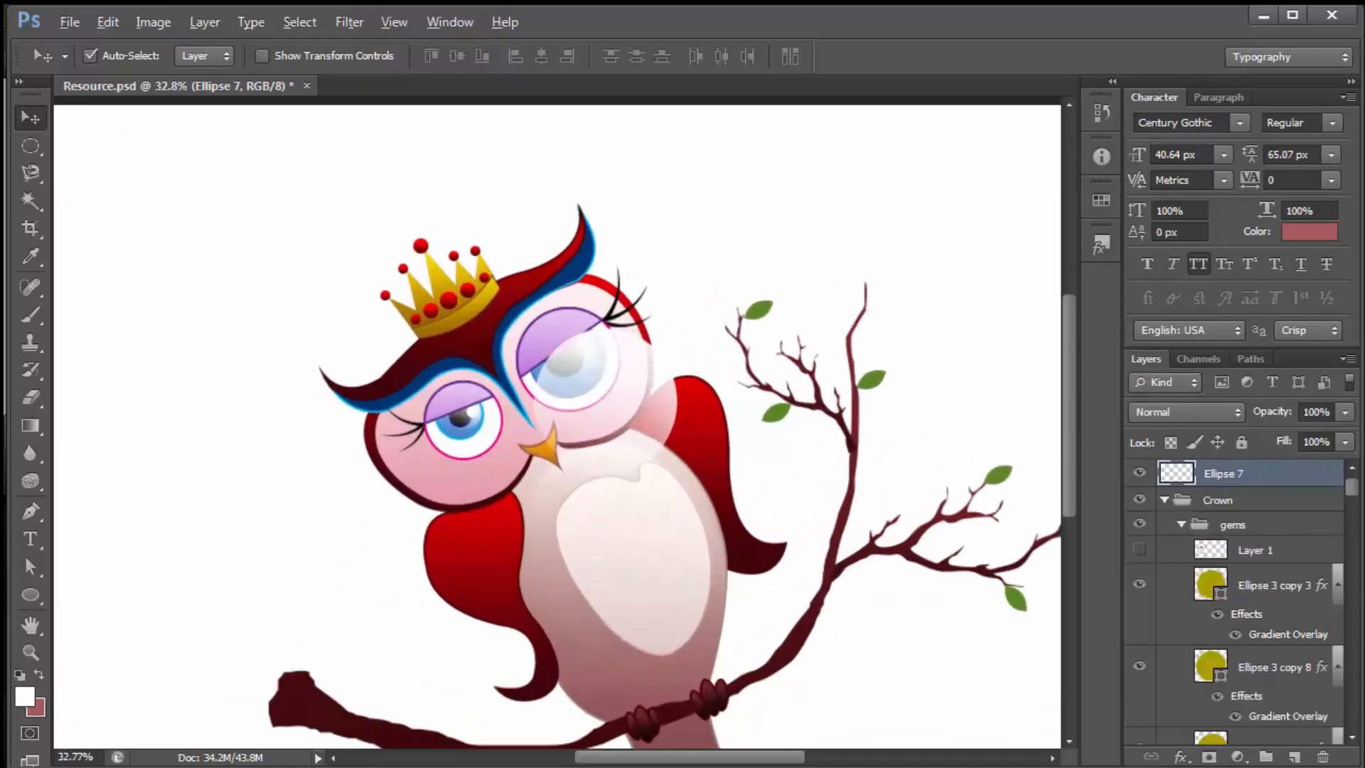
Duplicate the Ellipse 7 highlight over the larger eye and scale the copy to about 82.5%
drag(670, 414, 615, 401)
key(ctrl+t)
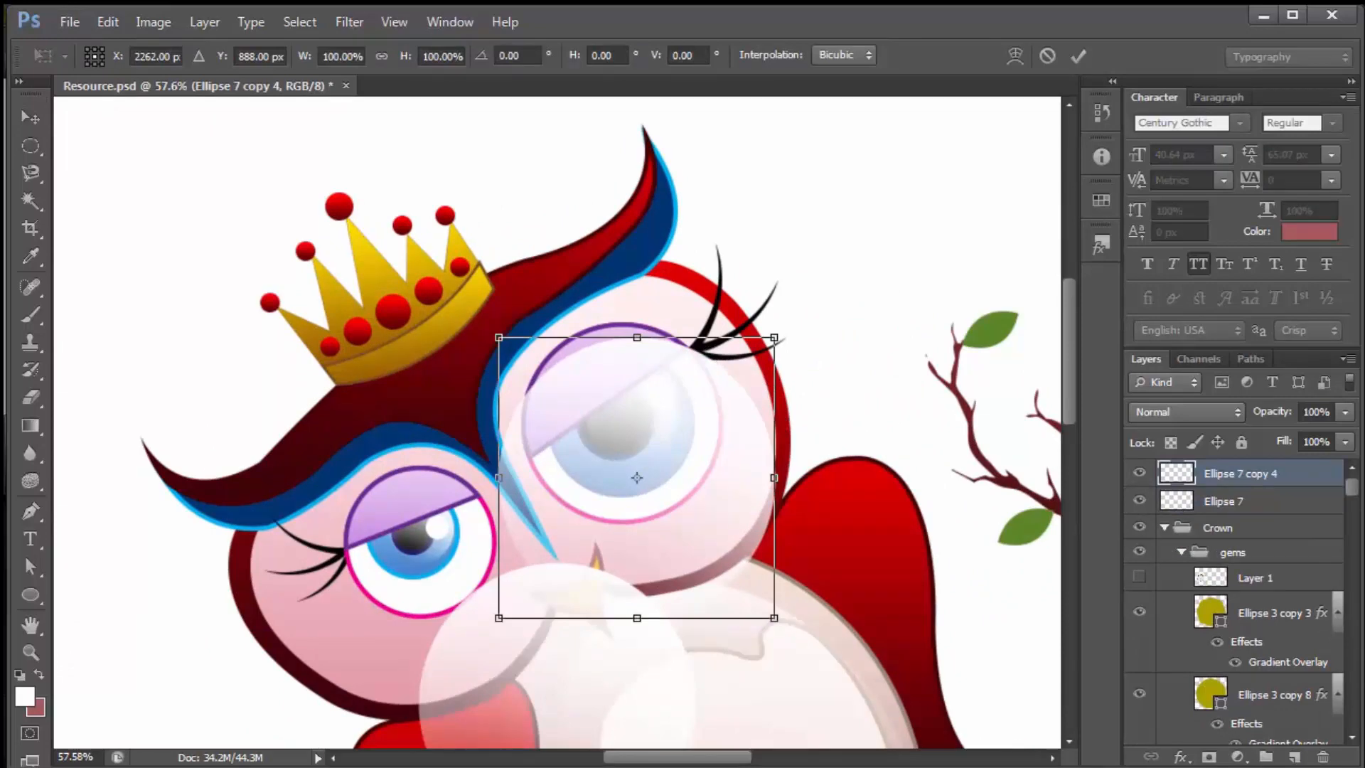
drag(774, 617, 751, 594)
drag(708, 526, 704, 494)
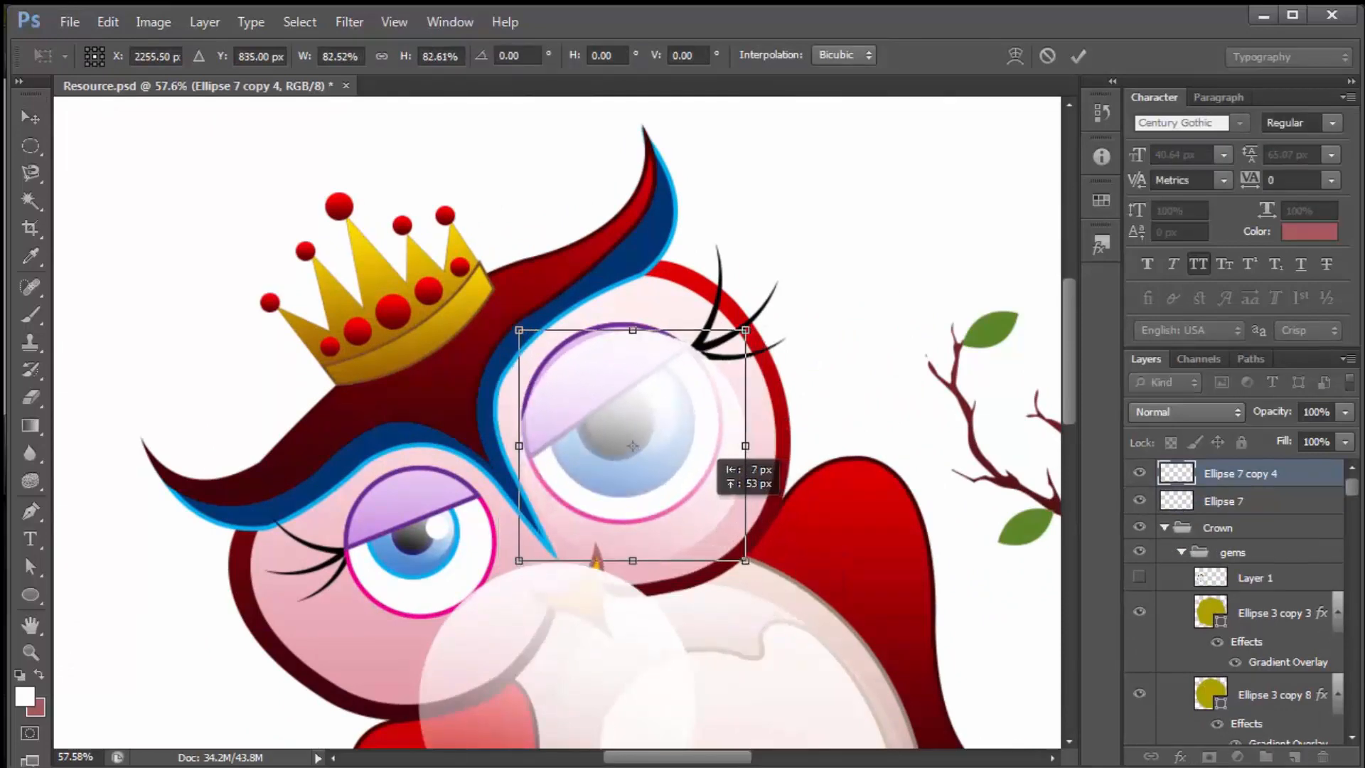
key(Return)
Fade the lower right part of the larger eye's new highlight with the 700 px Eraser at 76% opacity
key(e)
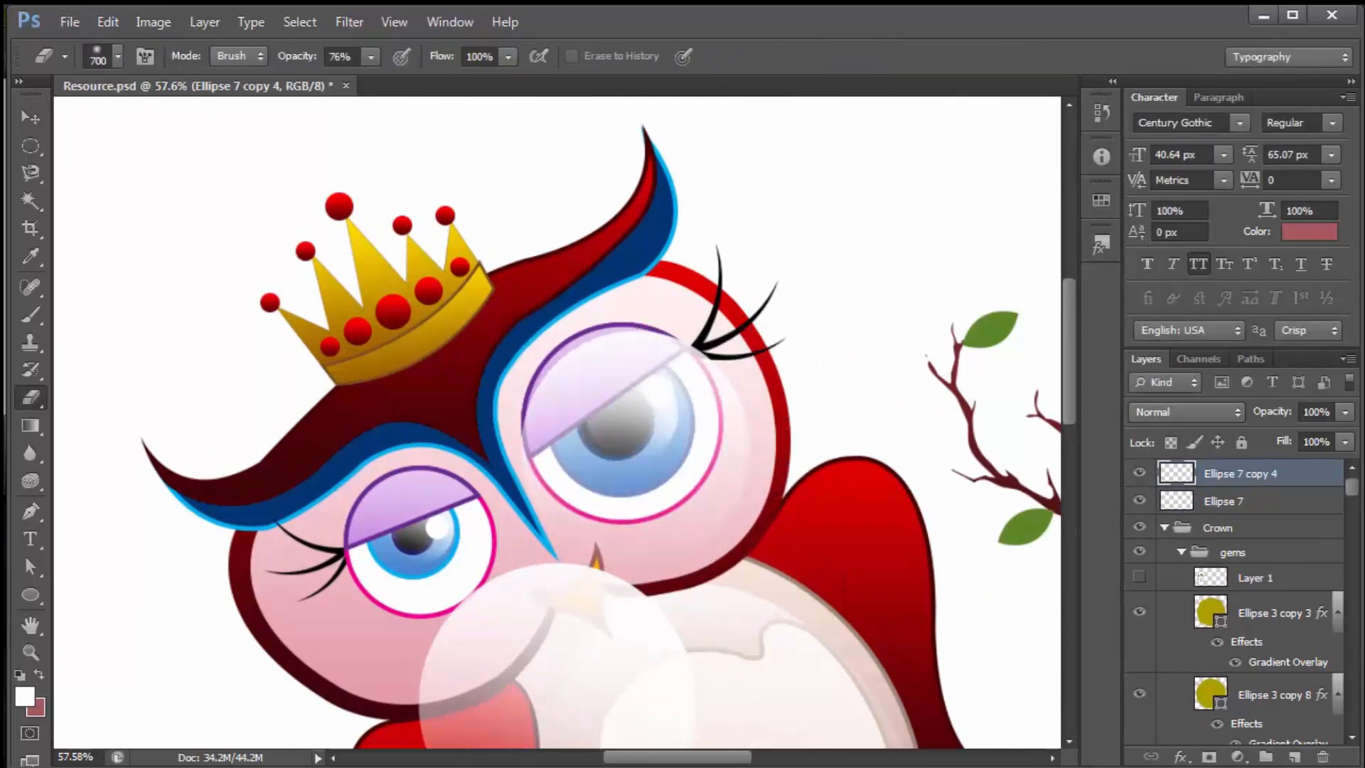
click(661, 506)
click(698, 475)
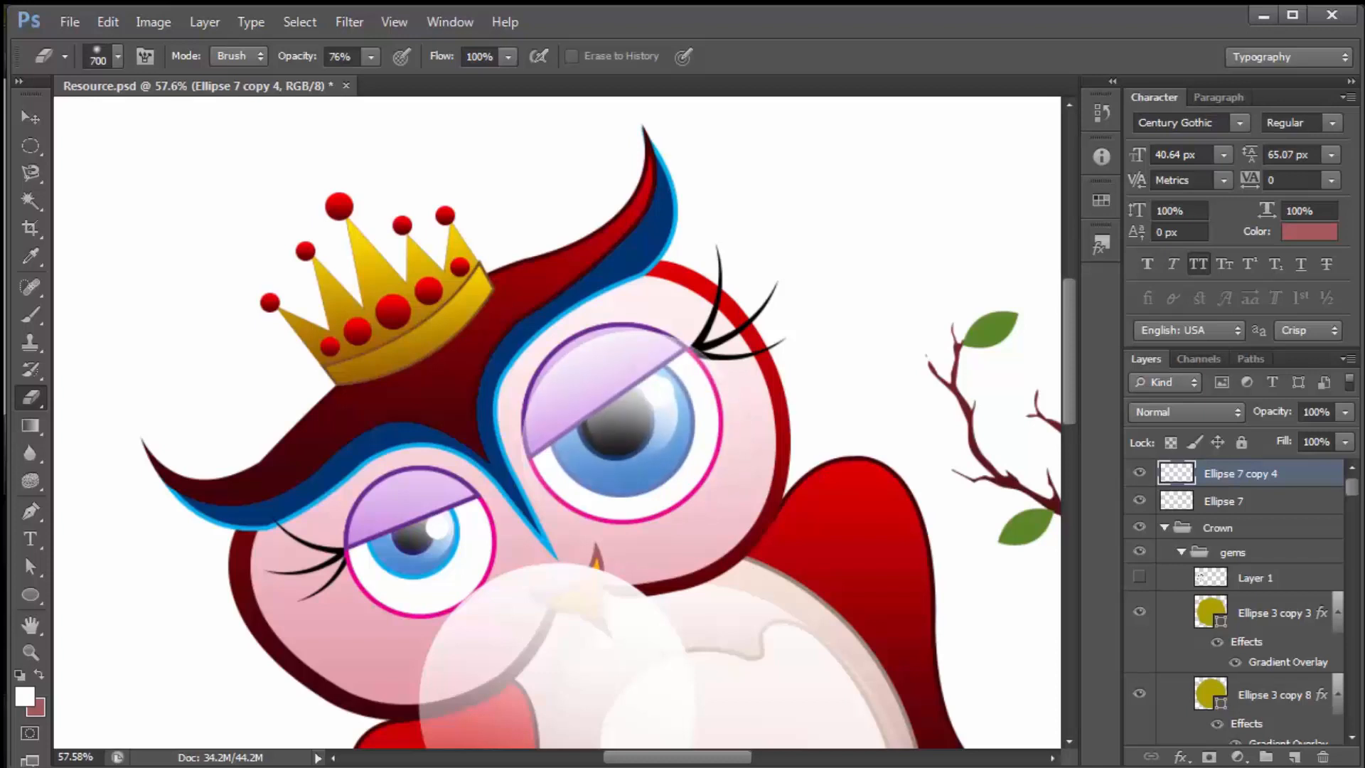
Narrow and shorten the faded highlight so it fits the larger eye's eyelid
key(ctrl+t)
drag(748, 563, 720, 560)
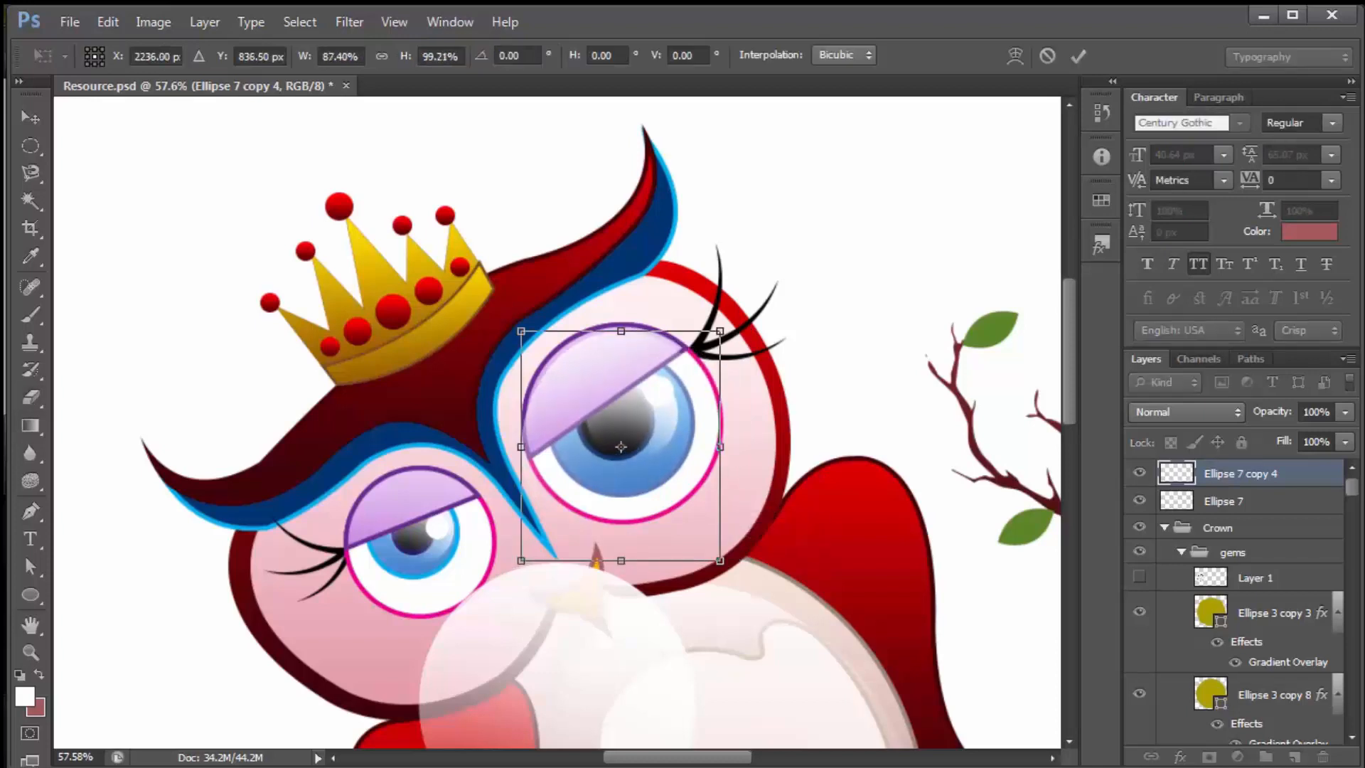
mouse_move(521, 561)
mouse_down()
mouse_move(537, 545)
mouse_move(524, 544)
mouse_up()
key(Return)
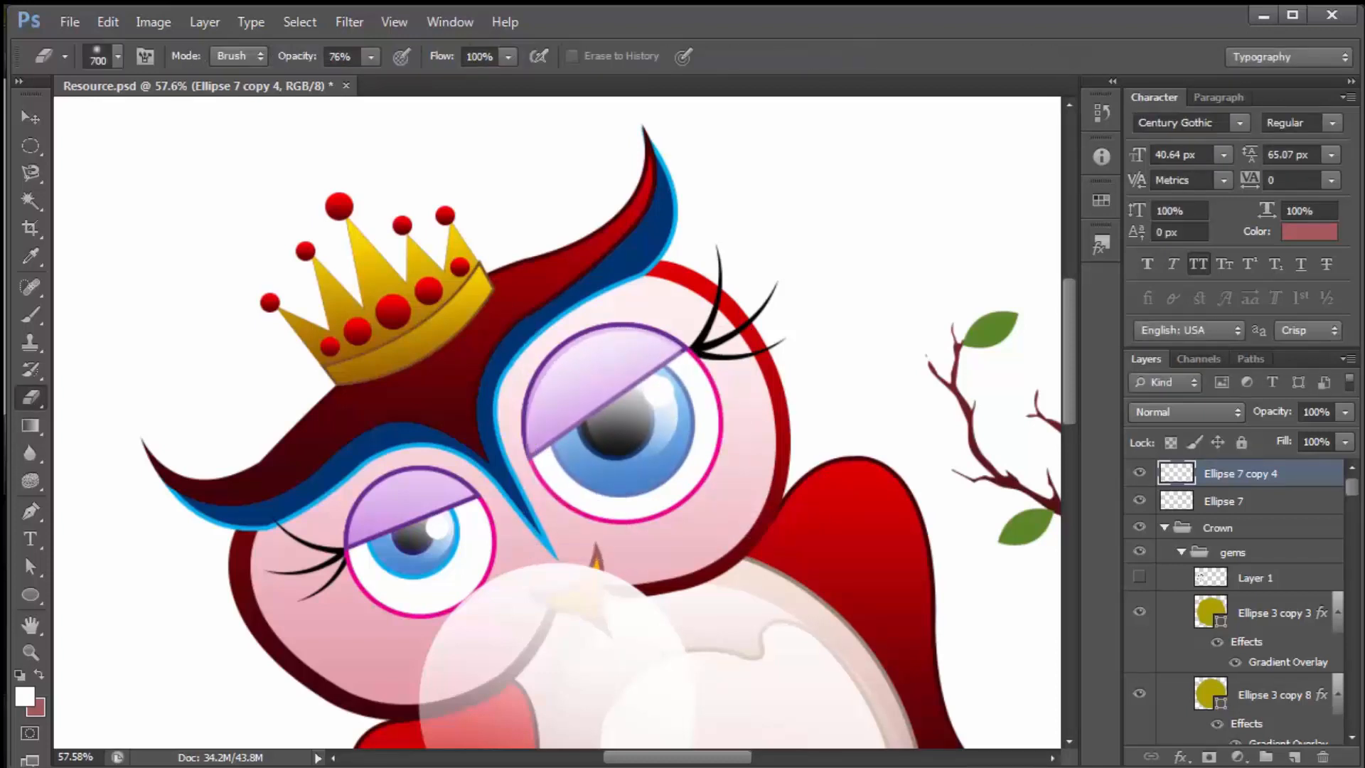
Duplicate the eyelid highlight onto the smaller eye and scale the copy down to fit that eyelid
key(v)
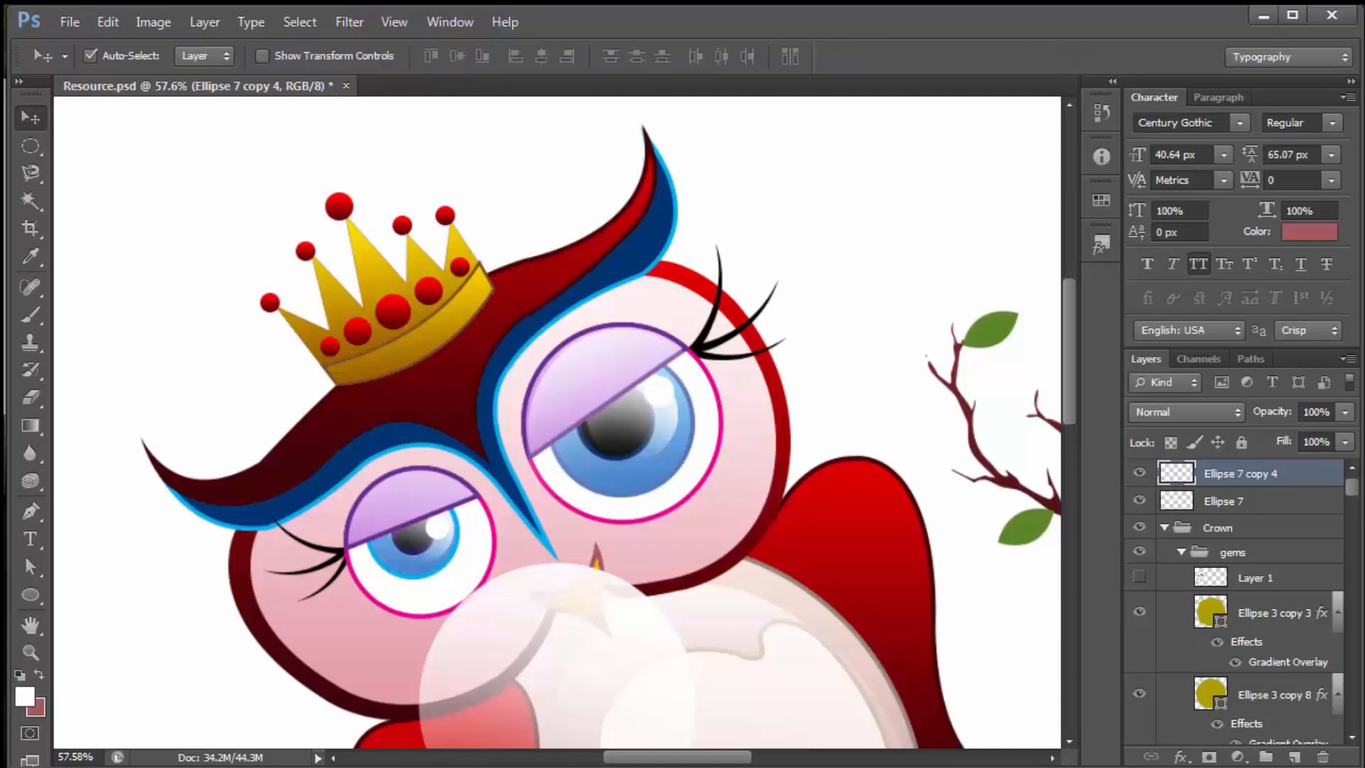
drag(614, 366, 427, 510)
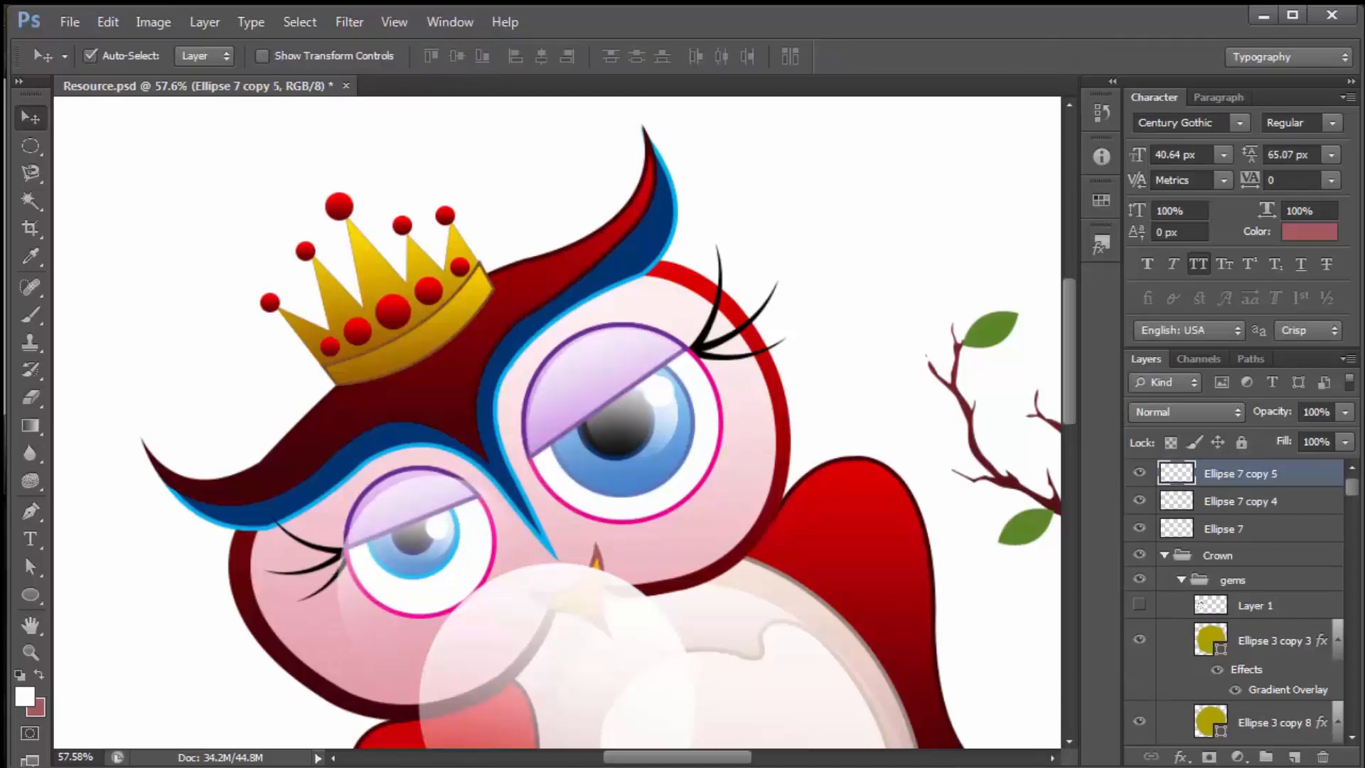
key(ctrl+t)
drag(339, 690, 377, 601)
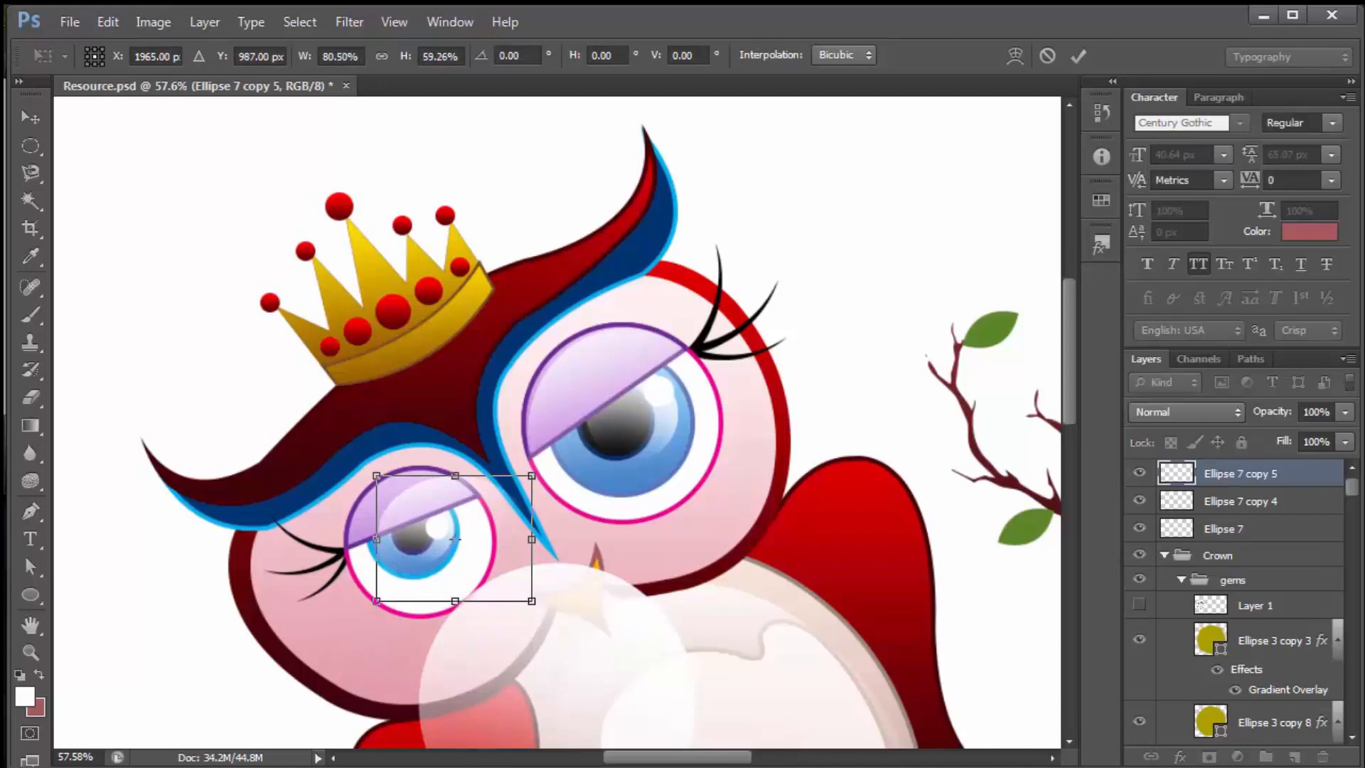
mouse_move(473, 493)
mouse_down()
mouse_move(445, 493)
mouse_move(493, 482)
mouse_up()
drag(435, 508, 447, 498)
key(Return)
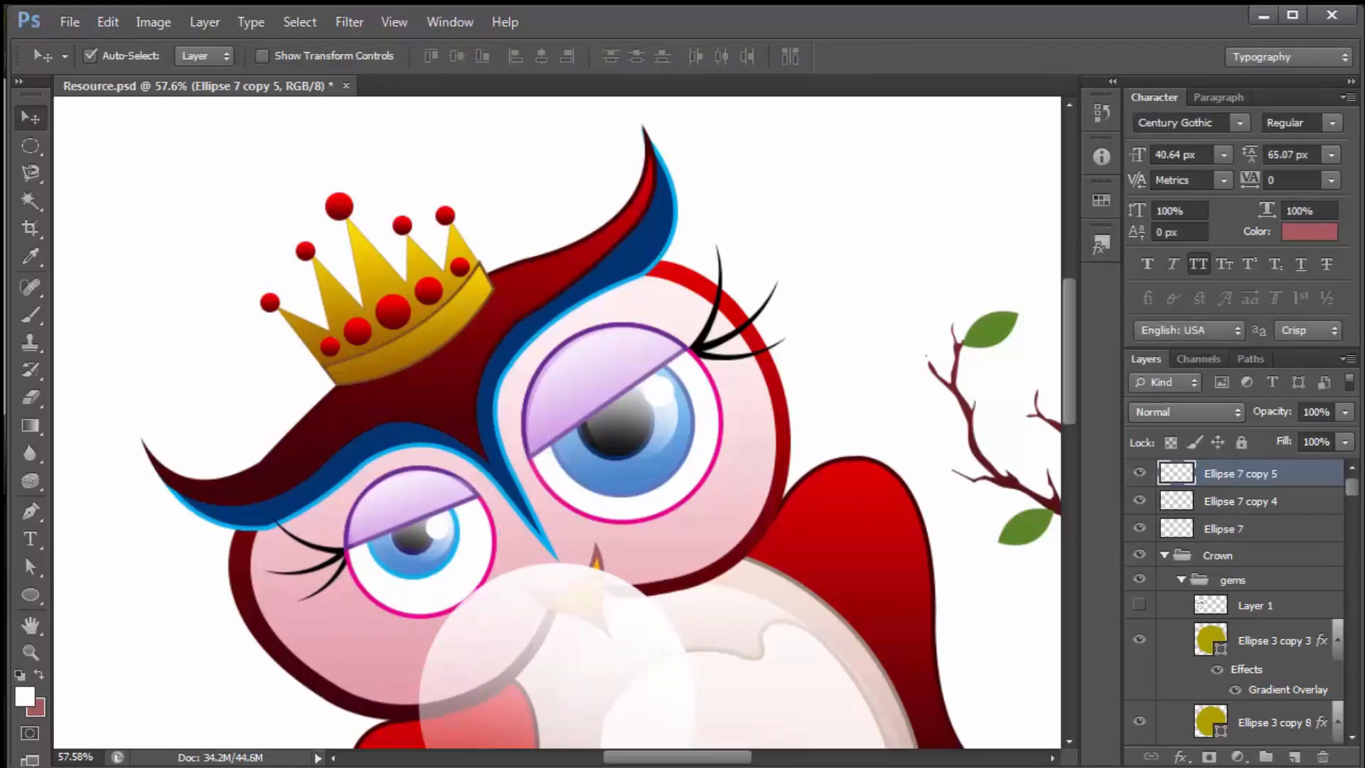
Move the Ellipse 7 highlight onto the crown's large middle gem and scale it down to about 11.7%
scroll(711, 540, down, 2)
scroll(711, 540, down, 2)
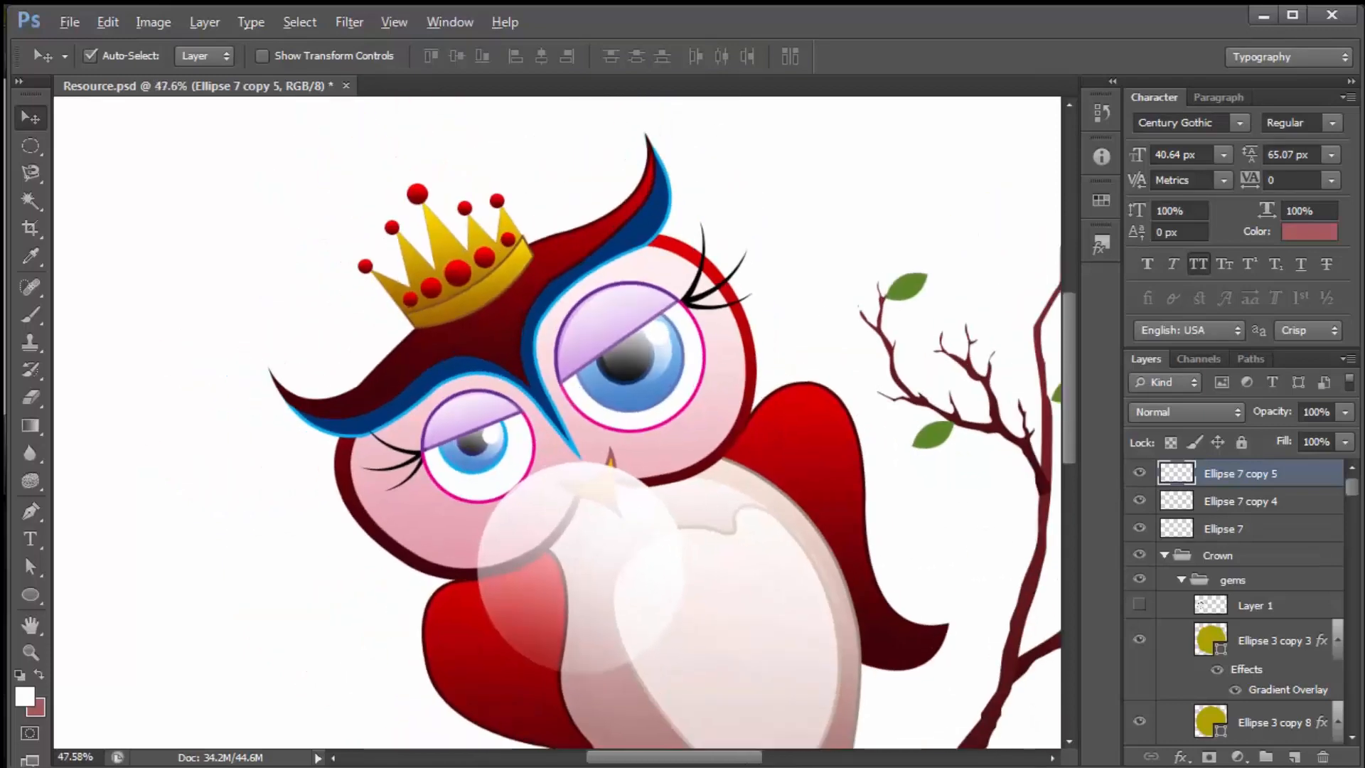
scroll(388, 298, up, 3)
click(633, 640)
key(ctrl+t)
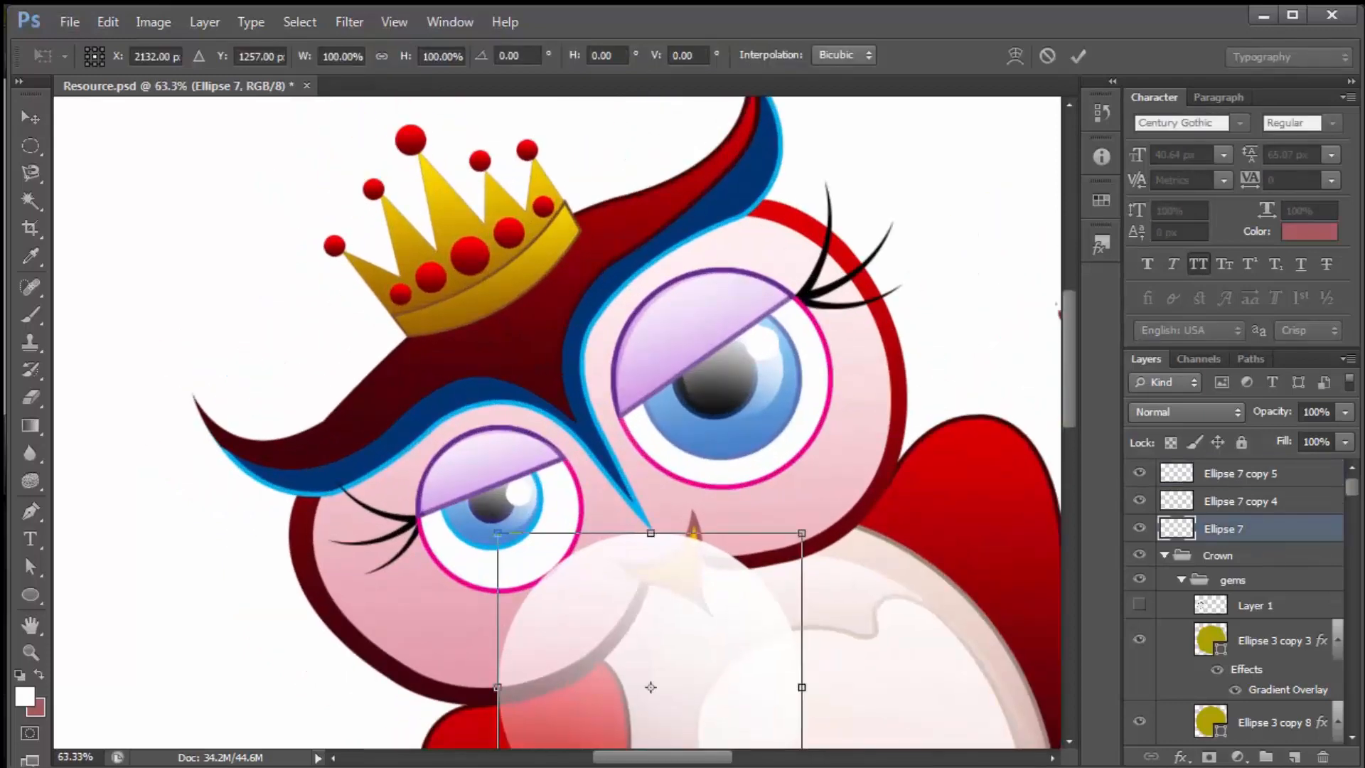
drag(649, 524, 528, 226)
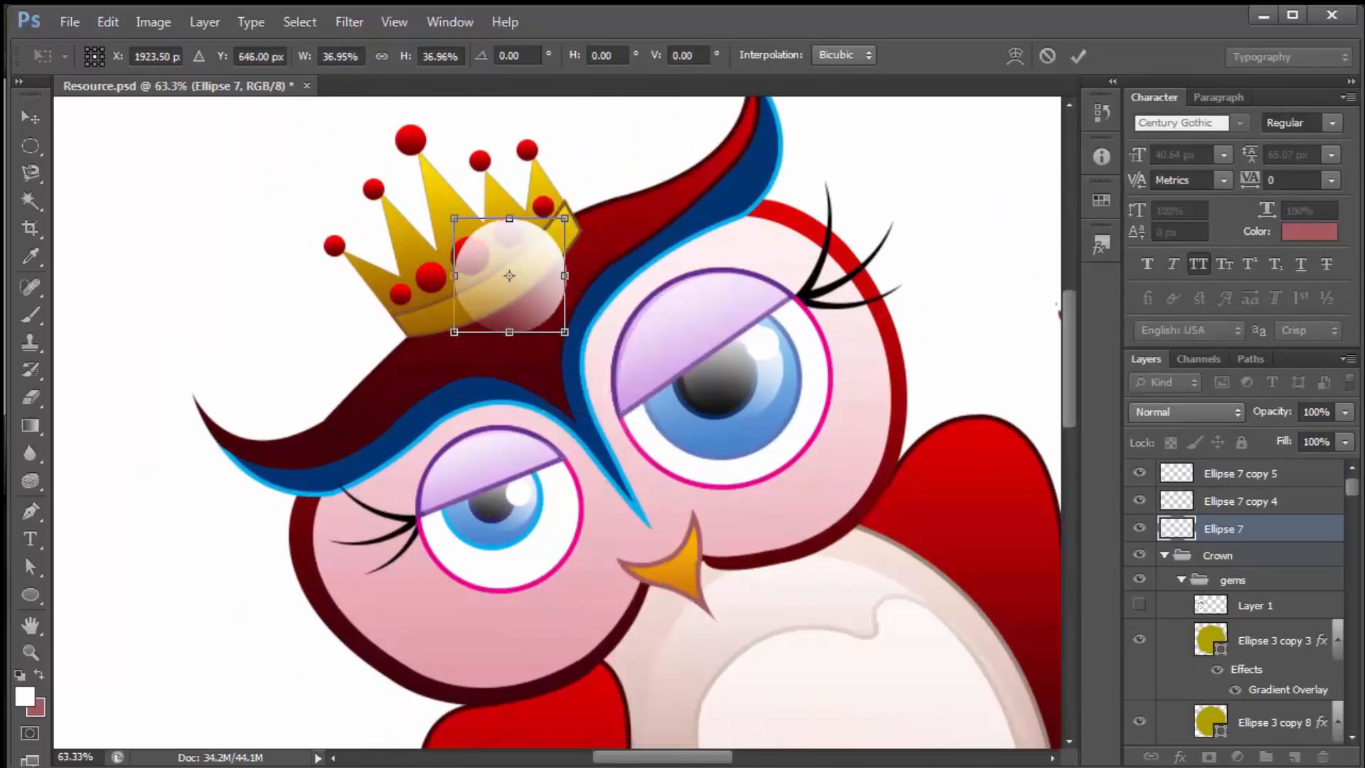
drag(565, 332, 494, 260)
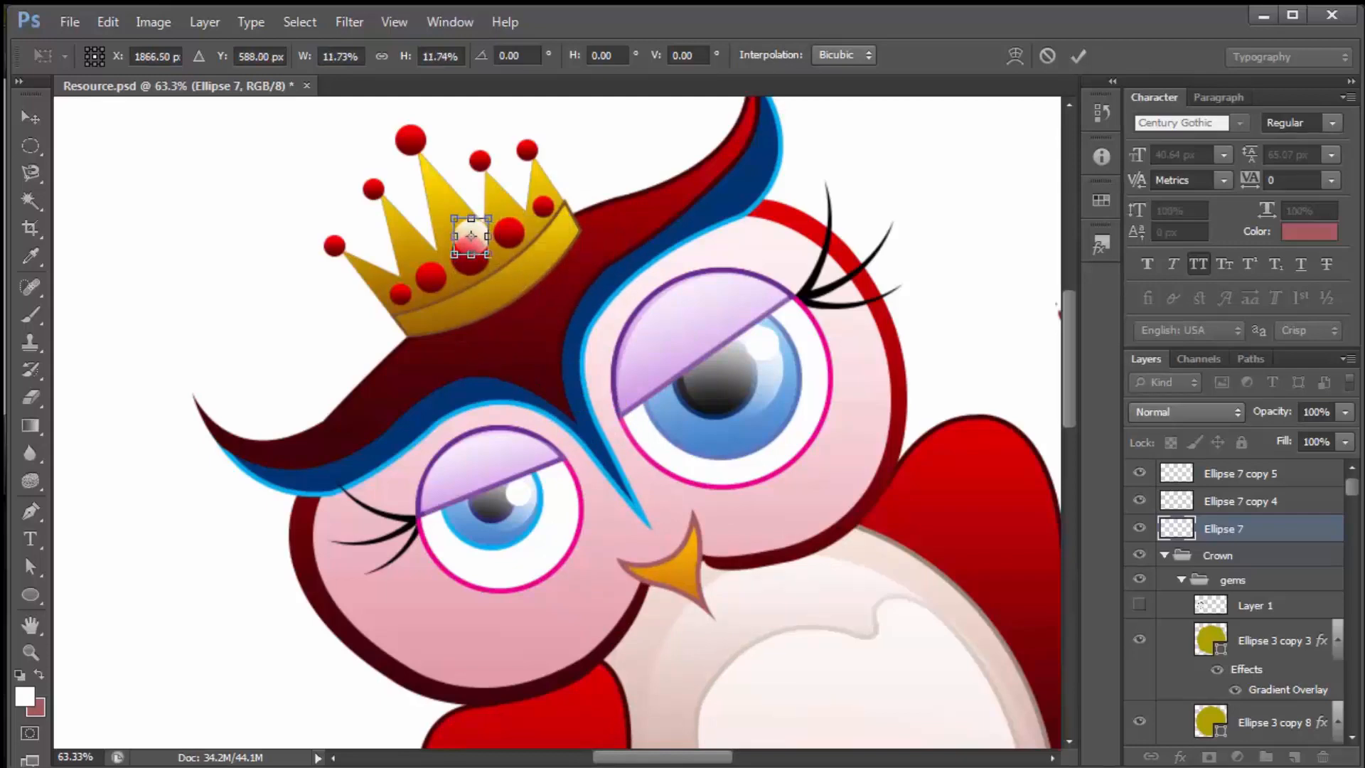
key(Return)
Shrink and center the highlight inside the crown's middle gem, and set its layer opacity to 68%
scroll(444, 196, up, 5)
scroll(447, 228, up, 1)
drag(517, 256, 510, 293)
key(ctrl+t)
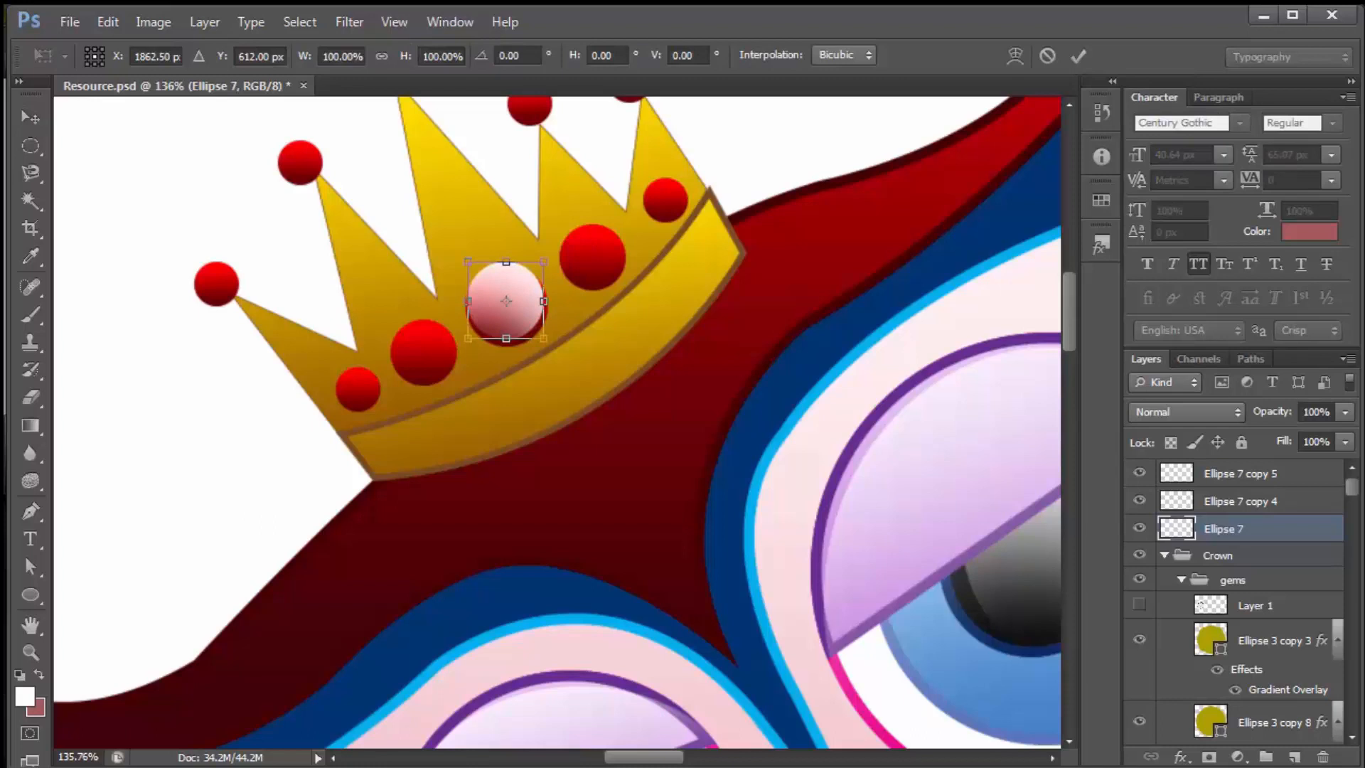
drag(544, 338, 535, 329)
key(Return)
key(Up)
key(Up)
key(Up)
key(Up)
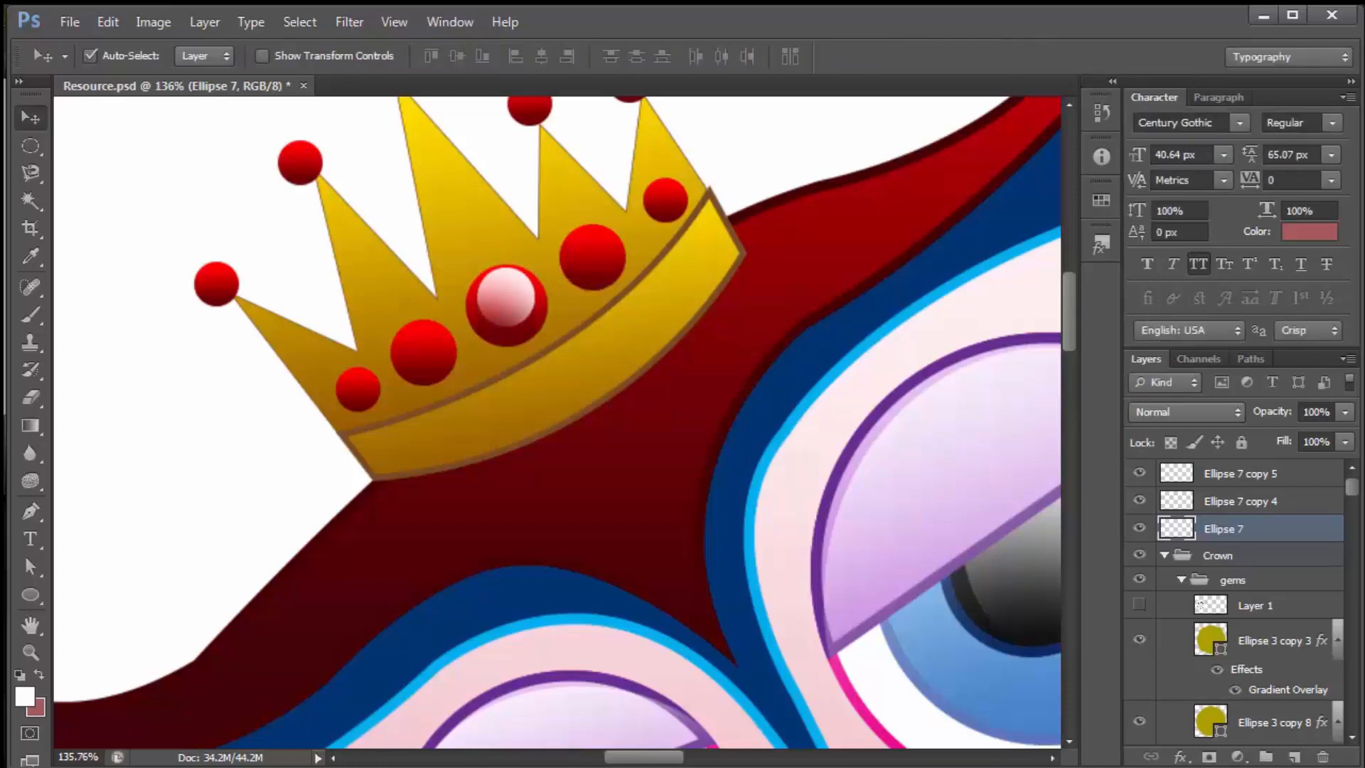
key(7)
key(4)
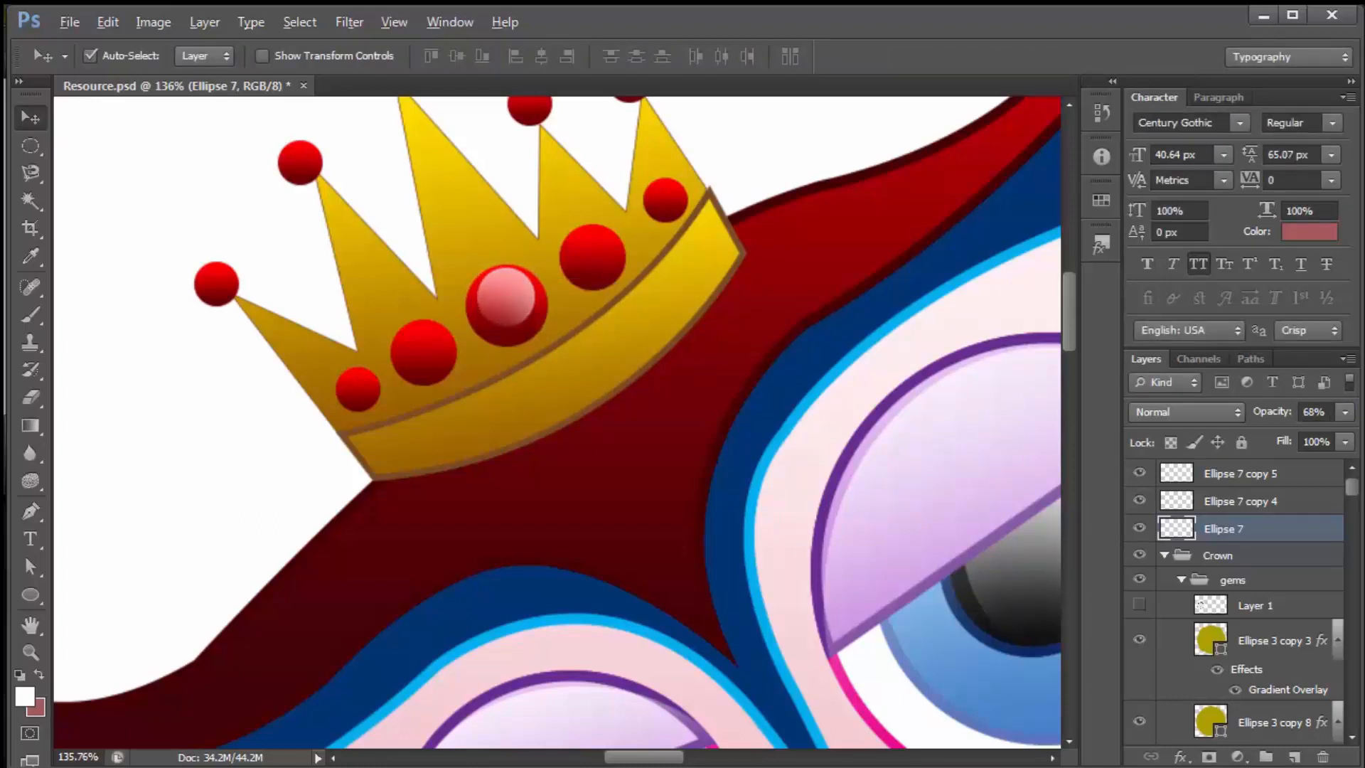
Duplicate the gem highlight onto the other four gems along the crown's band, scaling the copies to fit the smaller gems
drag(514, 290, 650, 212)
key(ctrl+t)
key(Return)
key(ctrl+t)
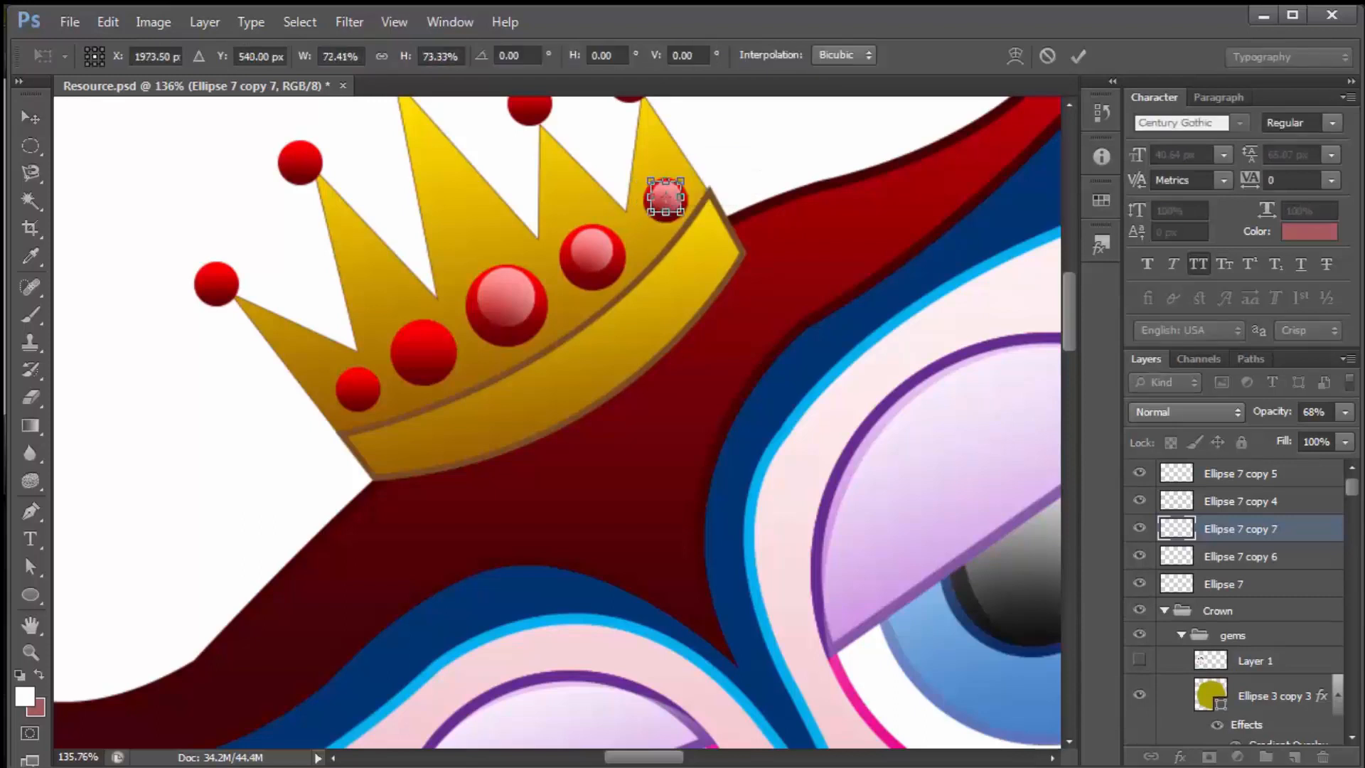
key(Return)
drag(592, 250, 361, 387)
Duplicate the small gem highlight onto the four small balls at the crown's tips and align each copy
scroll(361, 388, up, 5)
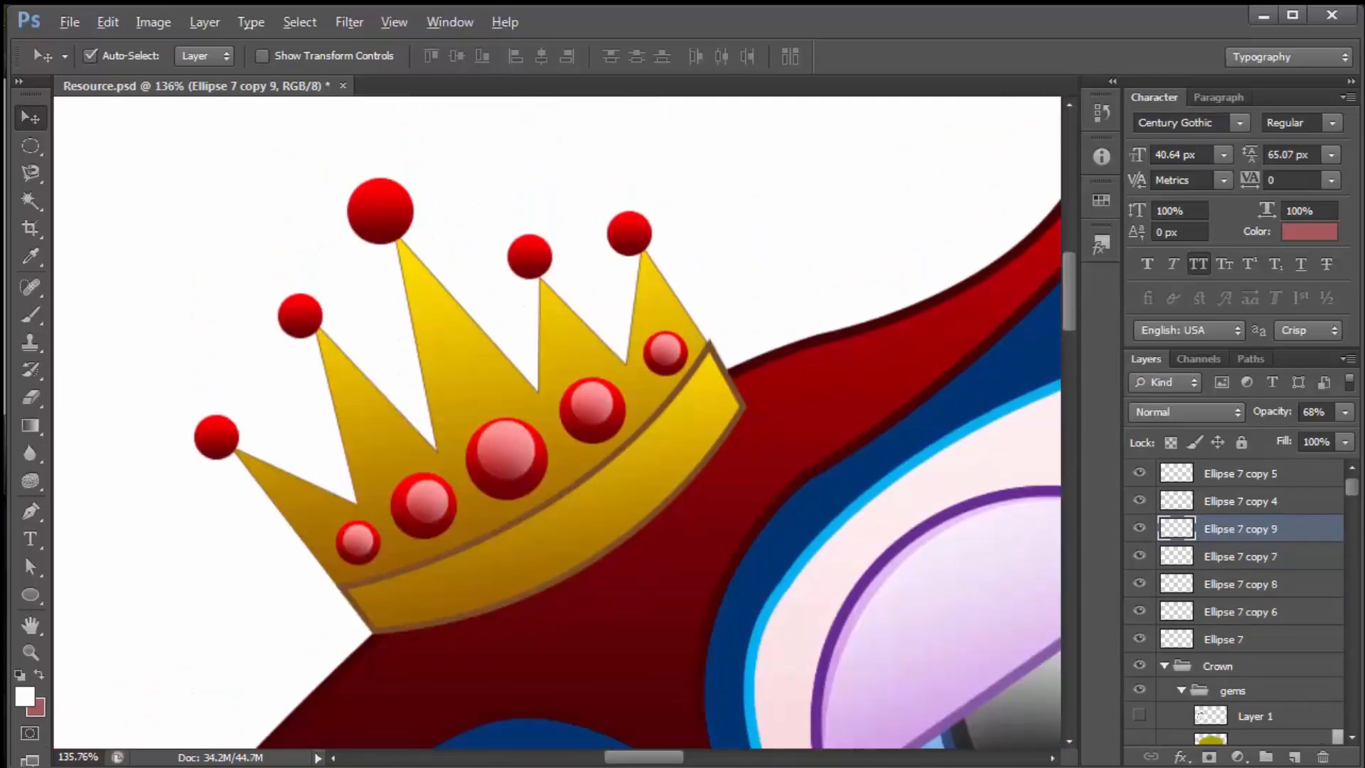
drag(357, 541, 596, 237)
drag(529, 254, 529, 254)
drag(530, 255, 629, 232)
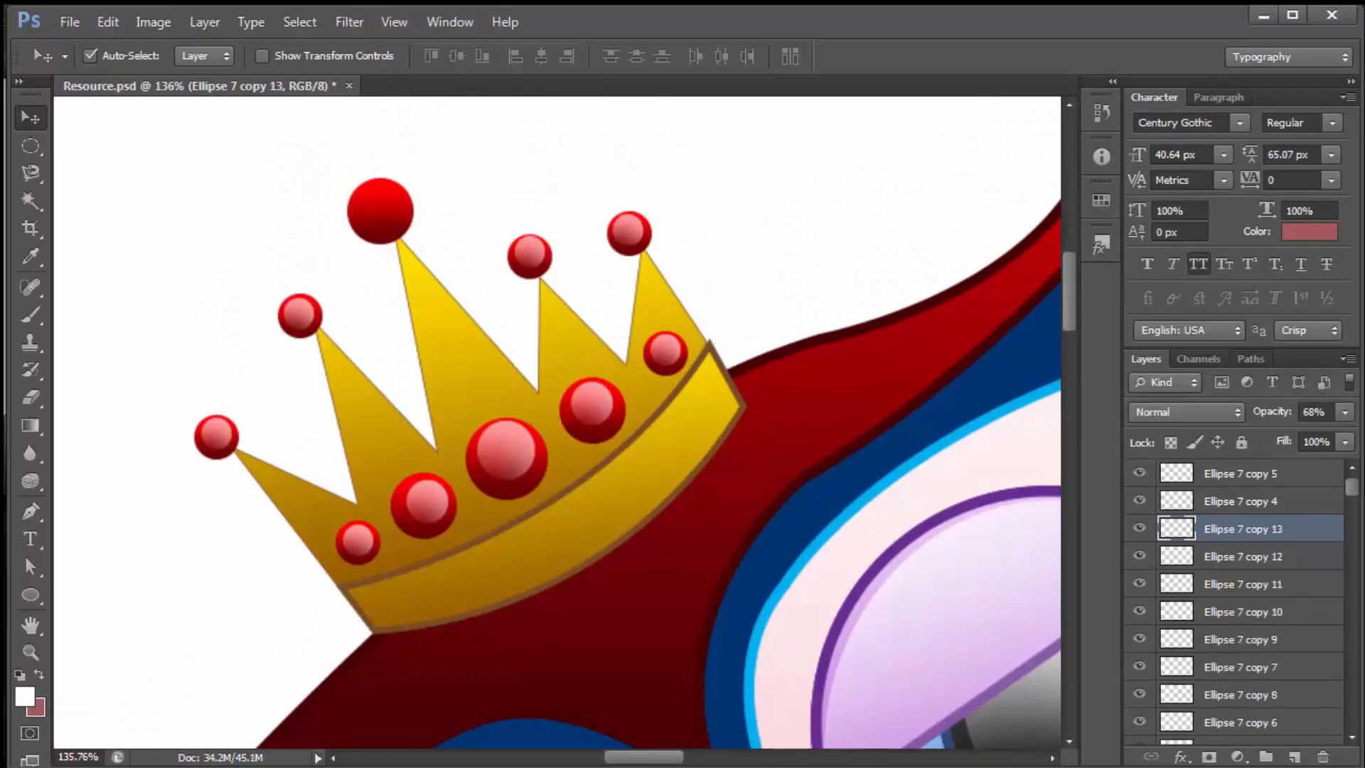
click(299, 314)
key(Right)
click(216, 436)
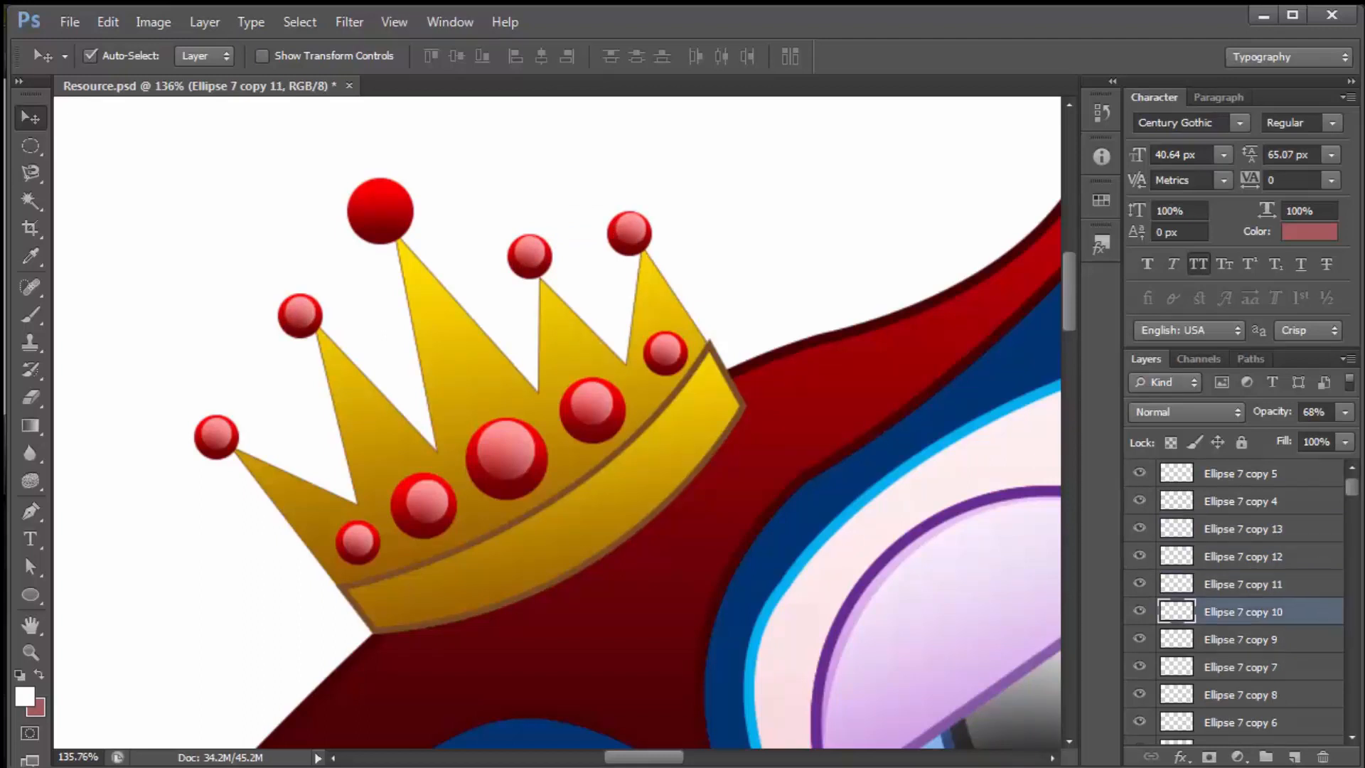
Nudge the highlights on the band's medium gems into place and duplicate one onto the large ball at the crown's tallest tip
drag(592, 404, 594, 401)
click(419, 526)
drag(427, 501, 426, 497)
click(665, 349)
alt+drag(593, 404, 379, 209)
key(Right)
key(Up)
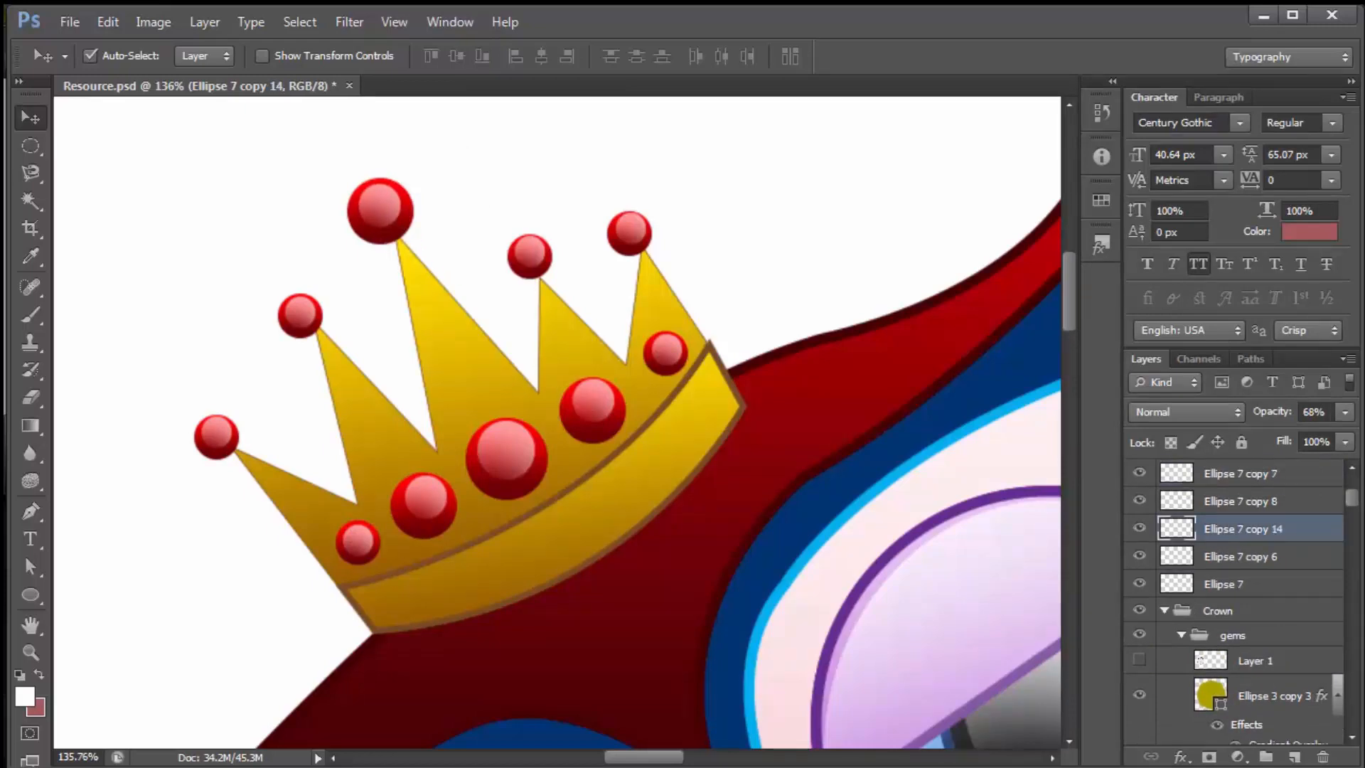
In Resource2.psd, lower the Gradient Overlay opacity of the owl's left wing (Shape 3) to about 72%
scroll(501, 305, down, 20)
scroll(501, 304, up, 2)
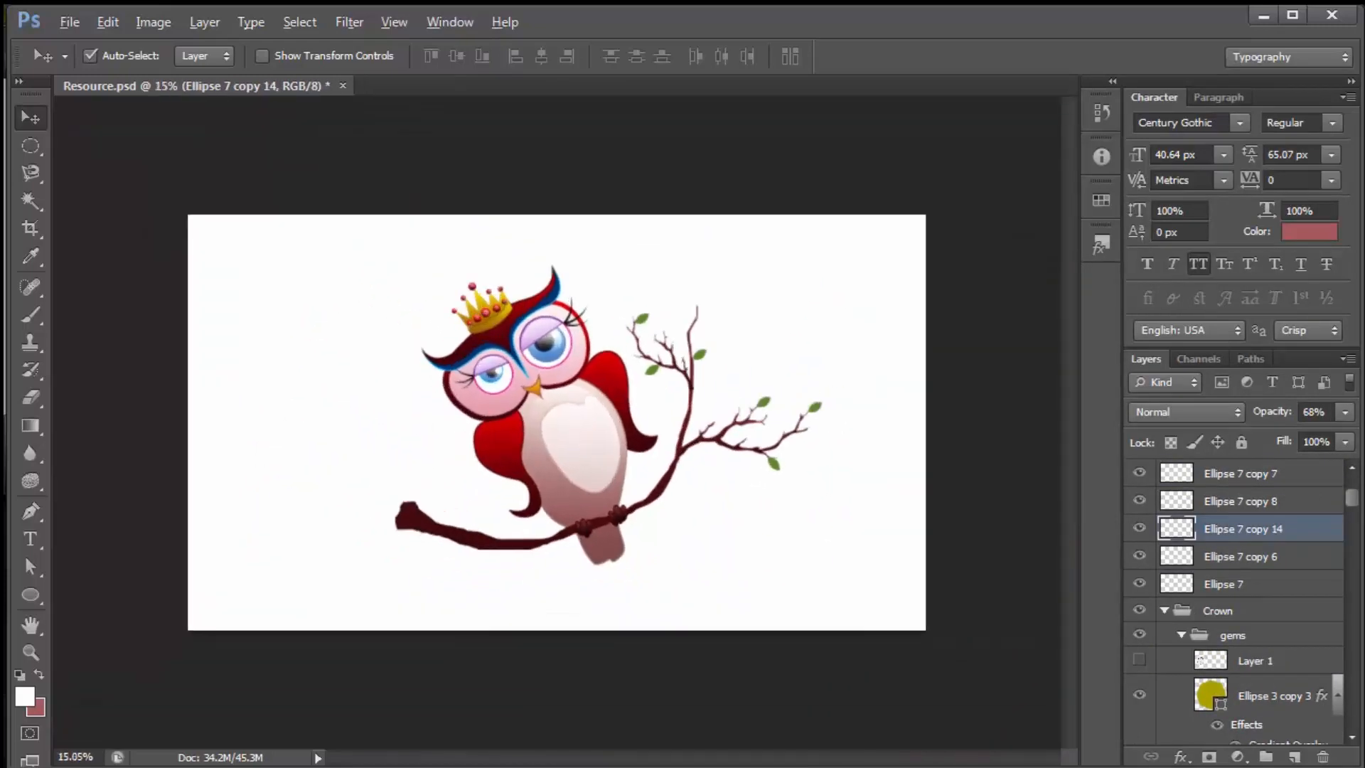
scroll(554, 423, up, 3)
scroll(557, 421, down, 2)
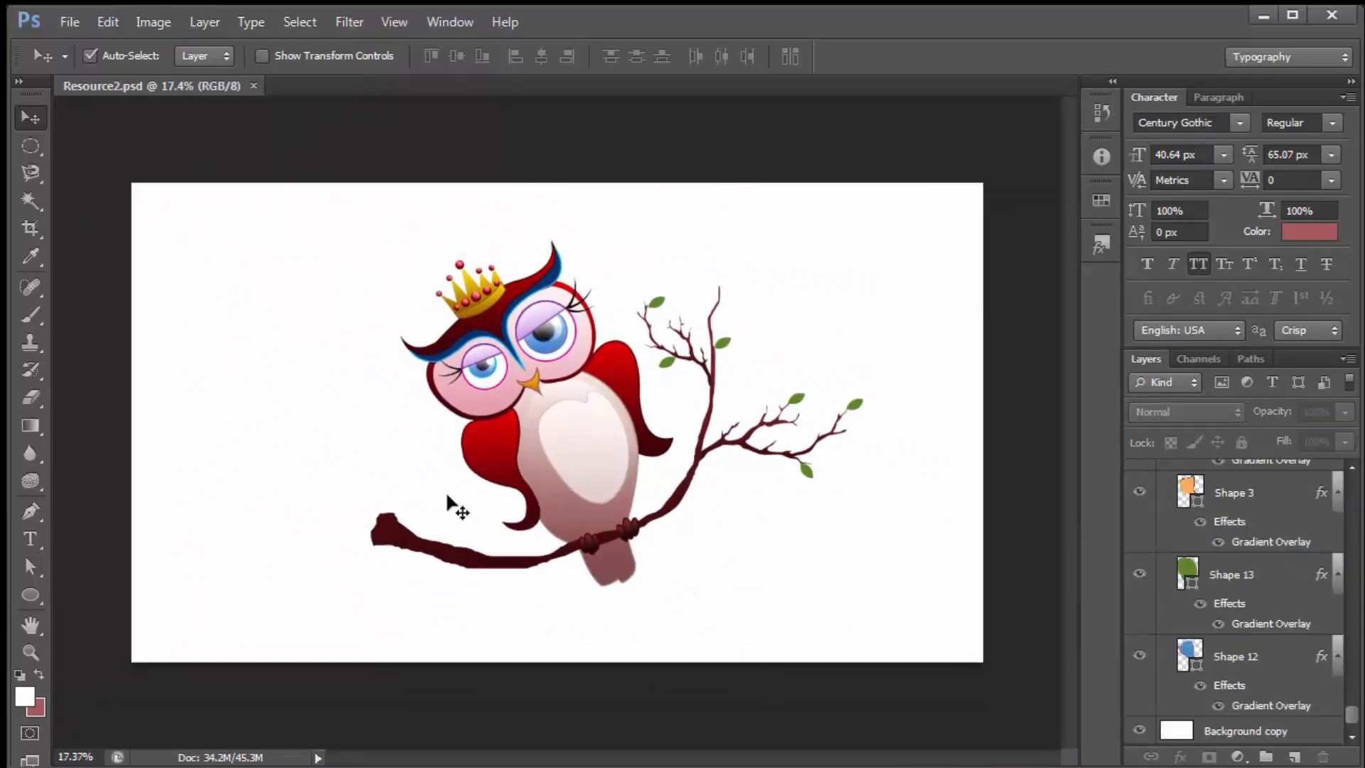
click(490, 451)
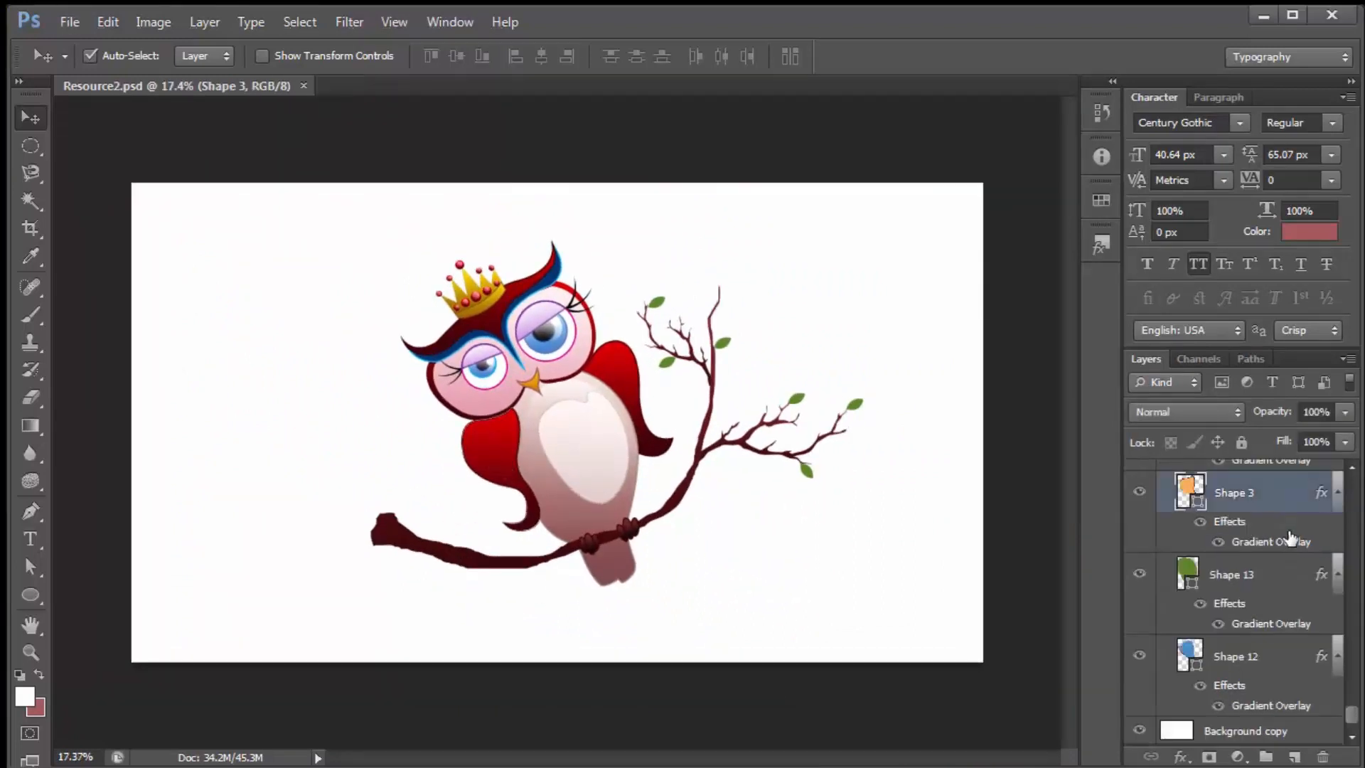
double_click(1290, 538)
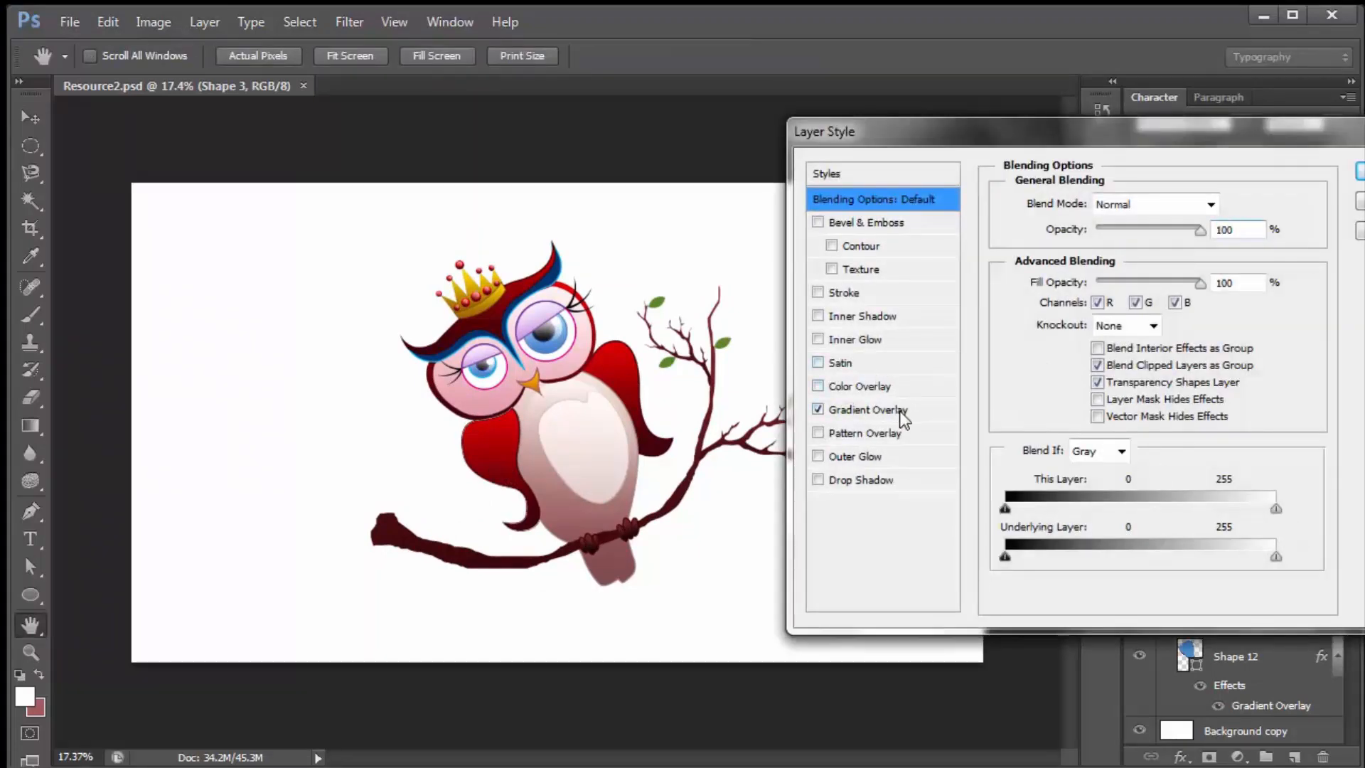
click(900, 412)
drag(1199, 229, 1166, 229)
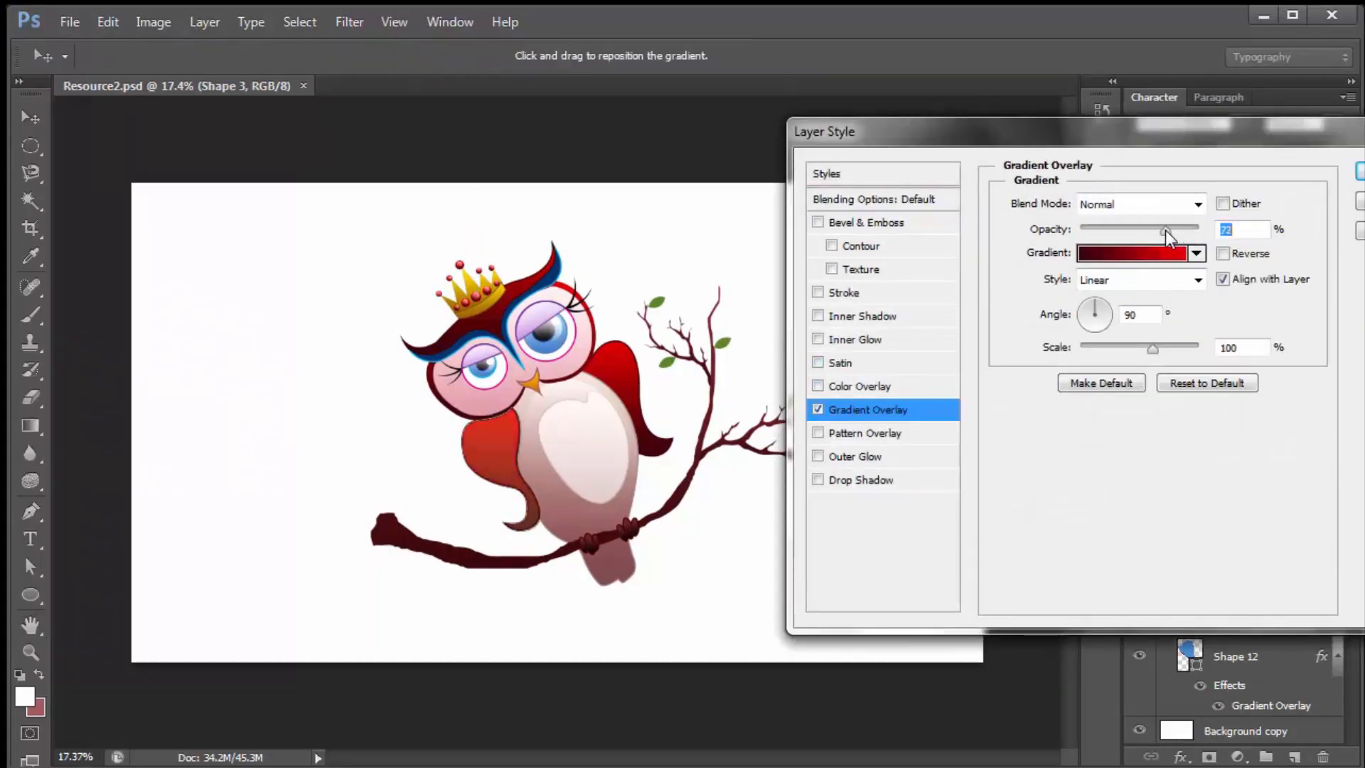
Add a Pattern Overlay with the zebra-stripe pattern at 313% scale to the left wing
click(880, 433)
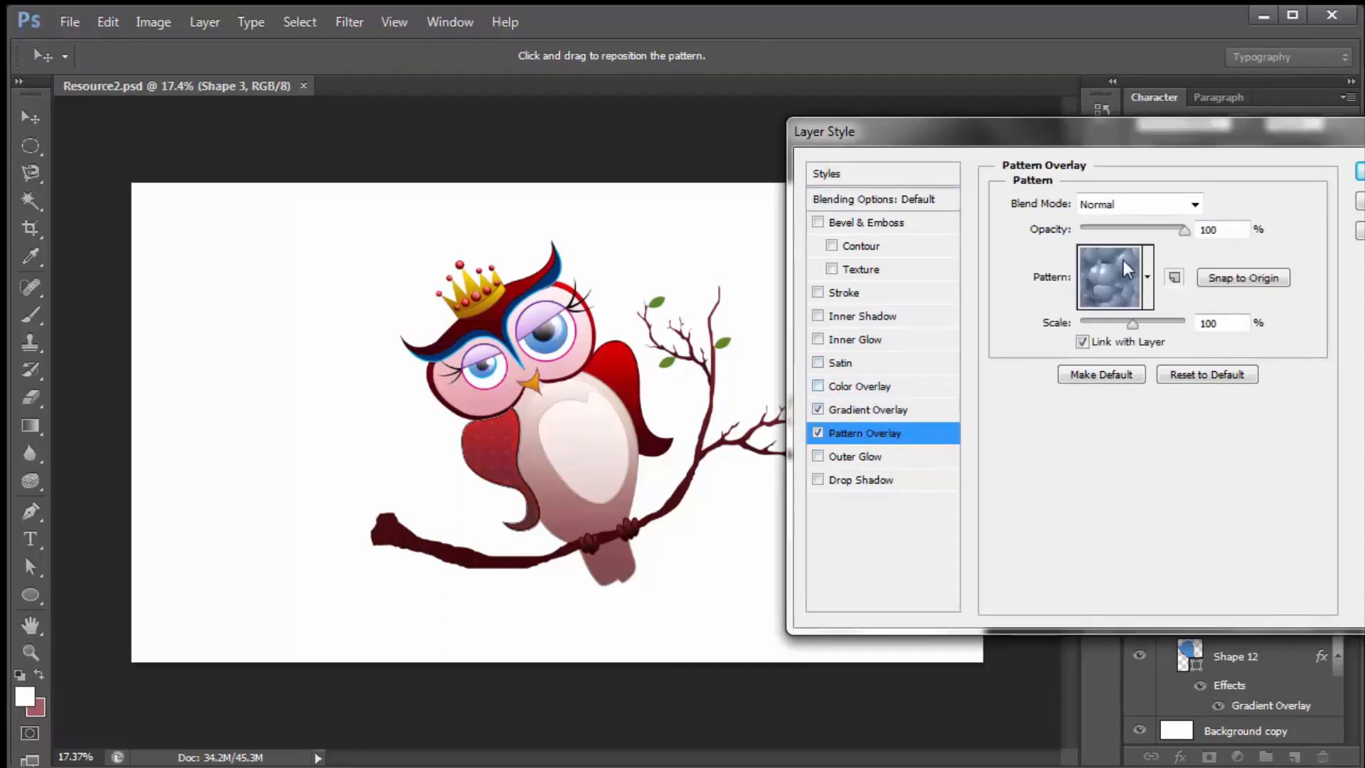
click(1148, 278)
click(1075, 386)
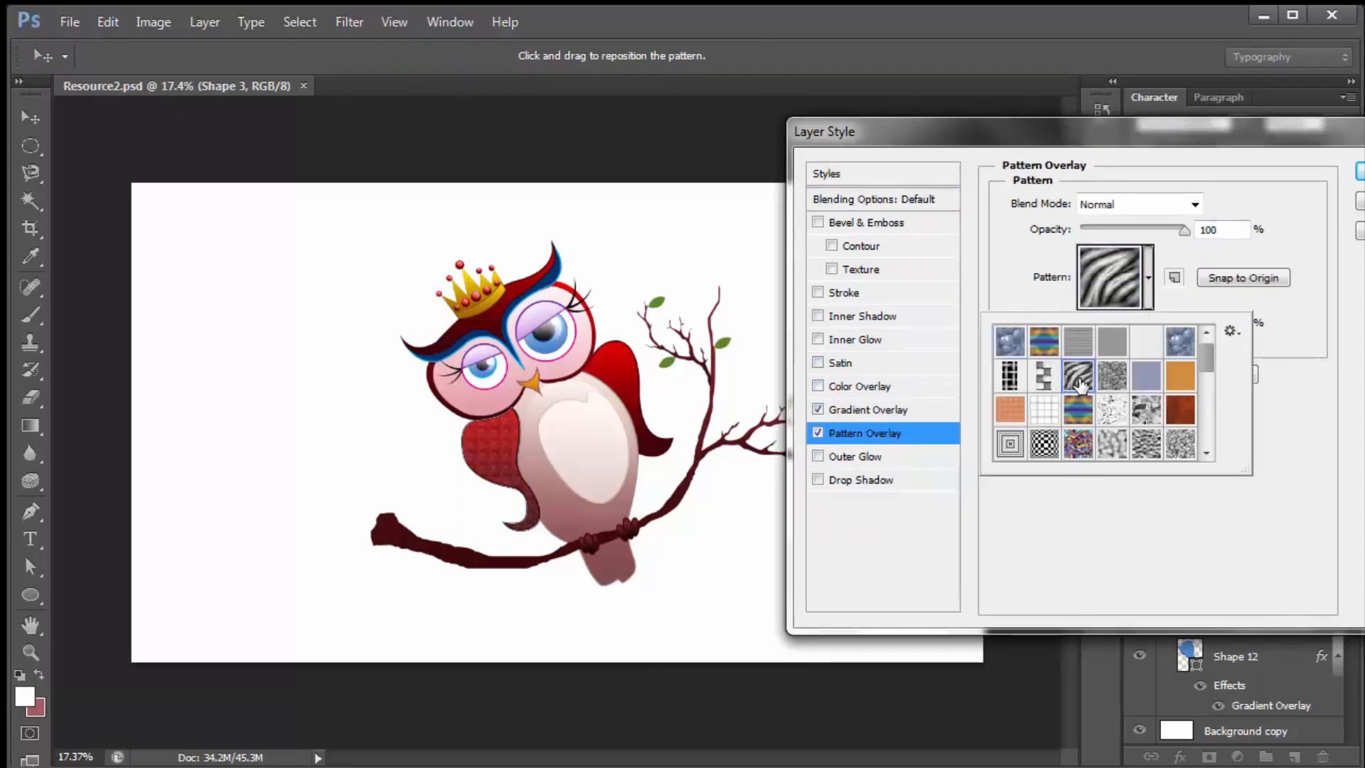
click(1133, 562)
drag(1140, 317, 1146, 324)
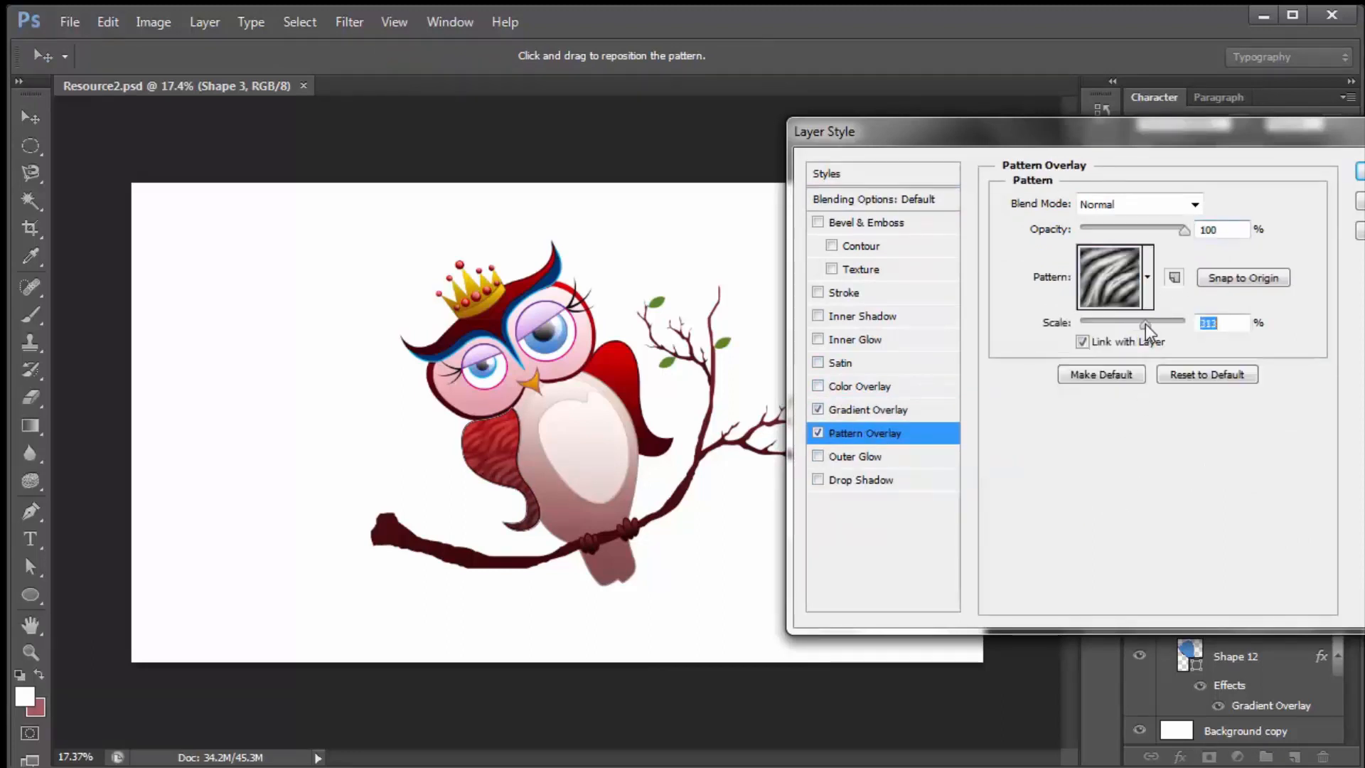
Set the left wing's pattern overlay to Subtract blending at 258% scale and apply the layer style
click(1195, 204)
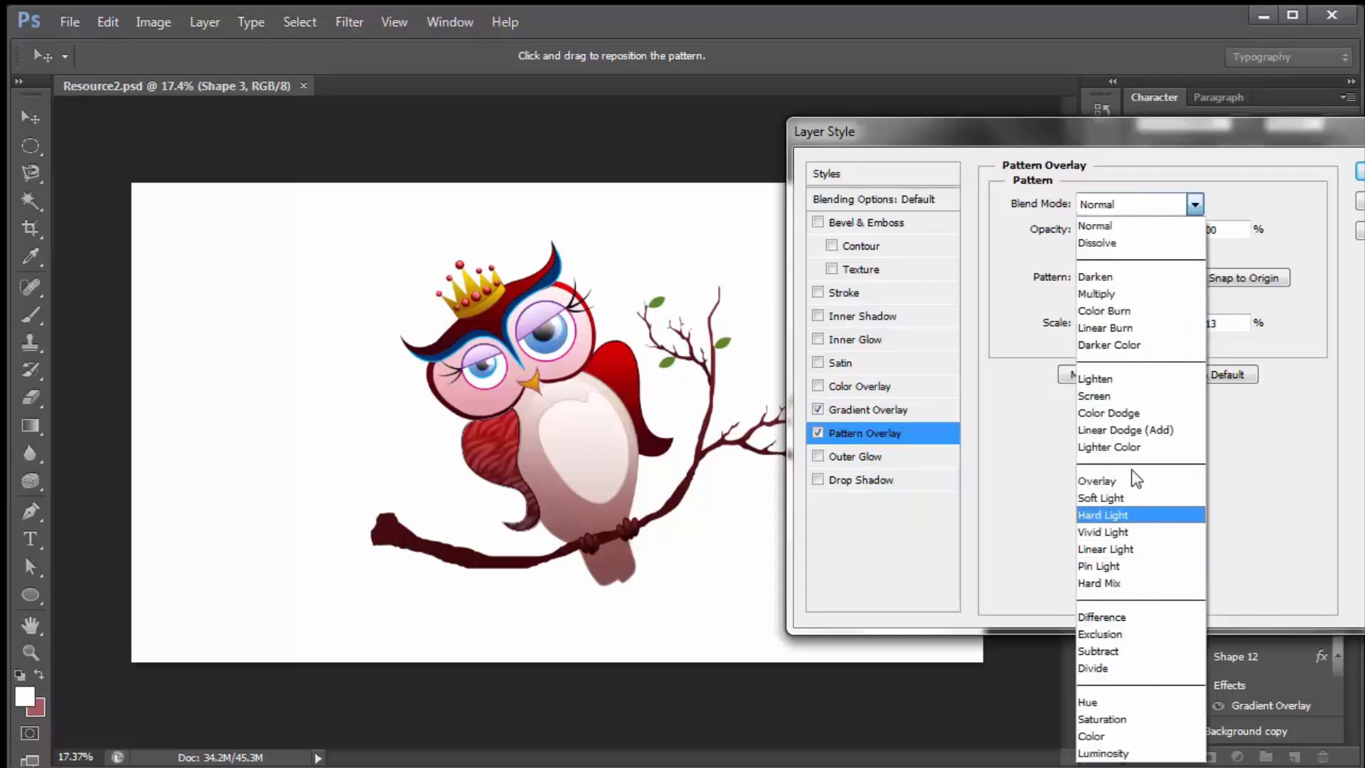
click(1136, 652)
click(1145, 322)
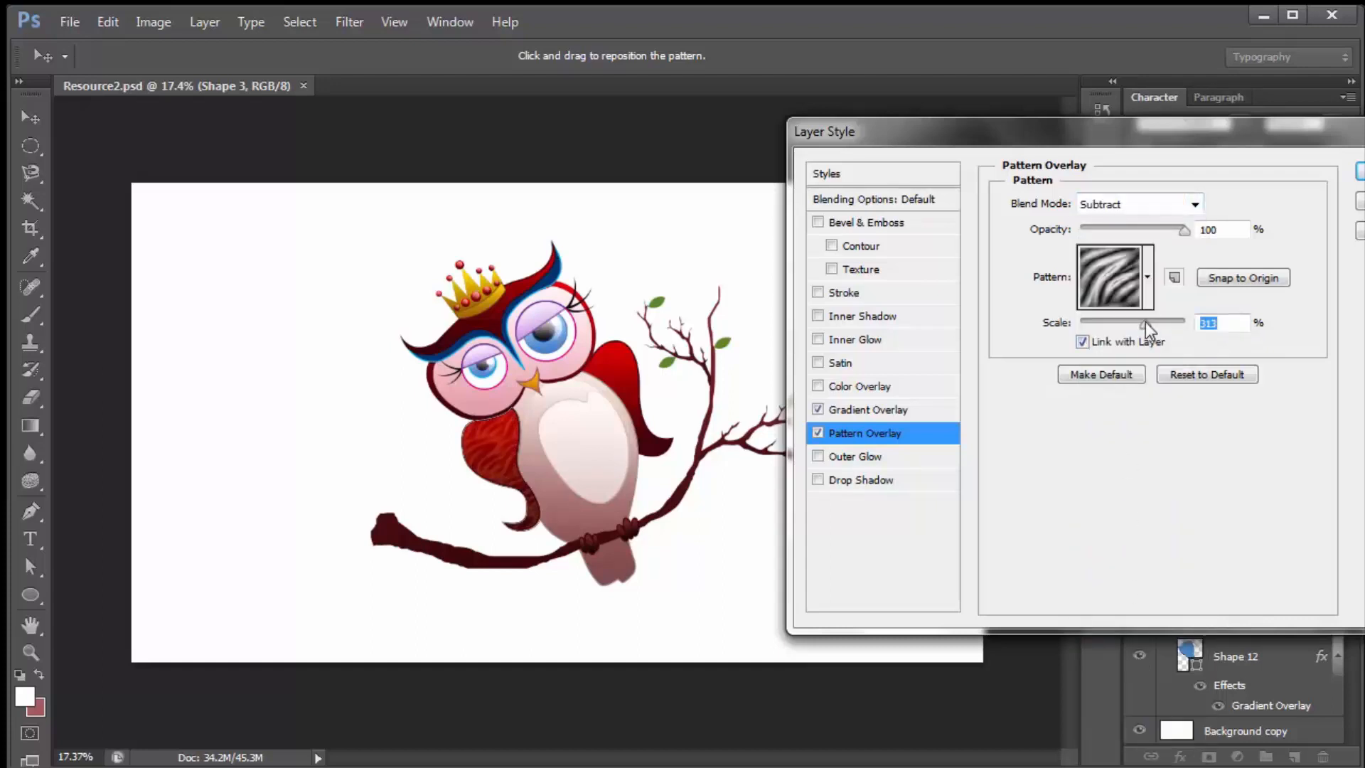
drag(1146, 322, 1141, 320)
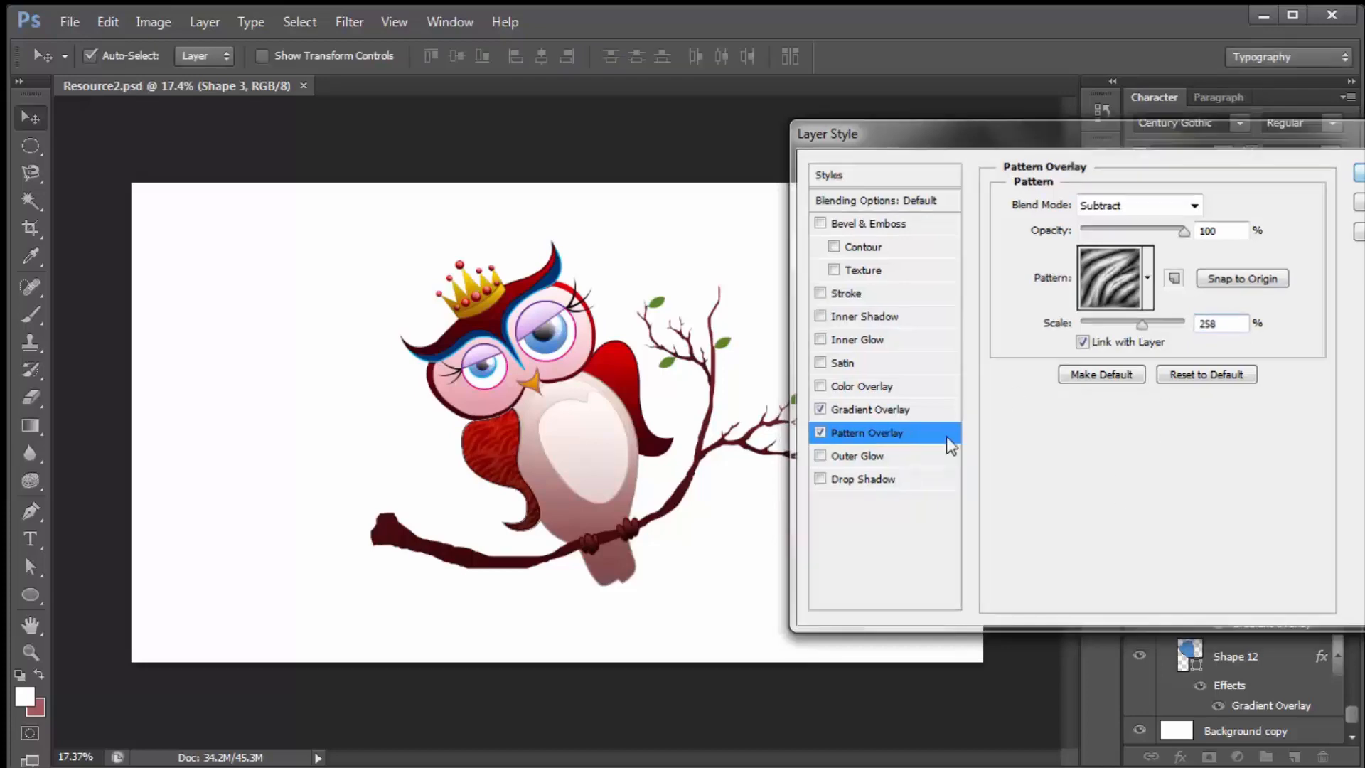
key(Return)
click(803, 561)
Copy the layer style of the left wing (Shape 3) and paste it onto the right wing (Shape 12)
click(503, 466)
right_click(1281, 478)
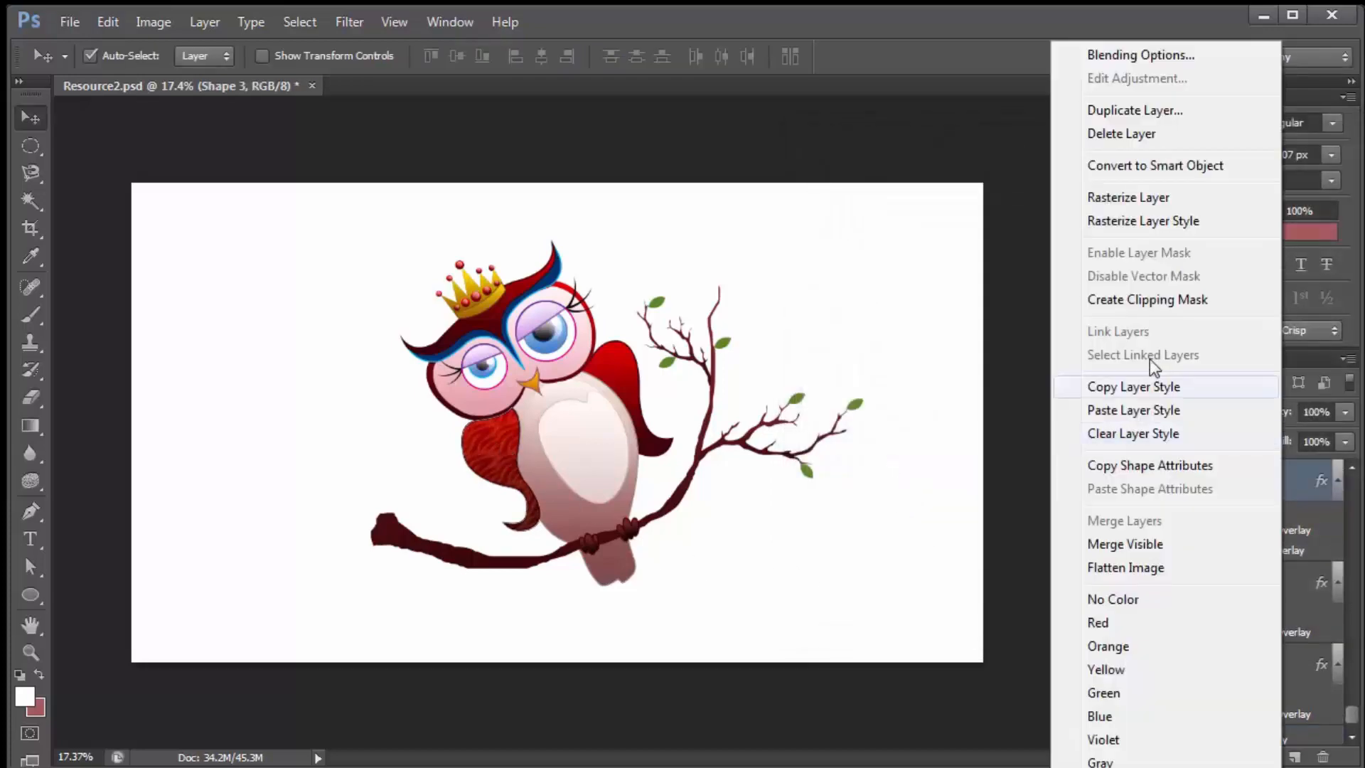
click(1152, 387)
click(1291, 664)
right_click(1277, 670)
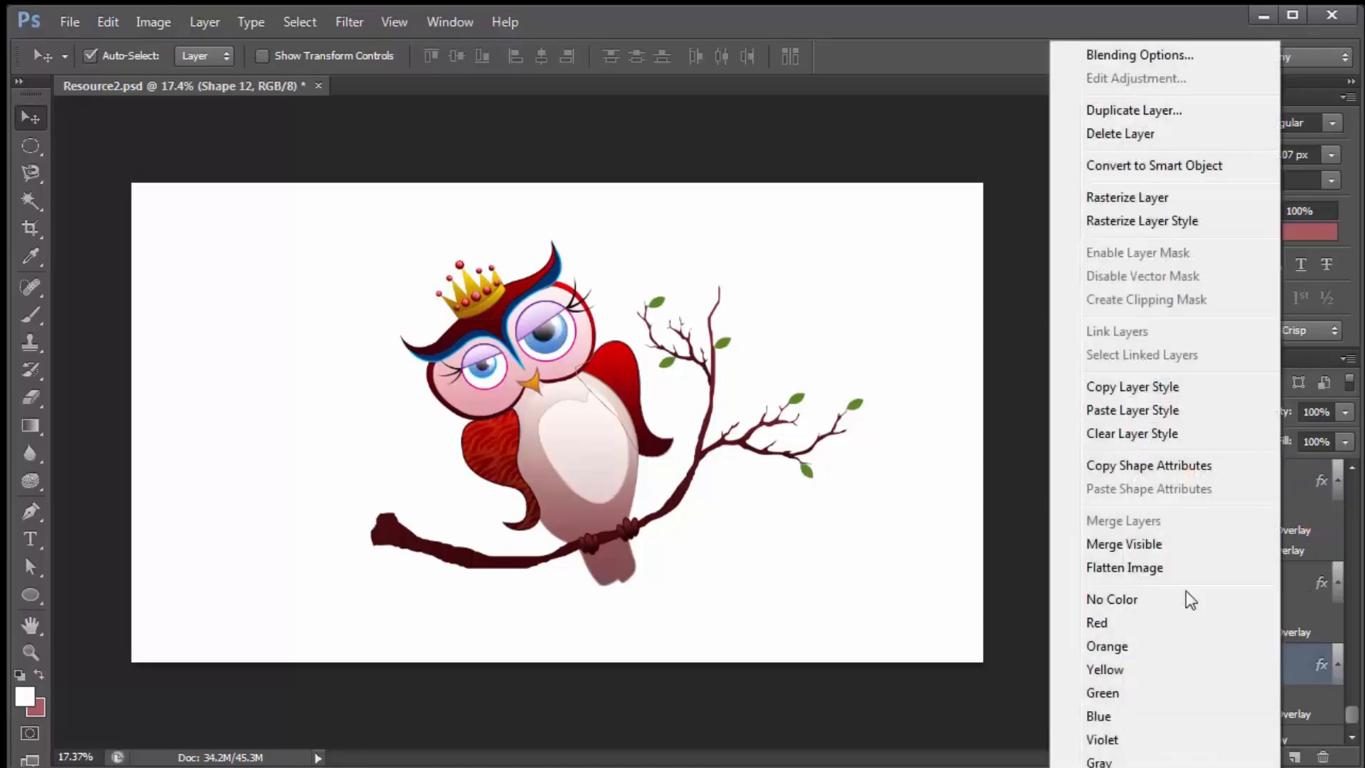
click(1132, 410)
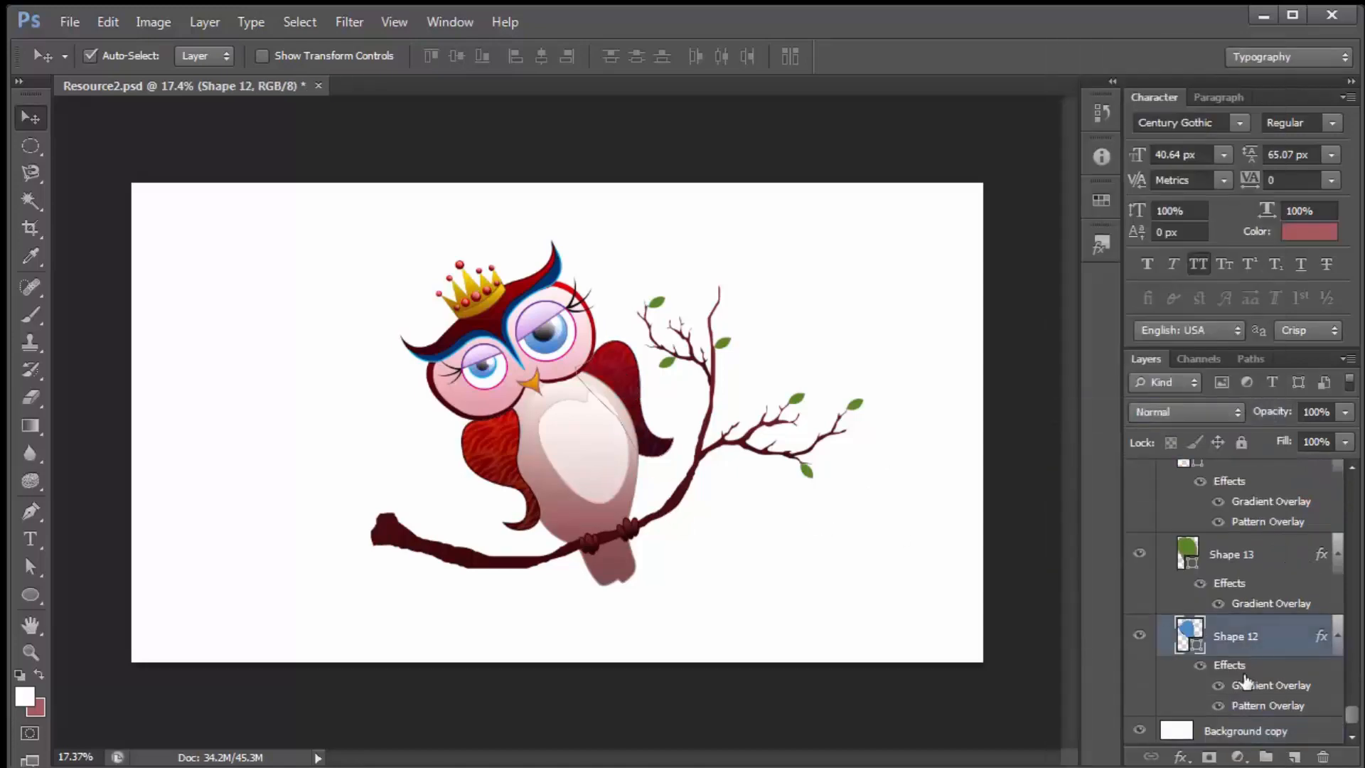
Compare blend modes for the right wing's Pattern Overlay, including Pin Light, Subtract and Saturation, and set it to Difference
double_click(1278, 709)
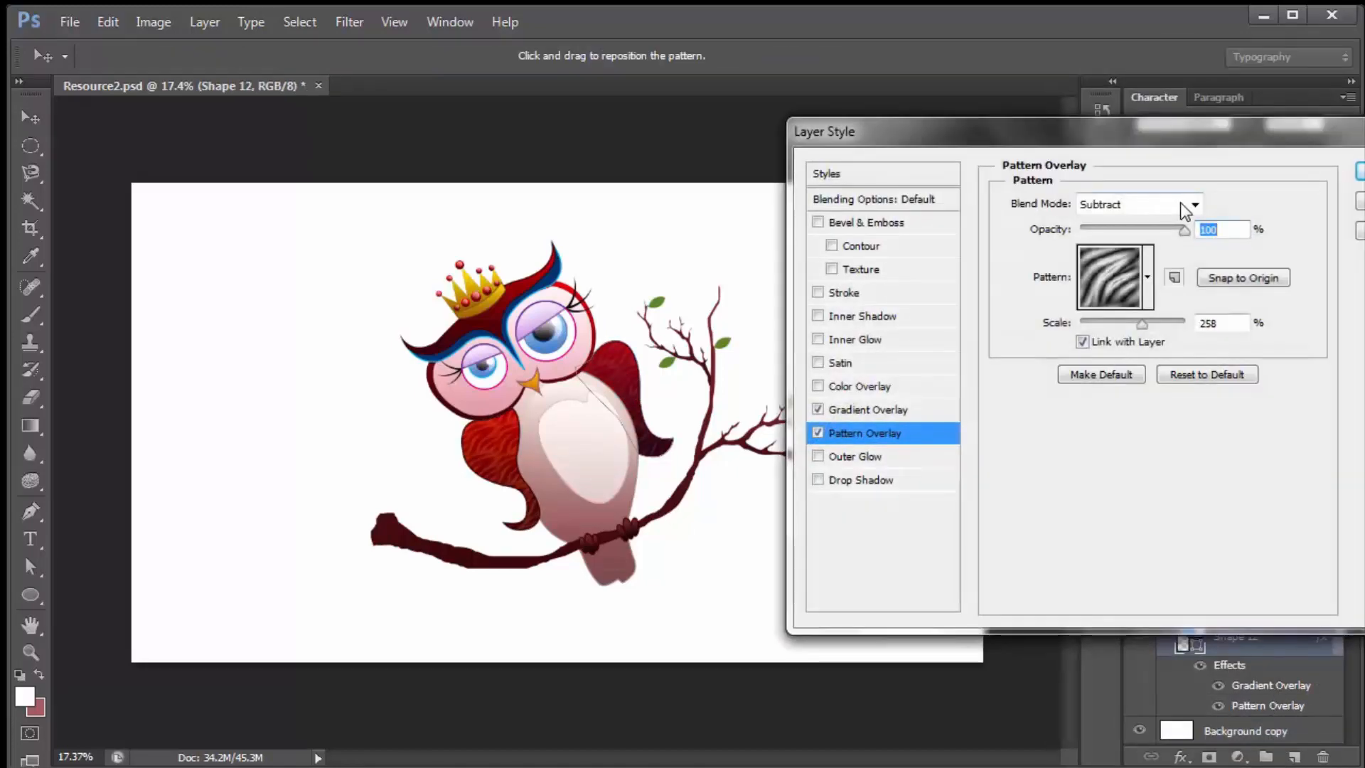
click(1195, 204)
click(1107, 566)
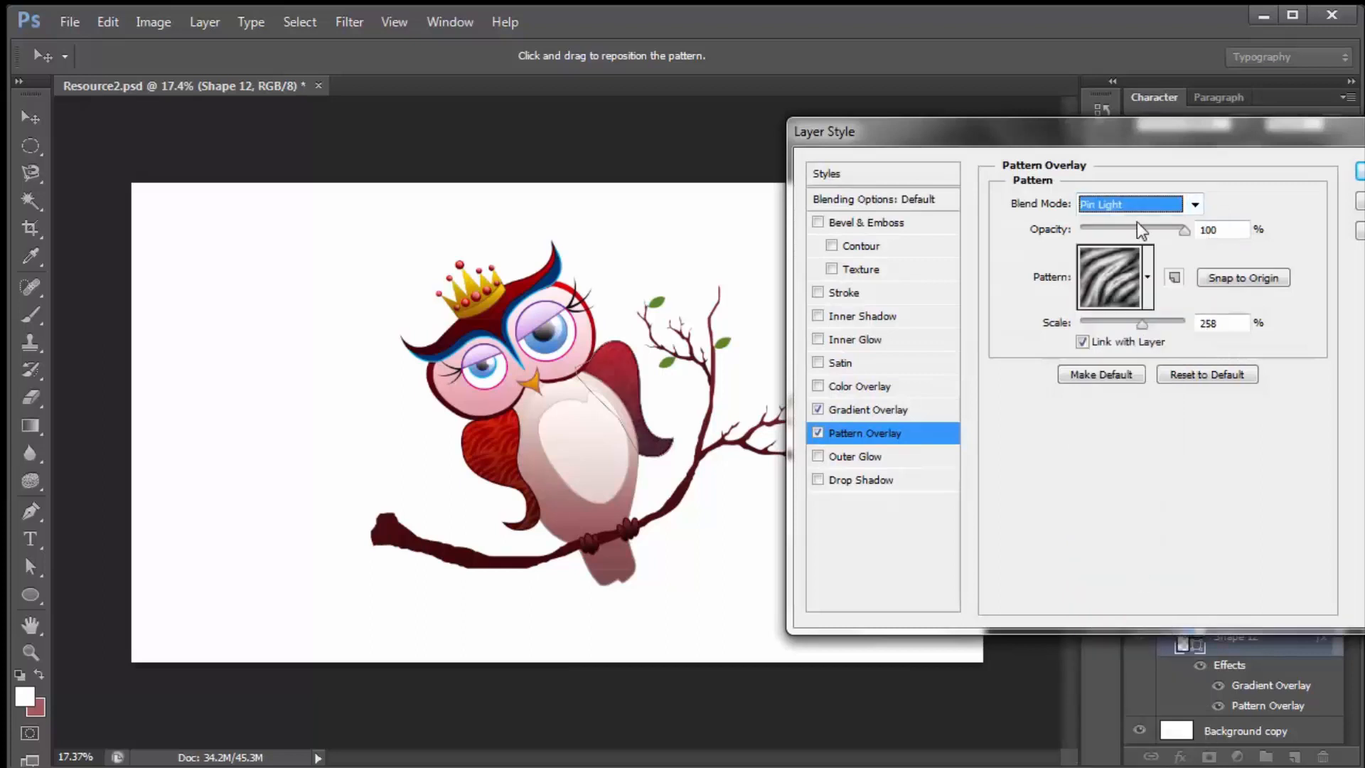
scroll(1129, 207, up, 1)
scroll(1129, 207, down, 3)
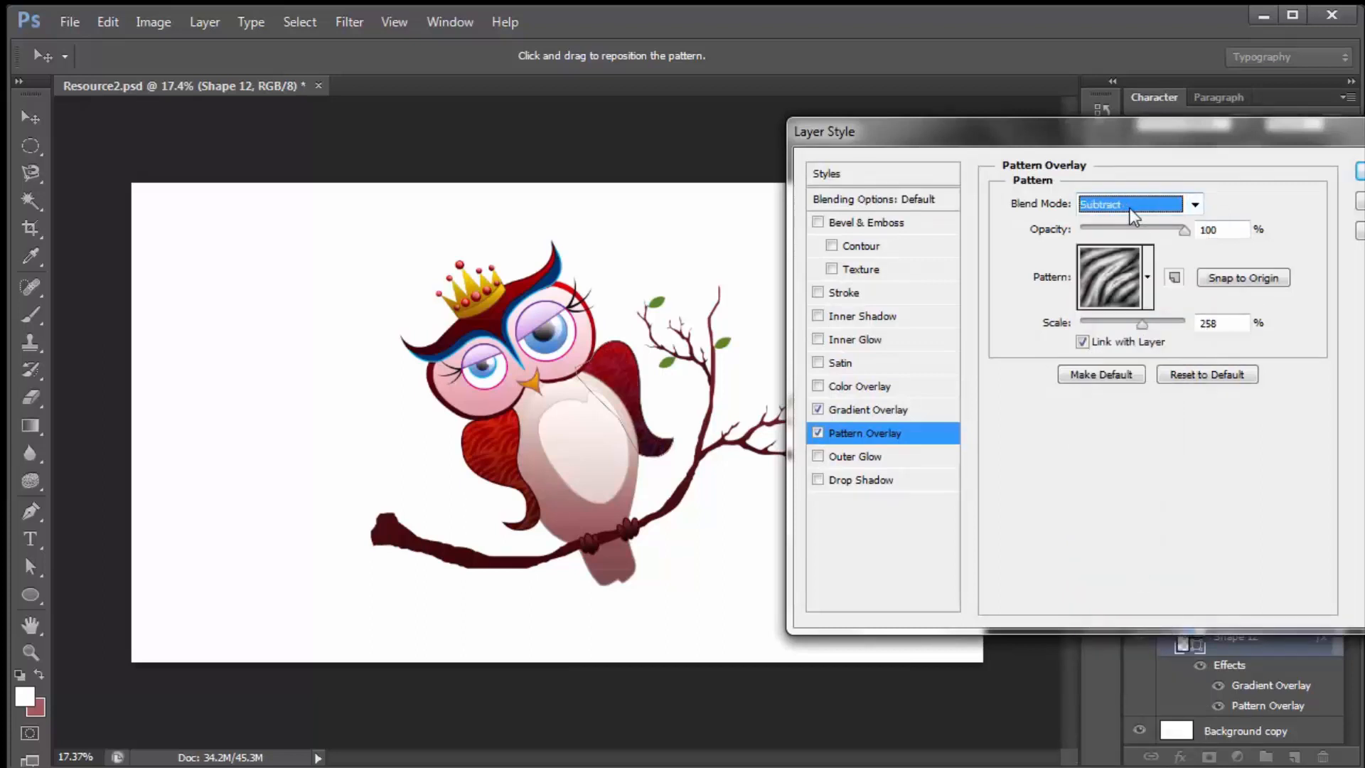
scroll(1129, 208, down, 4)
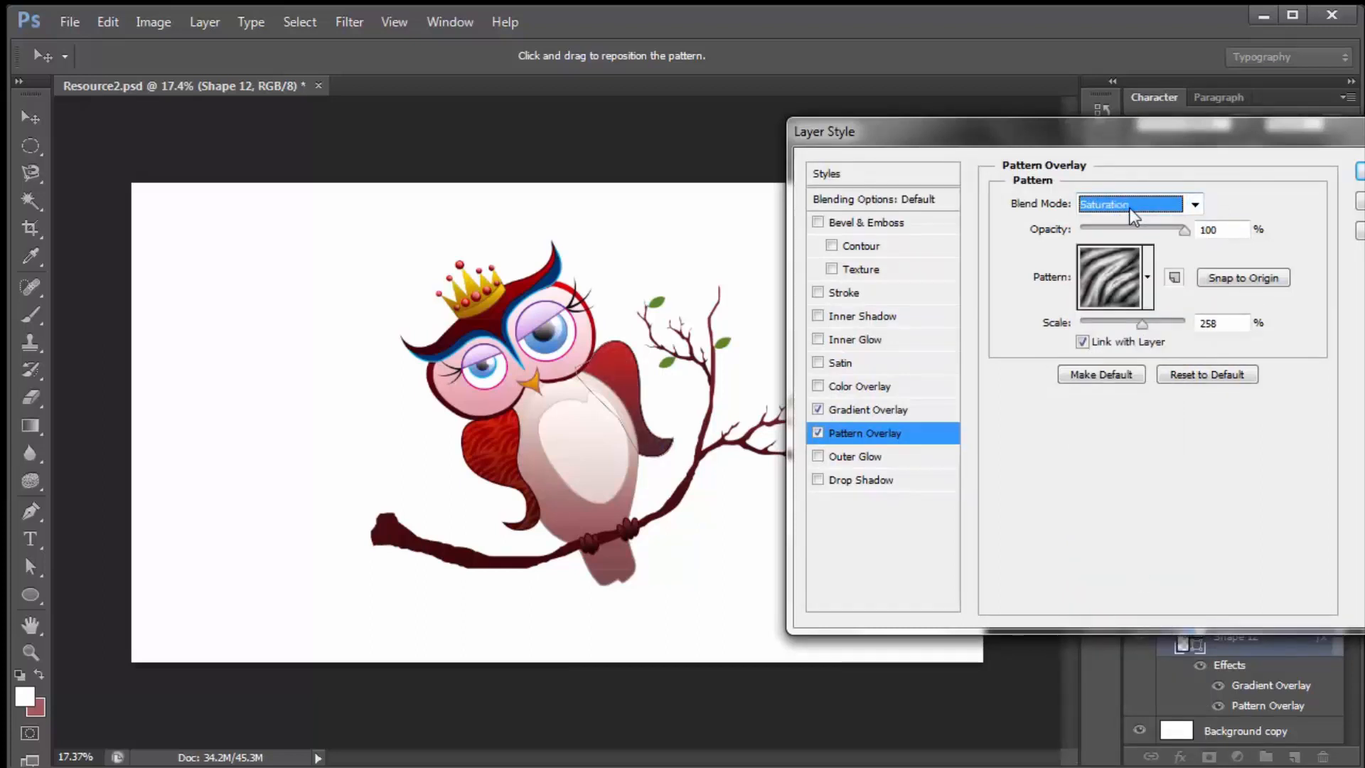
scroll(1129, 208, up, 6)
scroll(1129, 208, down, 2)
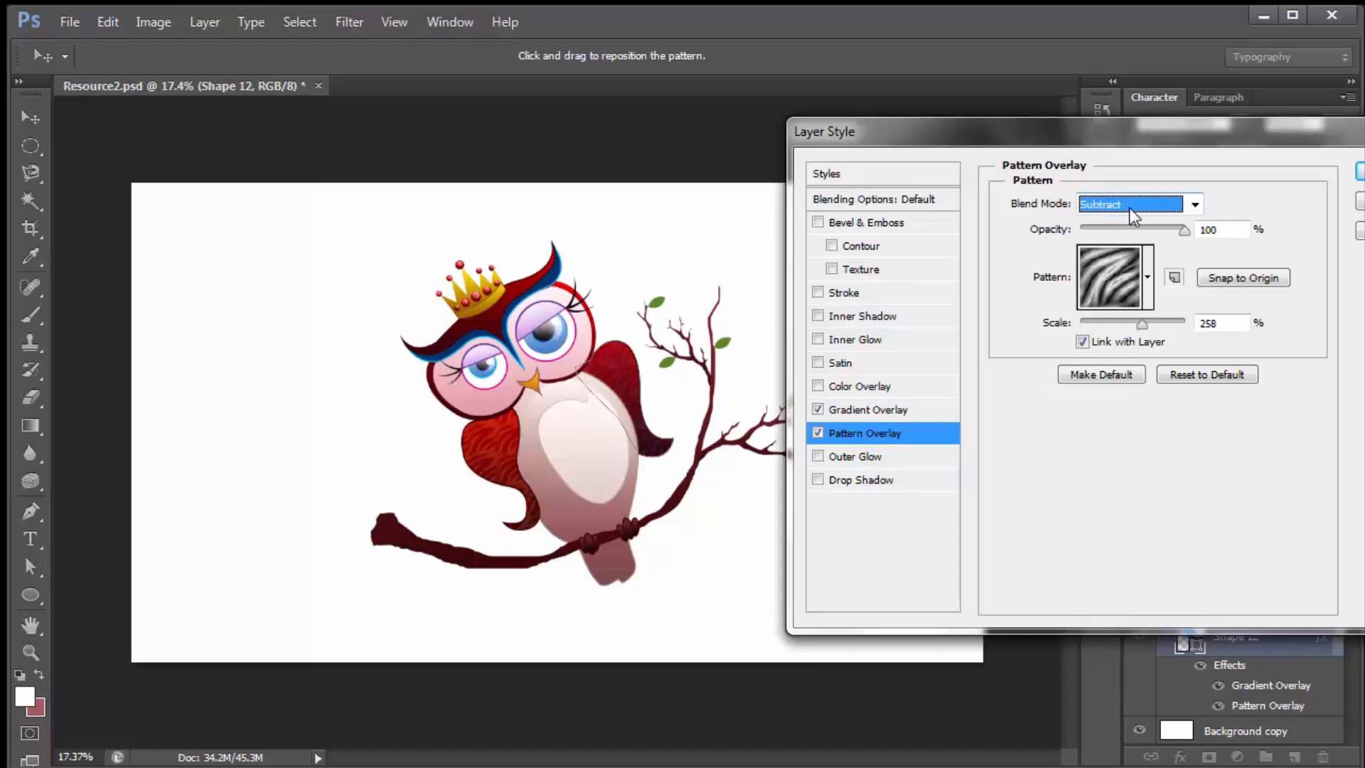
scroll(1129, 207, up, 2)
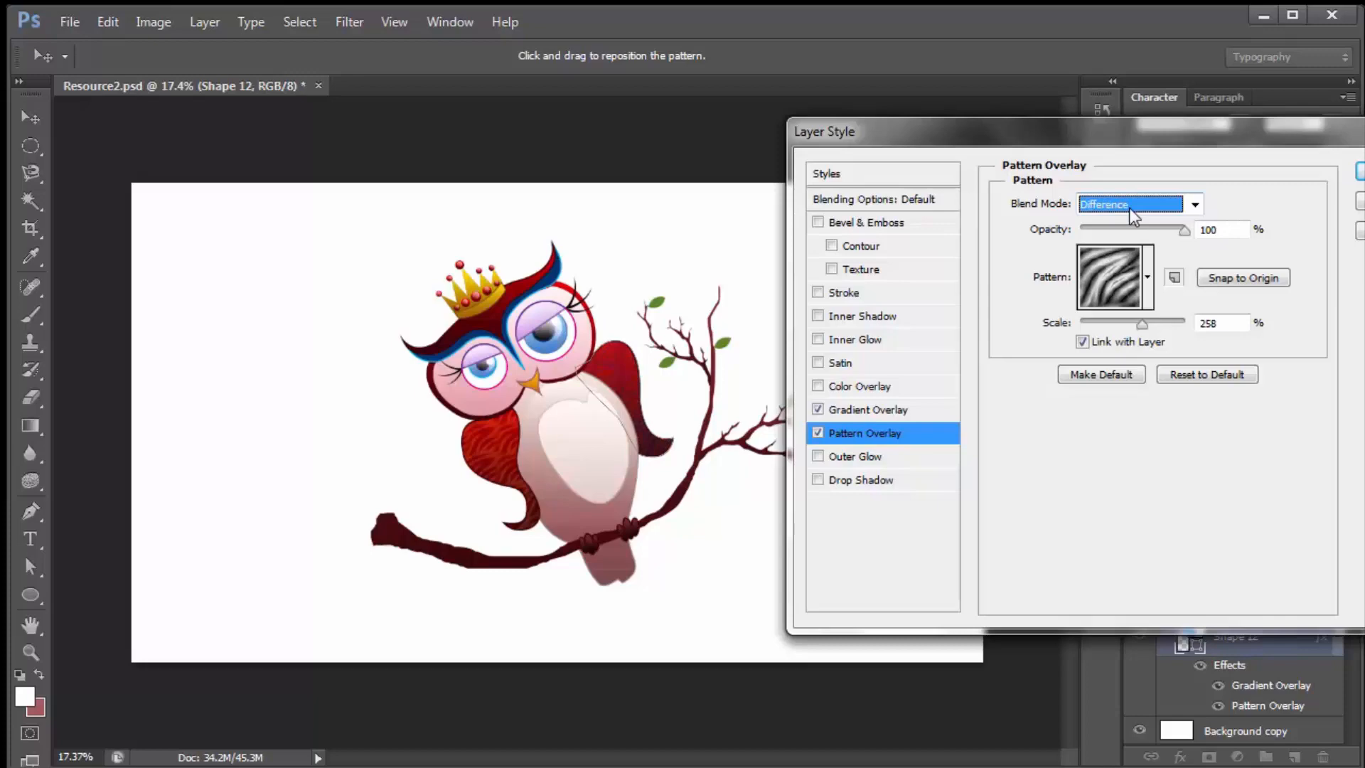
key(Tab)
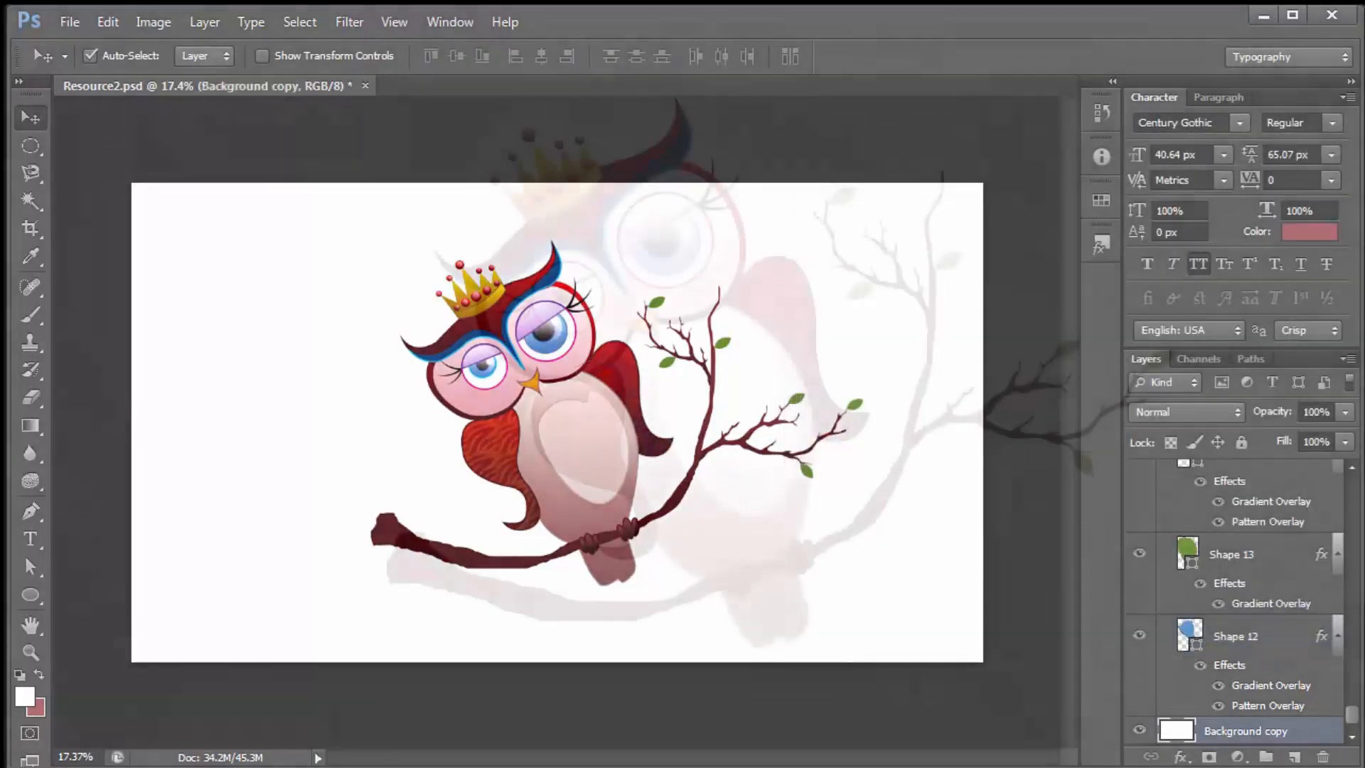